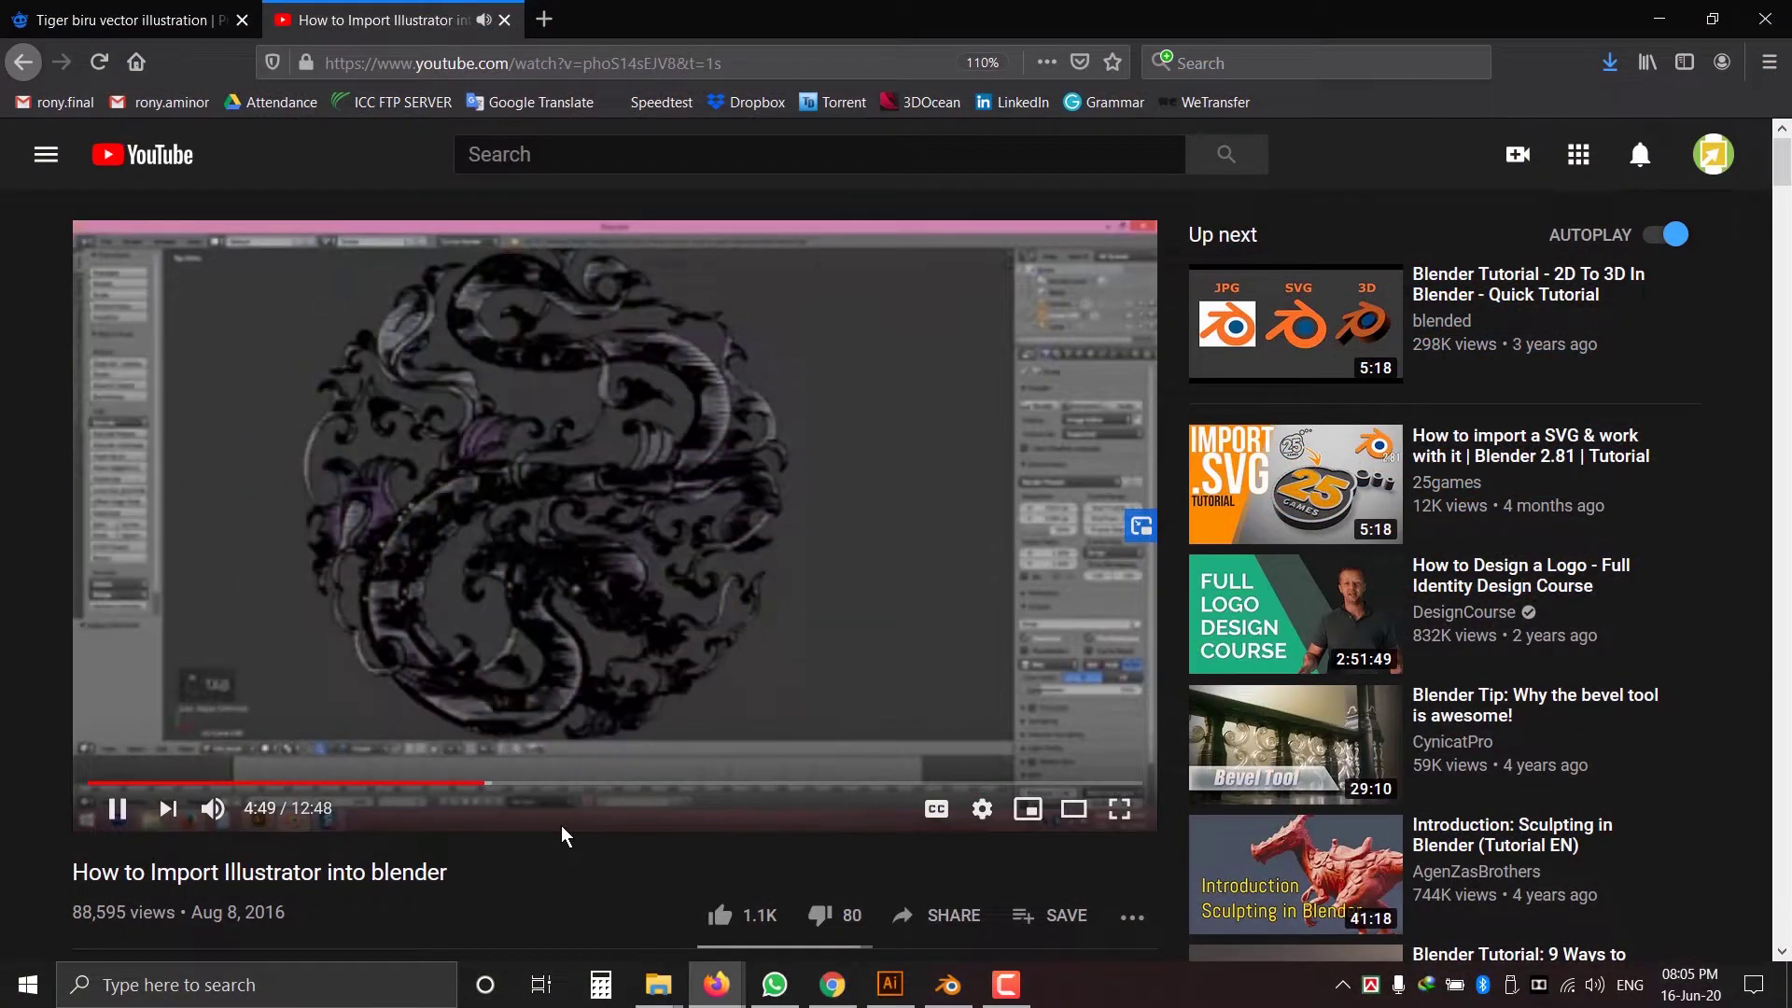
- Read through the viewer comments under the "How to Import Illustrator into blender" video
scroll(573, 788, "down", 7)
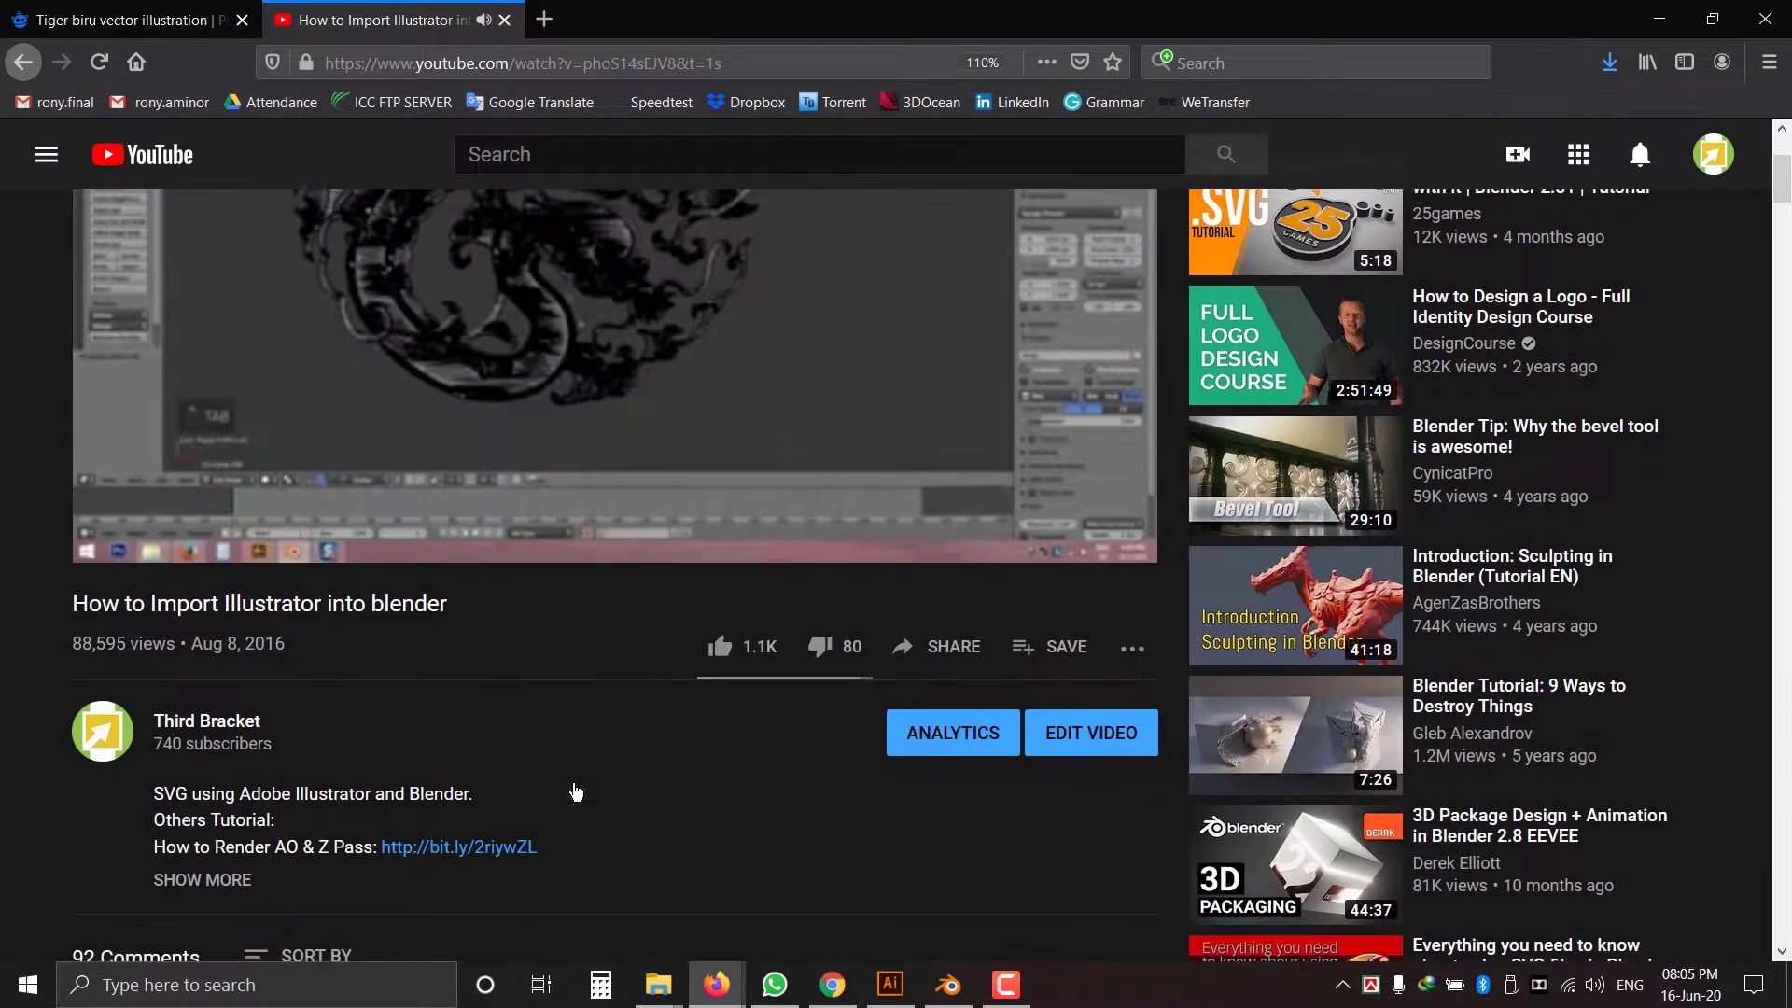
scroll(575, 780, "down", 5)
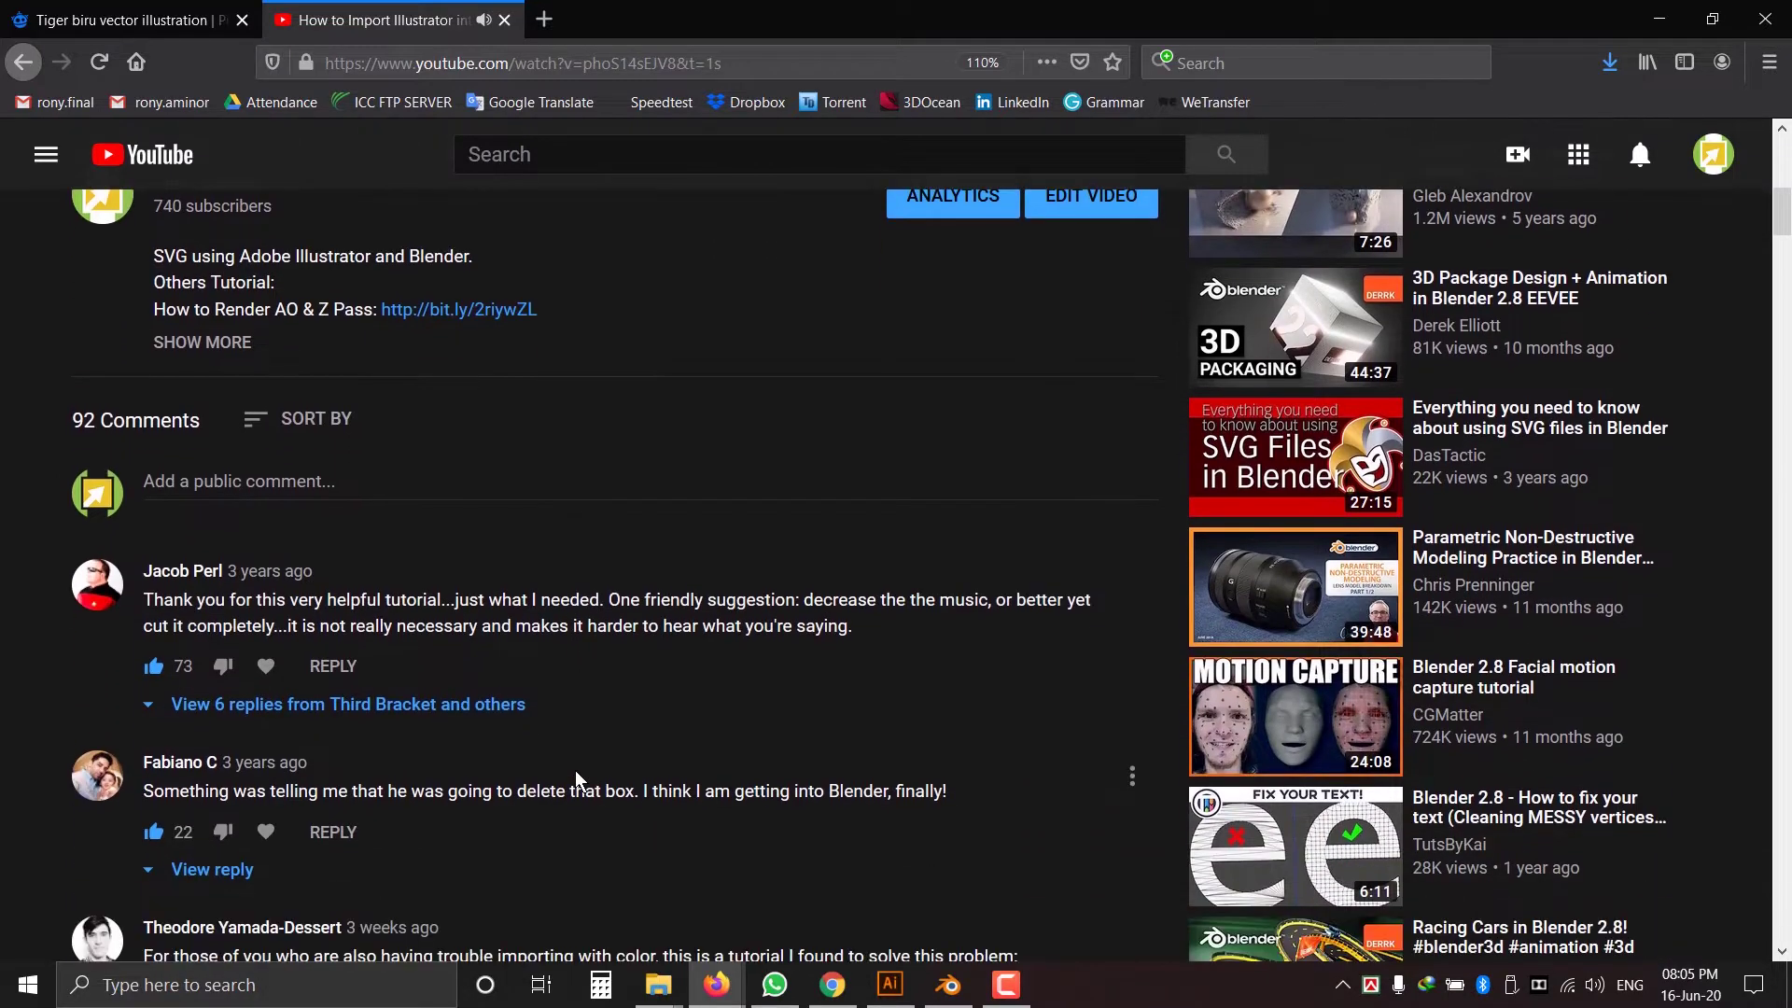
scroll(577, 777, "down", 6)
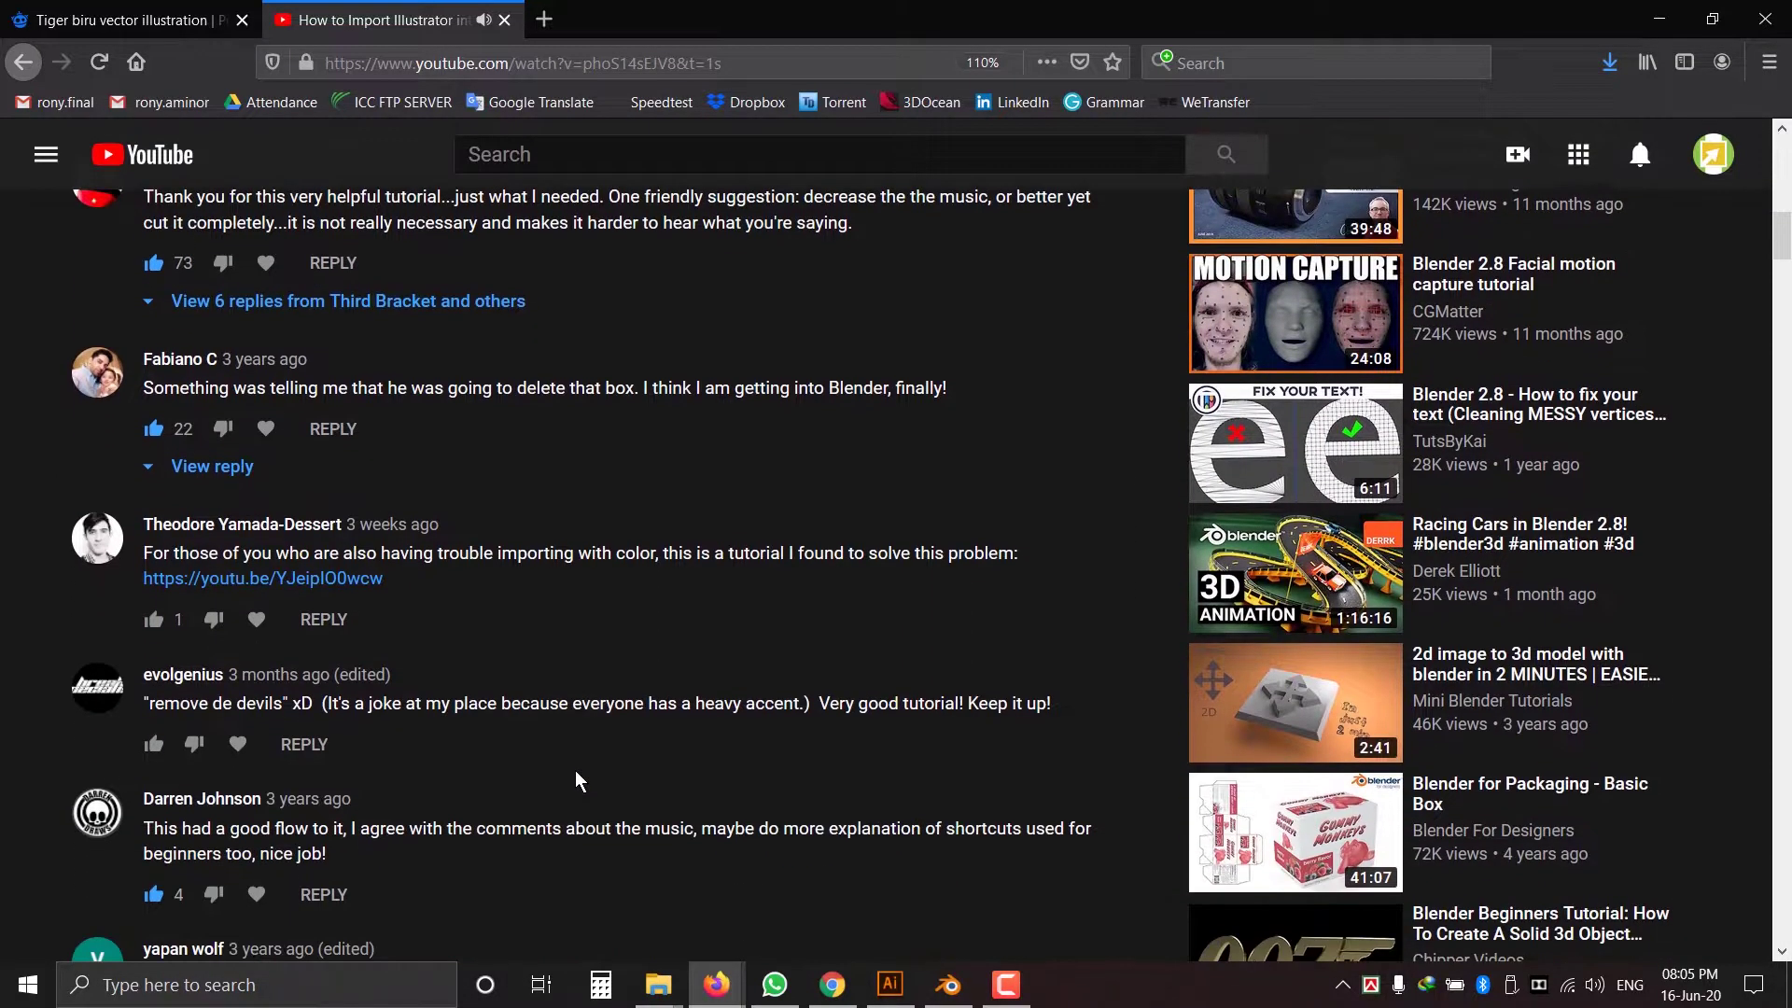
scroll(577, 780, "down", 5)
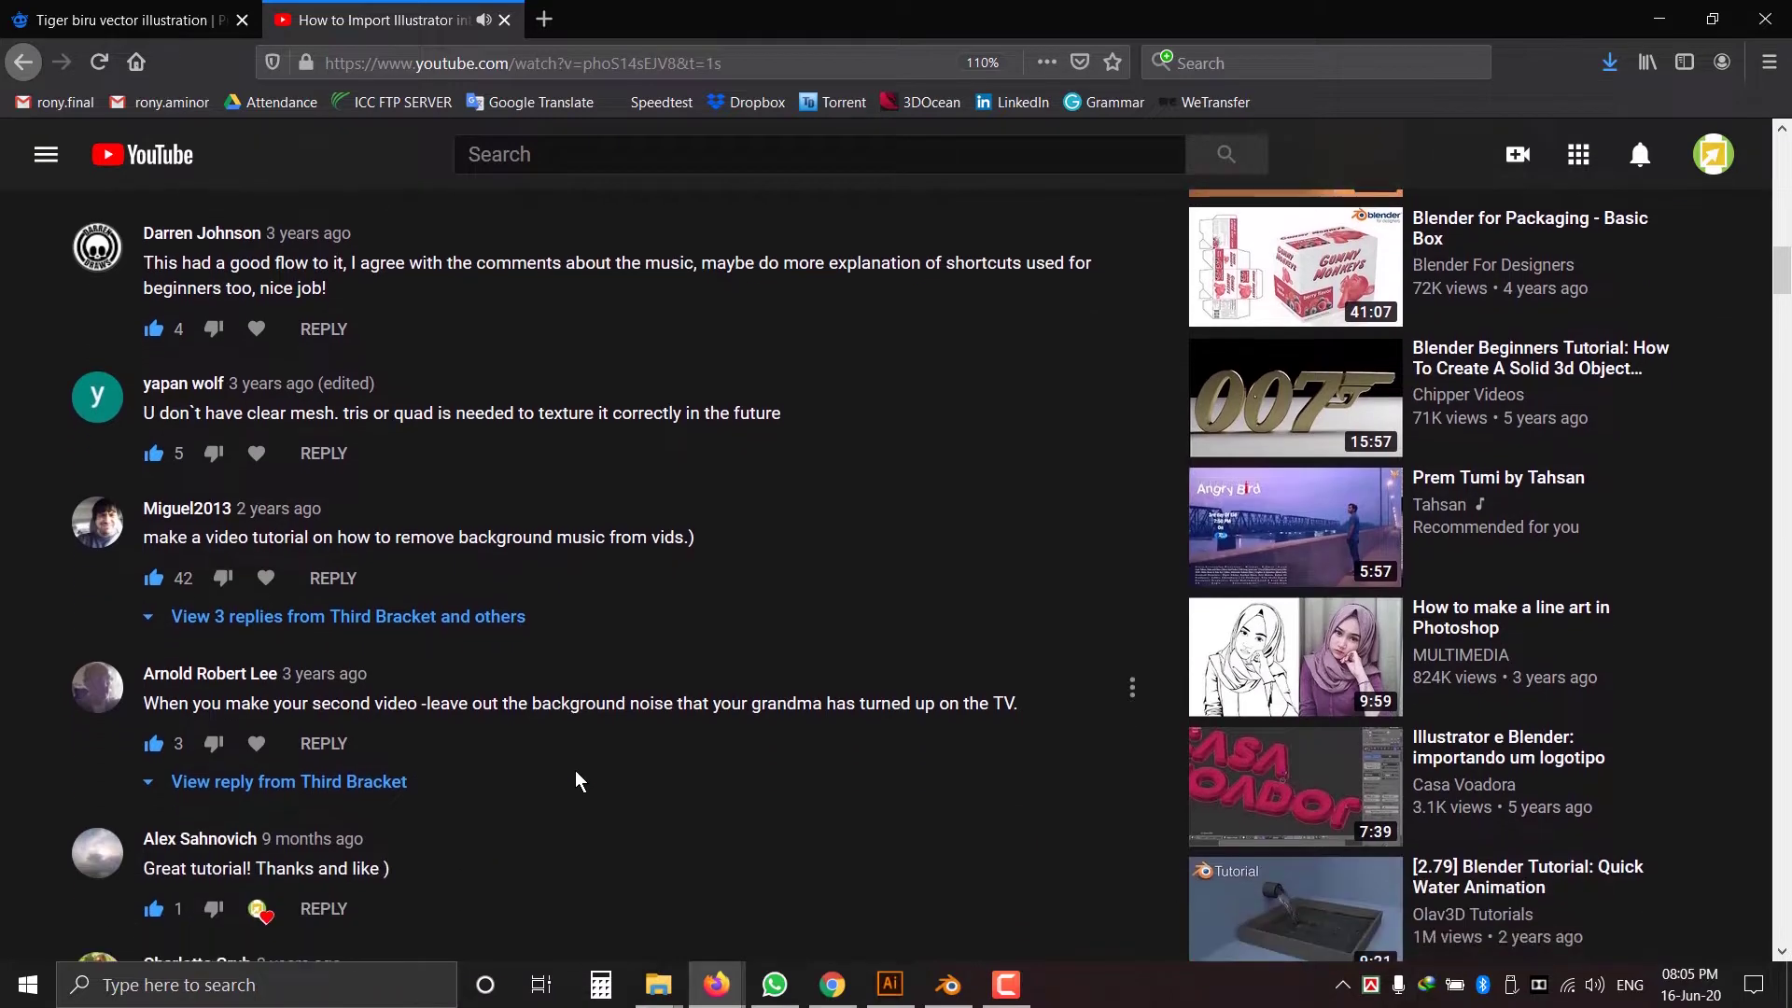
scroll(574, 770, "down", 10)
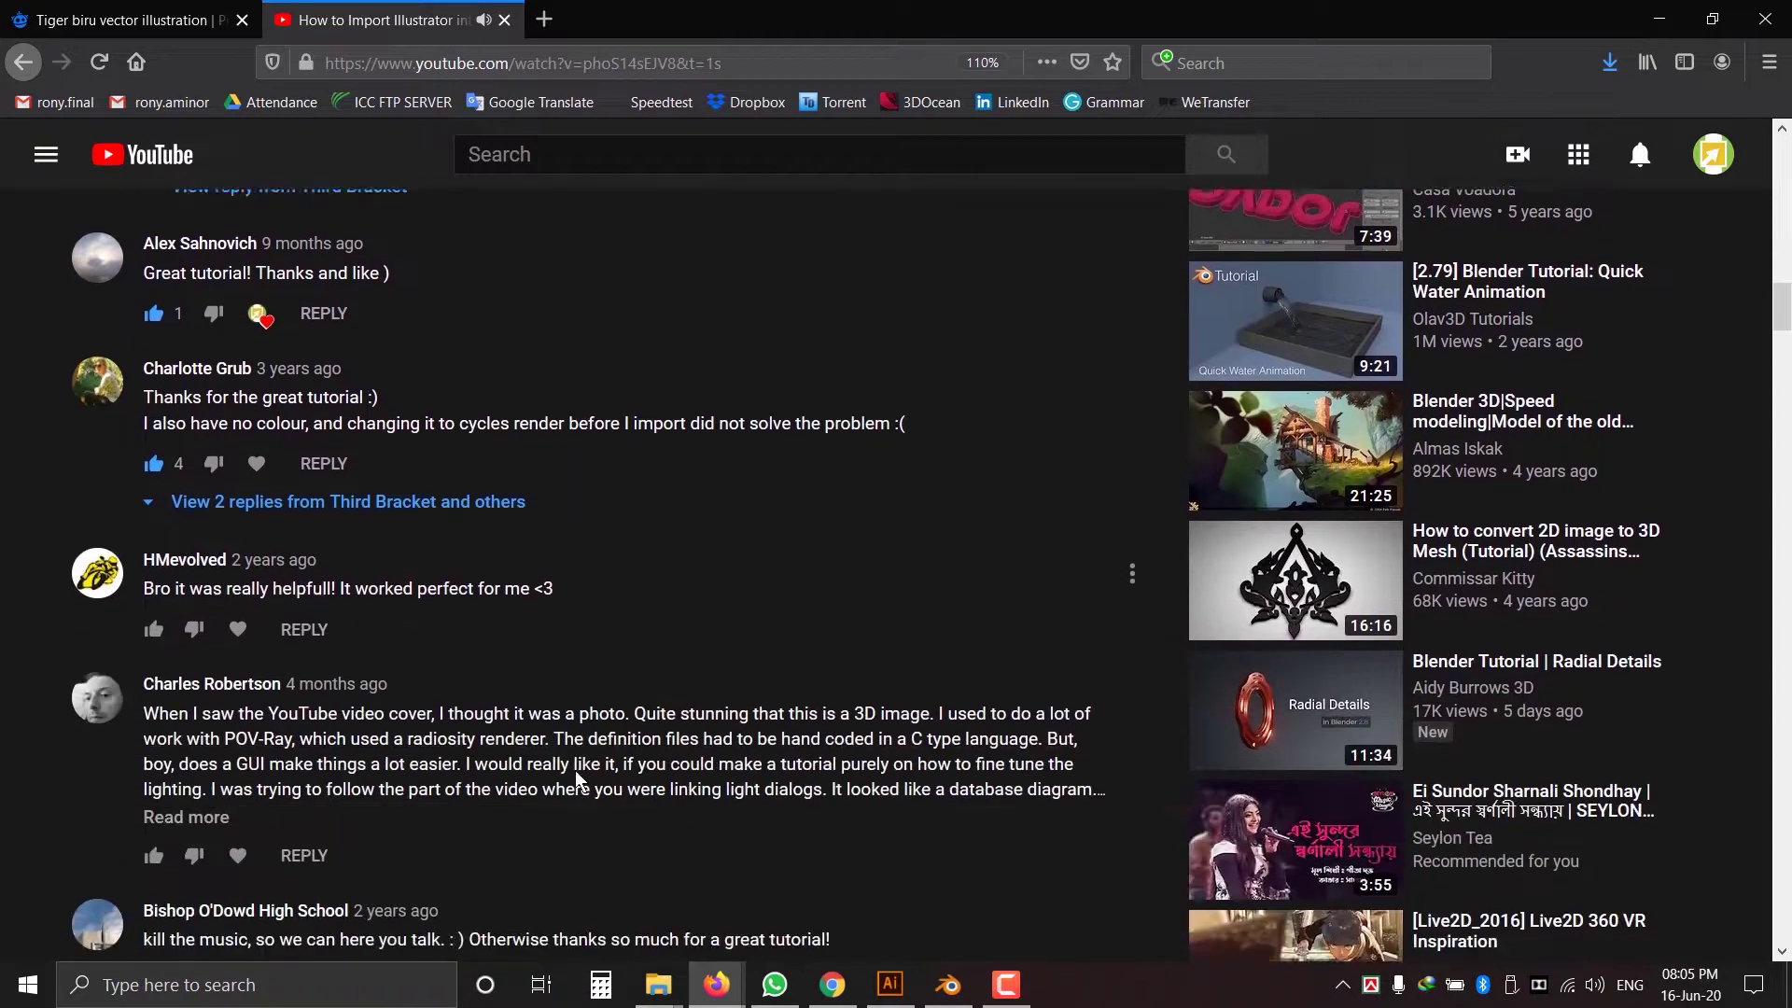
scroll(575, 770, "down", 10)
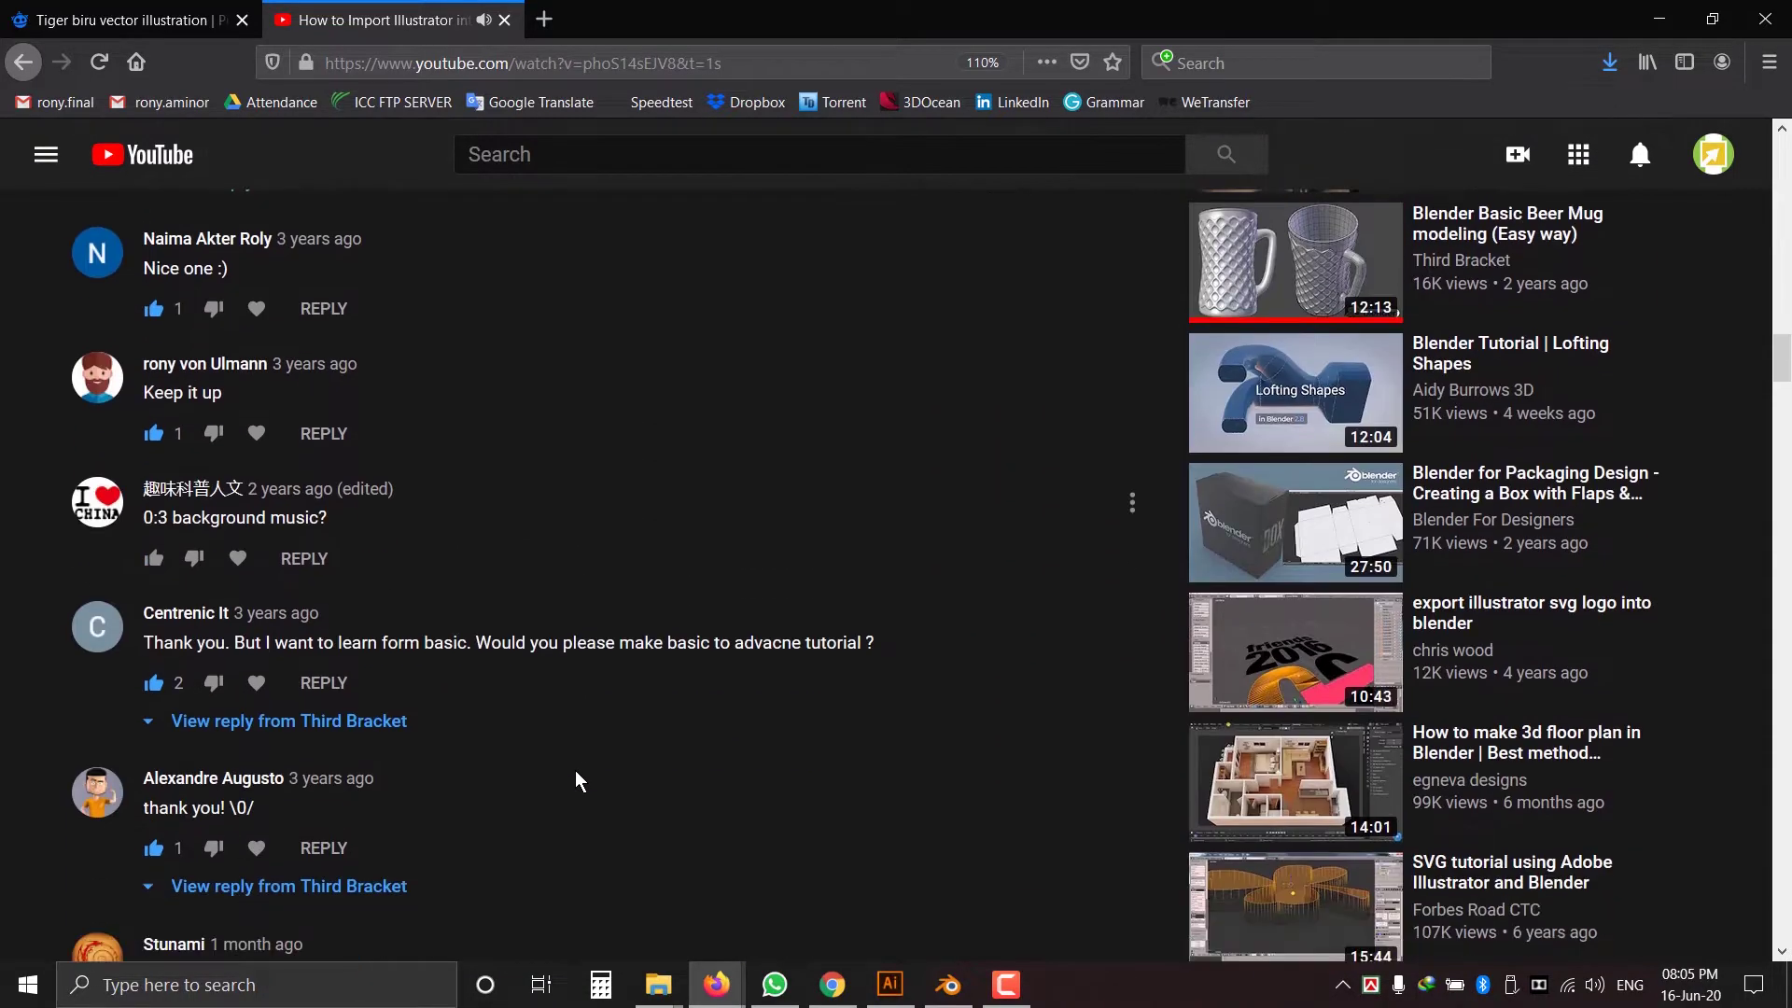
scroll(576, 774, "down", 12)
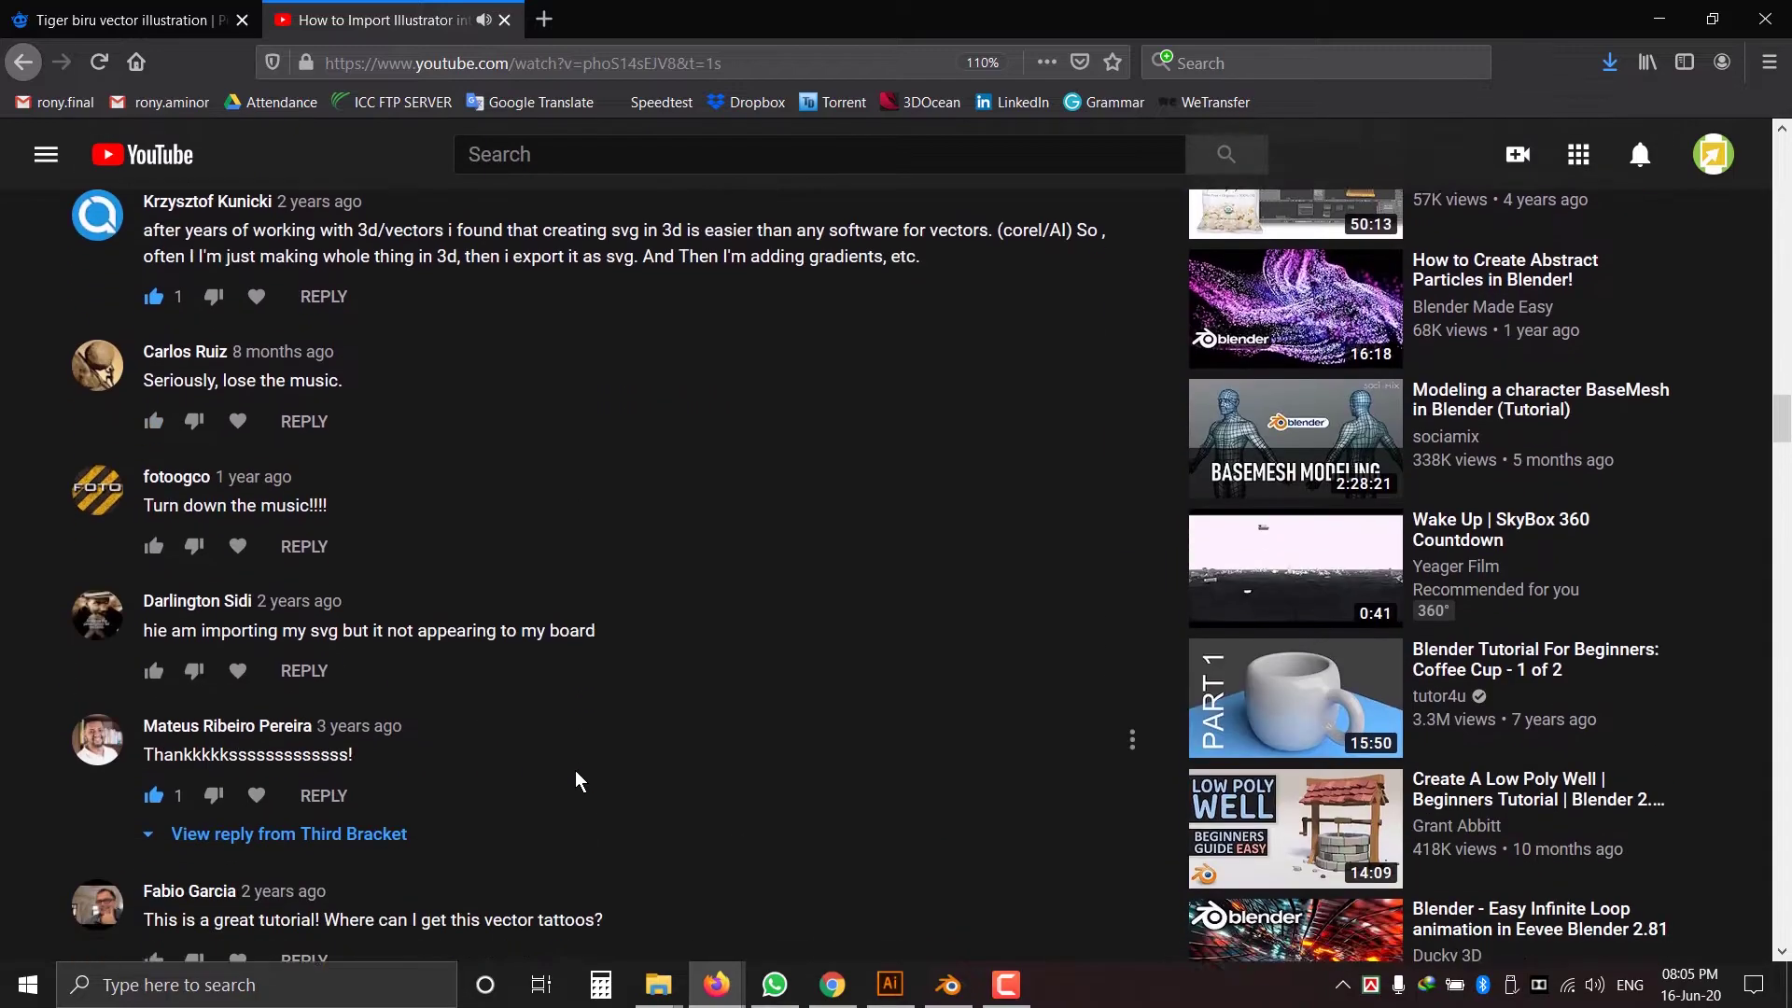
scroll(576, 772, "down", 7)
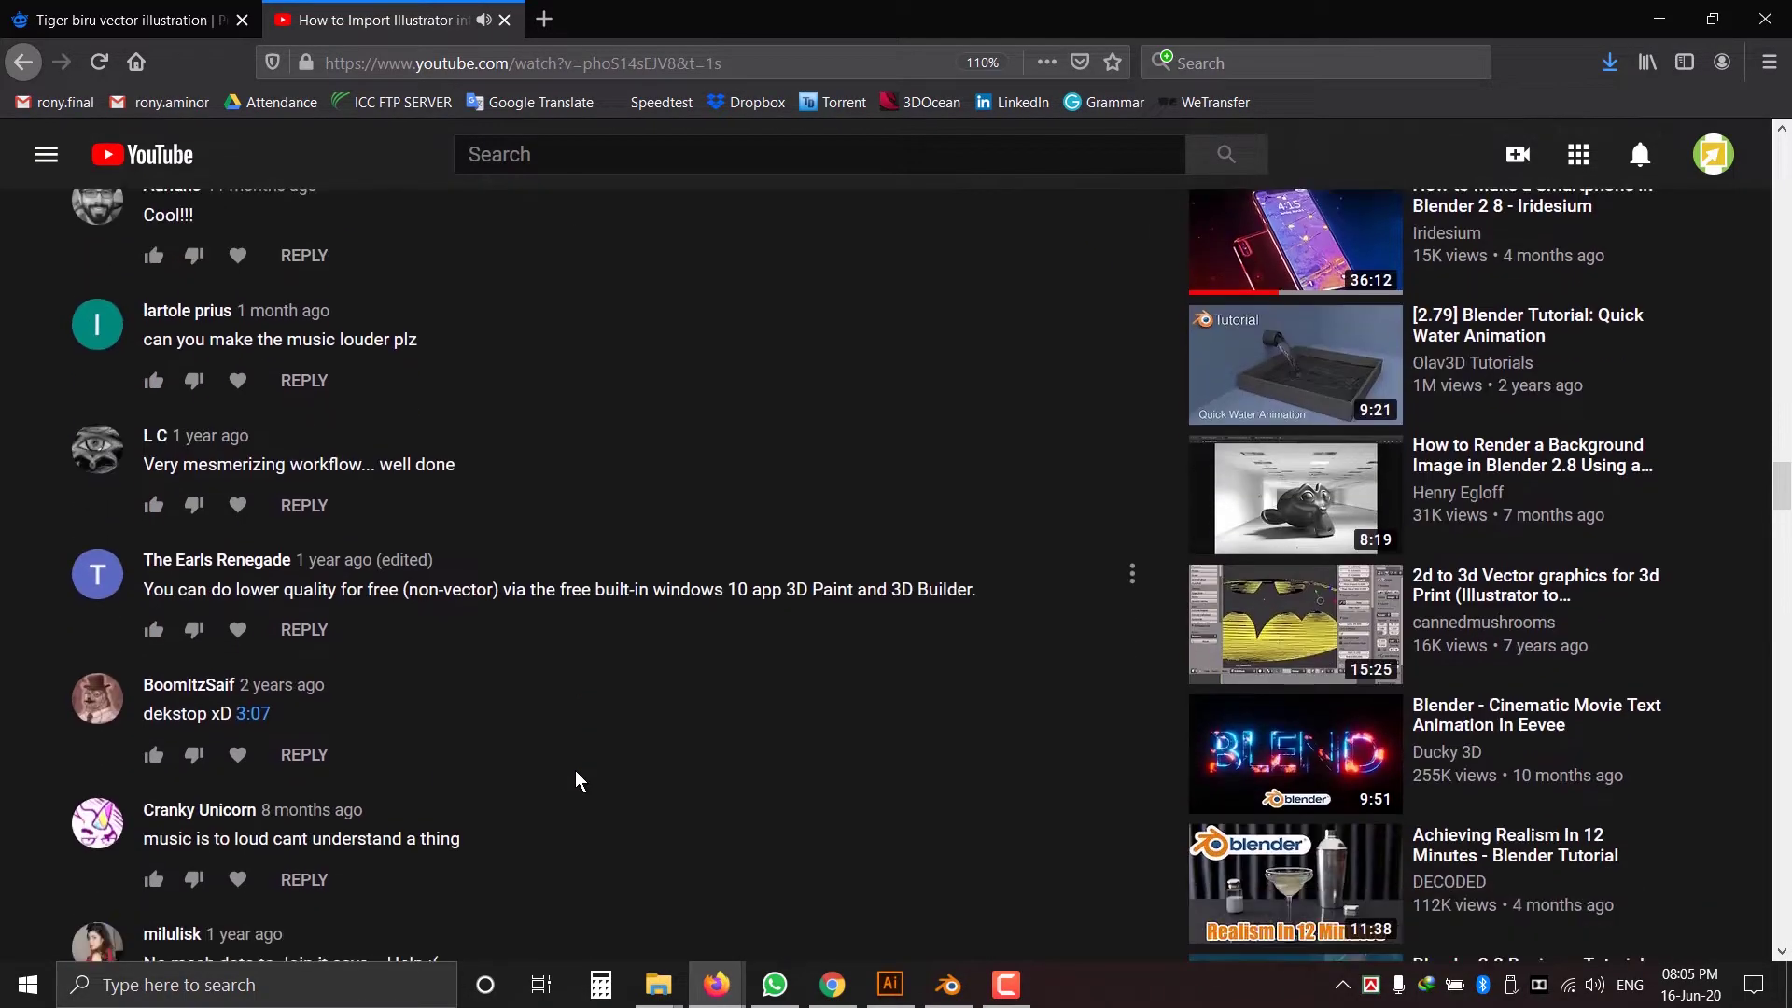
scroll(575, 782, "down", 9)
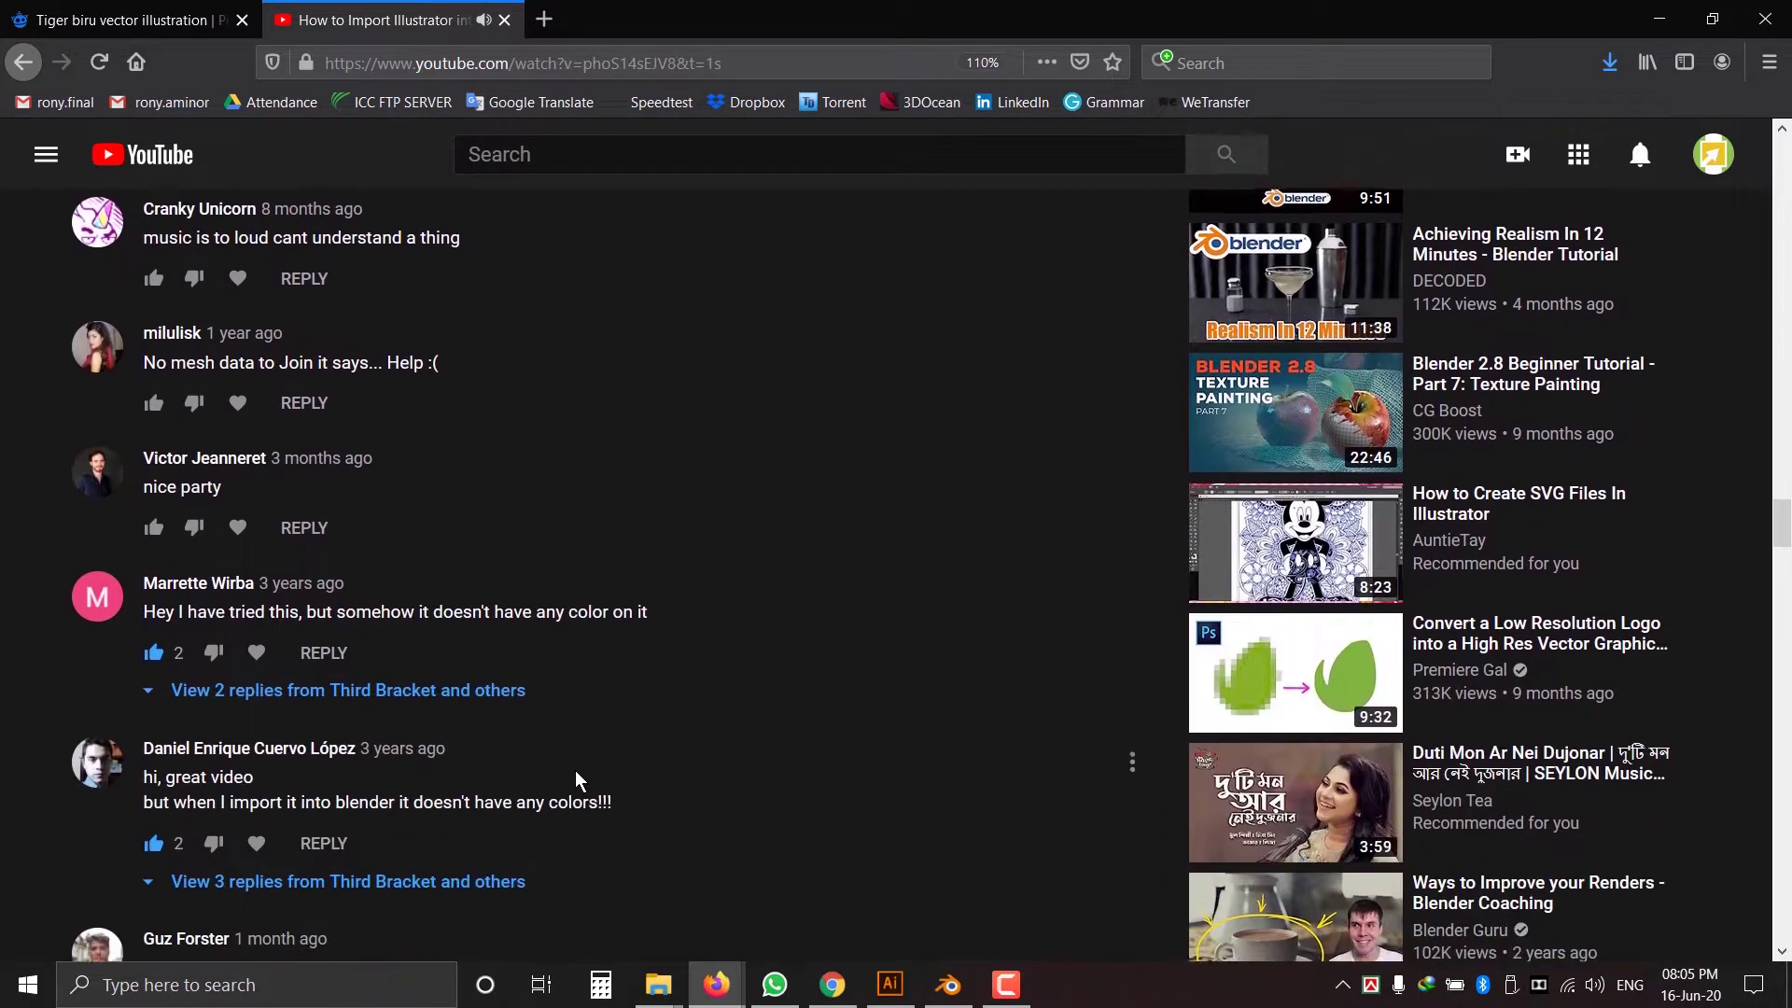
scroll(575, 782, "down", 11)
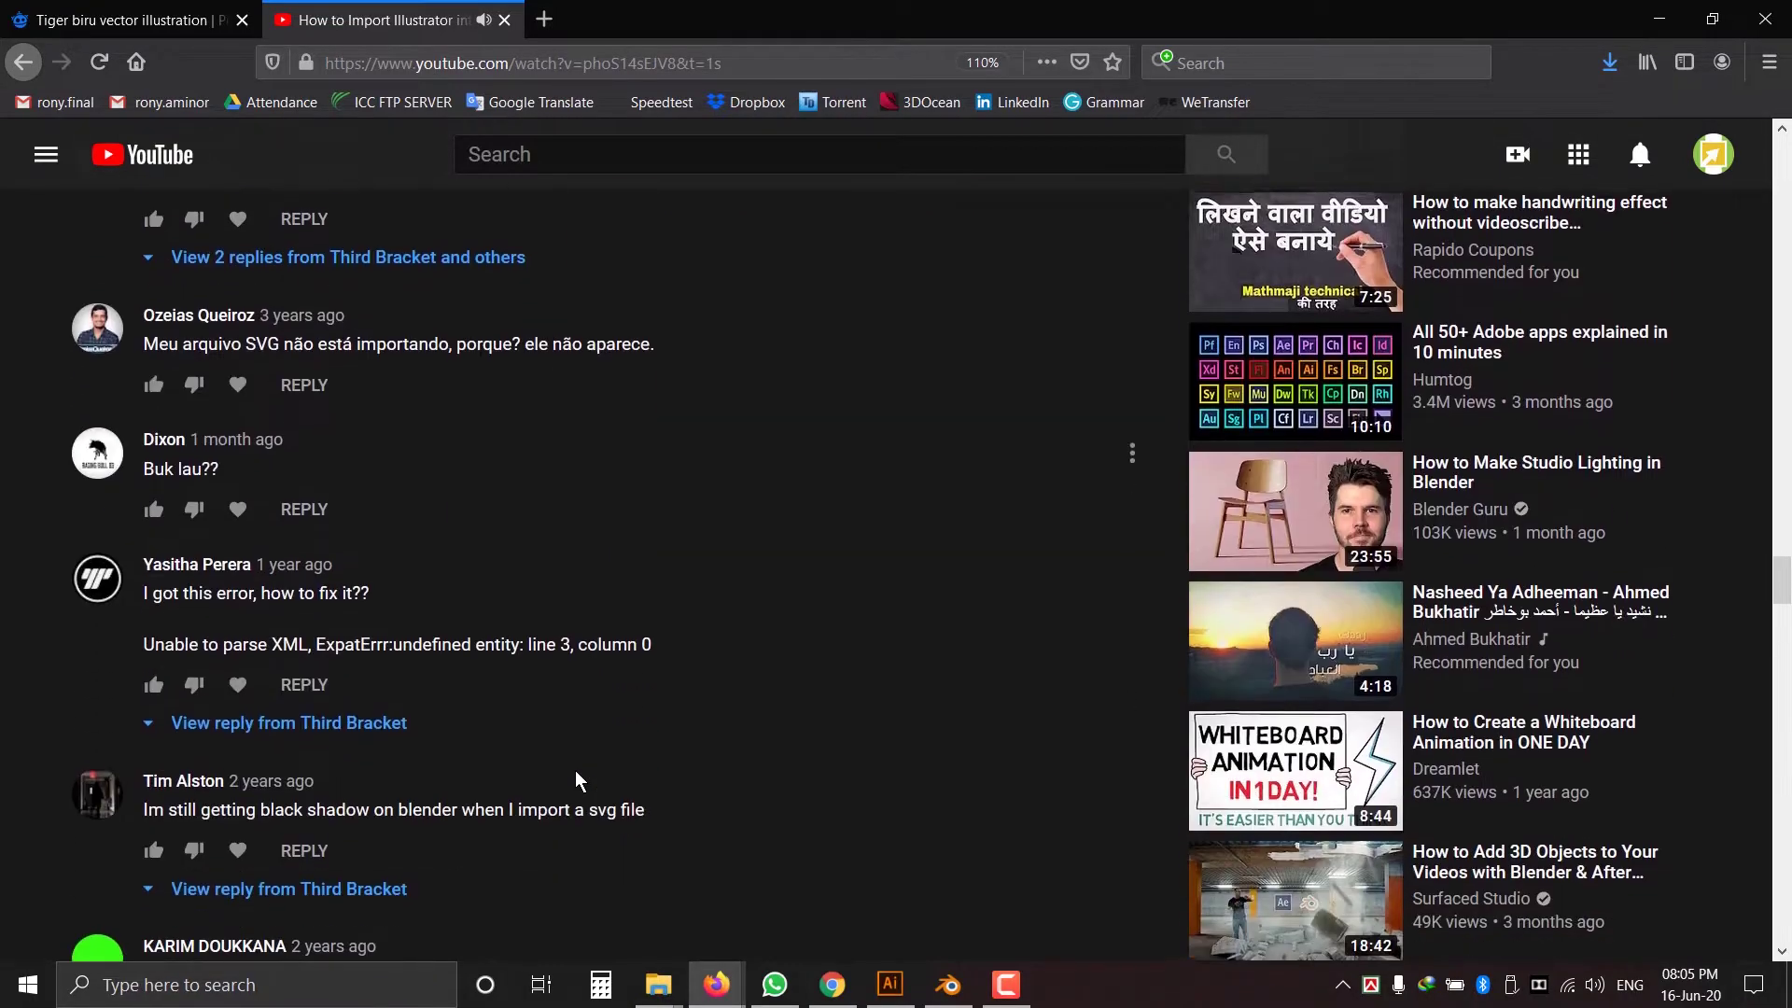
scroll(576, 775, "down", 16)
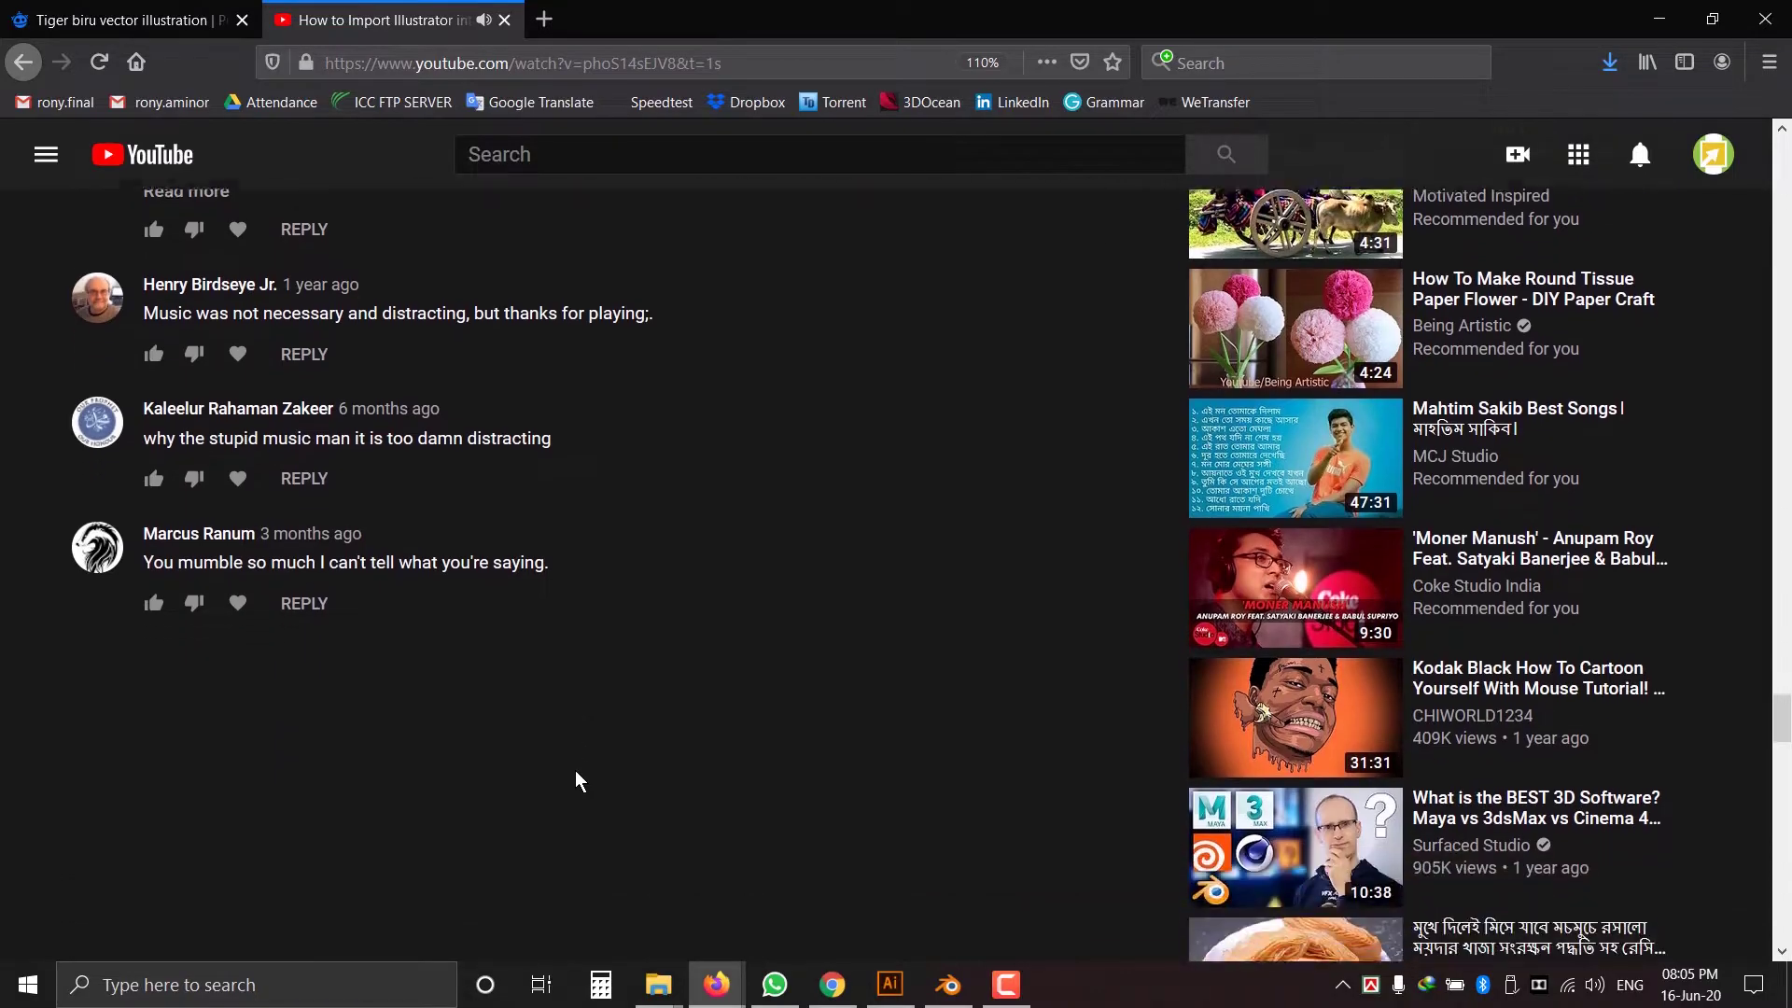
scroll(720, 775, "up", 4)
scroll(721, 782, "up", 20)
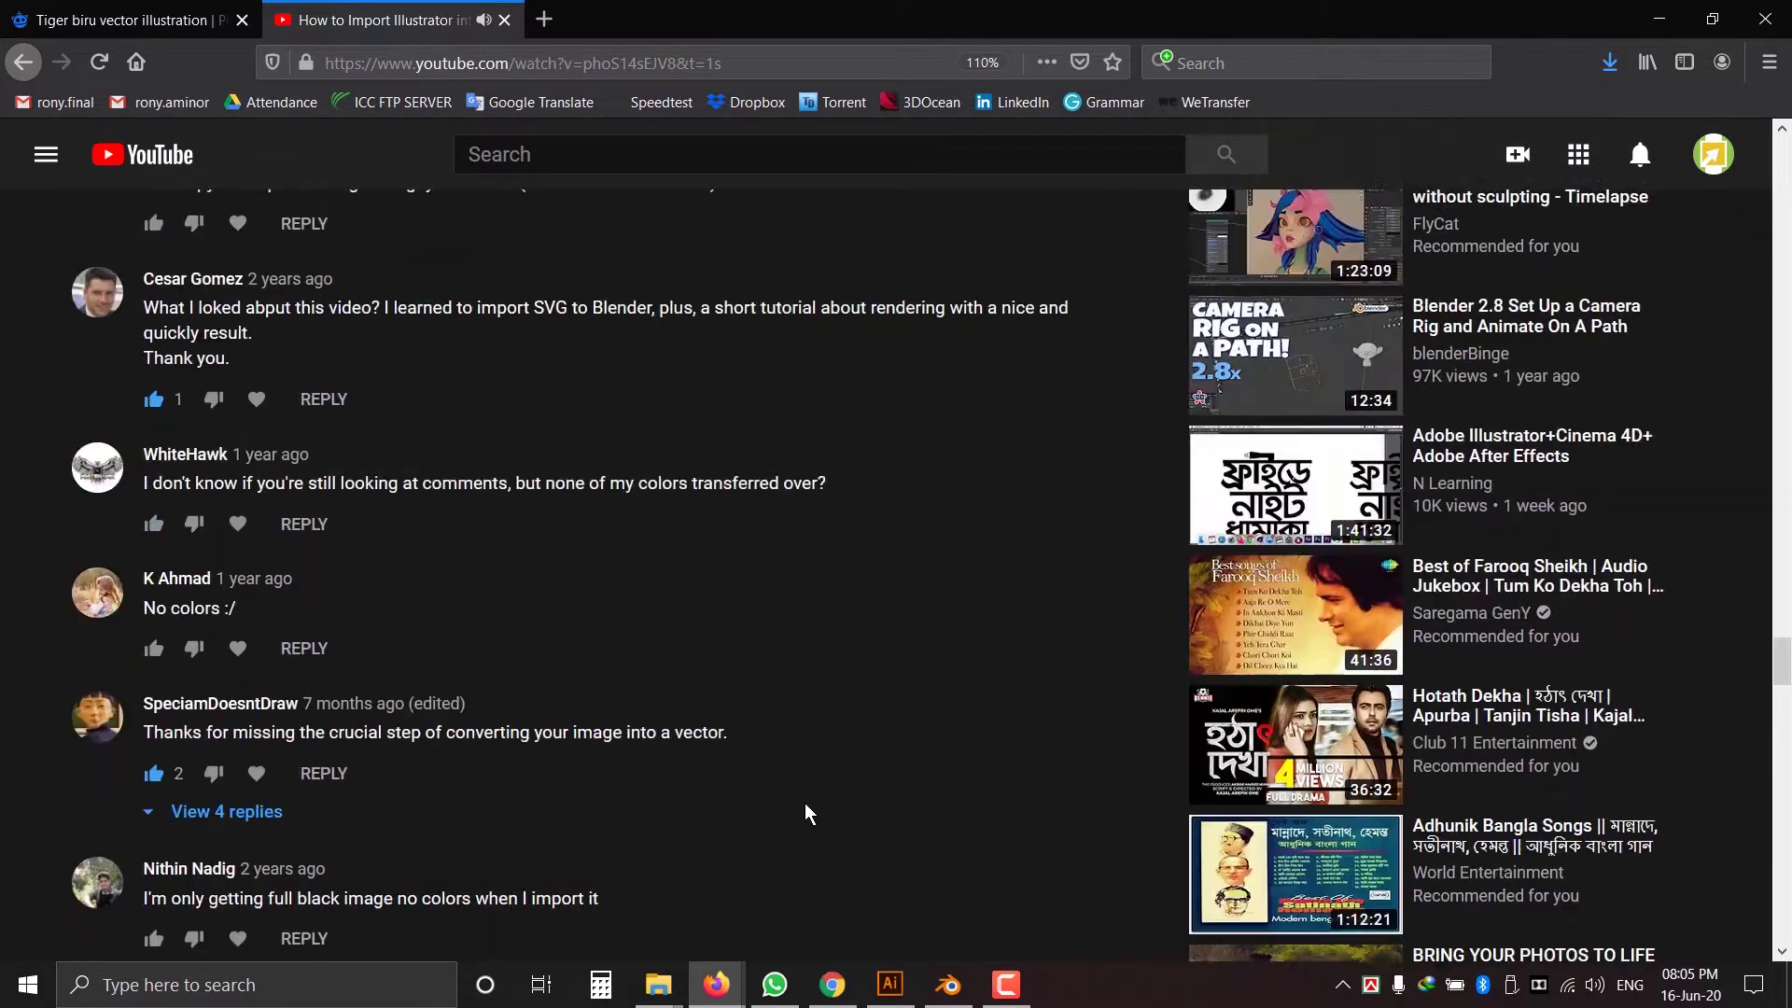
scroll(811, 812, "up", 5)
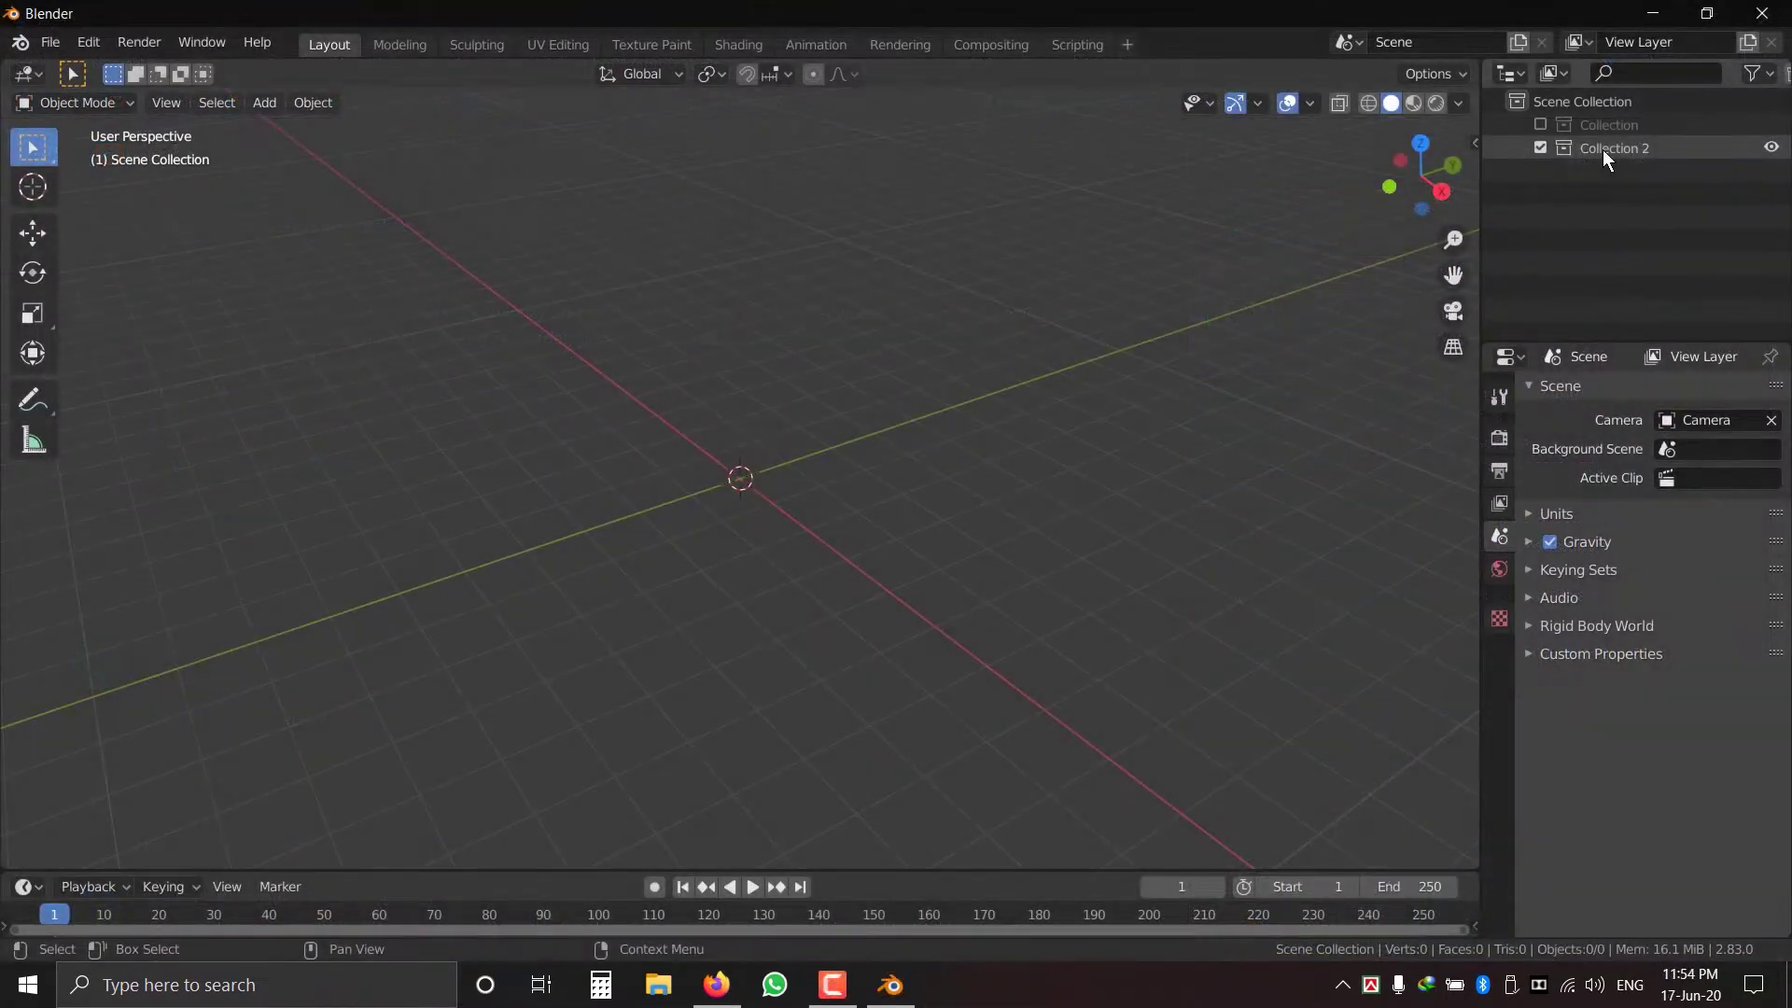
- Open Tiger.ai from the Tutorial folder on the Desktop in Illustrator and collapse the floating swatches
middle_click_drag(1116, 336, 771, 504)
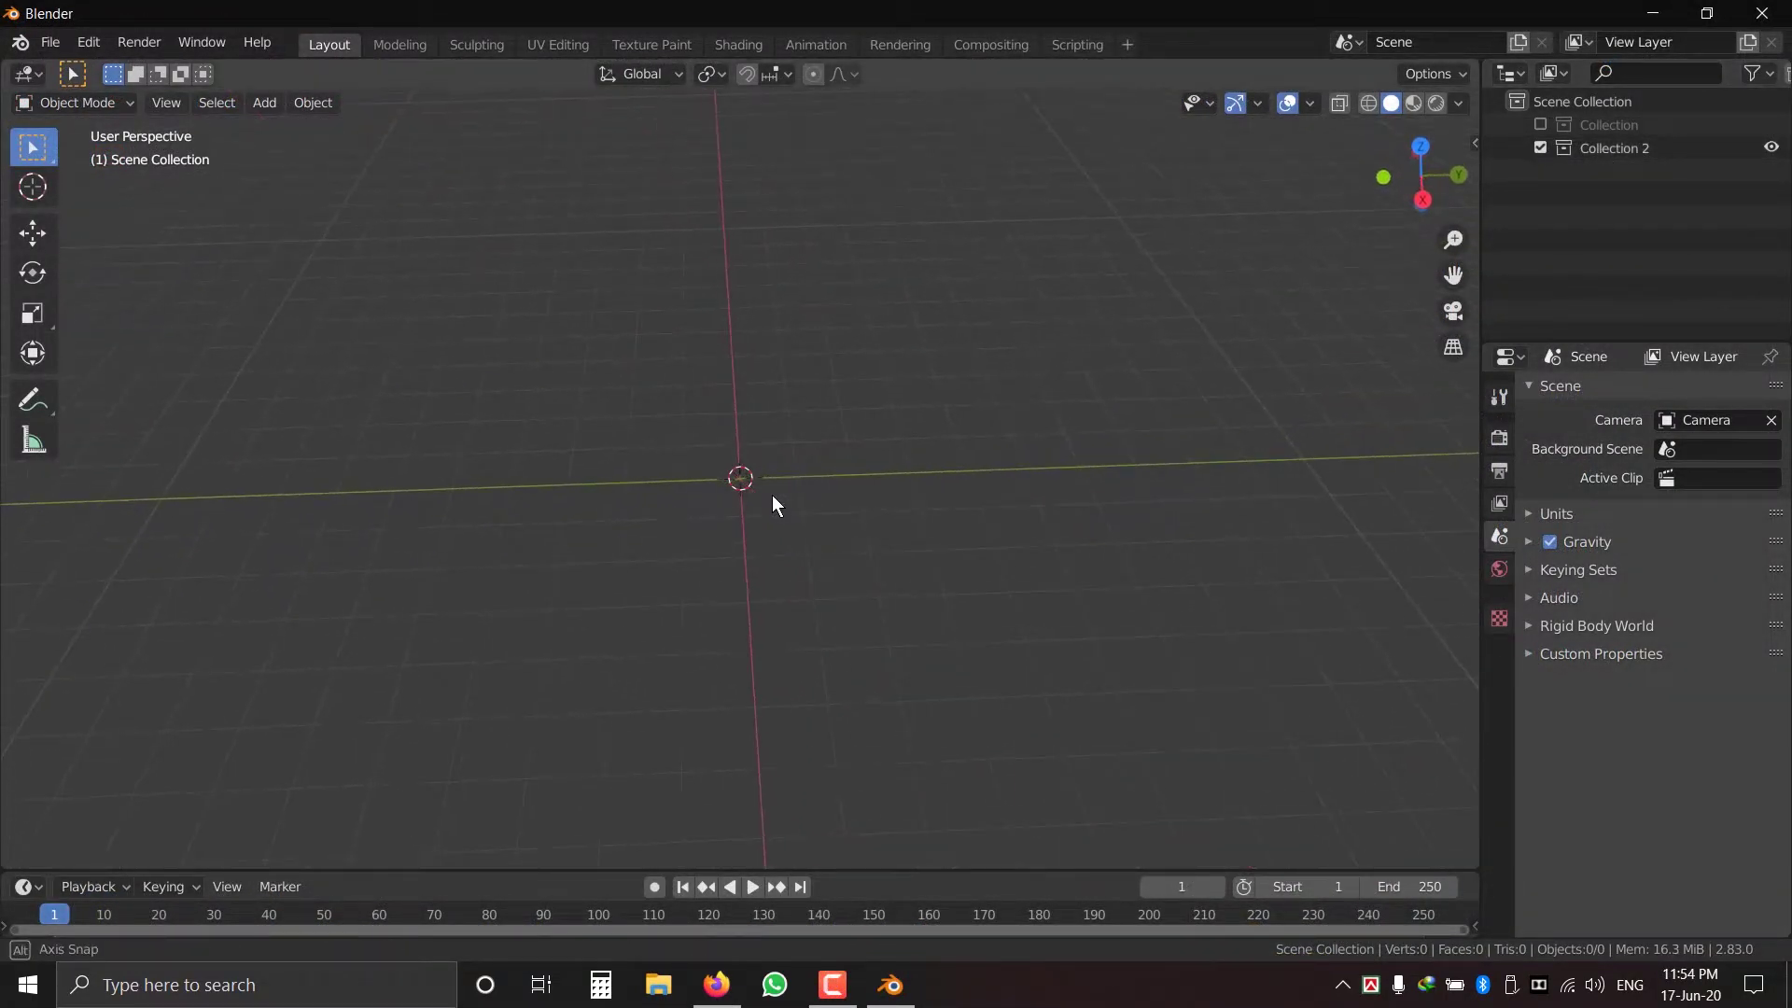
left_click(658, 984)
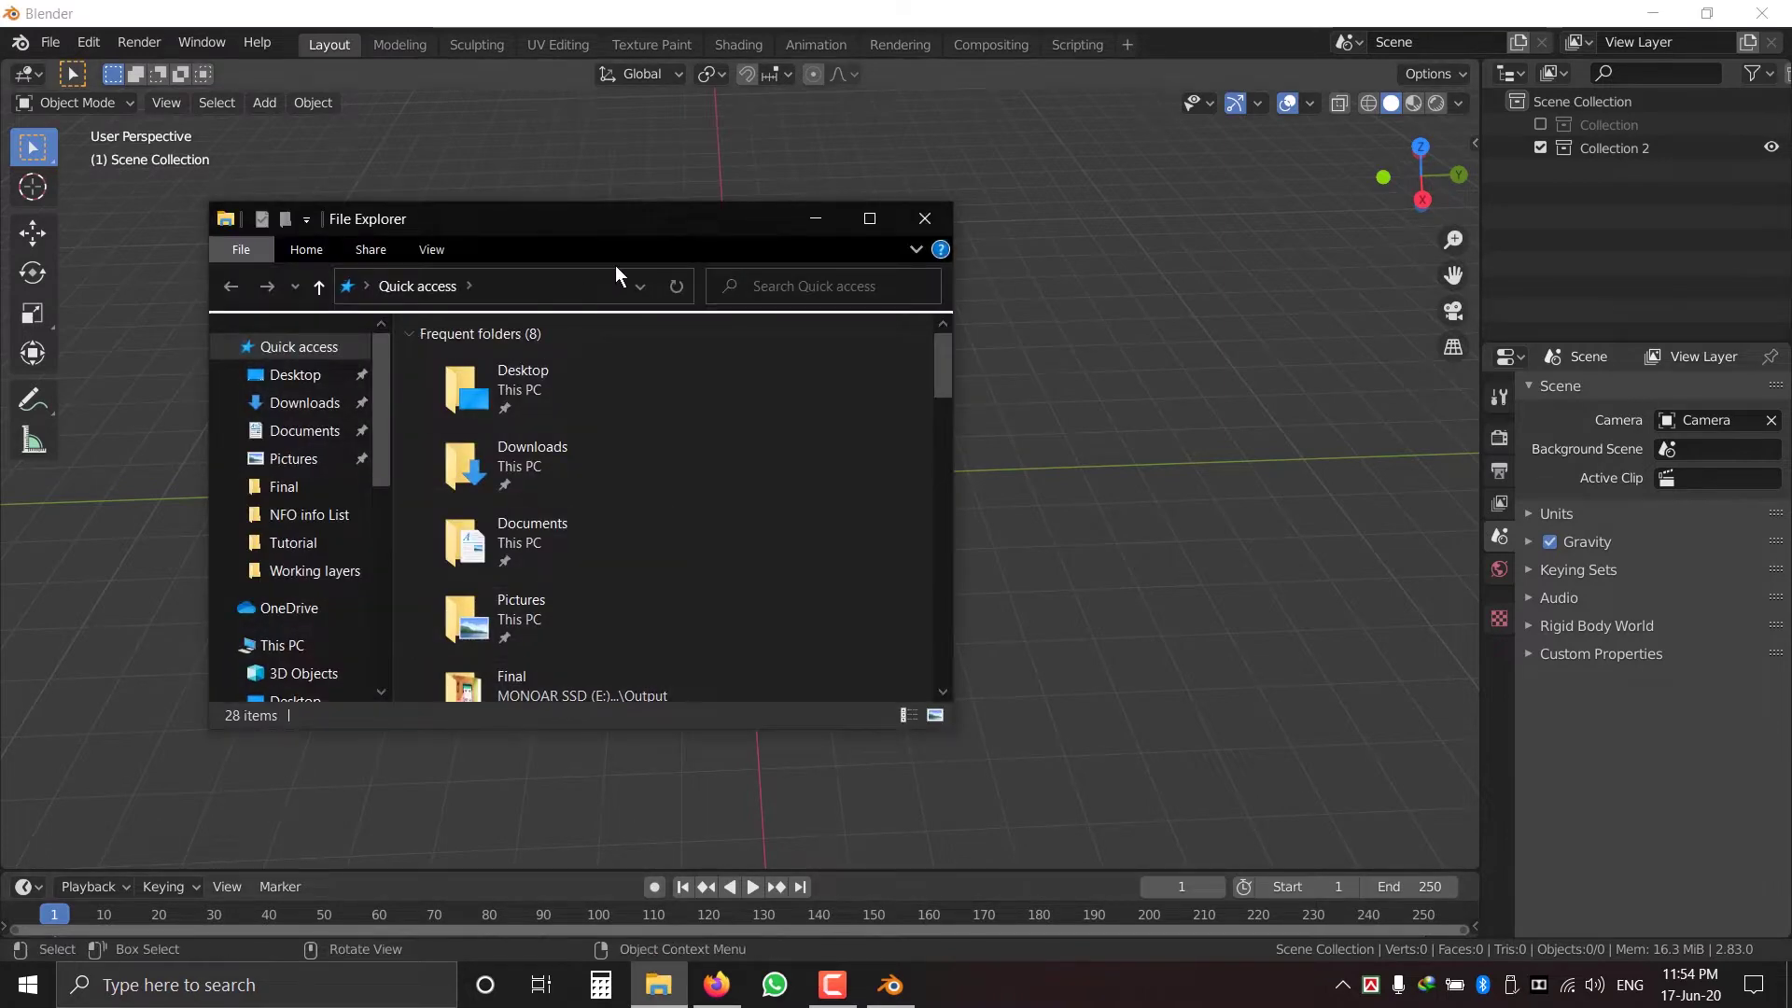
left_click(872, 212)
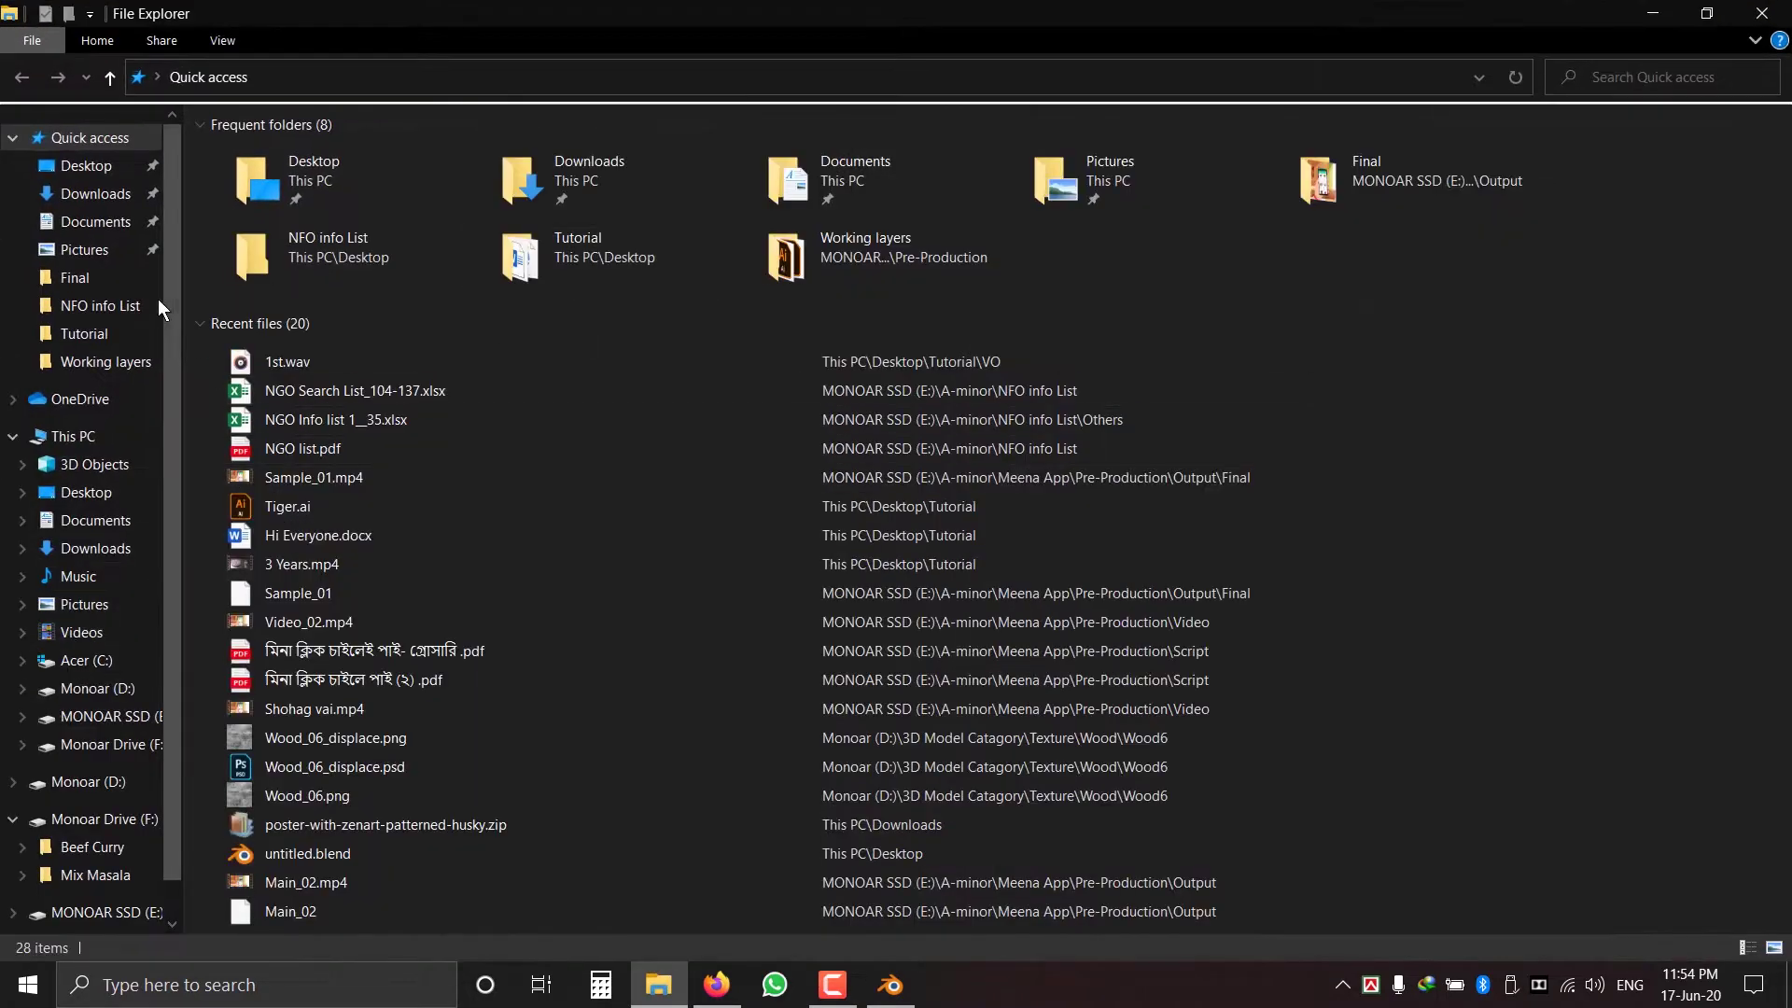
left_click(94, 167)
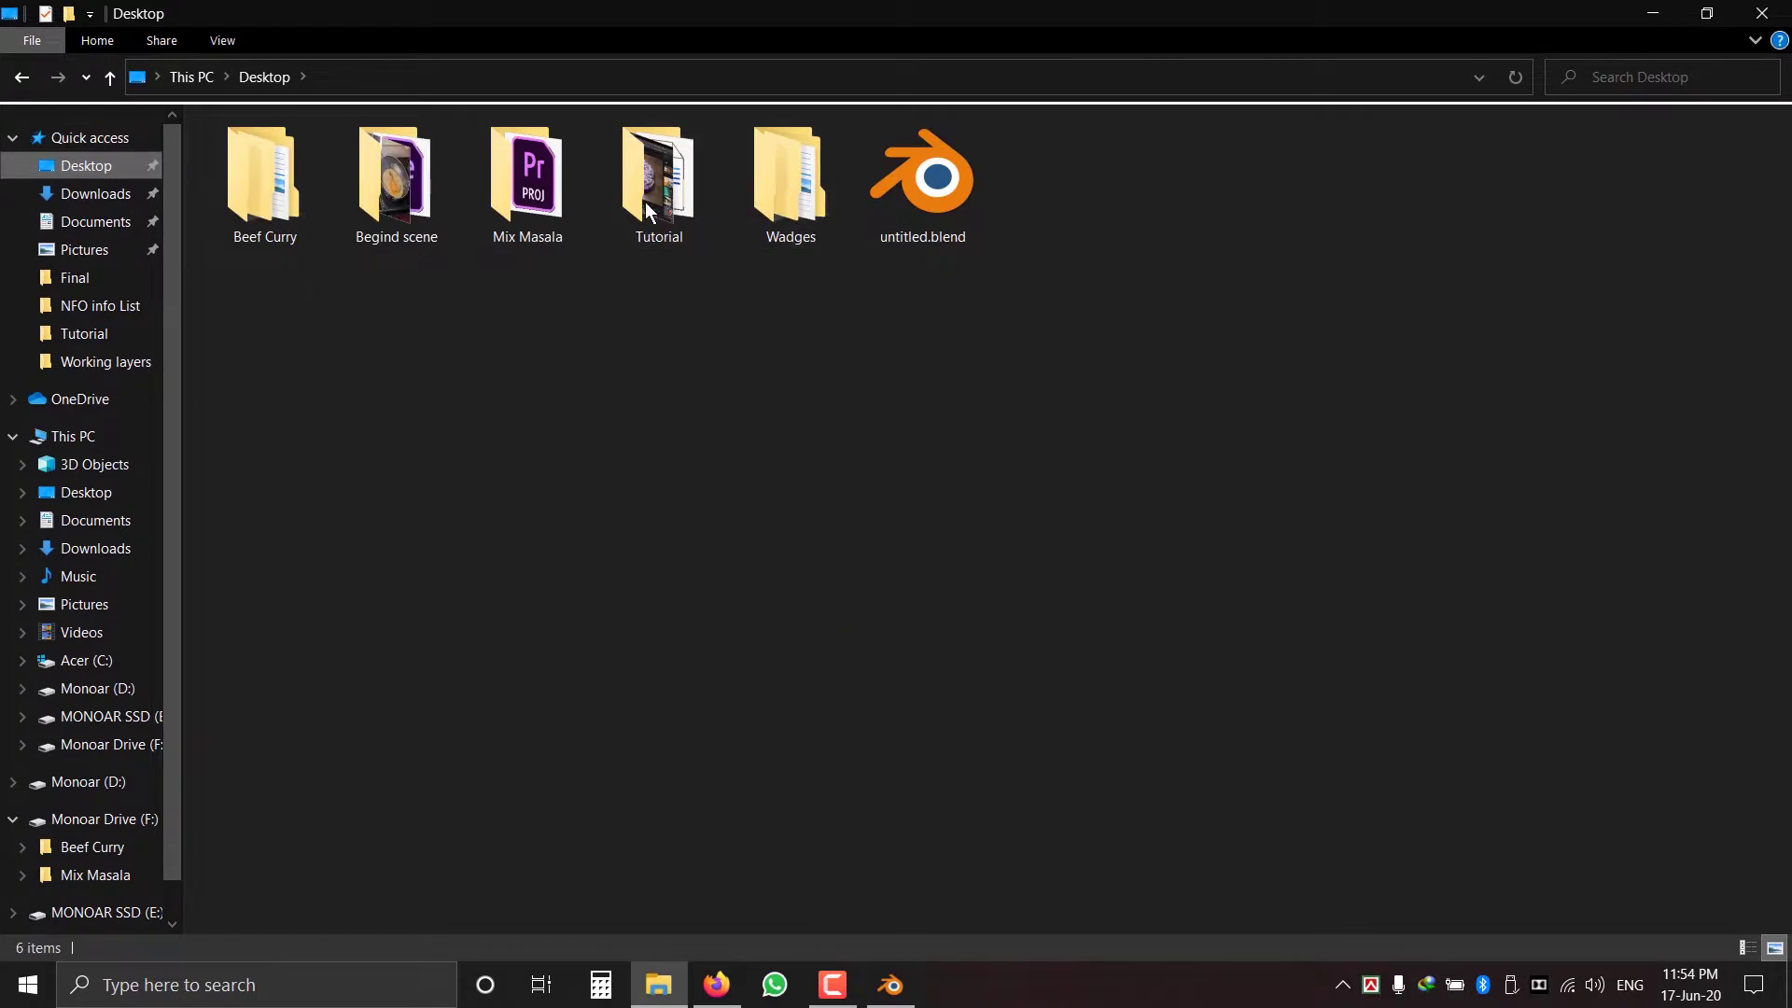
double_click(644, 199)
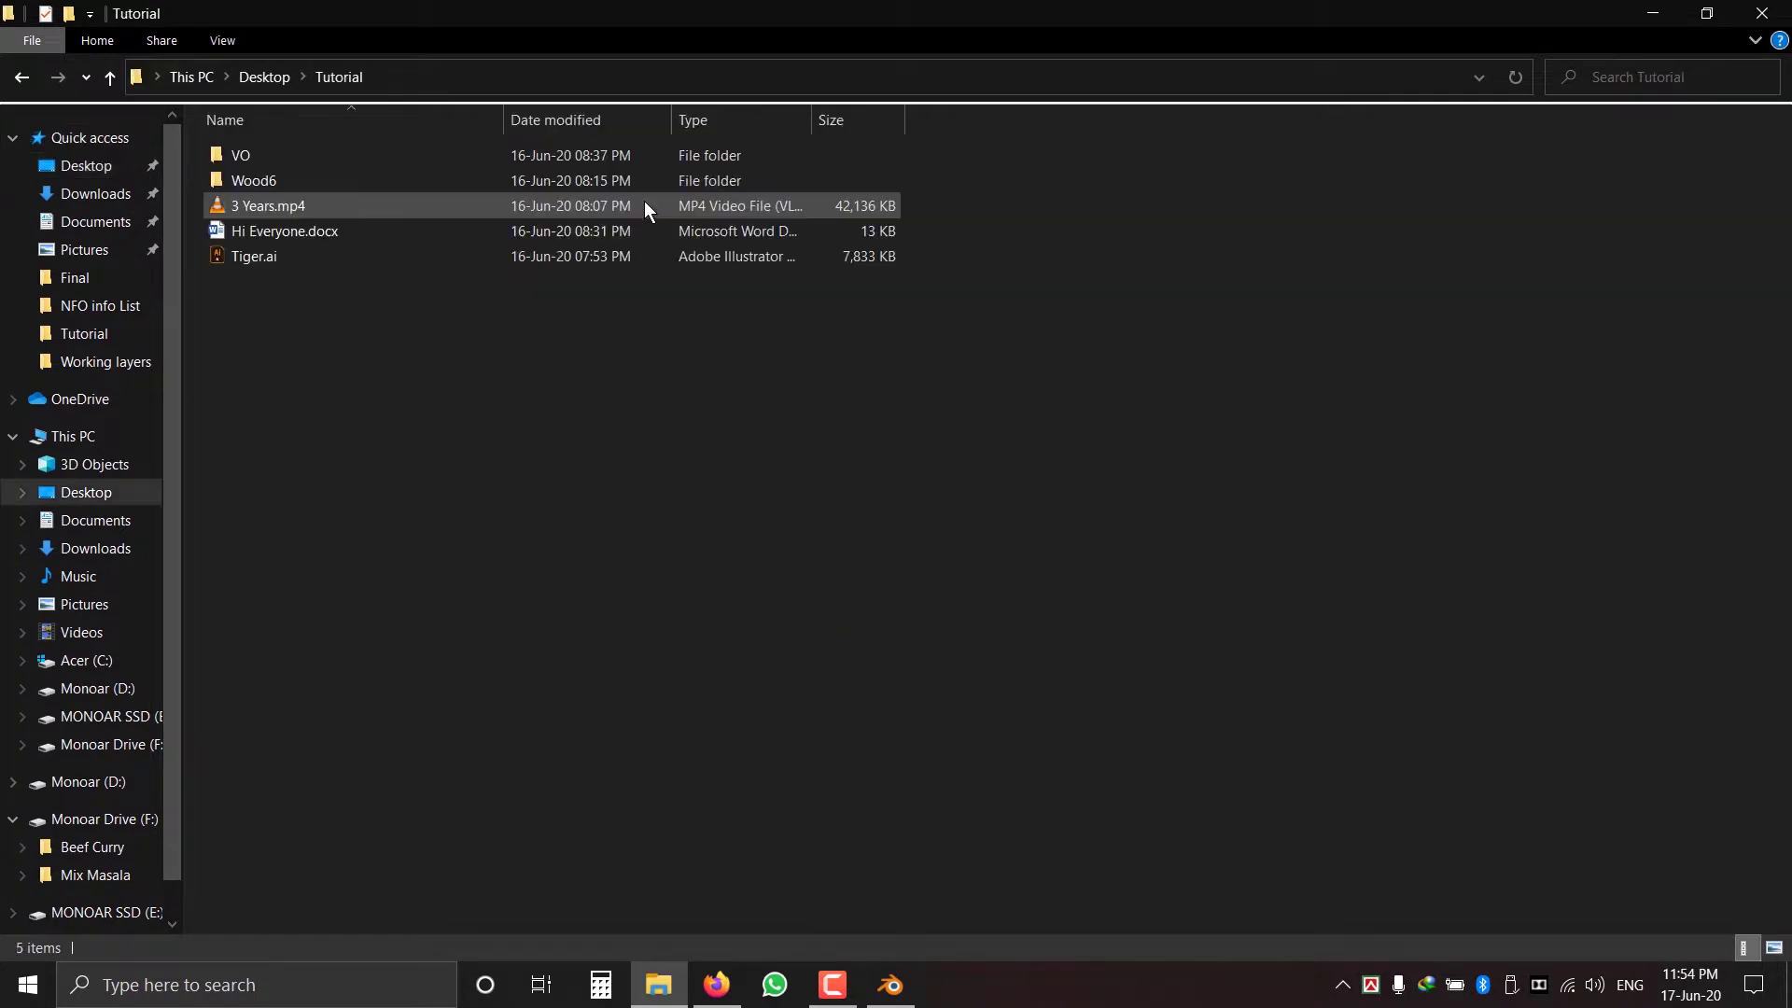
double_click(244, 254)
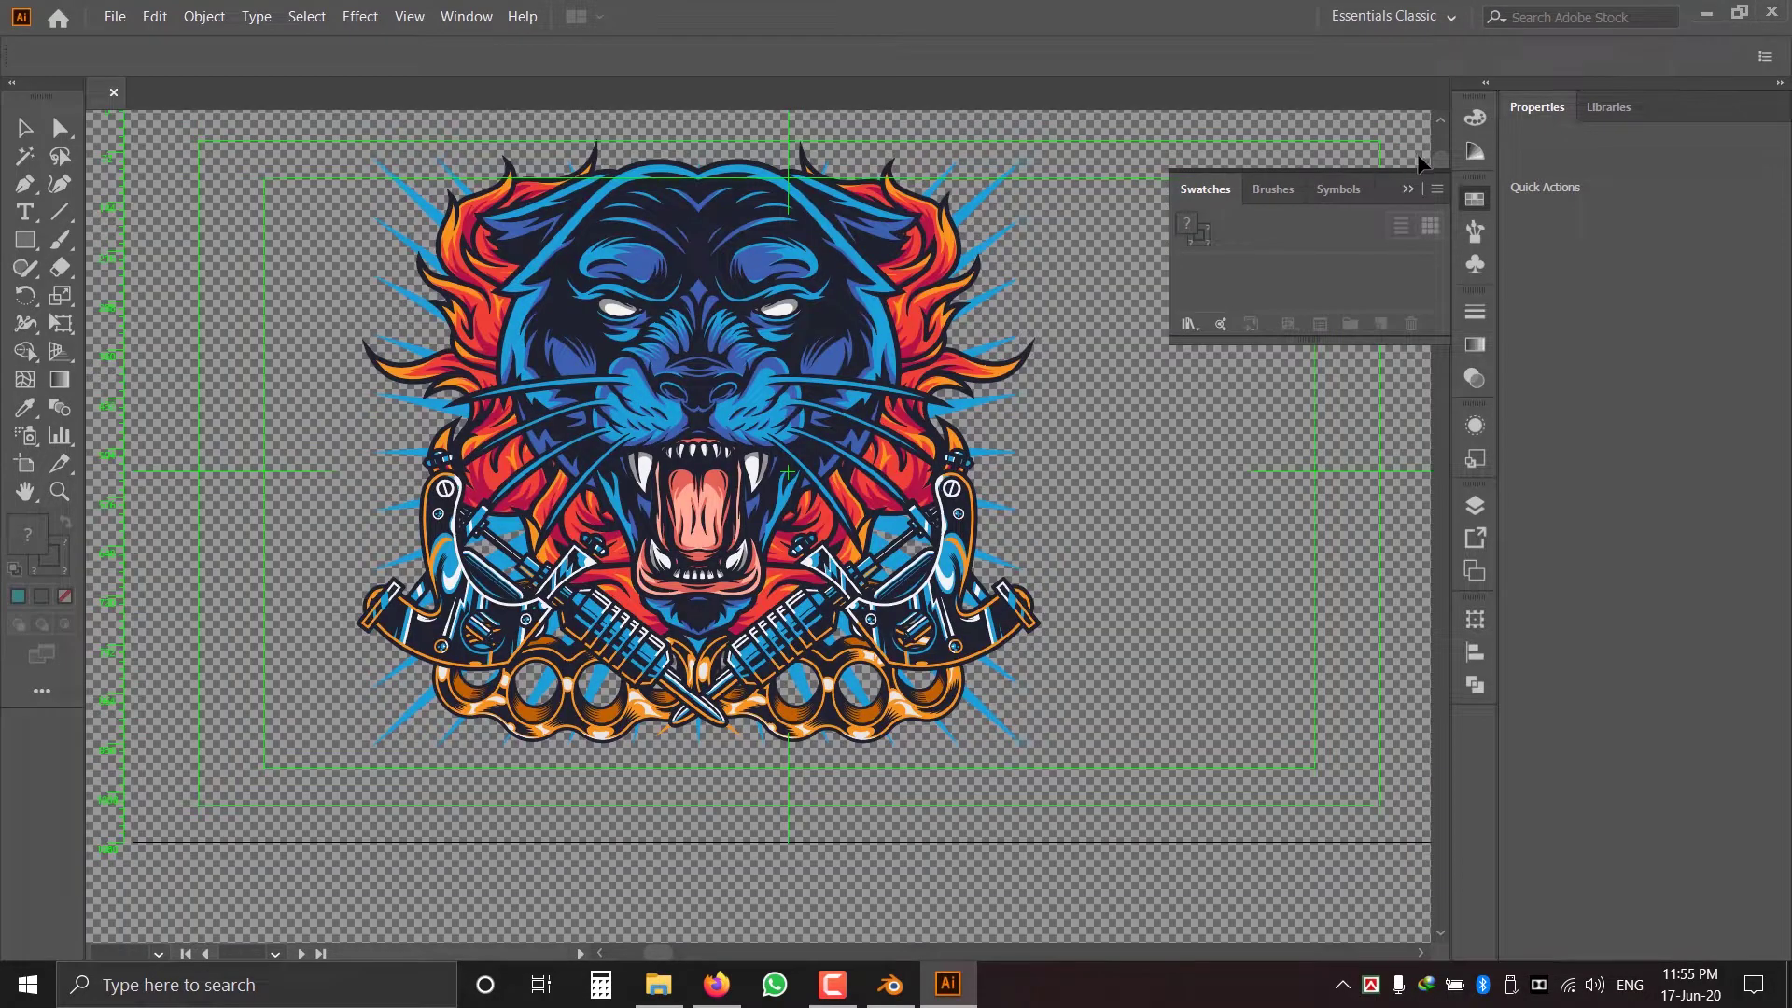
left_click(1411, 188)
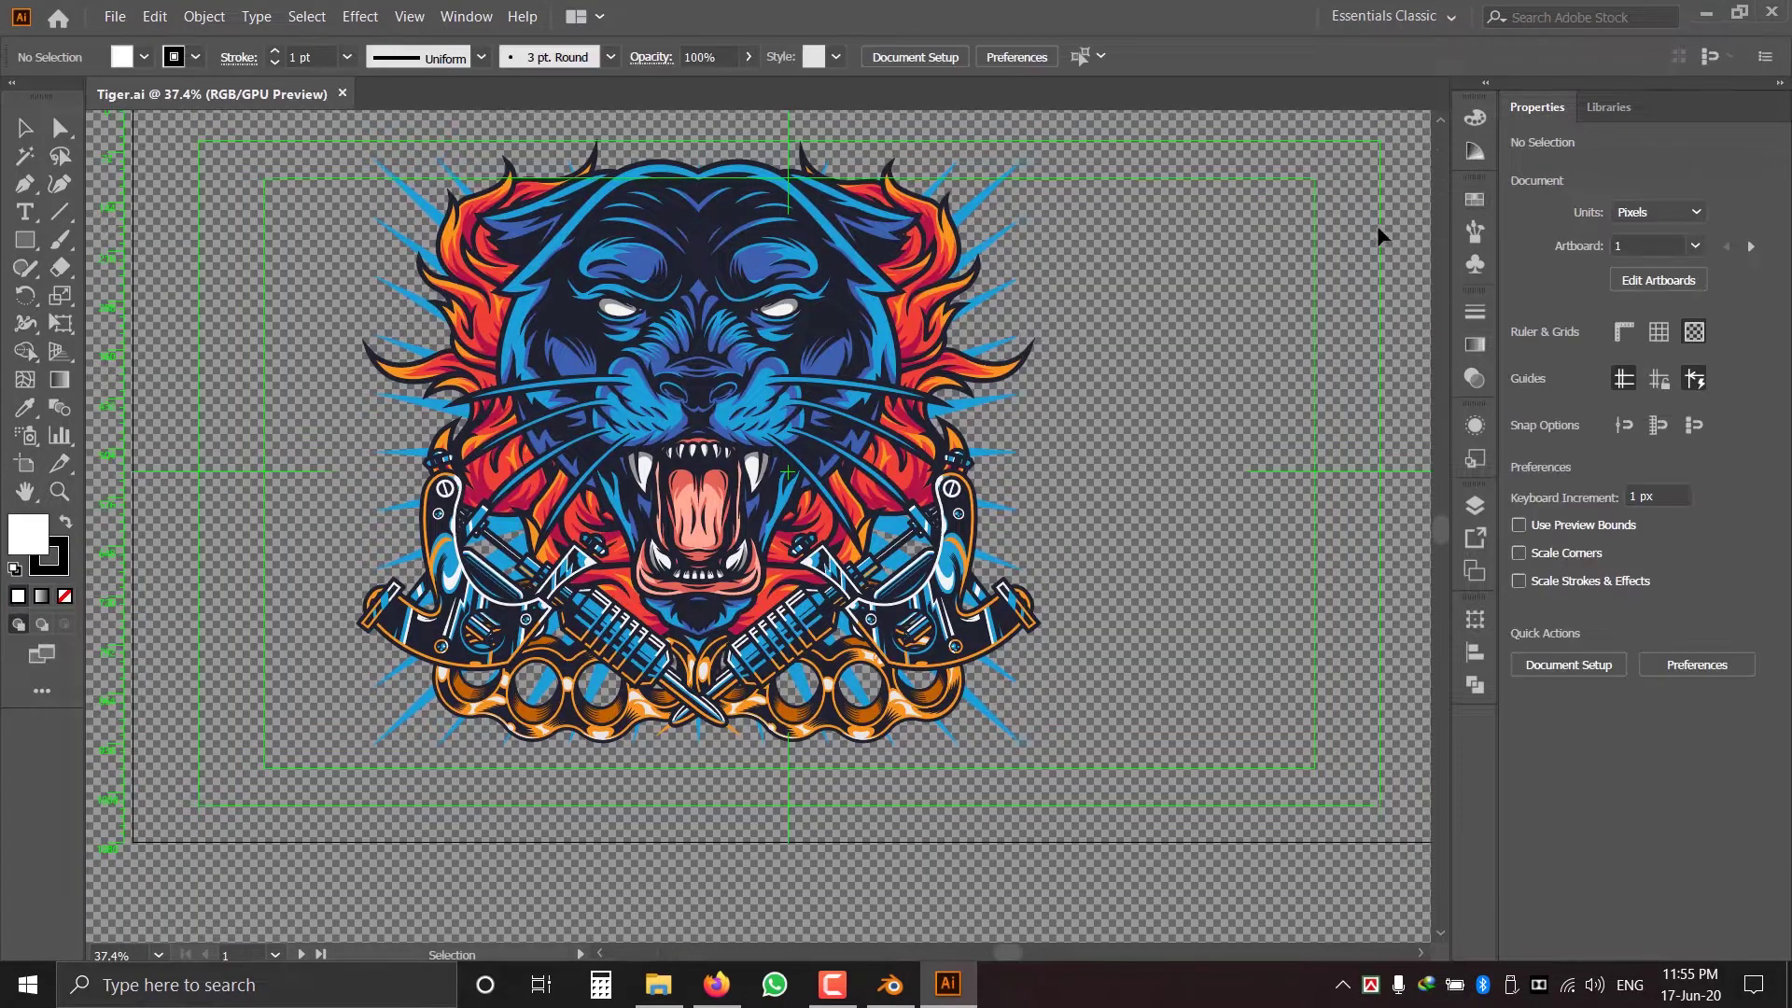
- Select the whole panther artwork group, check its overlapping paths up close, and combine them with the Pathfinder Merge operation
left_click_drag(908, 469, 969, 512)
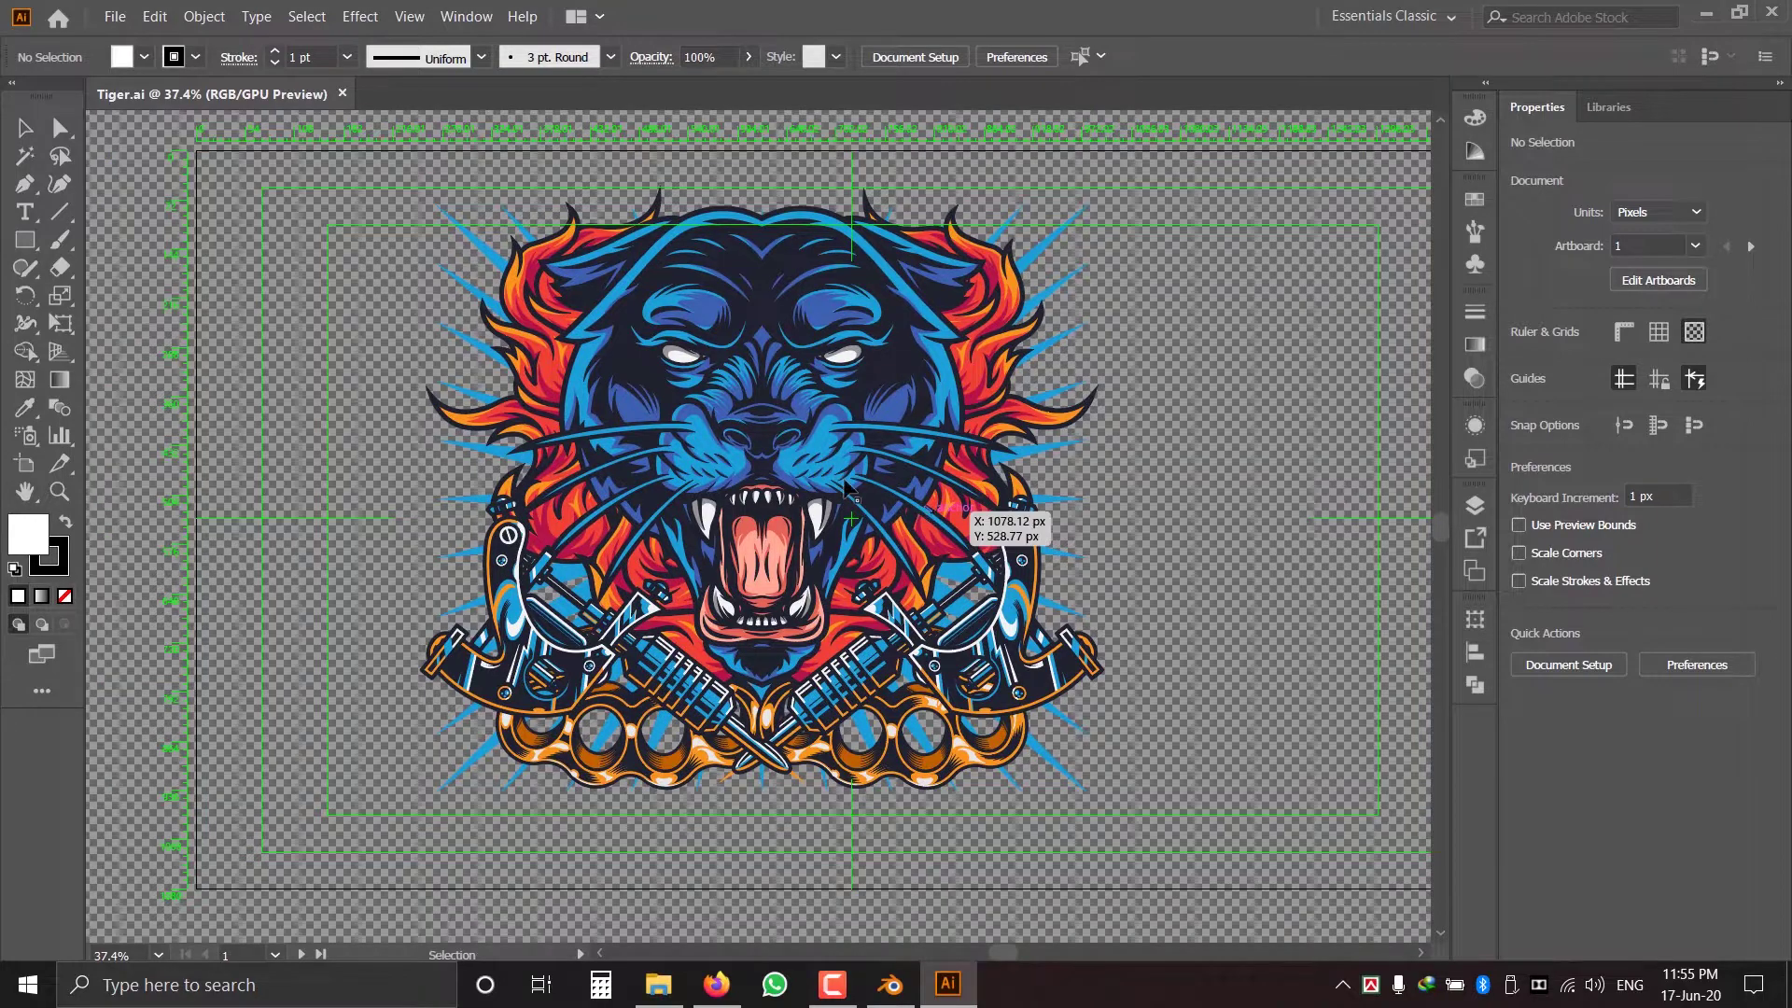
left_click(747, 407)
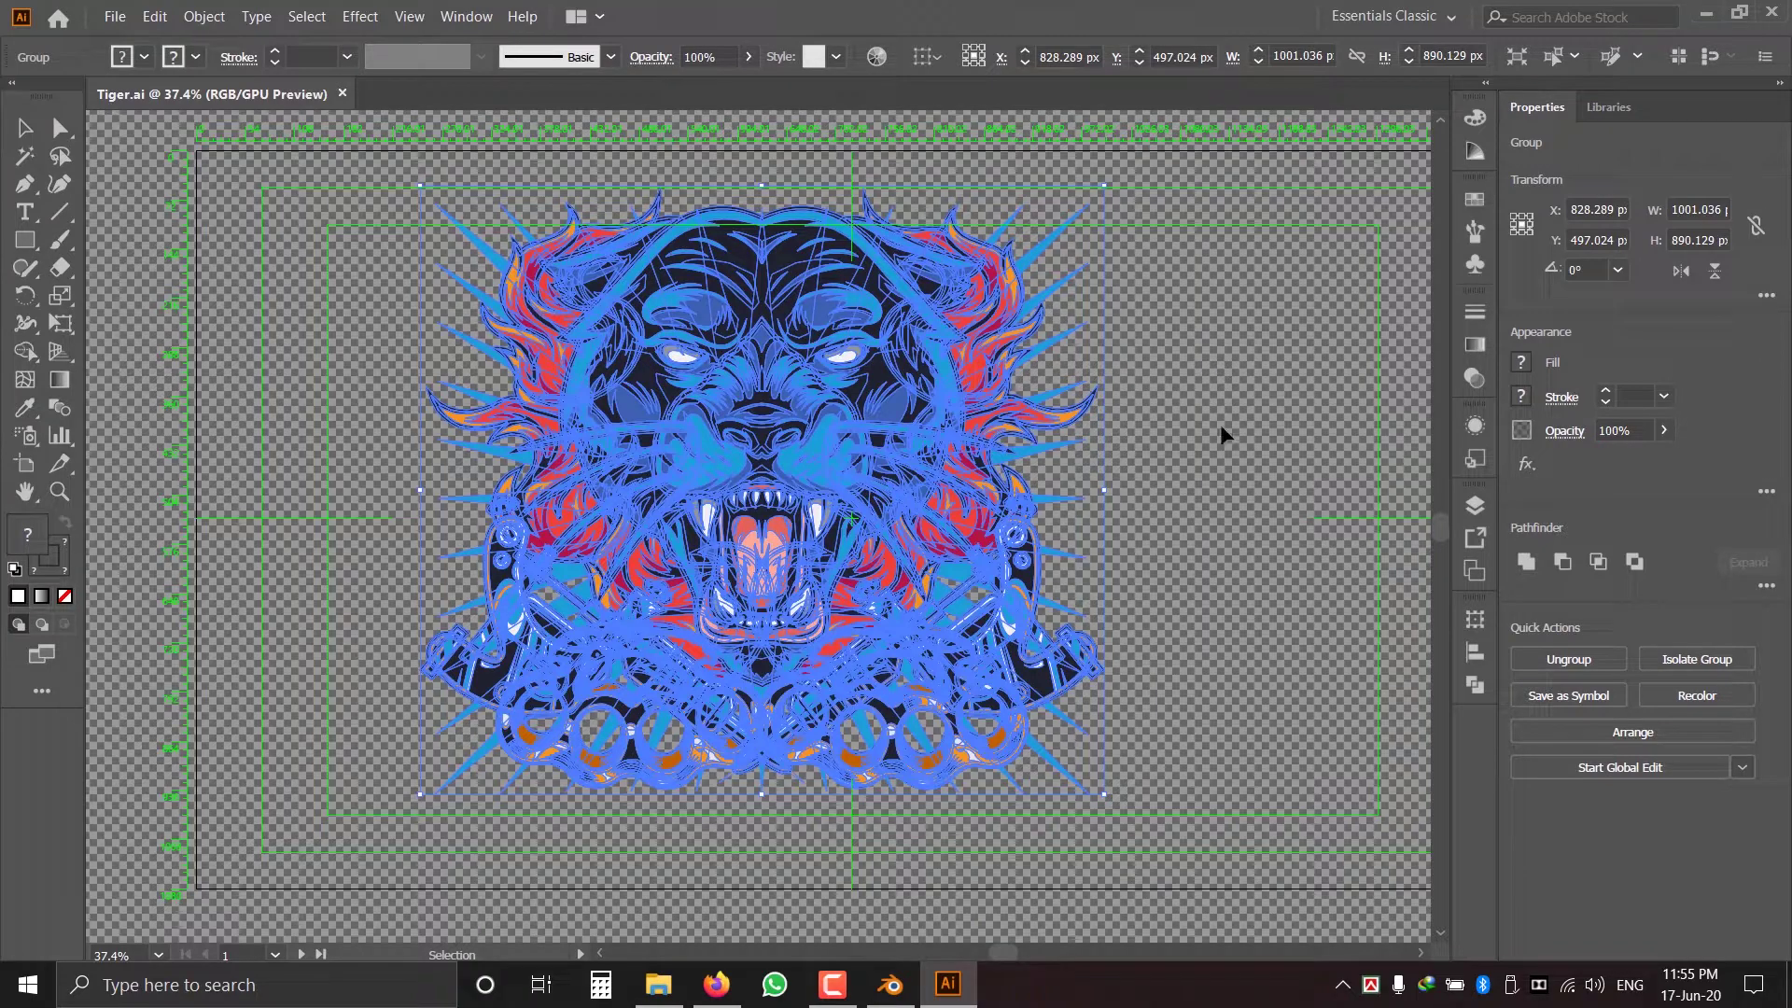
left_click_drag(590, 434, 972, 641, "ctrl")
left_click_drag(798, 538, 956, 620, "ctrl")
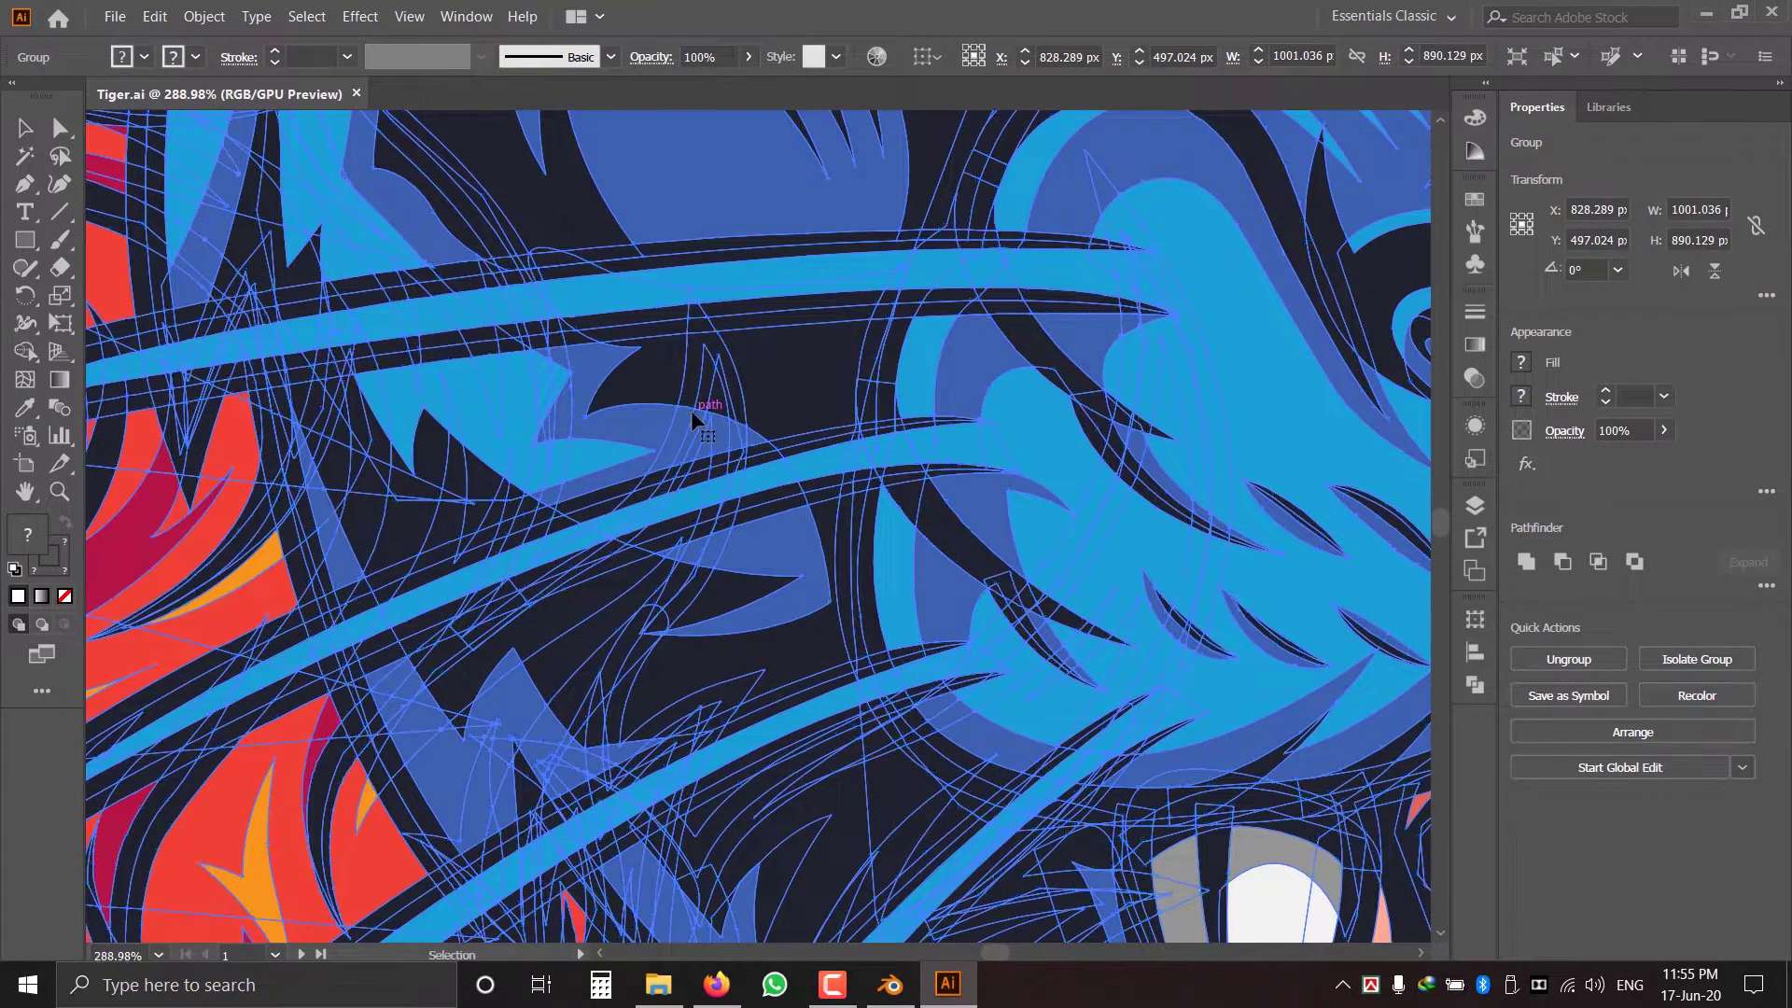
key("a")
key("ctrl+0")
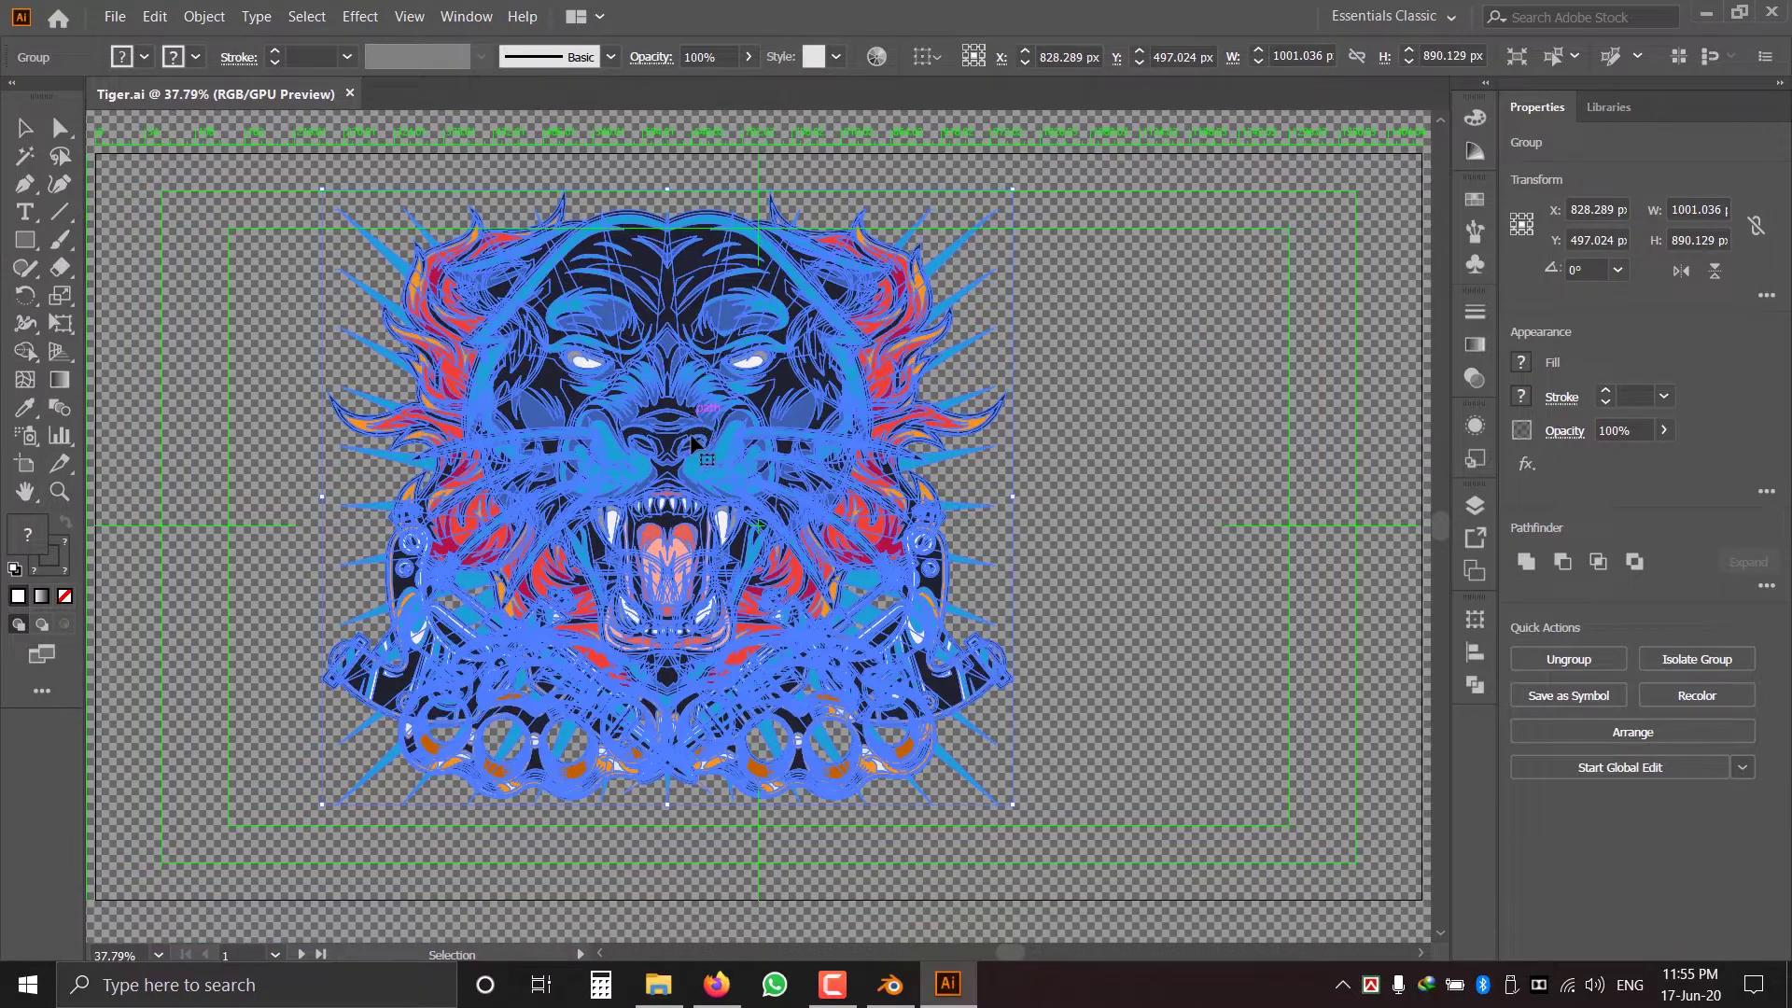
left_click_drag(758, 541, 828, 569)
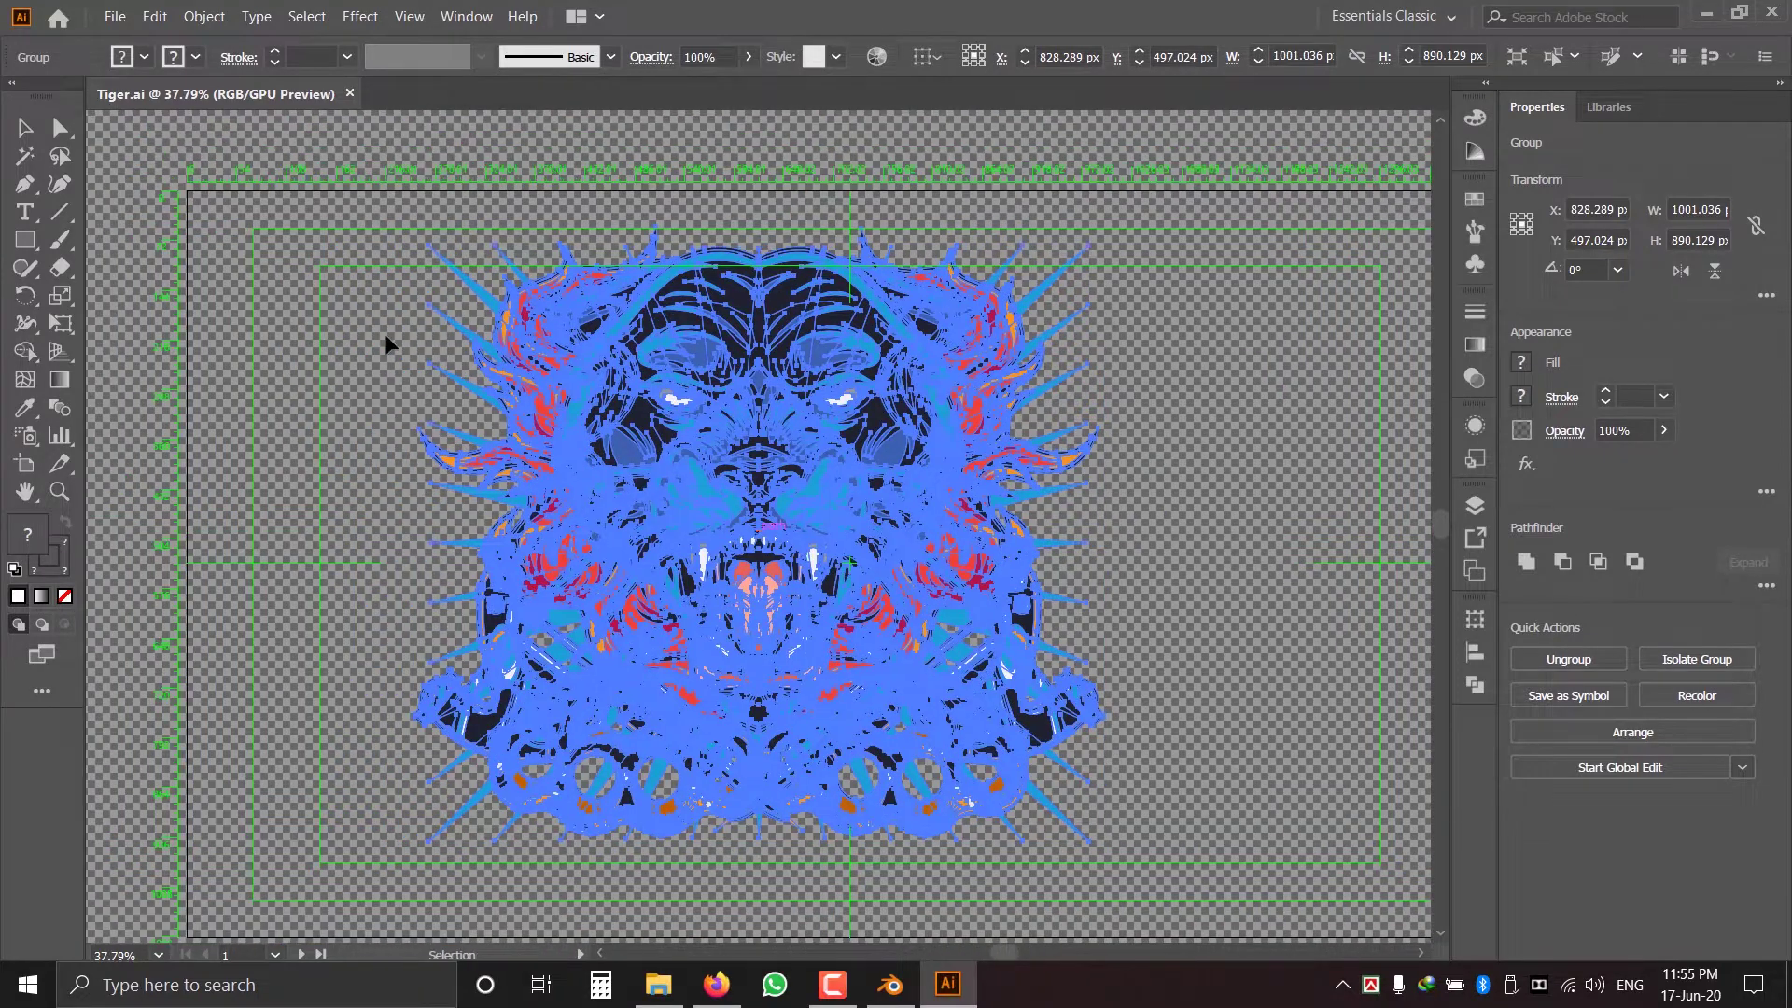
left_click(466, 16)
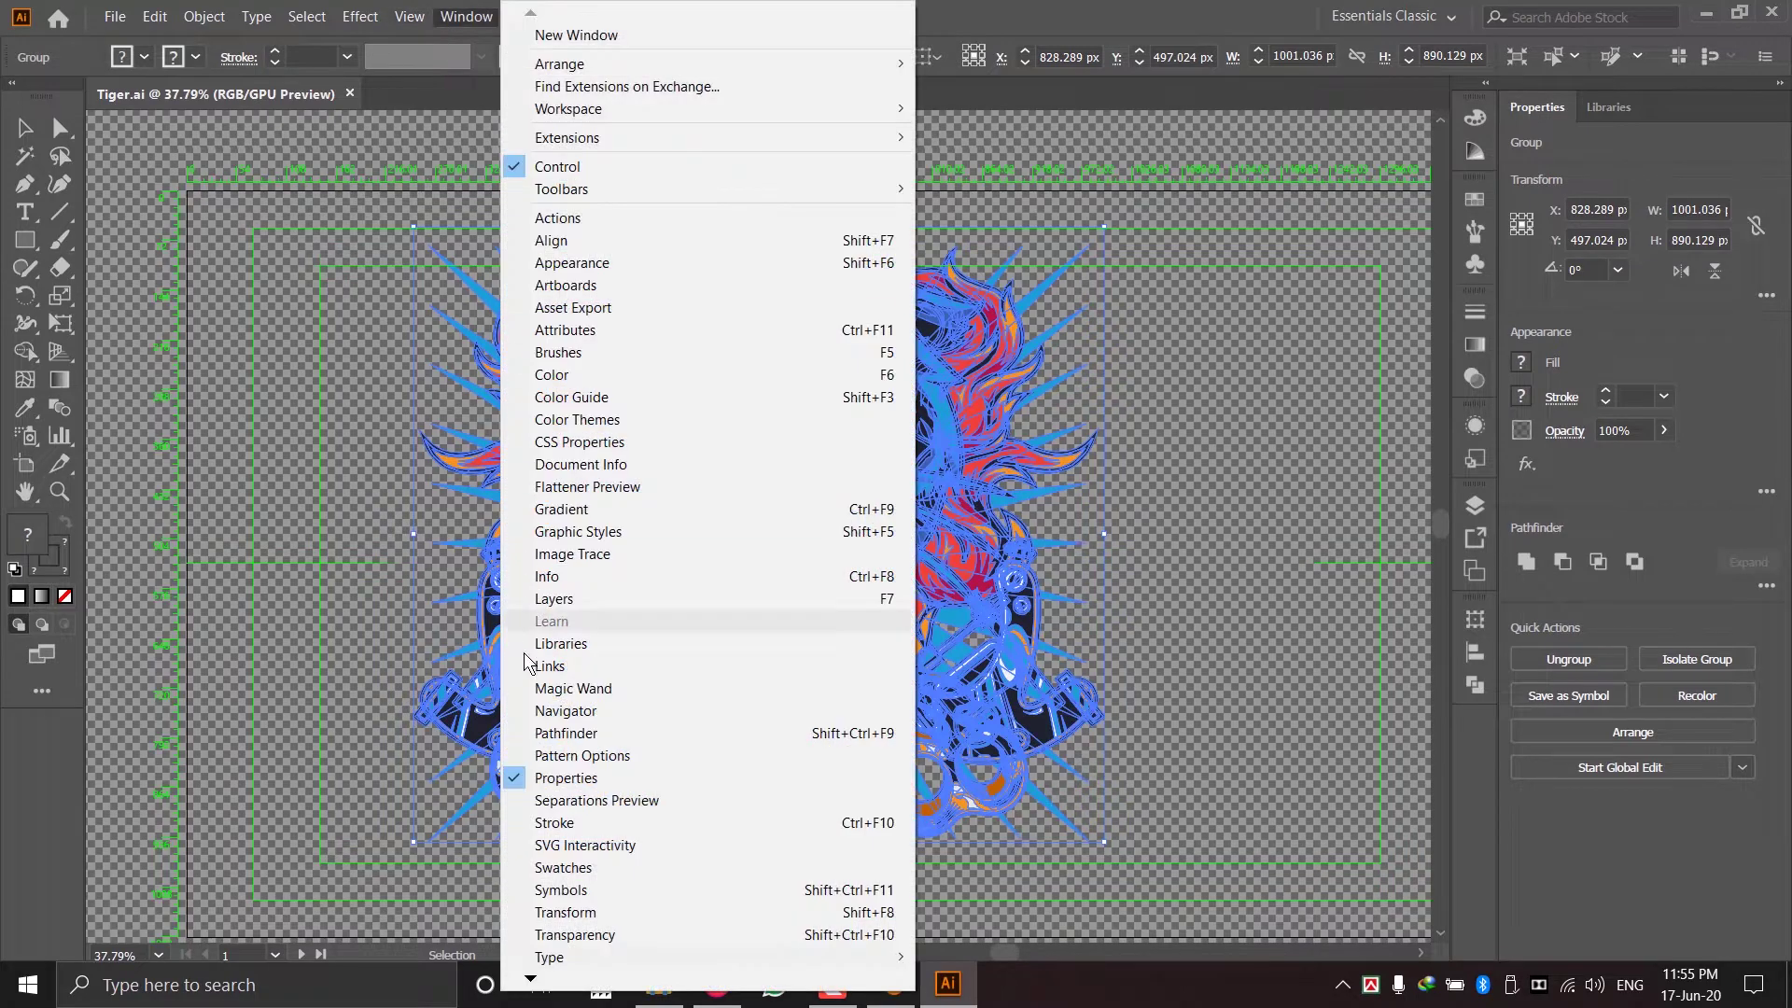
left_click(543, 734)
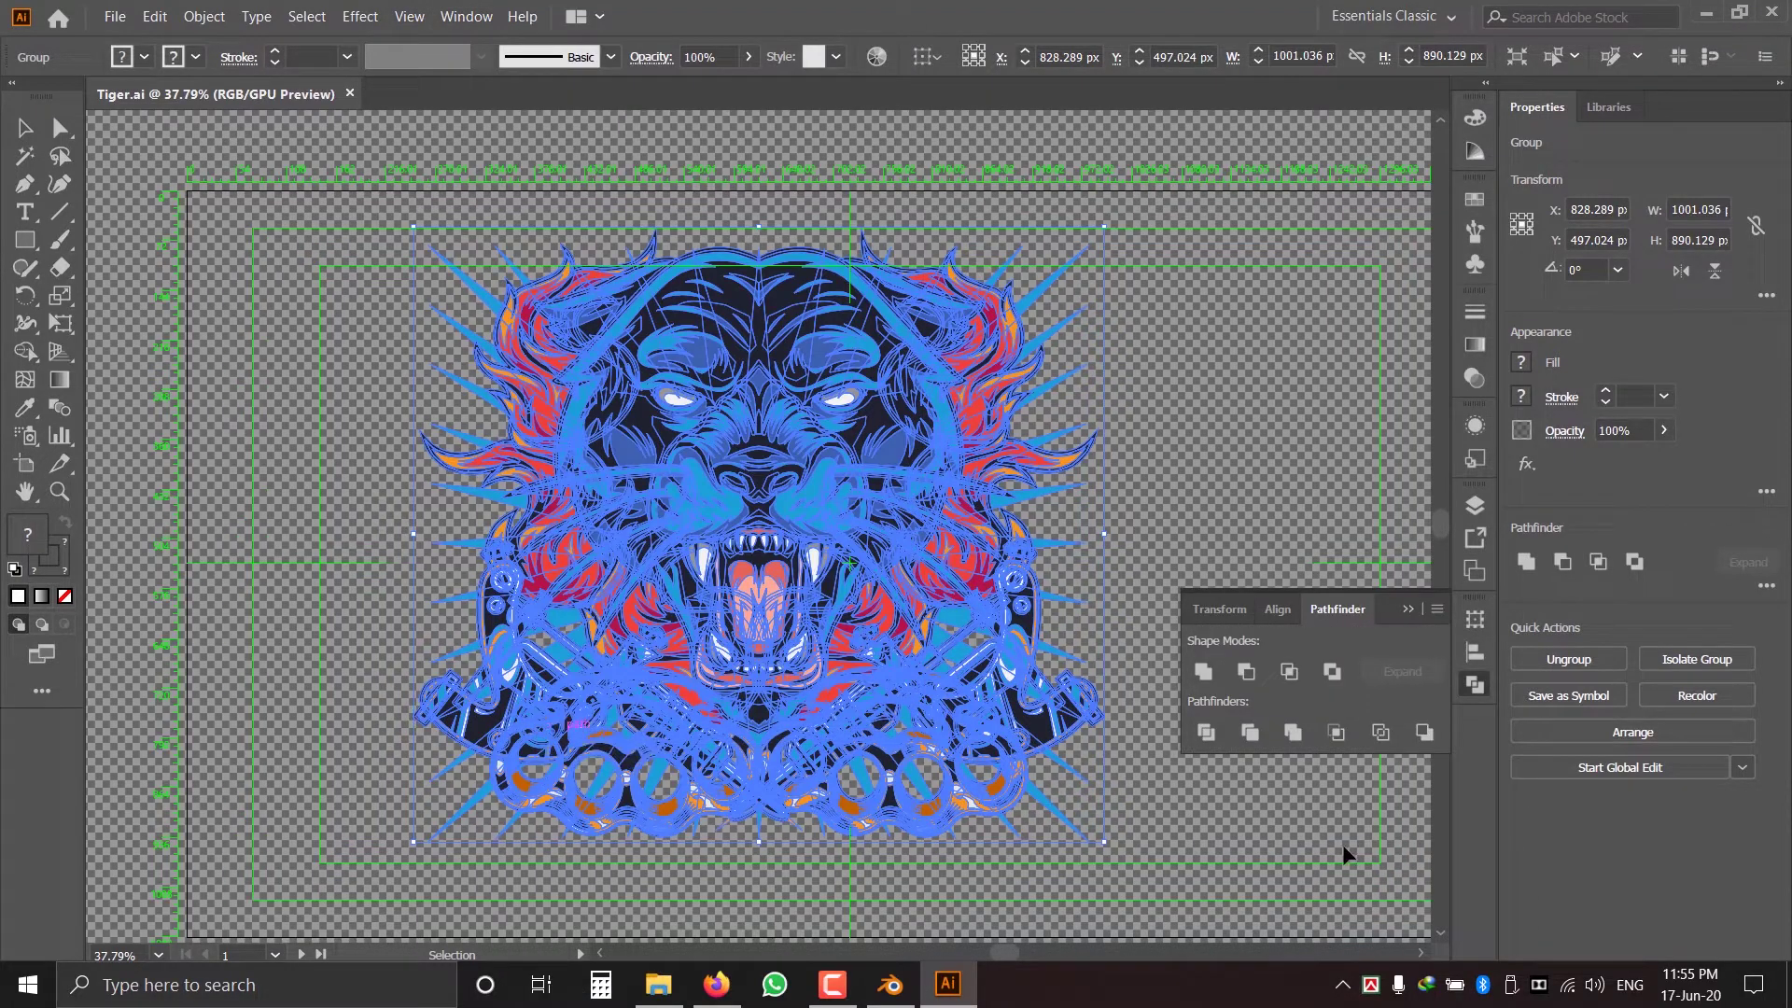
left_click(1292, 732)
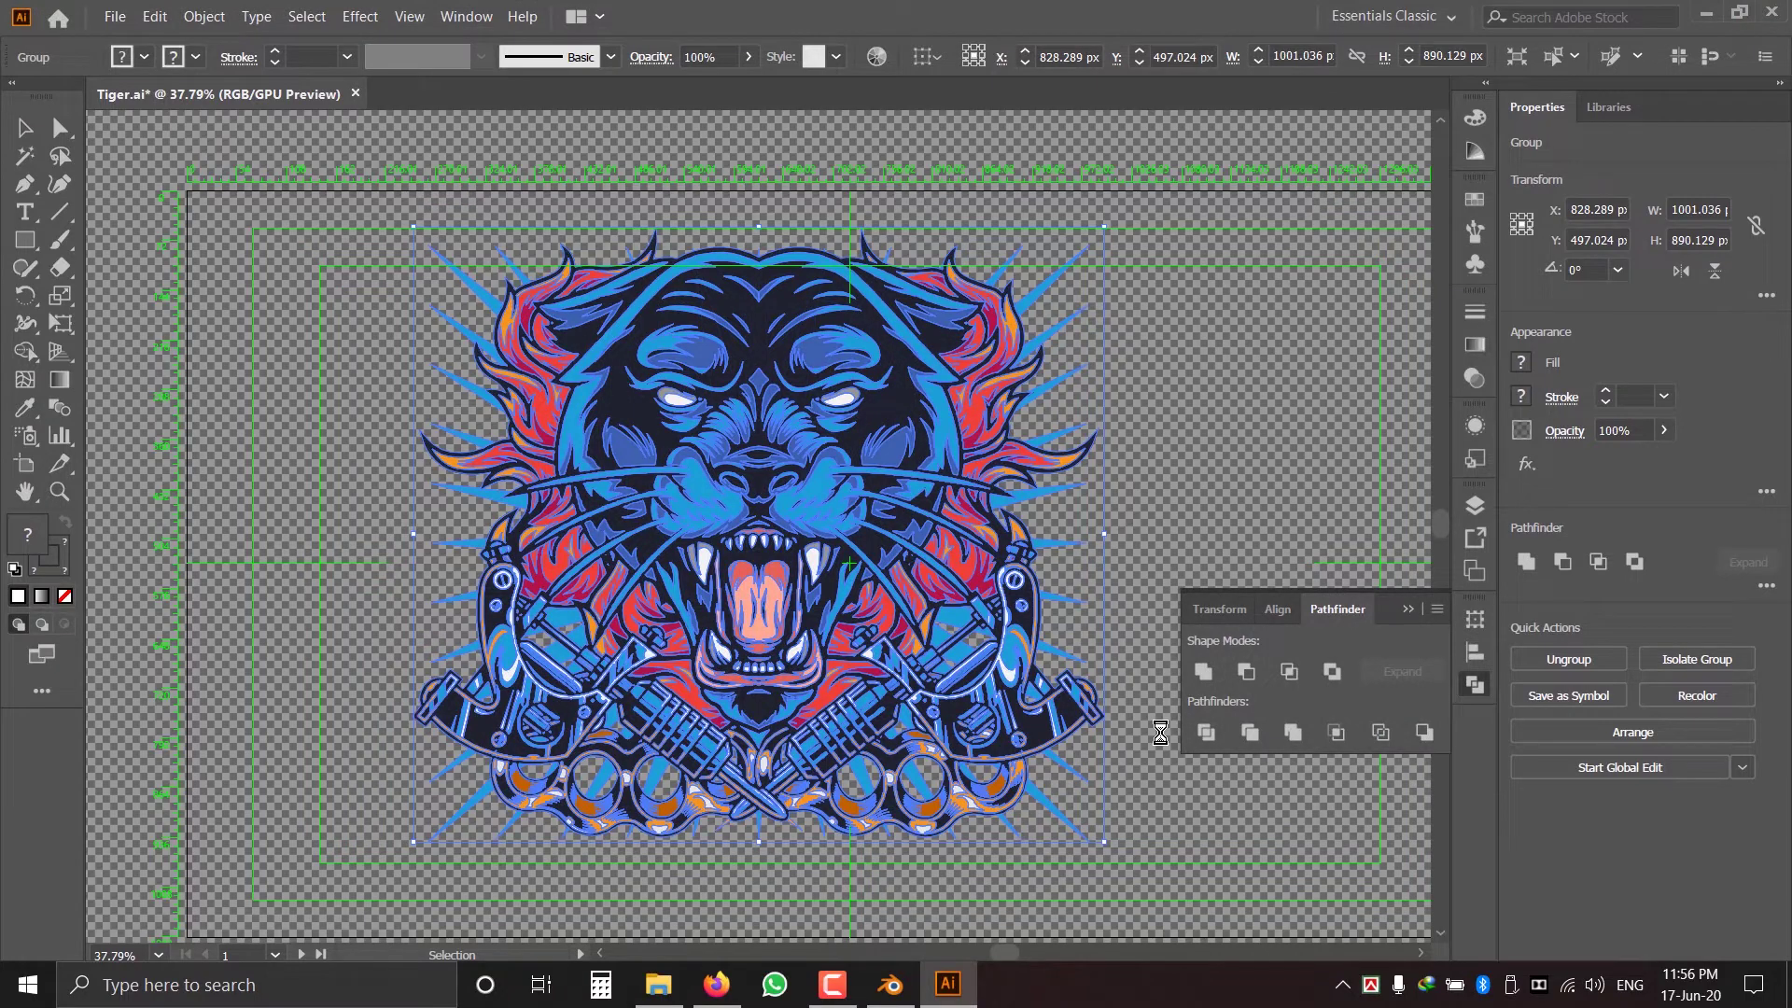
- Examine the merged paths up close around the whiskers and muzzle, and then across the whole panther artwork
key("z")
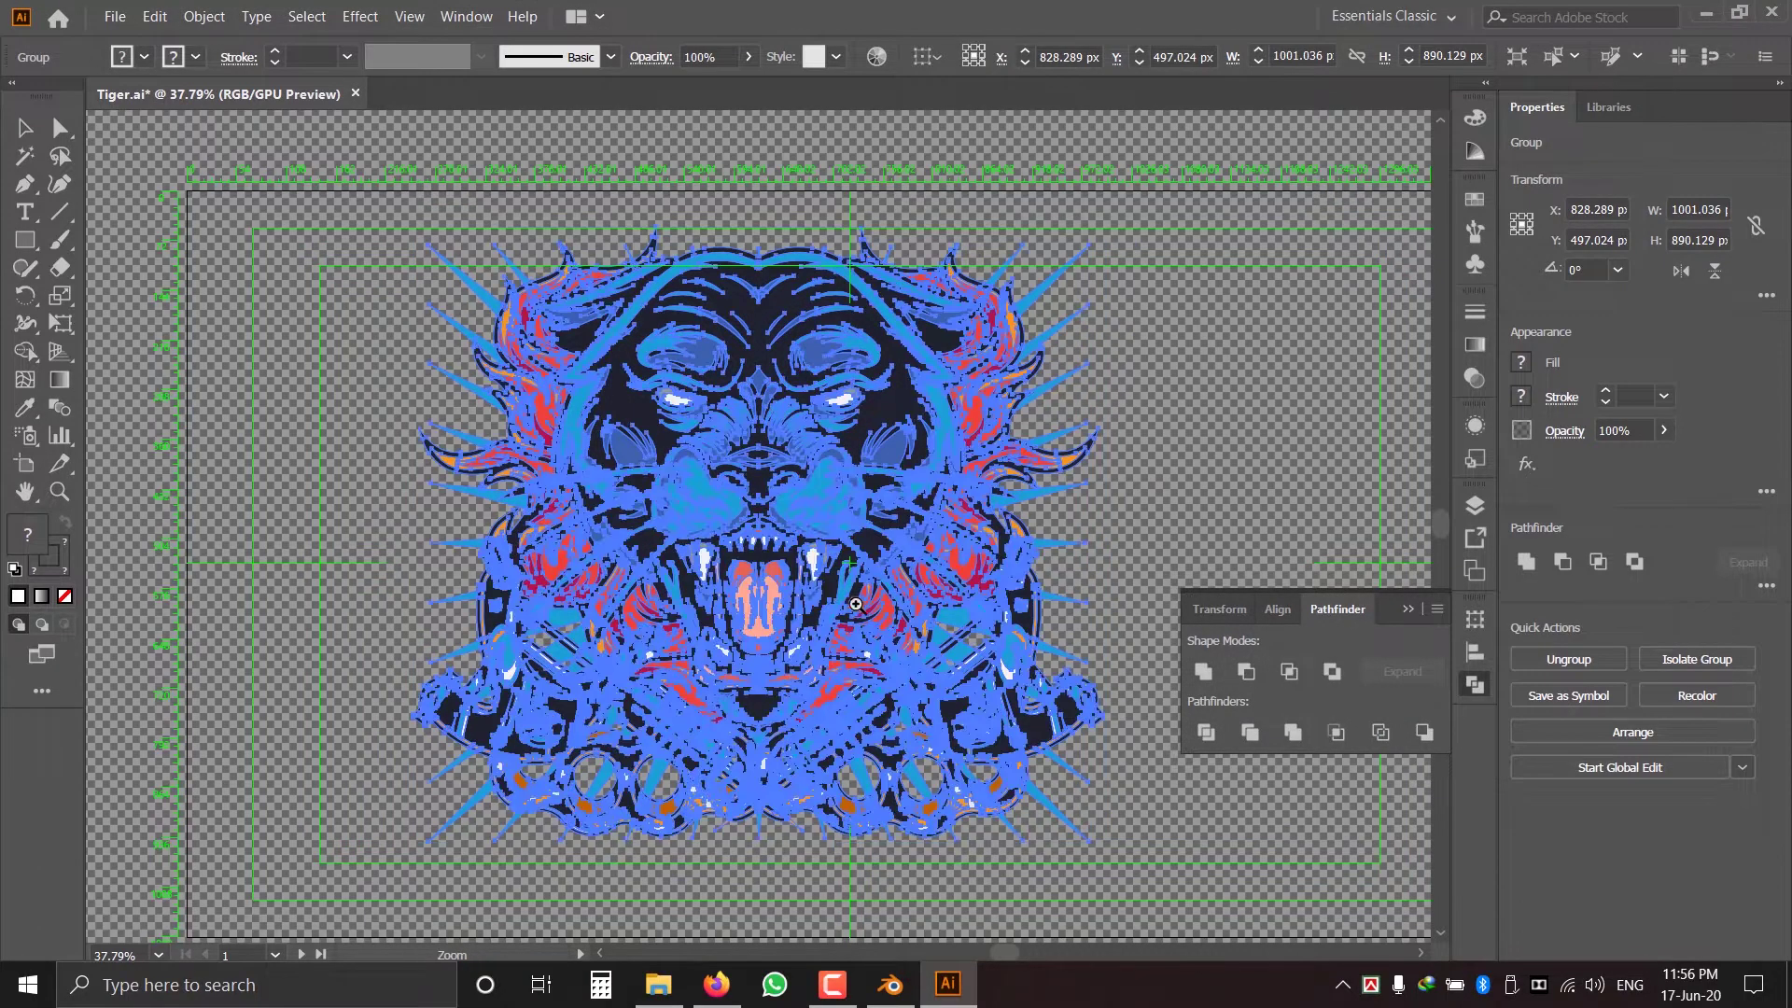
left_click_drag(830, 588, 1148, 768)
left_click_drag(936, 636, 1006, 659)
left_click_drag(688, 475, 992, 705)
left_click_drag(624, 546, 989, 590)
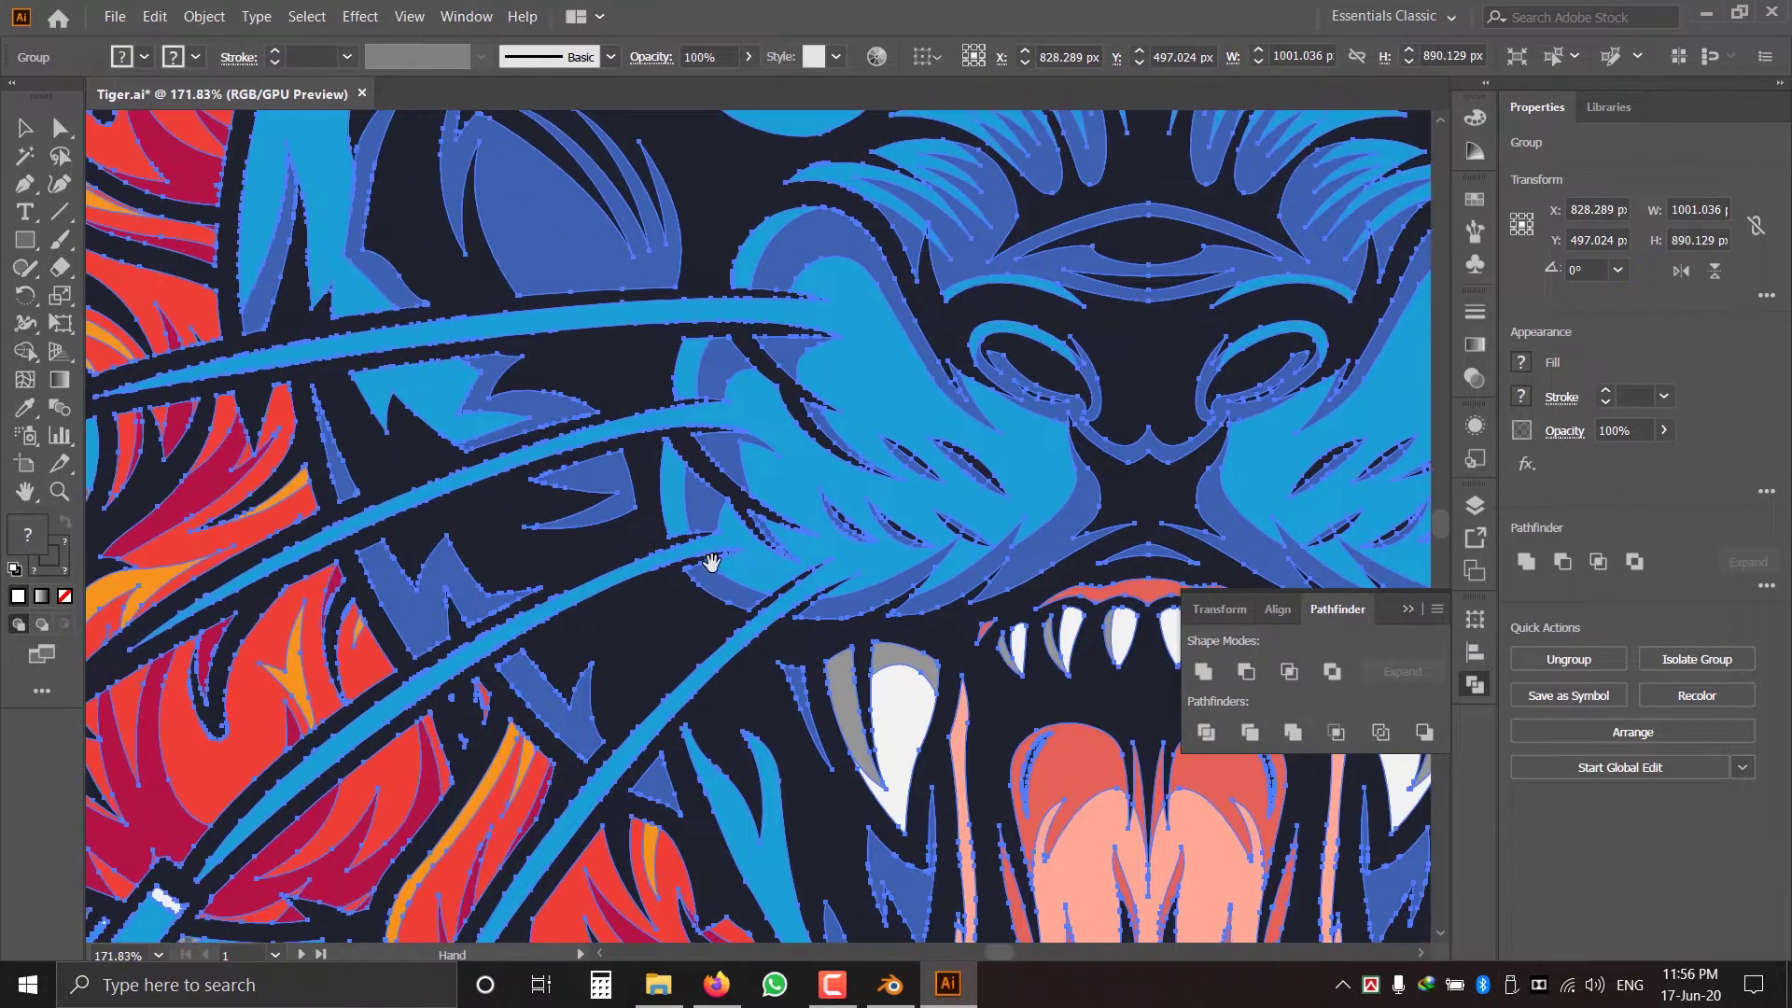
left_click_drag(711, 562, 603, 504)
scroll(901, 680, "down", 5, "alt")
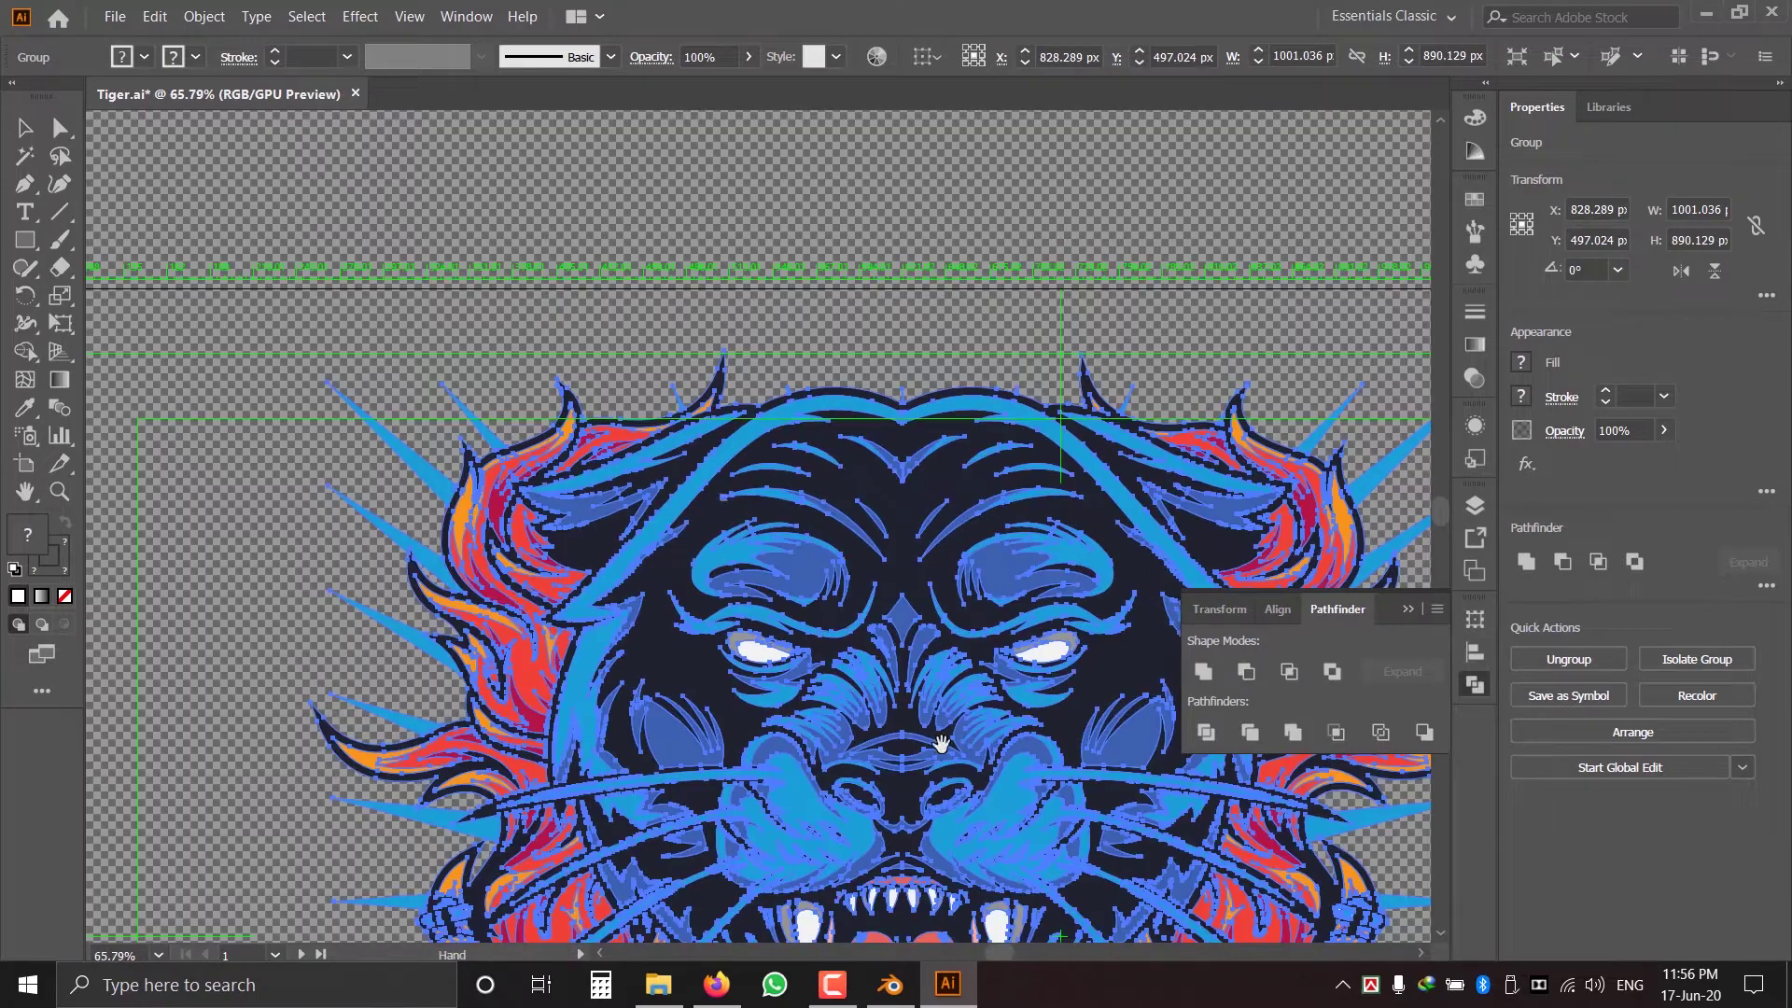
left_click_drag(940, 744, 745, 430)
scroll(912, 642, "down", 1, "alt")
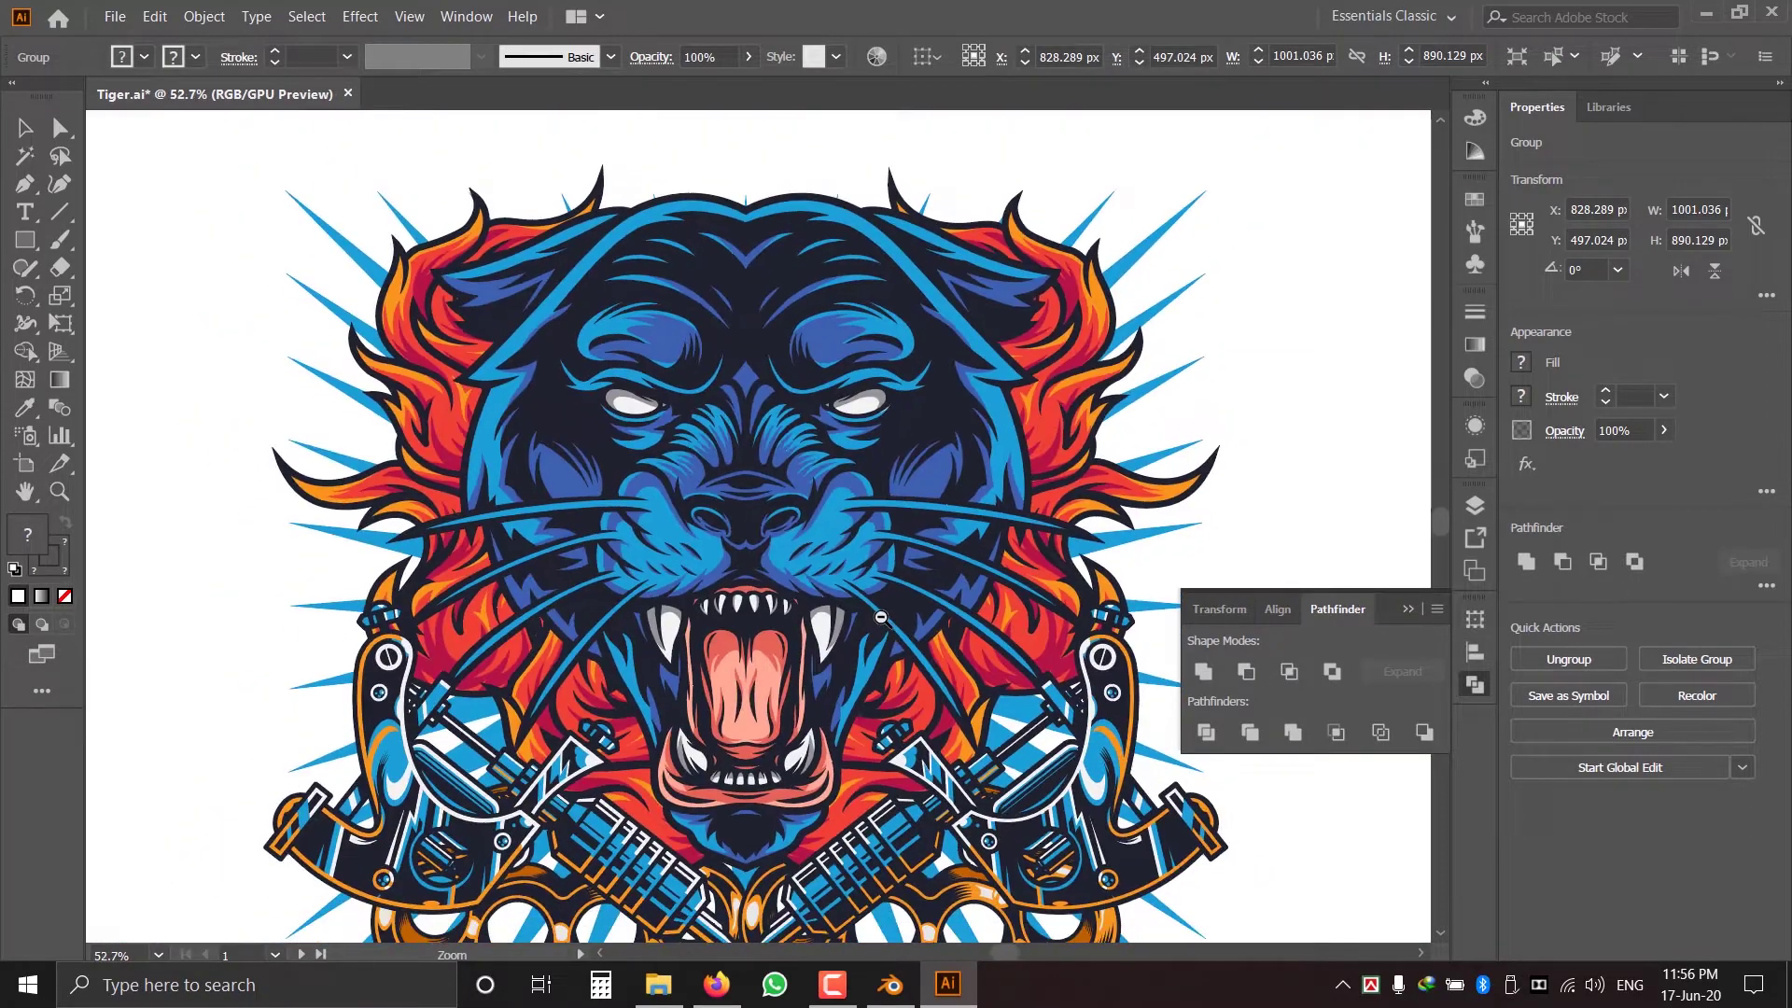
left_click_drag(898, 616, 956, 525)
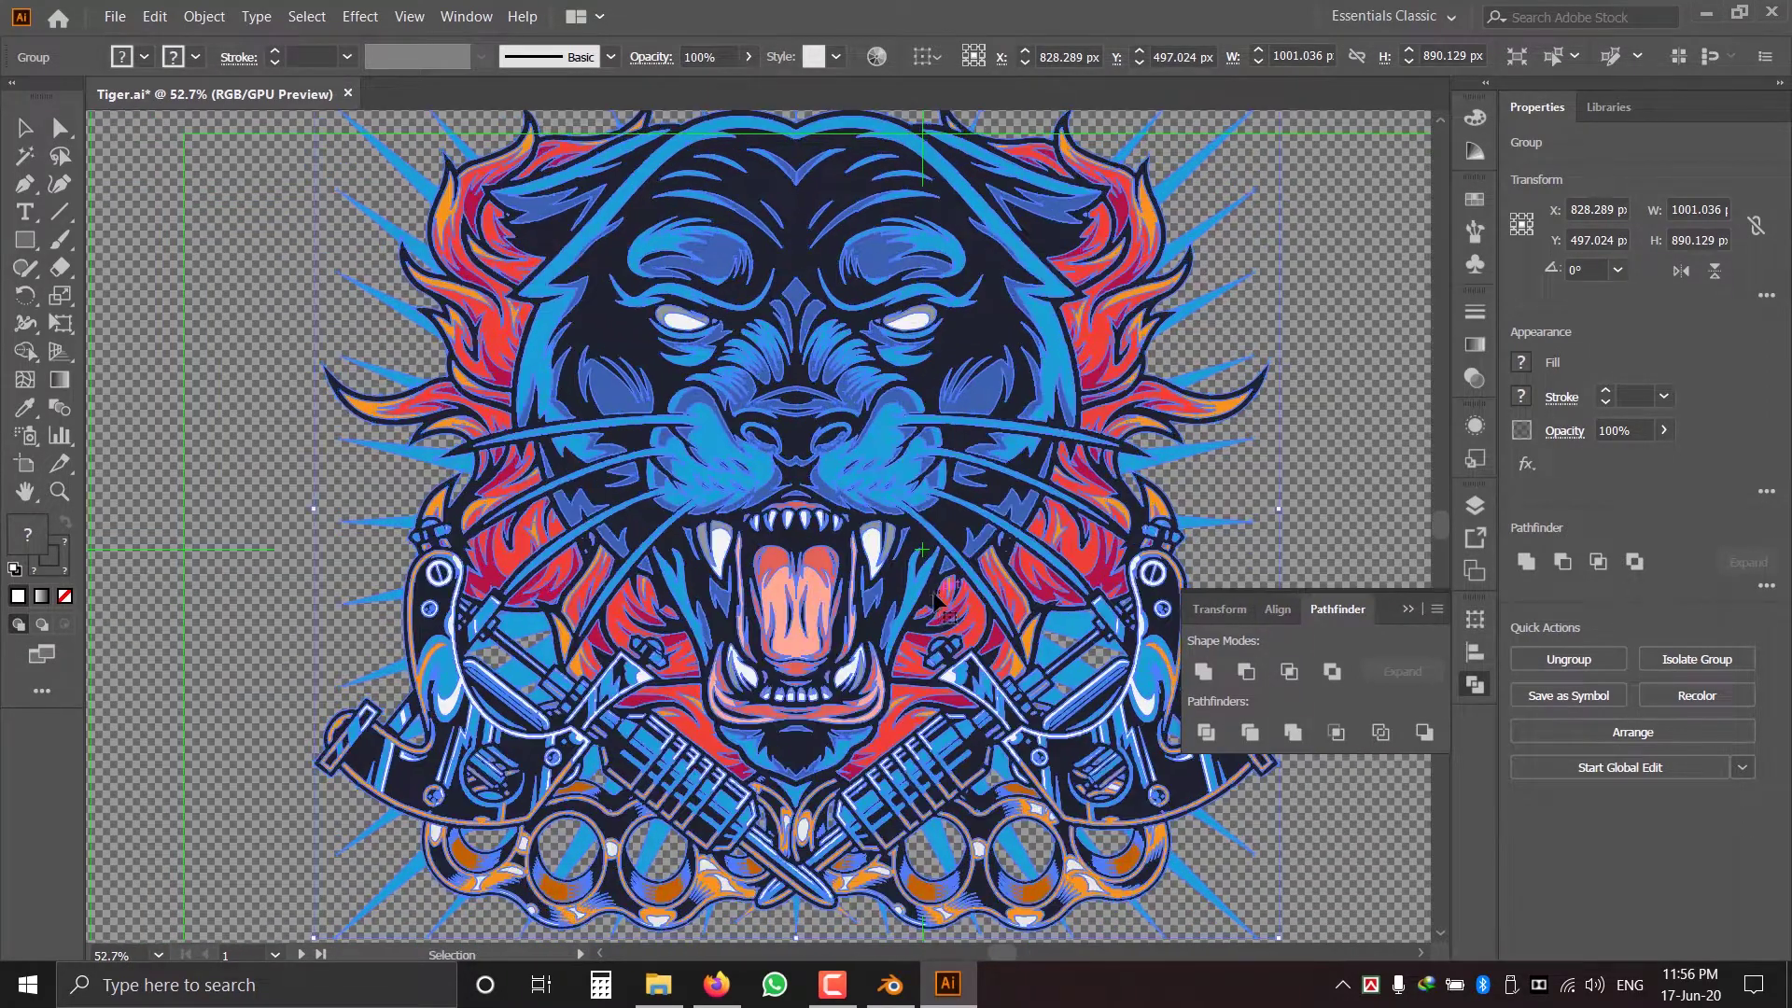
scroll(909, 657, "down", 1, "alt")
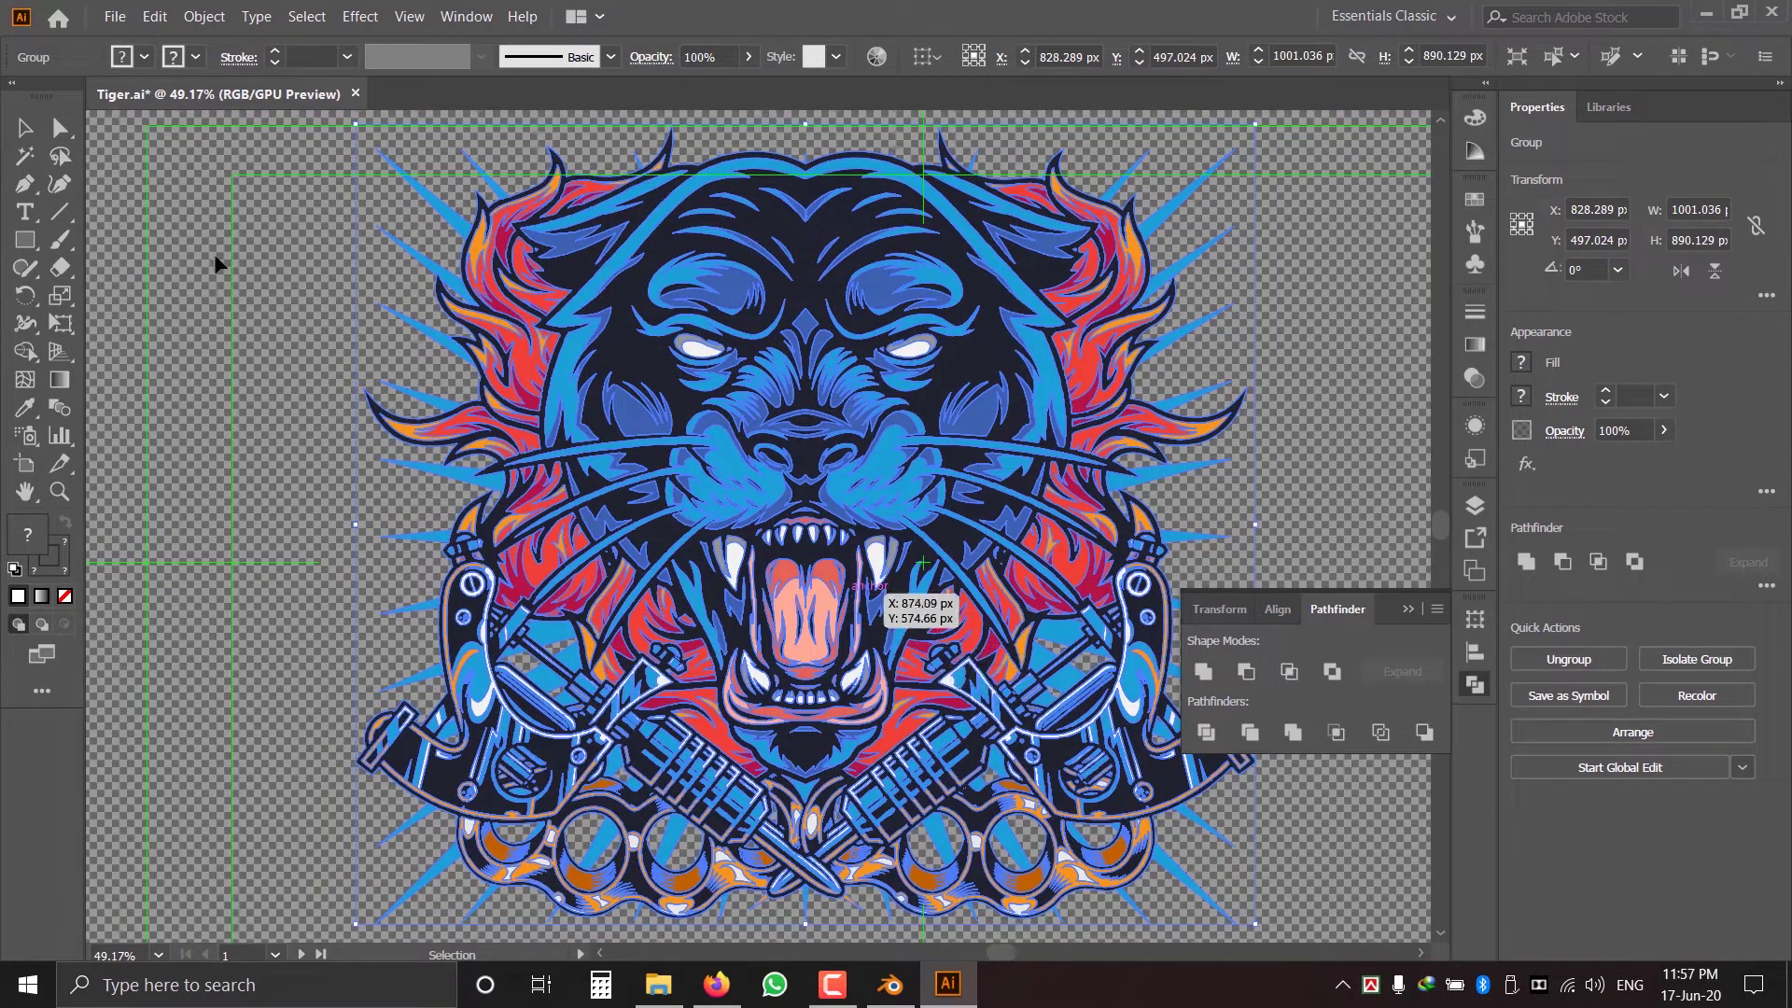
- Save the merged panther artwork in SVG format as Tiger.svg in the Tutorial folder
left_click(115, 17)
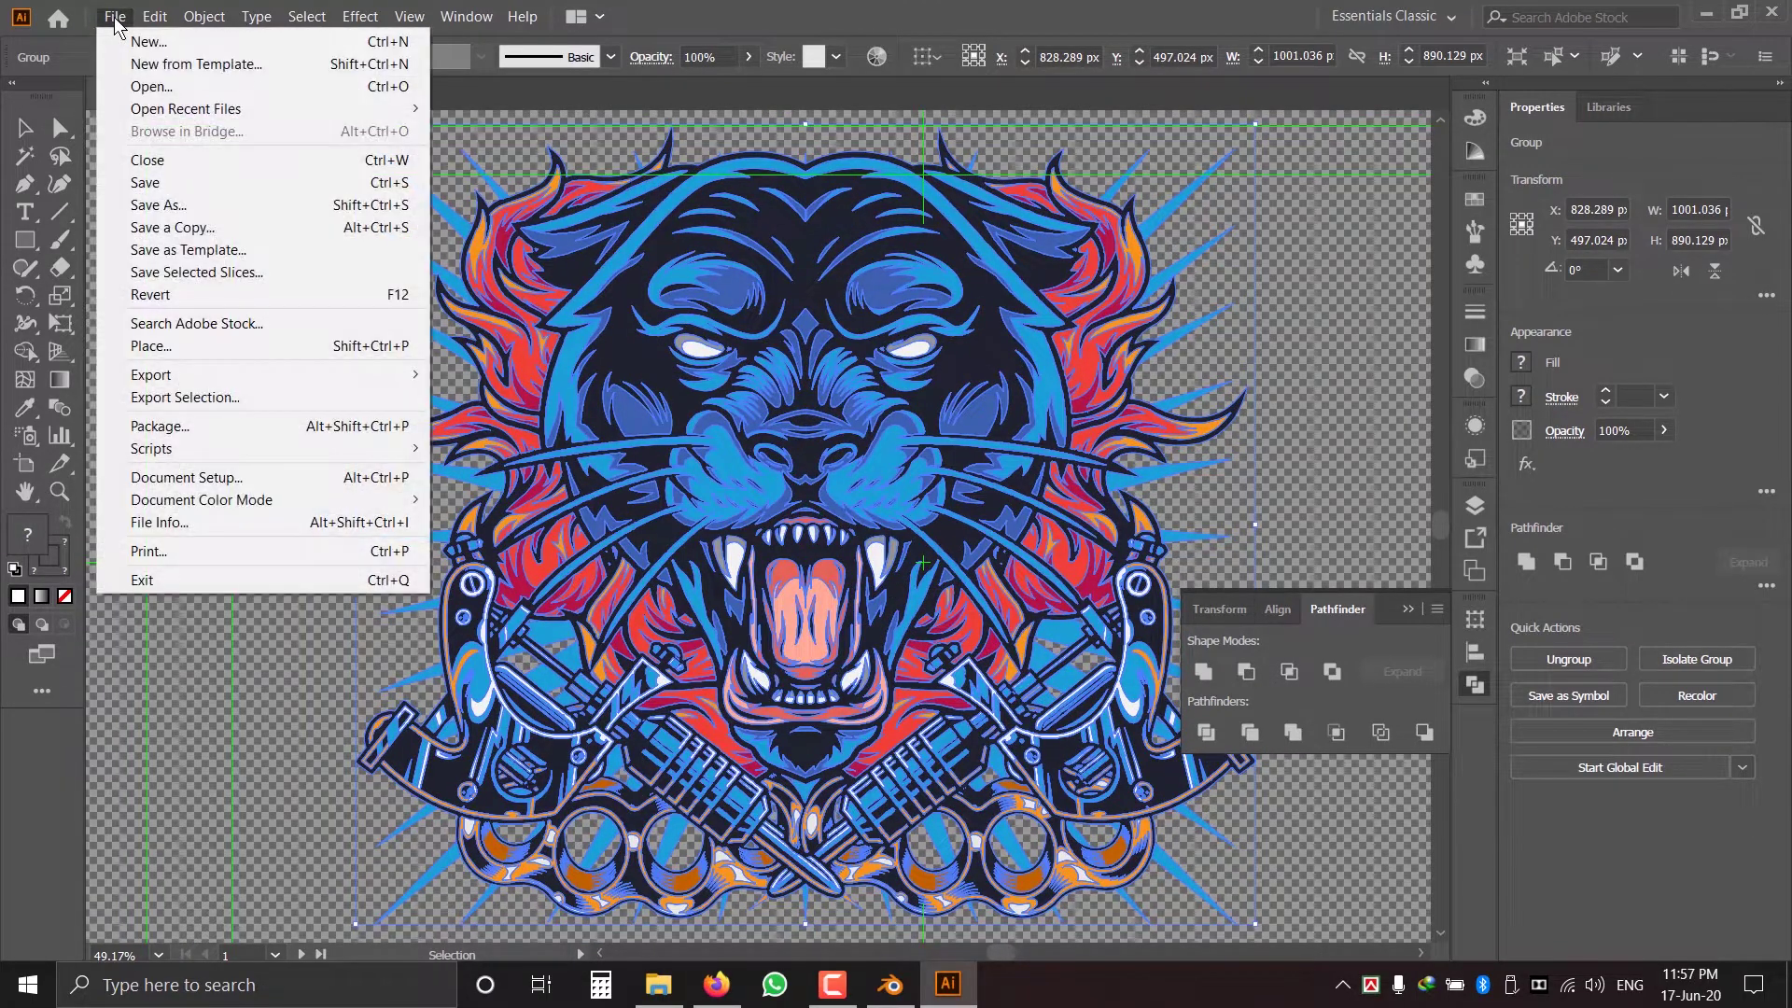
left_click(171, 205)
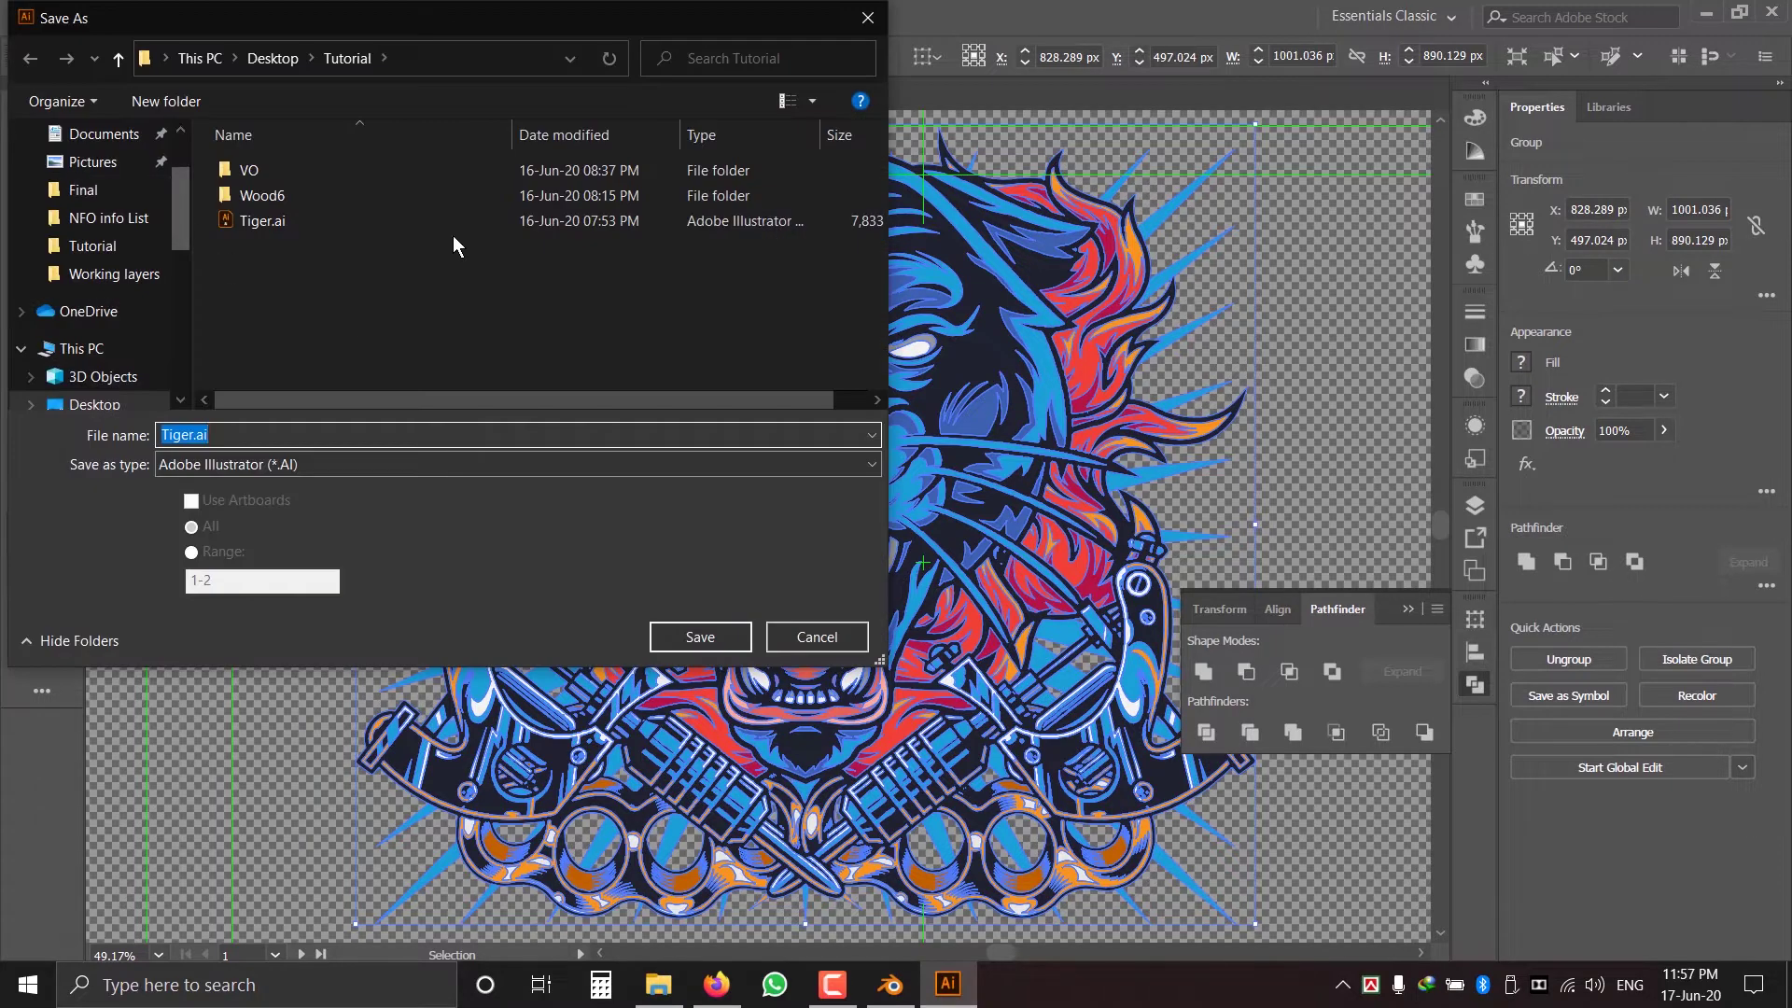
left_click_drag(506, 15, 800, 92)
left_click(647, 541)
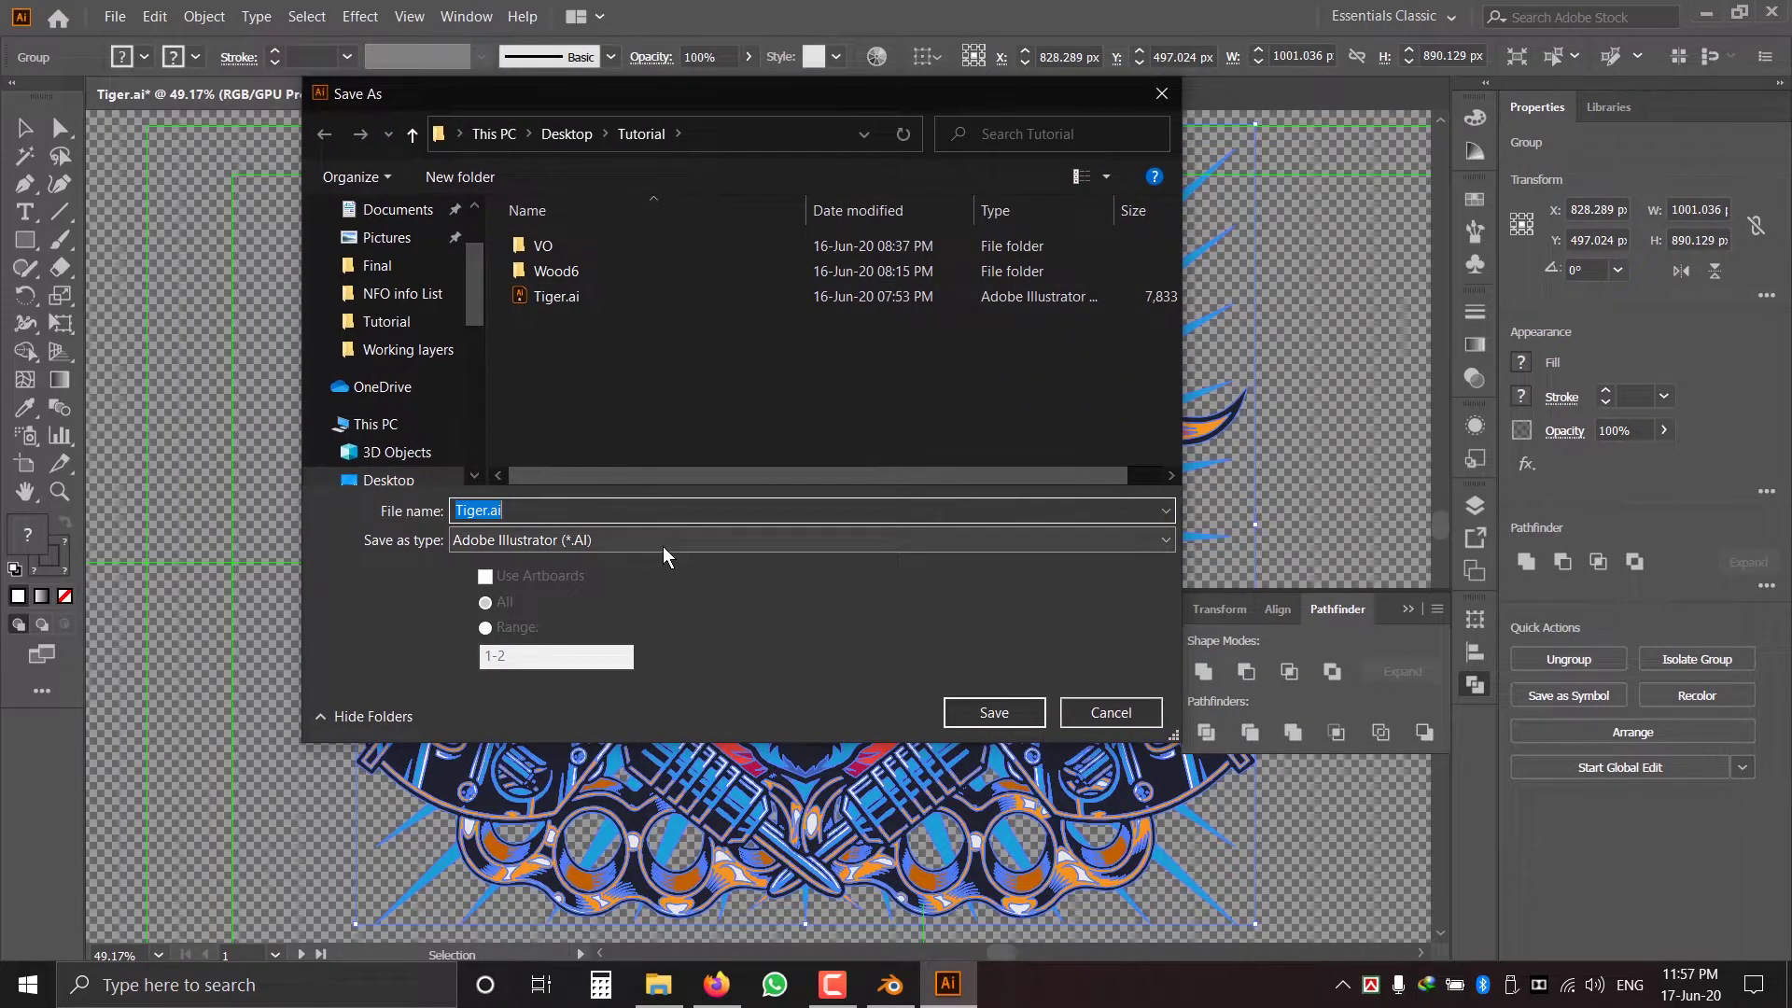
left_click(519, 638)
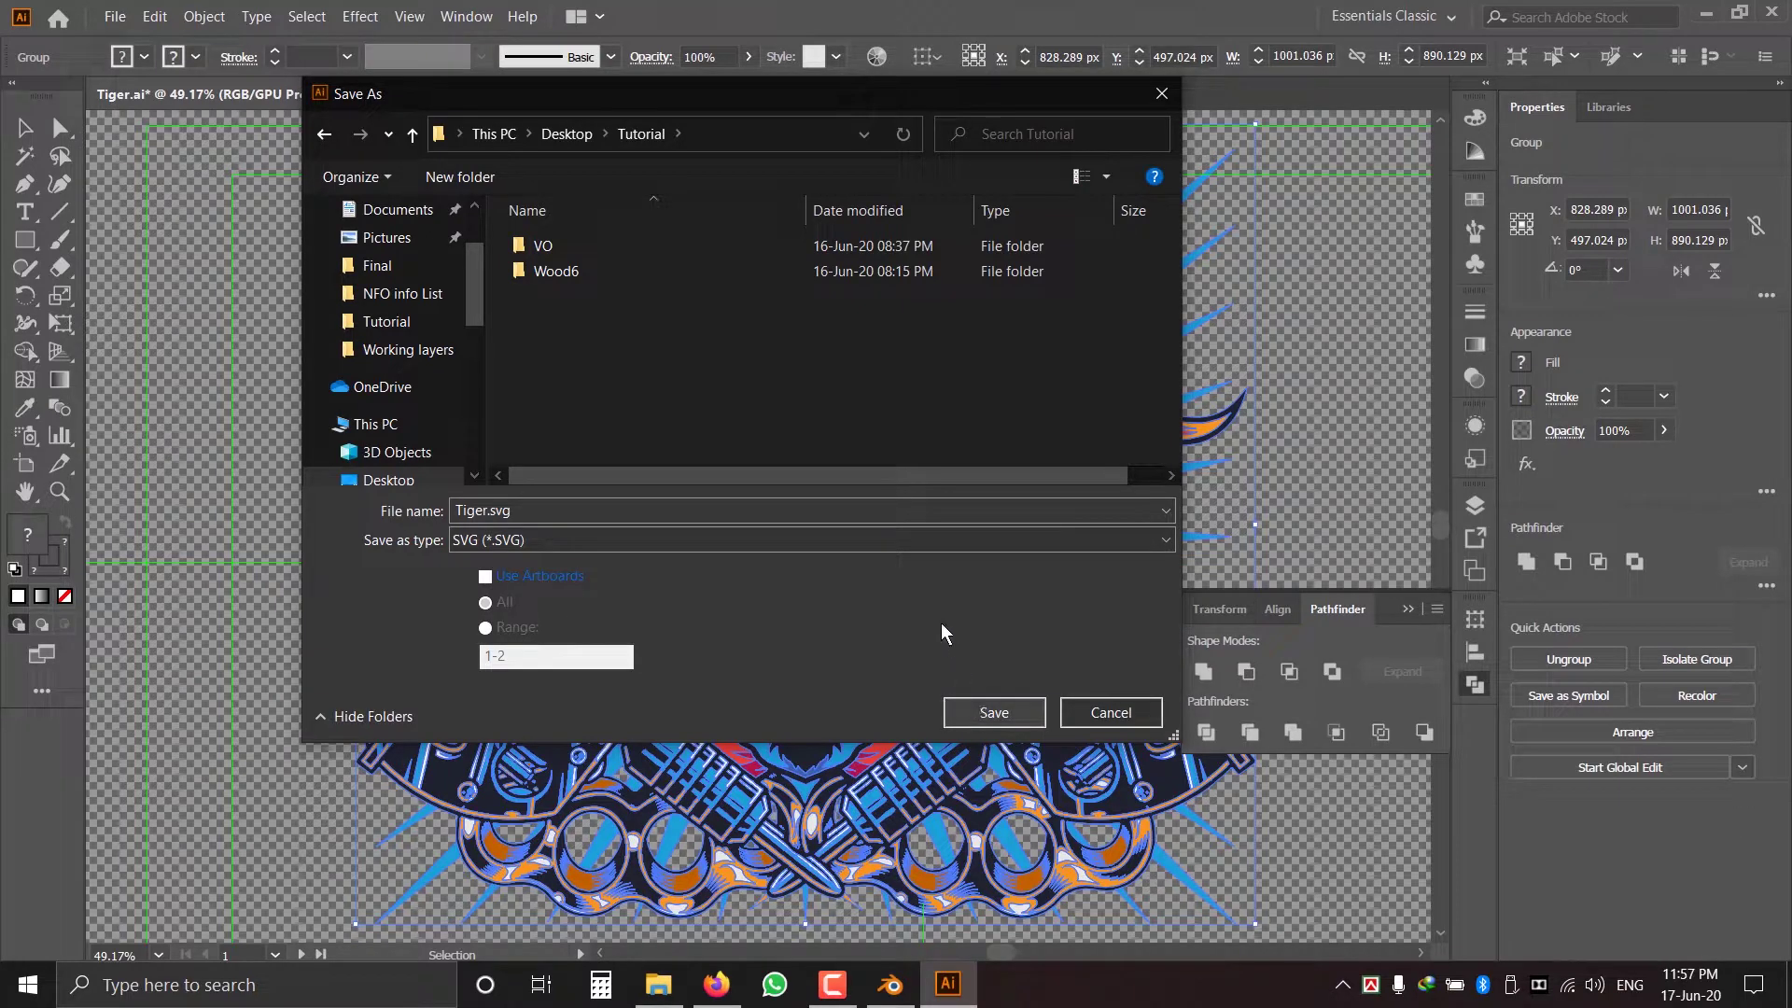
left_click(991, 714)
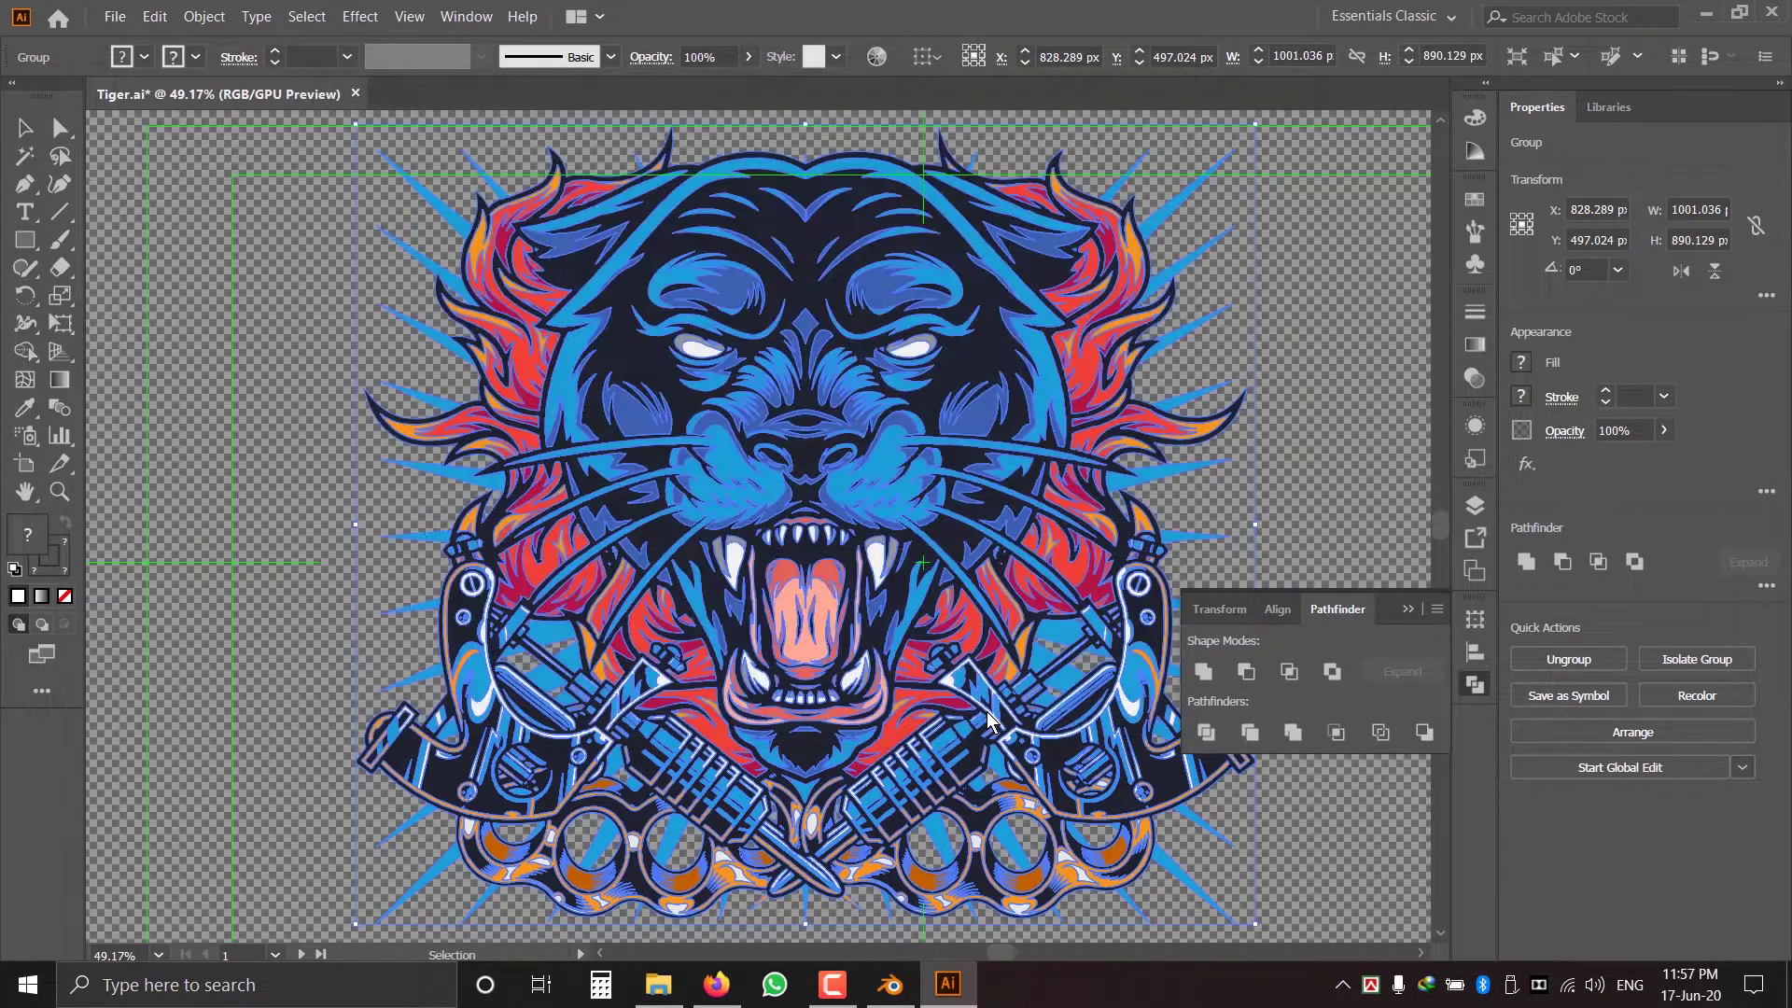
- Set the SVG profile to SVG Tiny 1.2 with the SVG font type and accept the SVG options
left_click(851, 211)
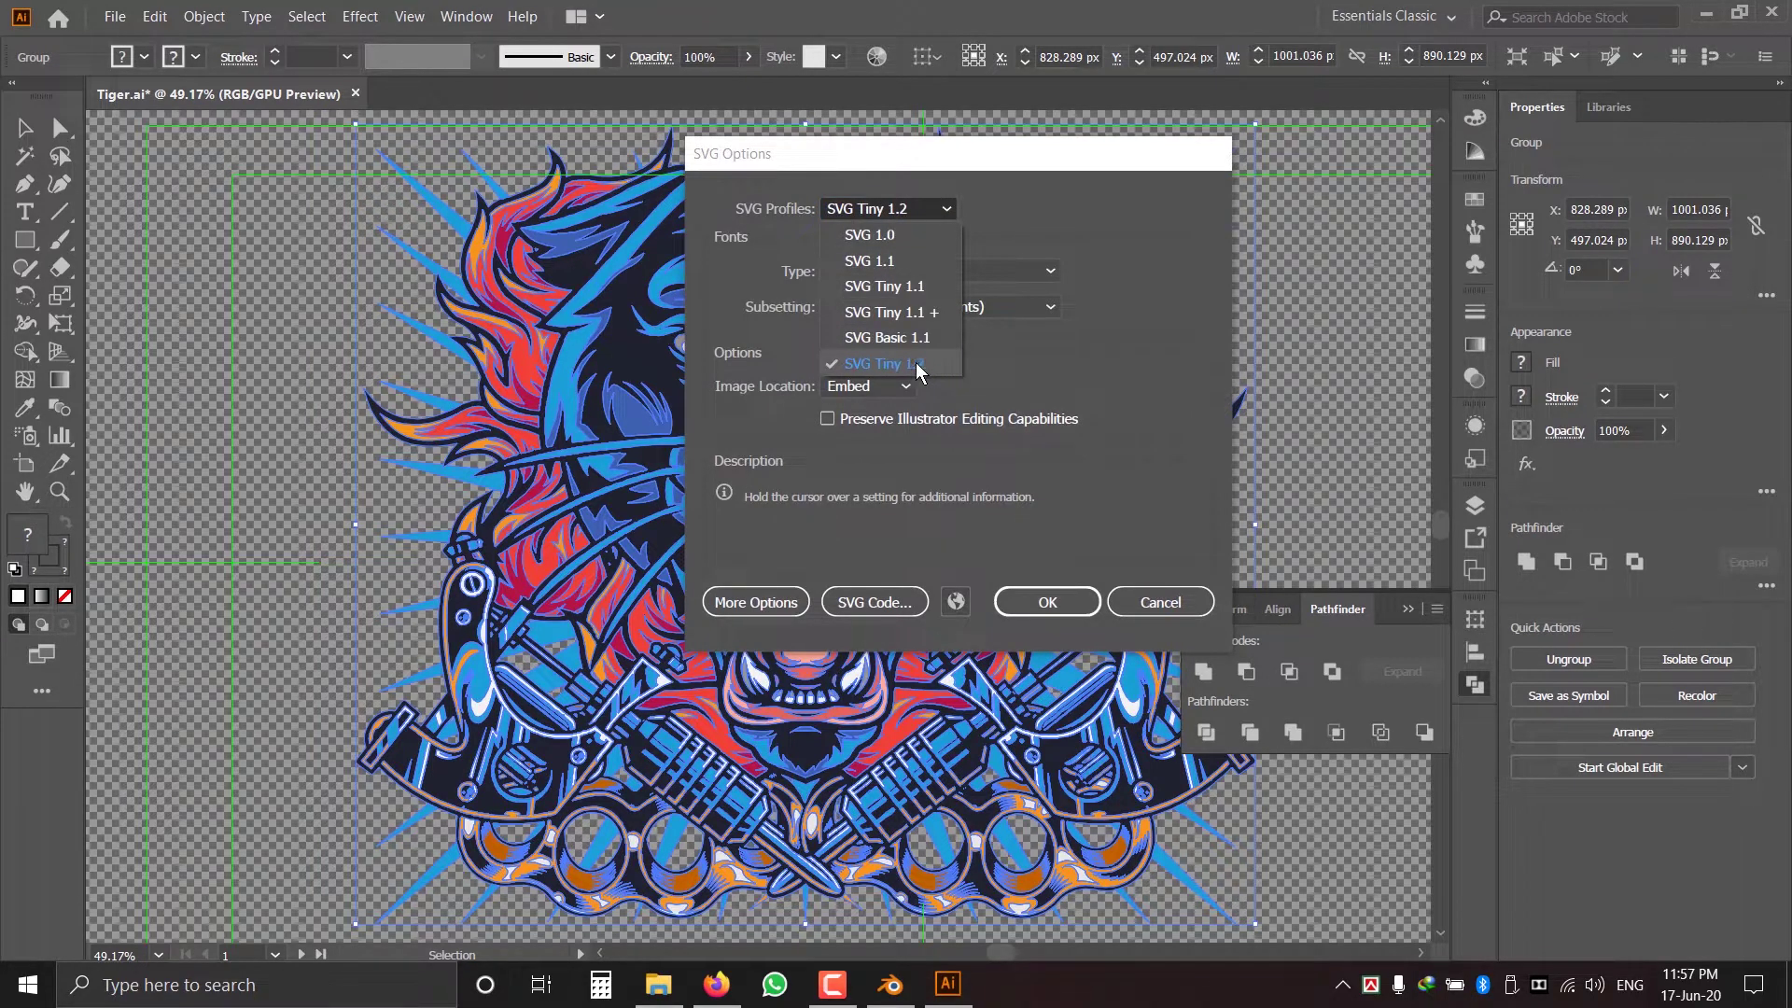
left_click(896, 234)
left_click(910, 208)
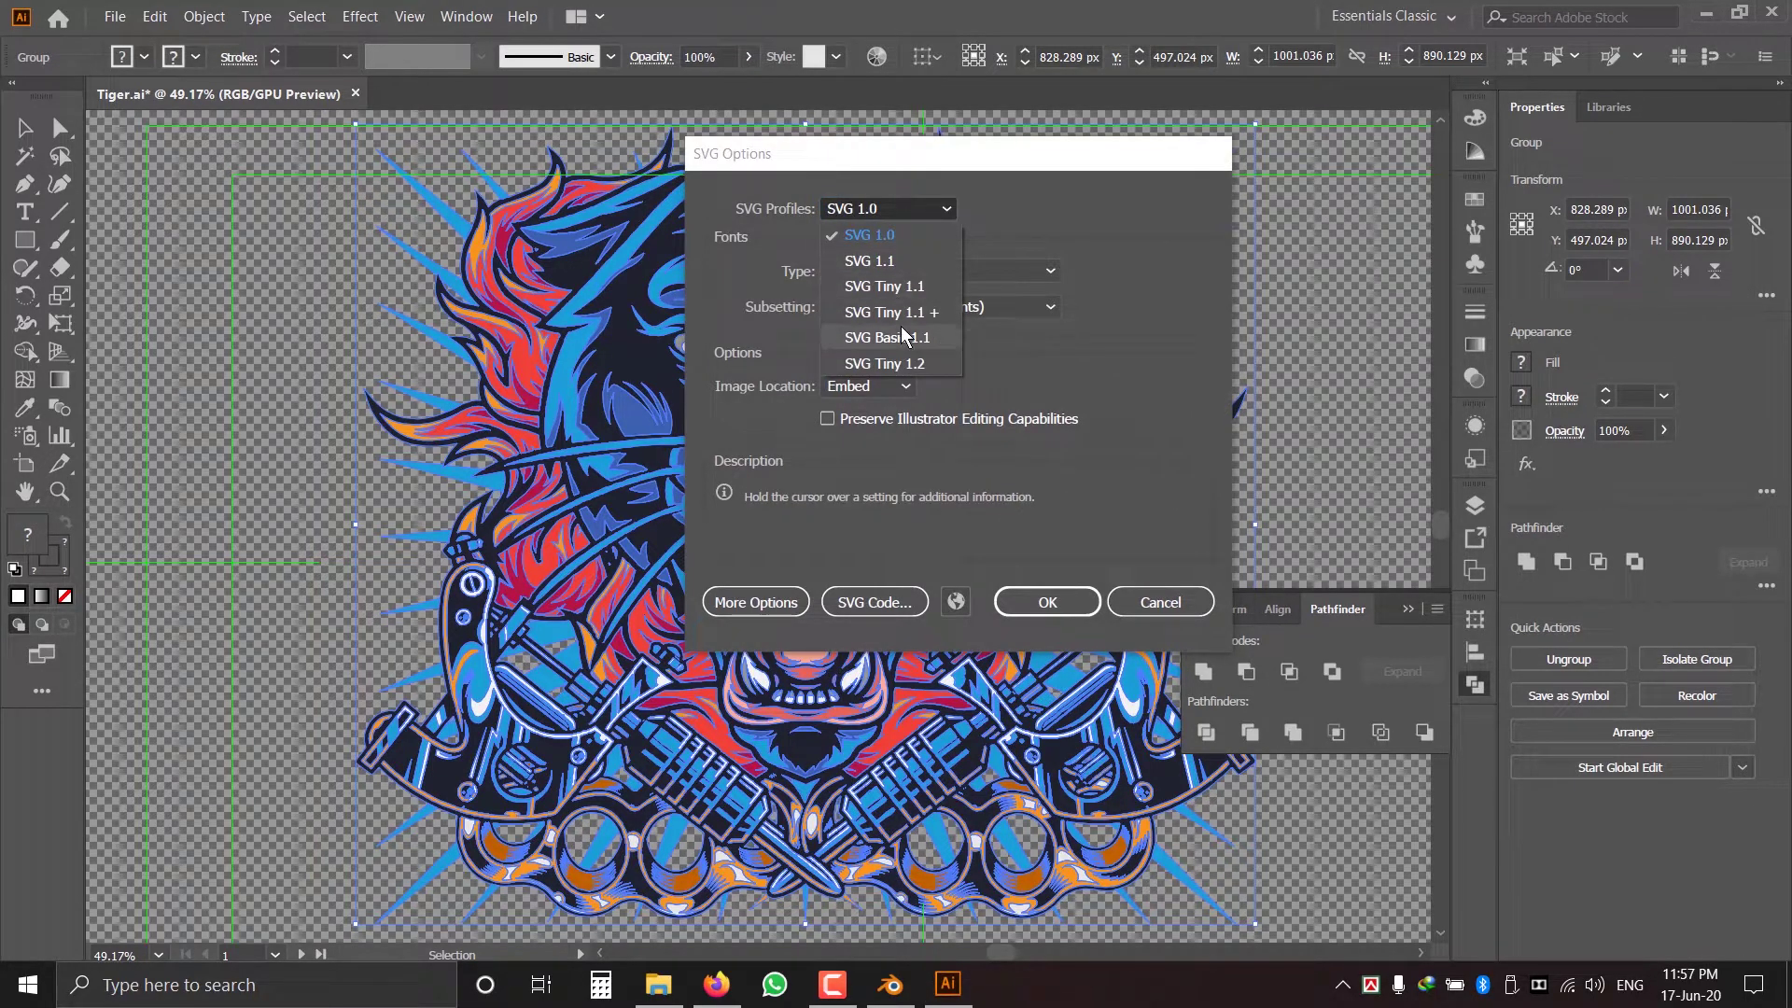
left_click(900, 366)
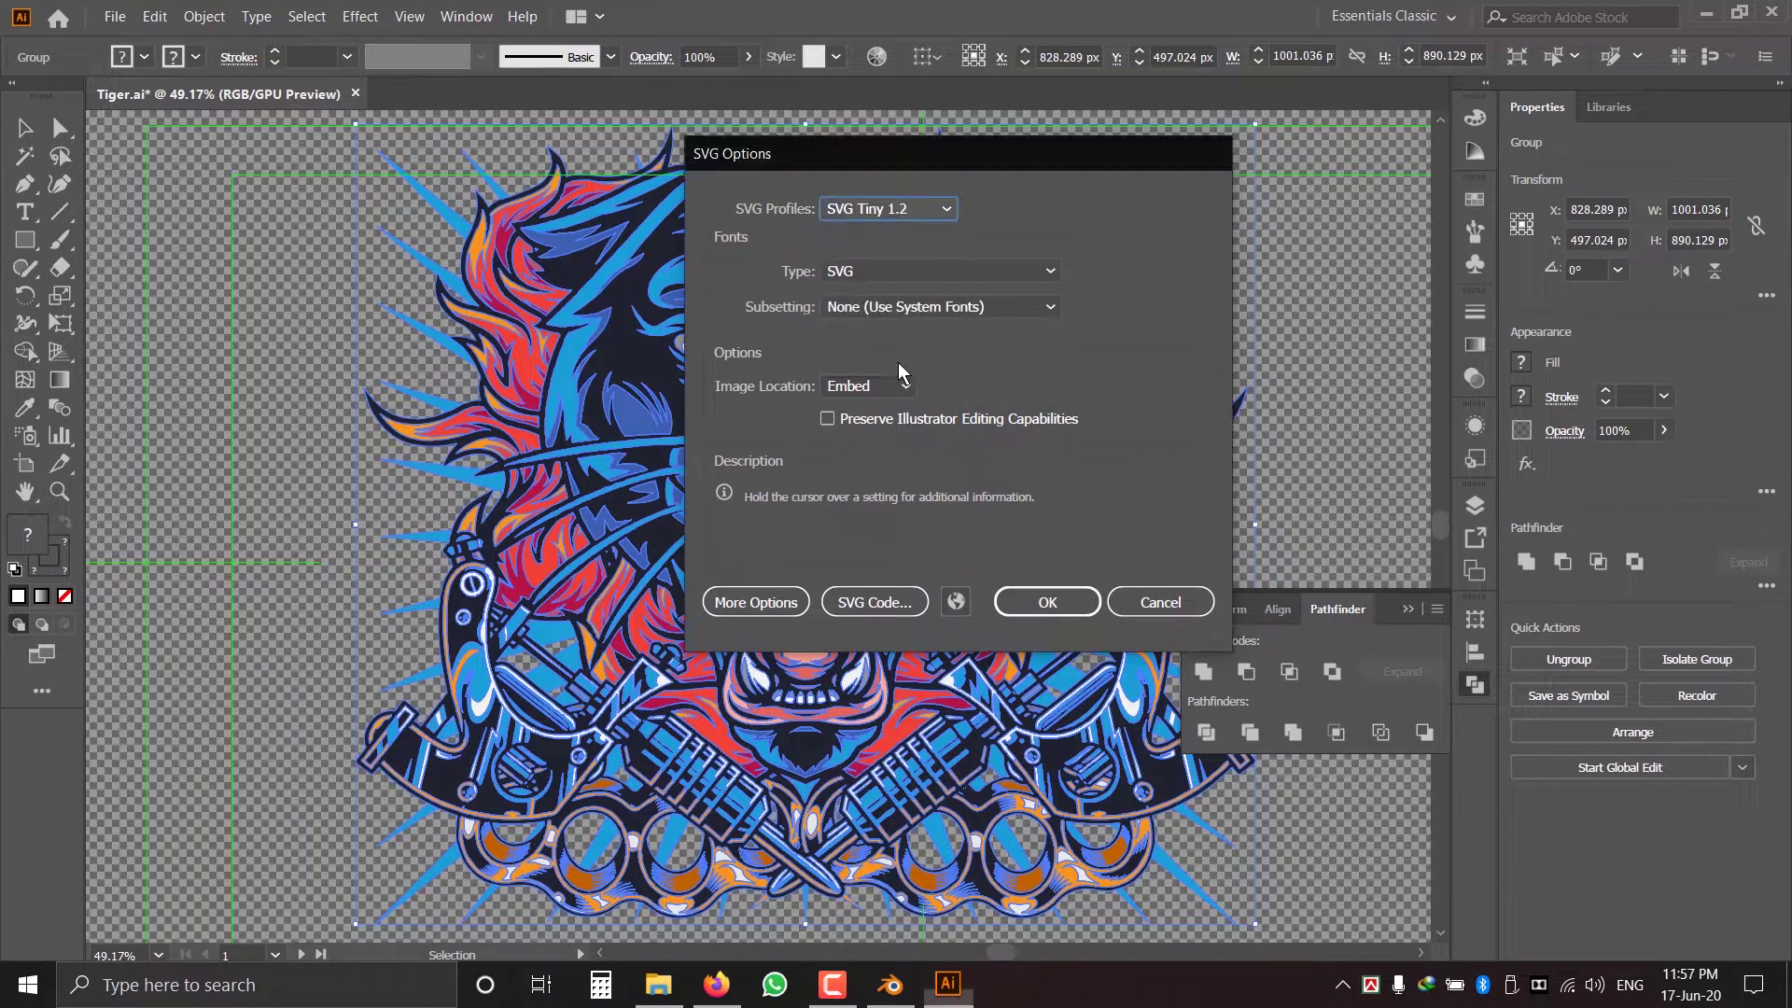
left_click(851, 271)
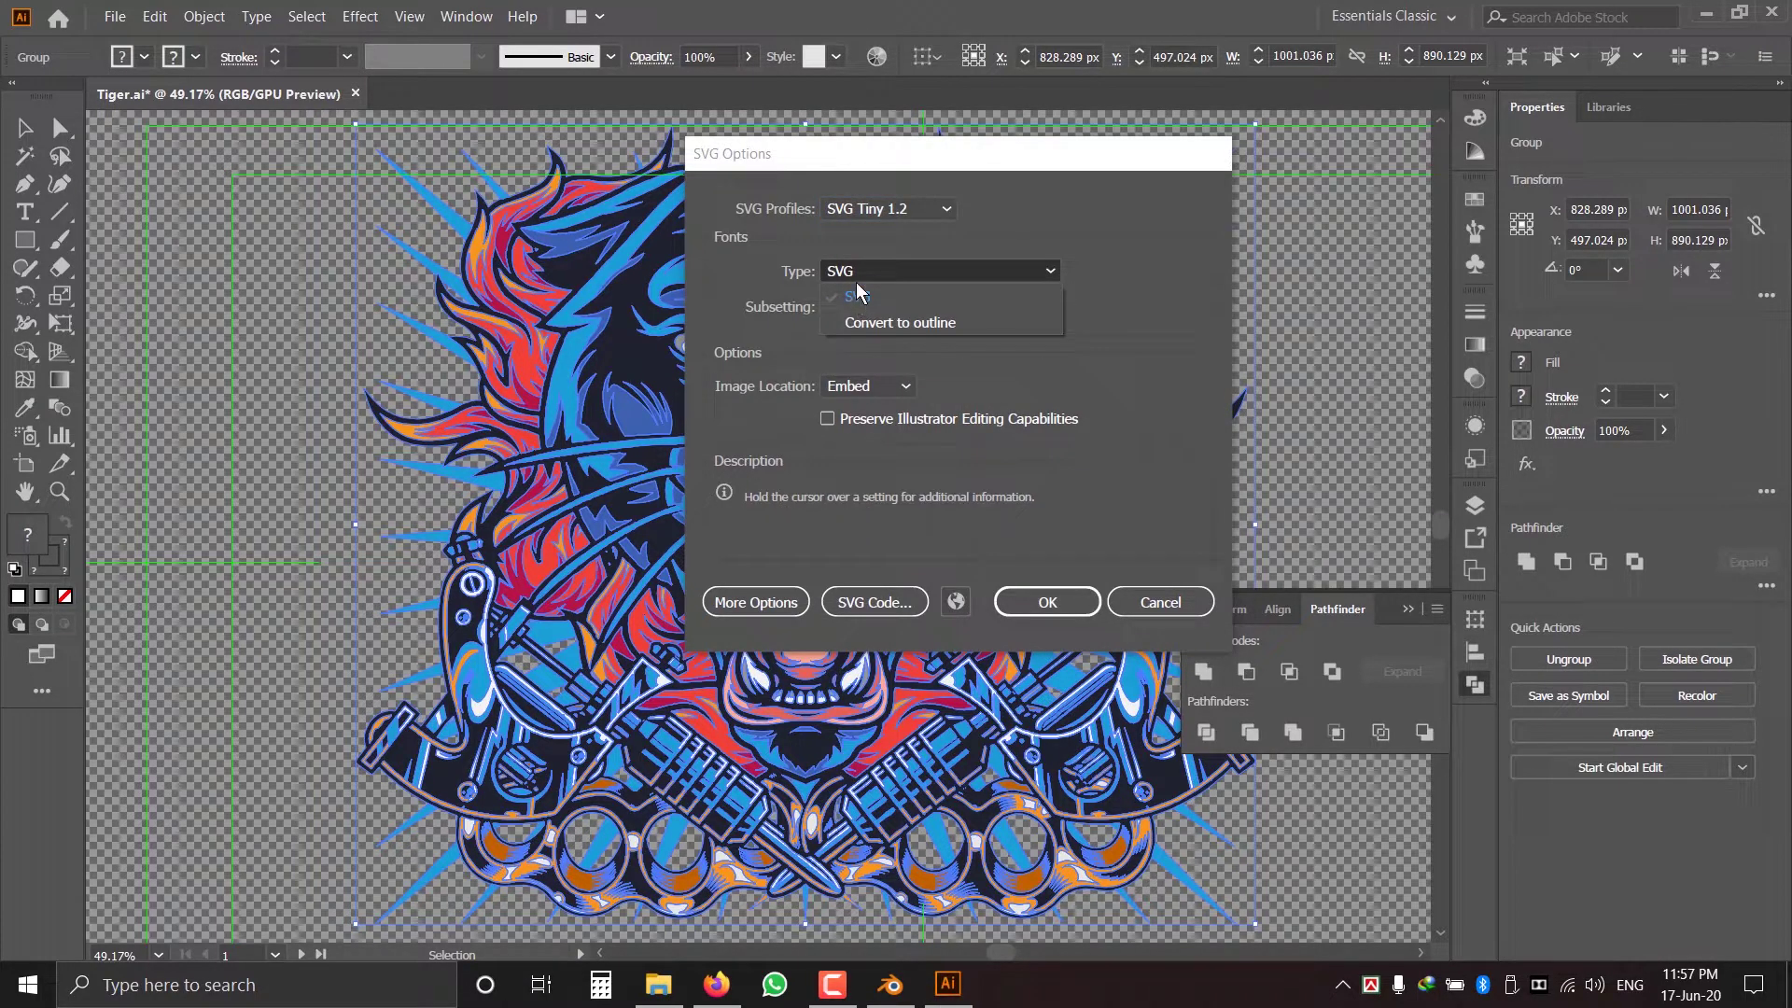
left_click(1052, 269)
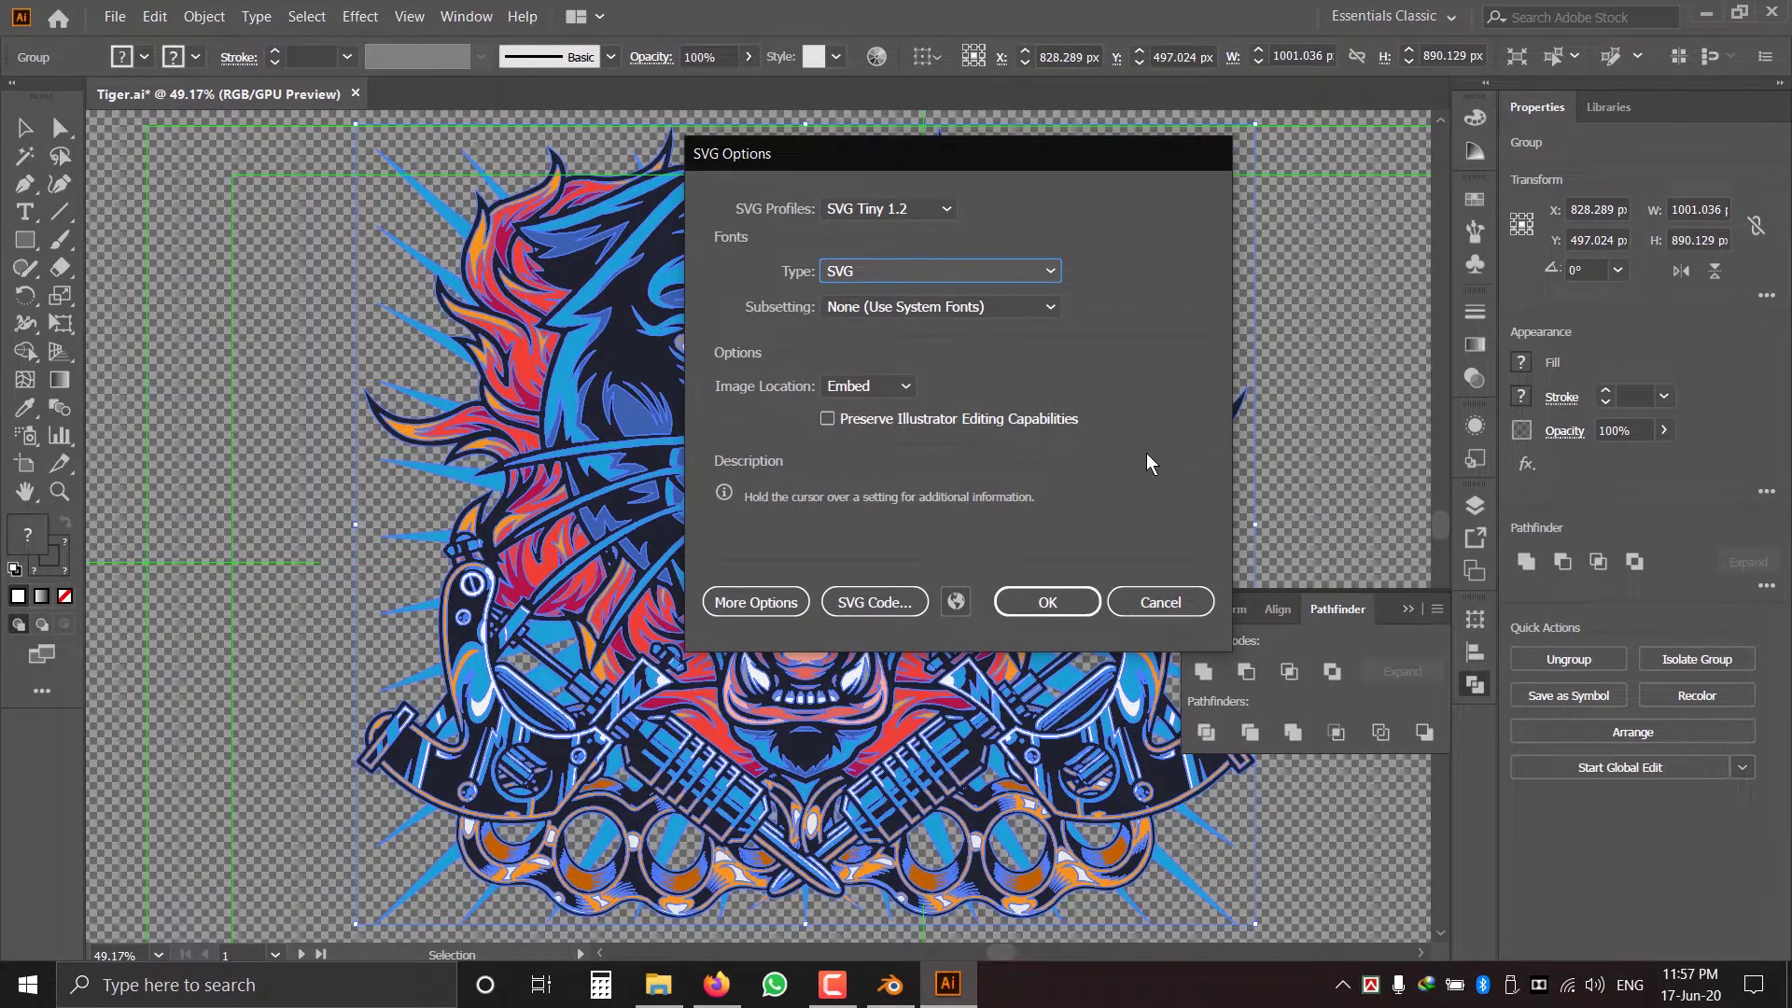
left_click(1049, 599)
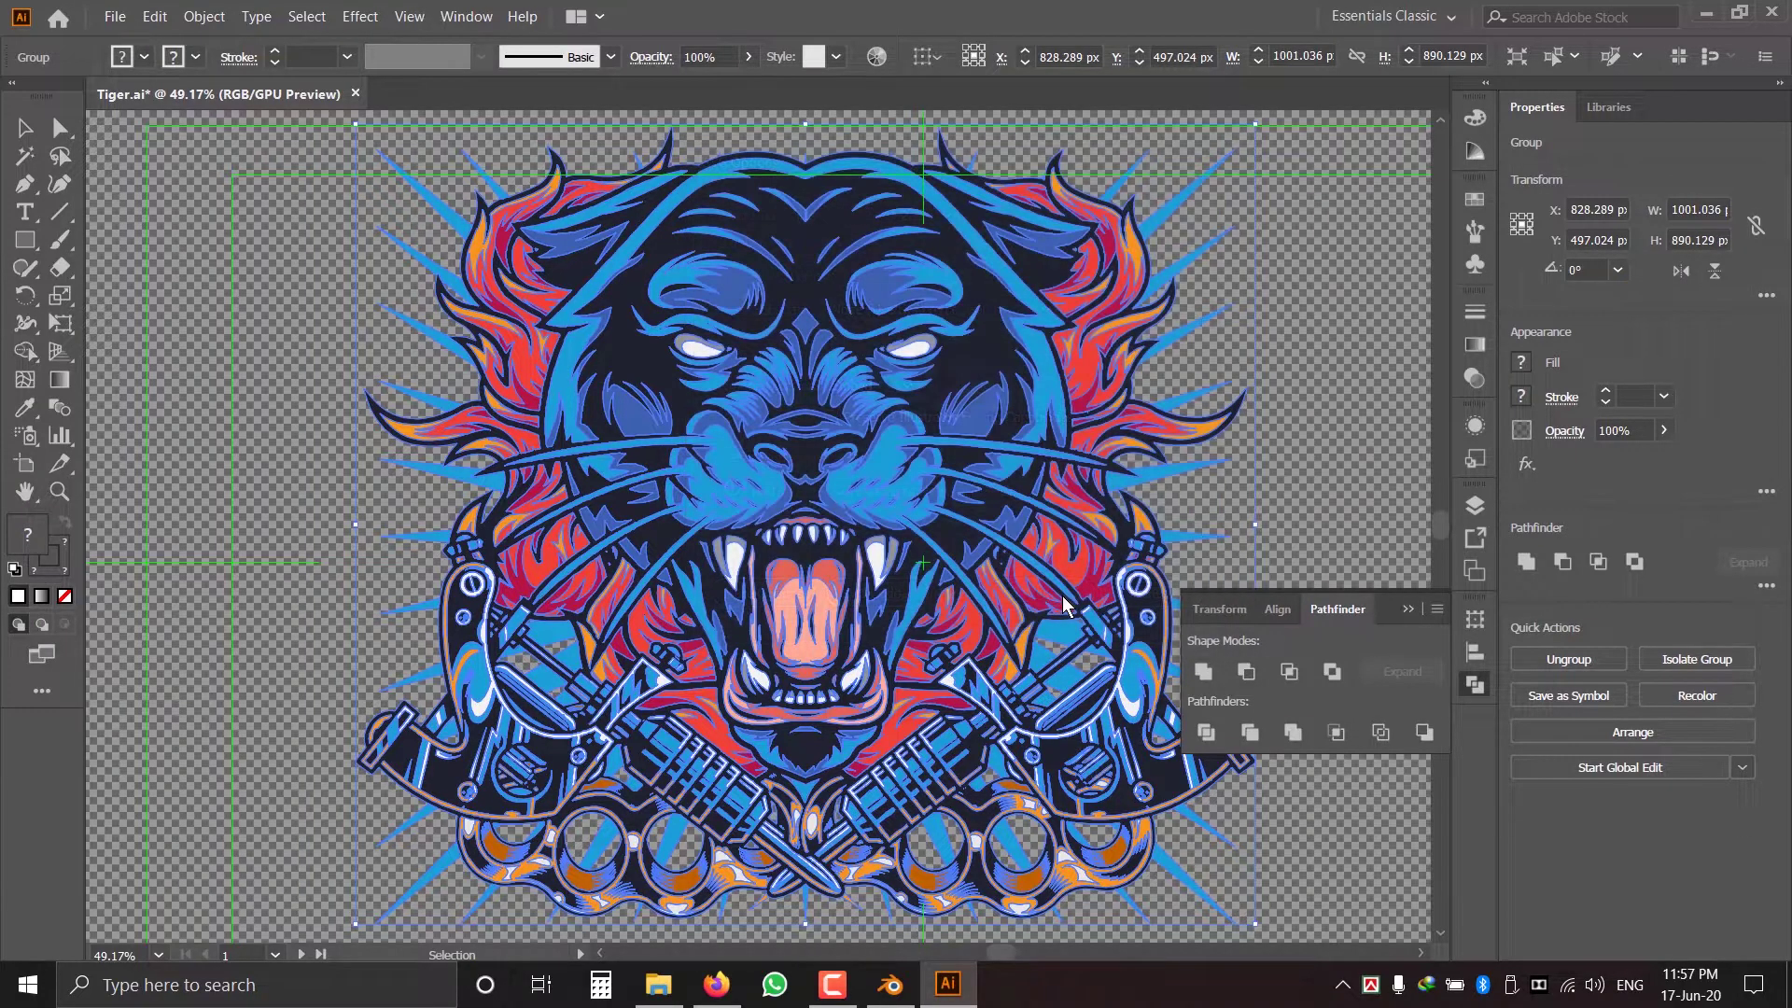
- Switch to Blender and check its import formats for Scalable Vector Graphics (.svg)
left_click(890, 984)
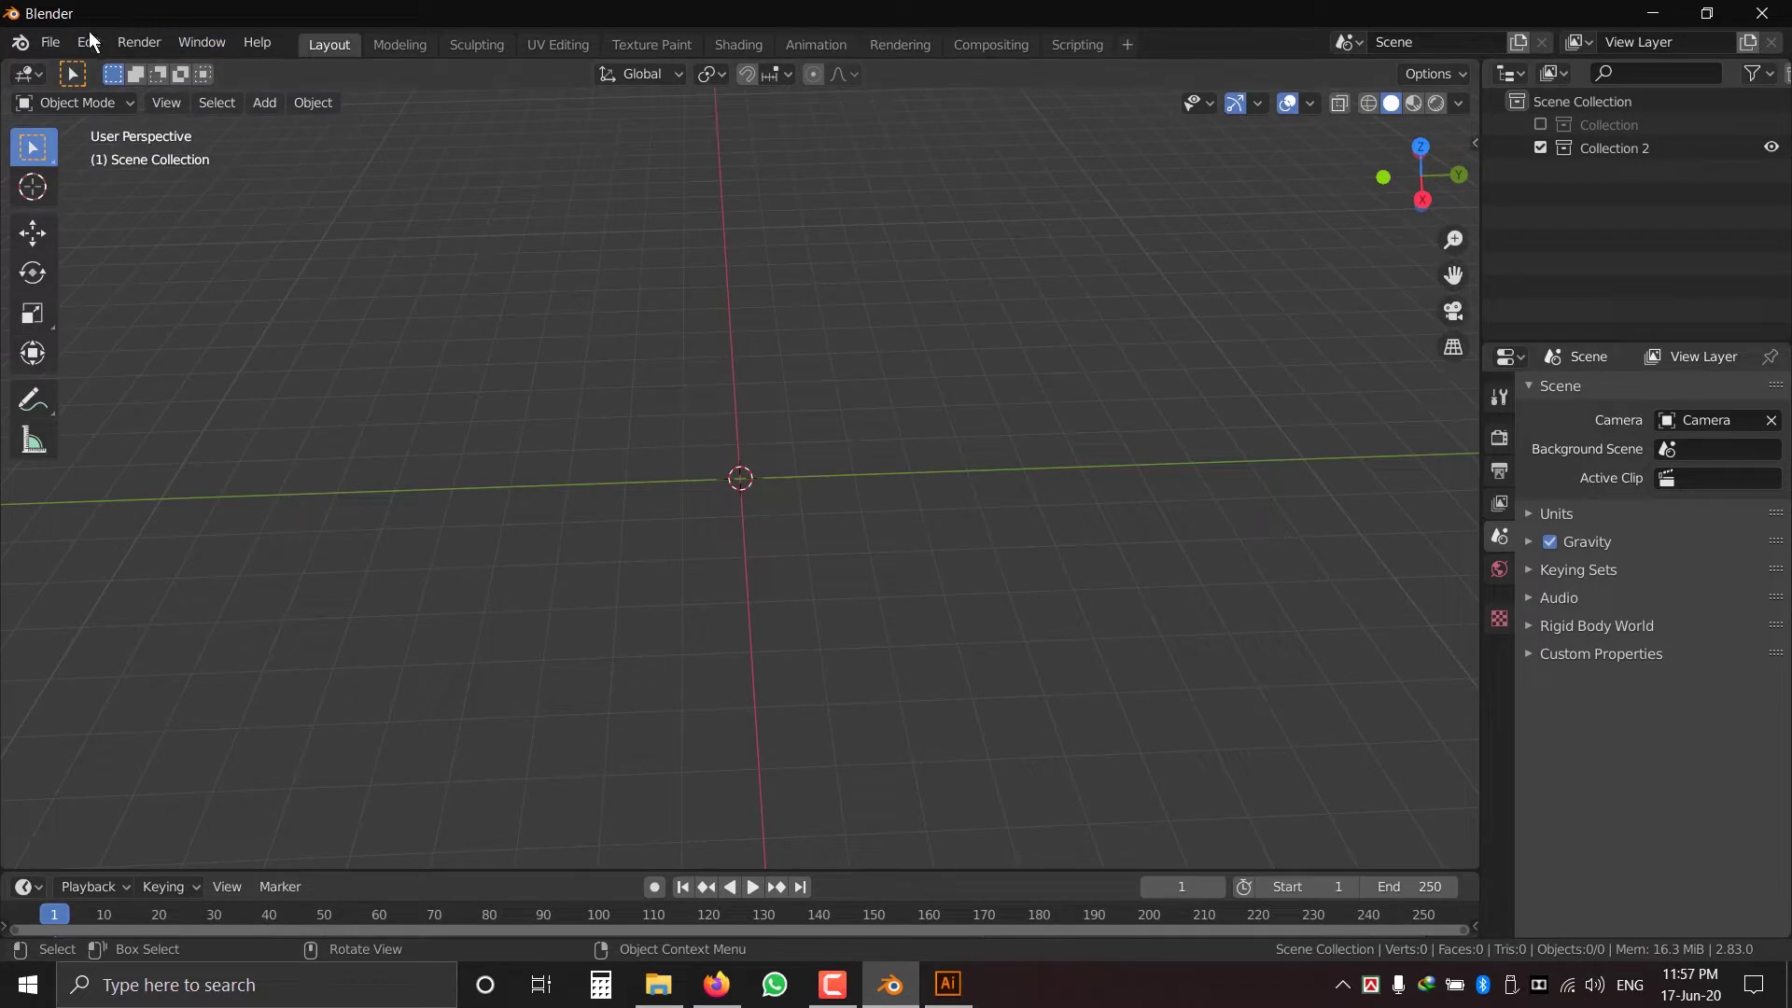
left_click(51, 43)
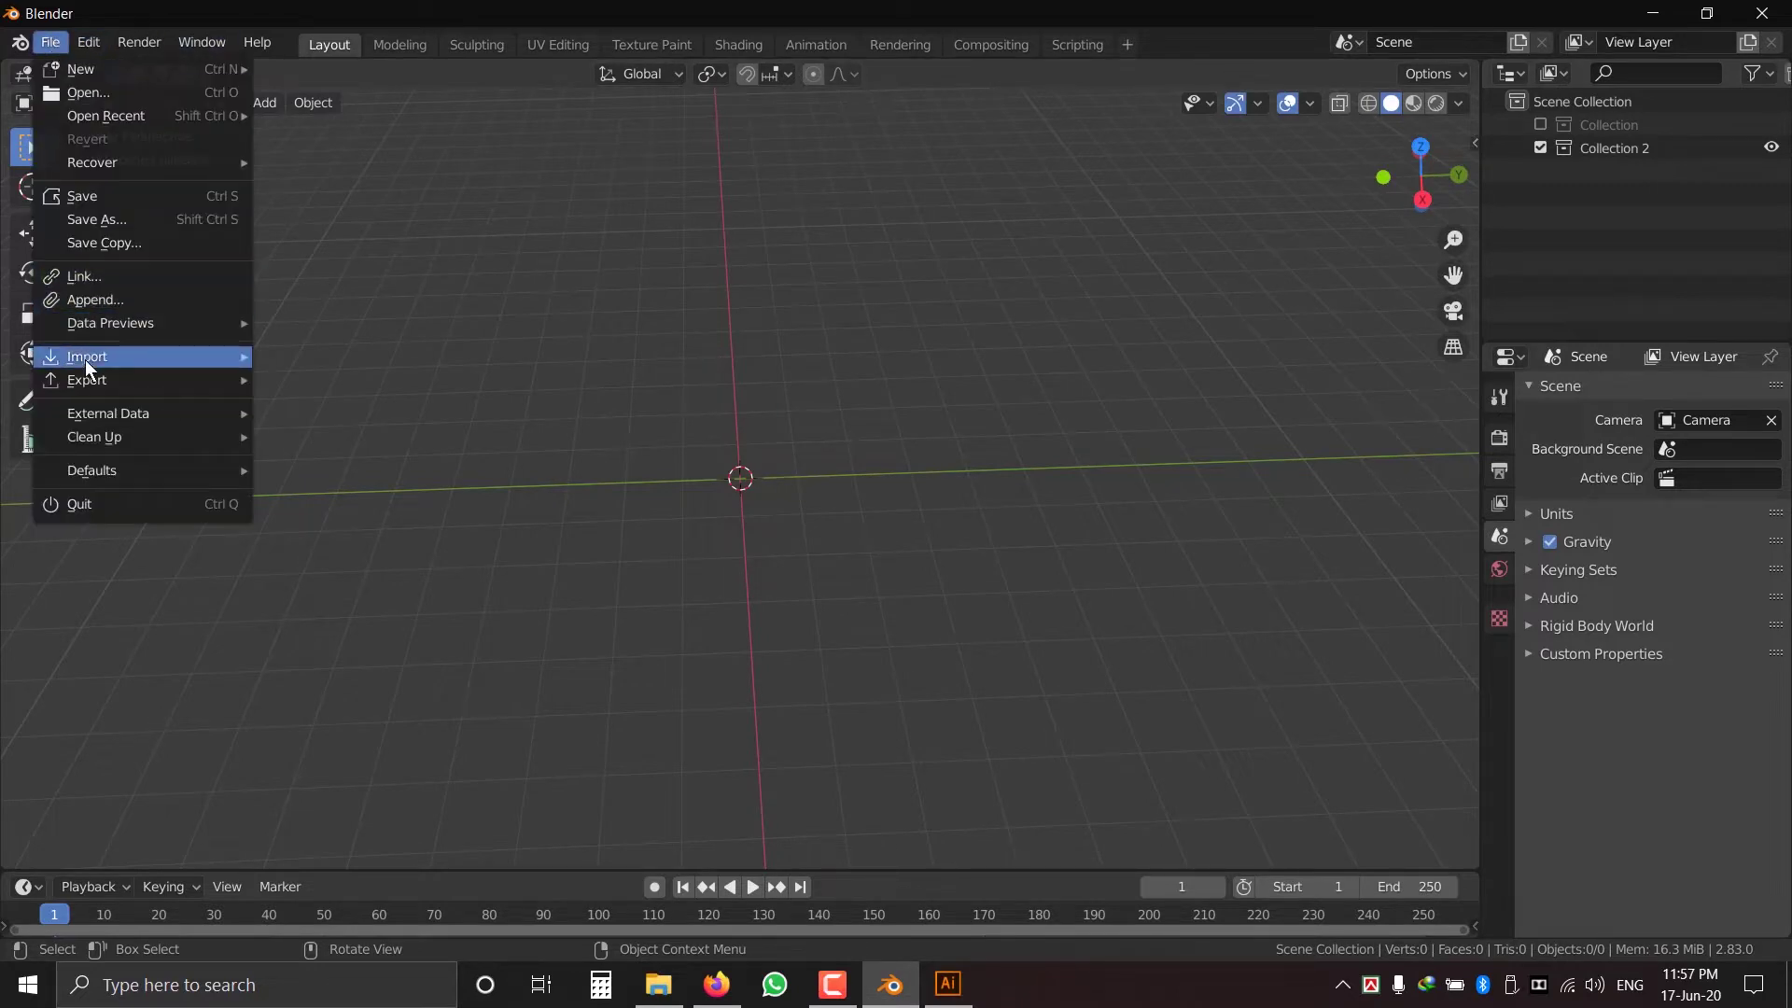
mouse_move(260, 365)
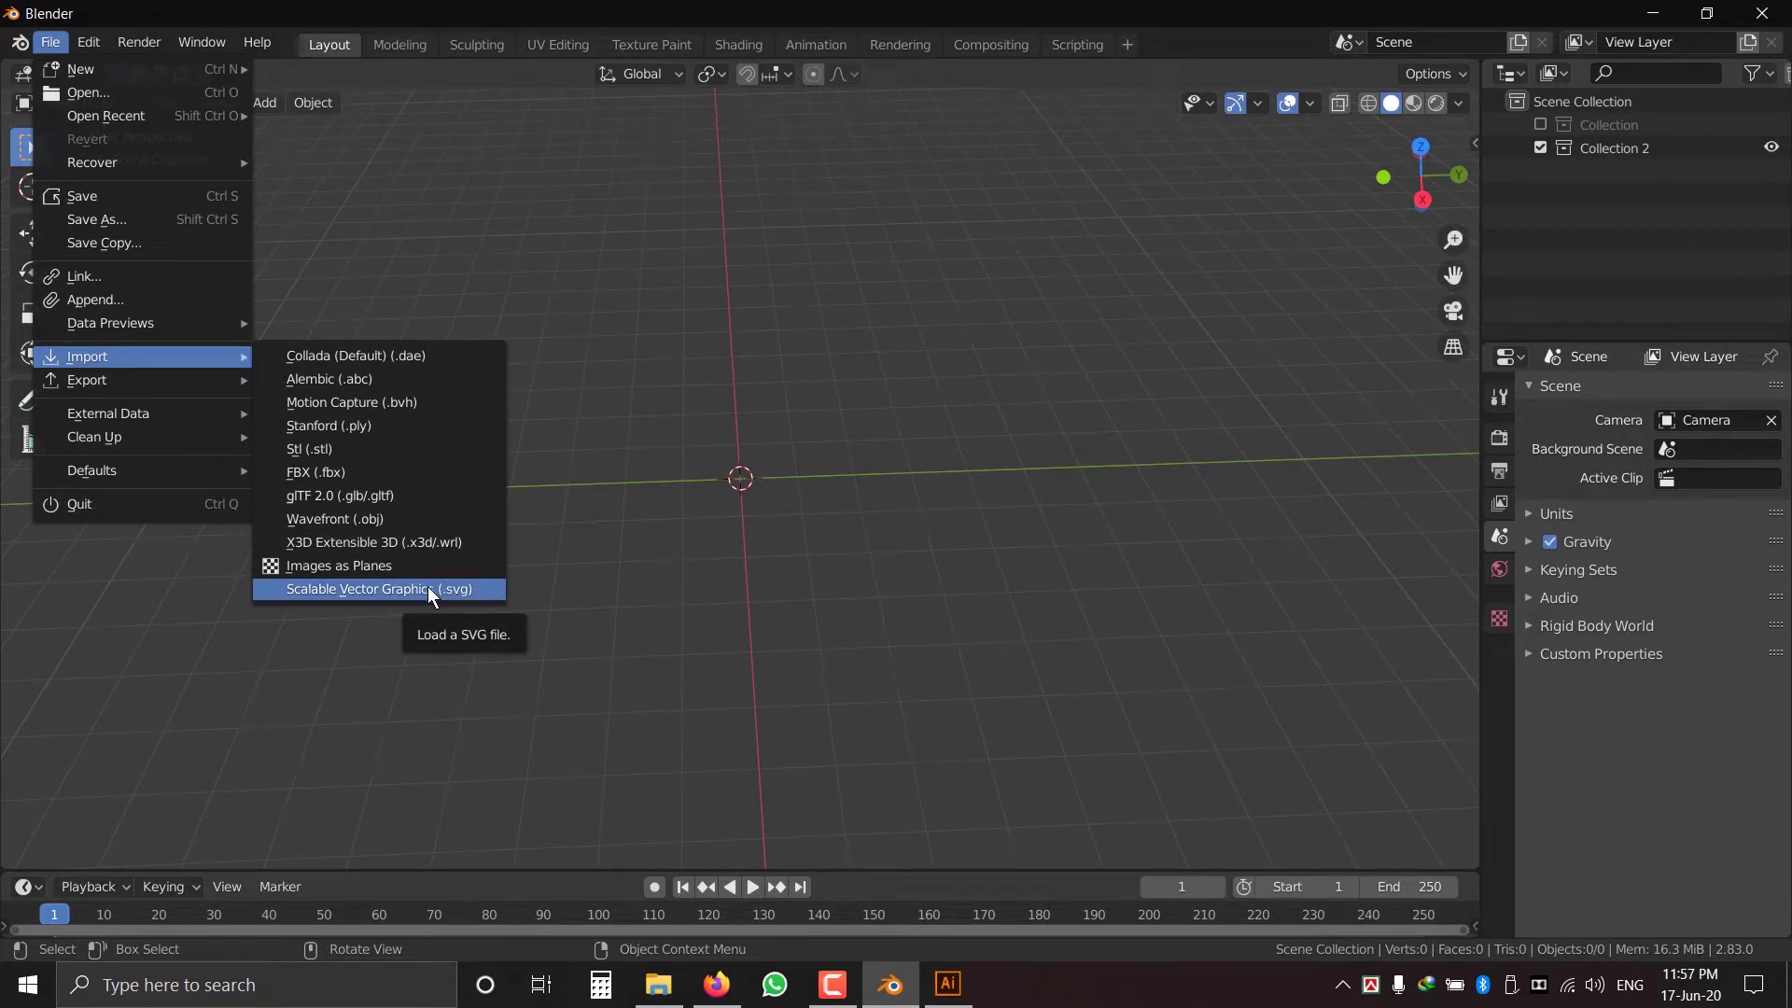
- Search the add-on preferences for "svg" to check the Scalable Vector Graphics (SVG) 1.1 format add-on, and close the preferences
left_click(89, 42)
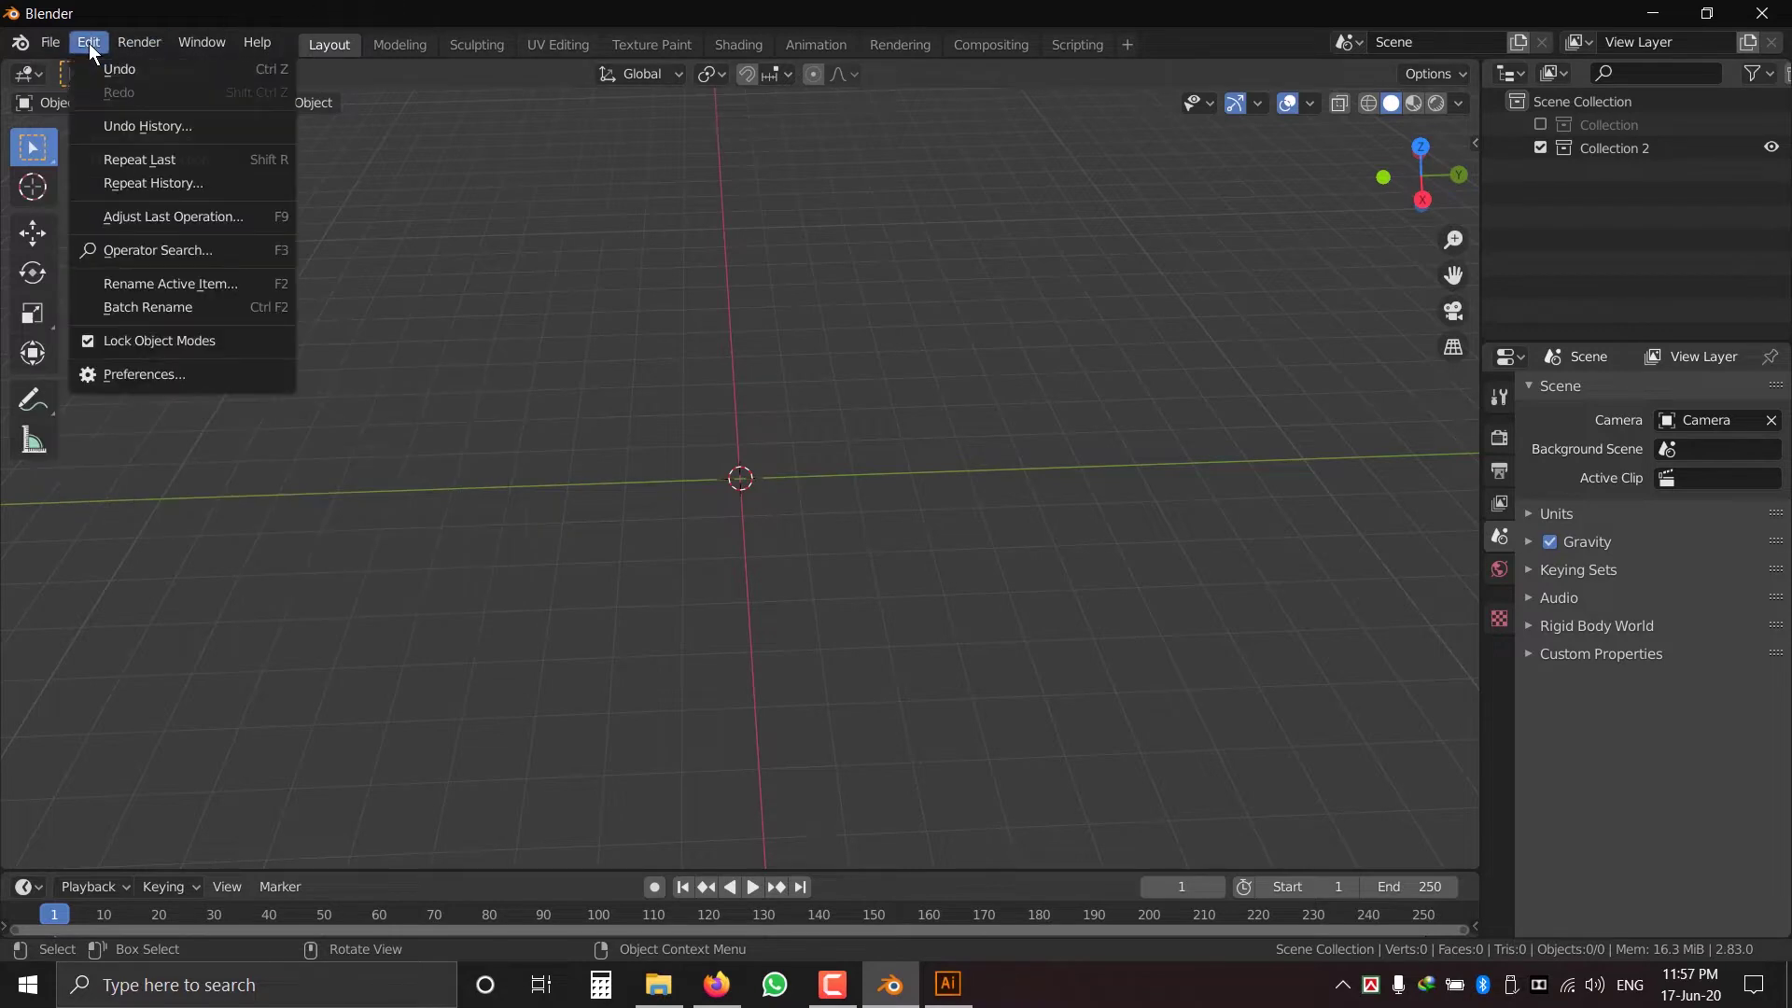
left_click(144, 374)
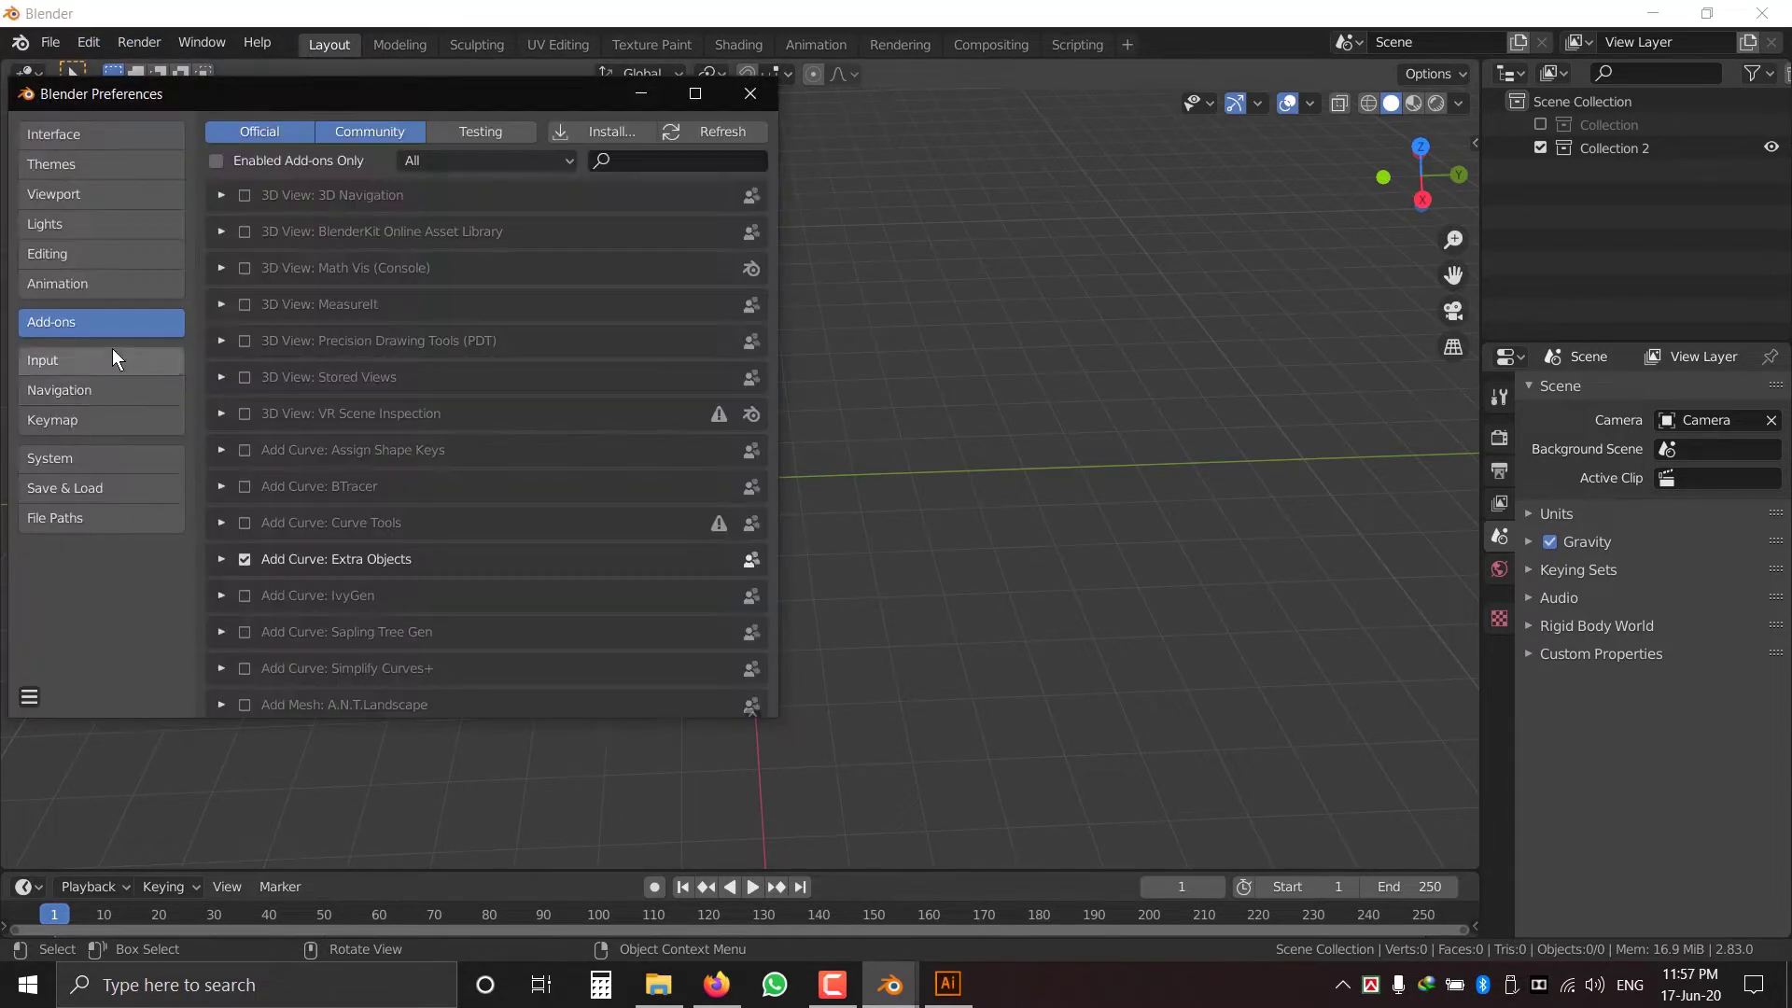
left_click(638, 159)
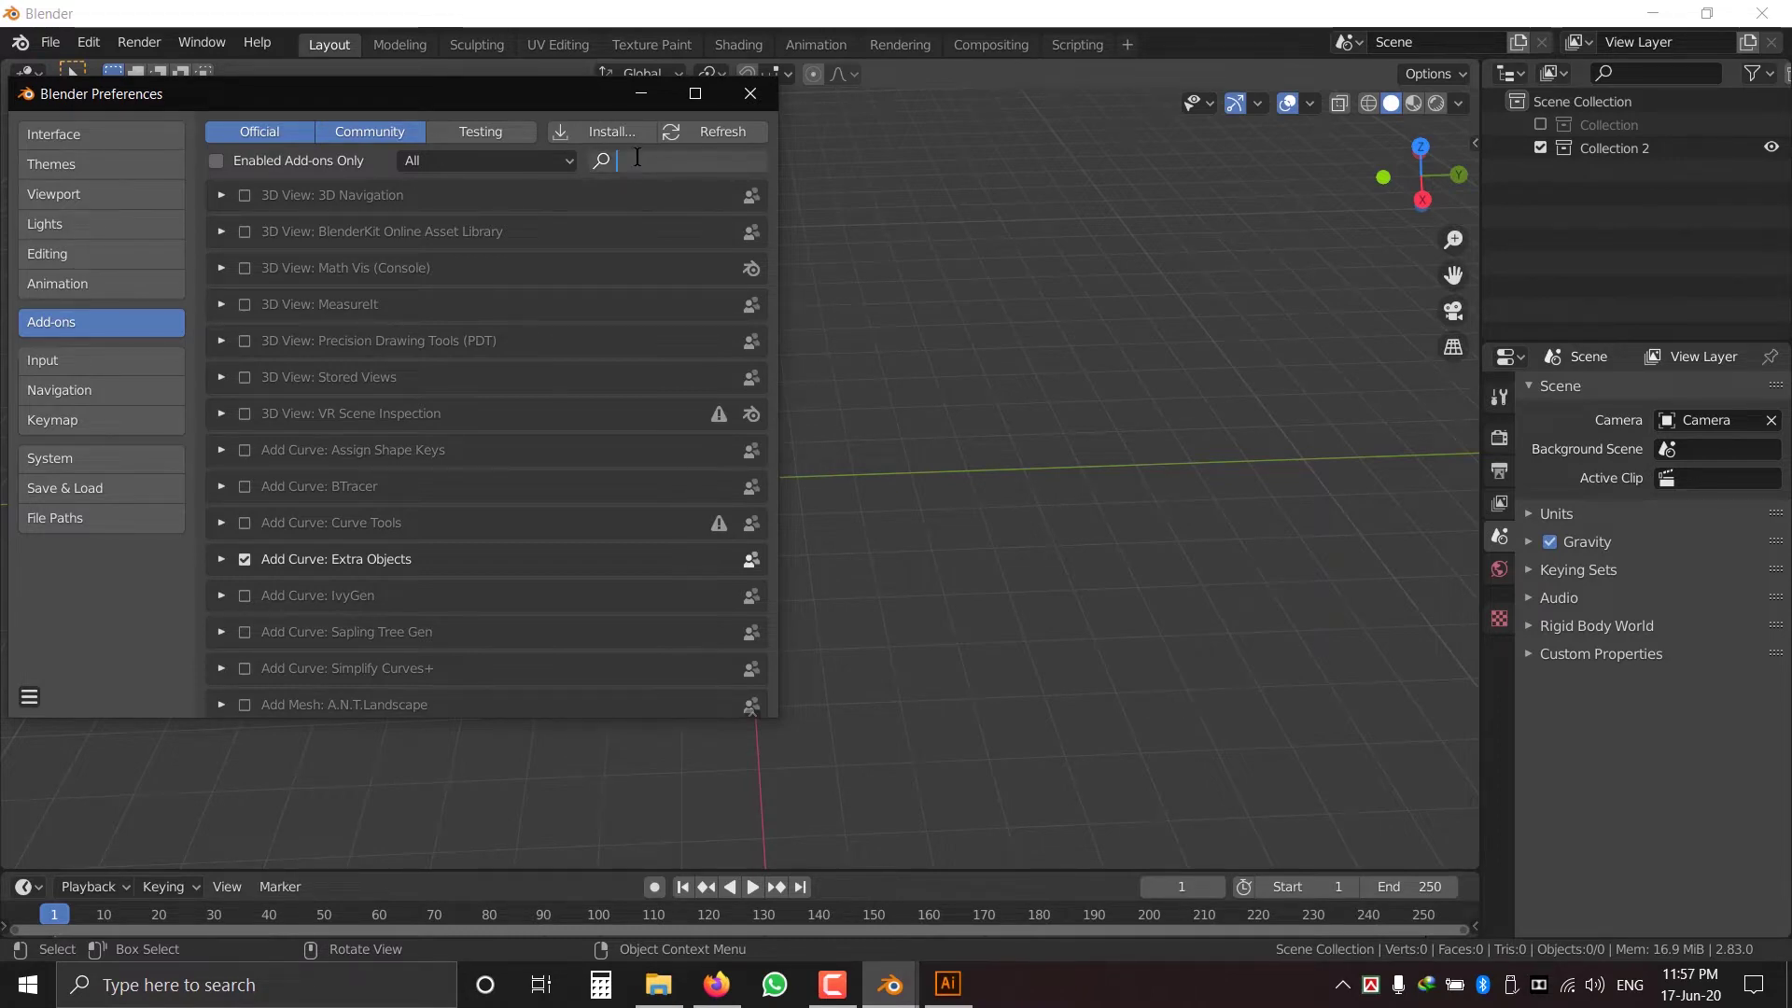
type("svg")
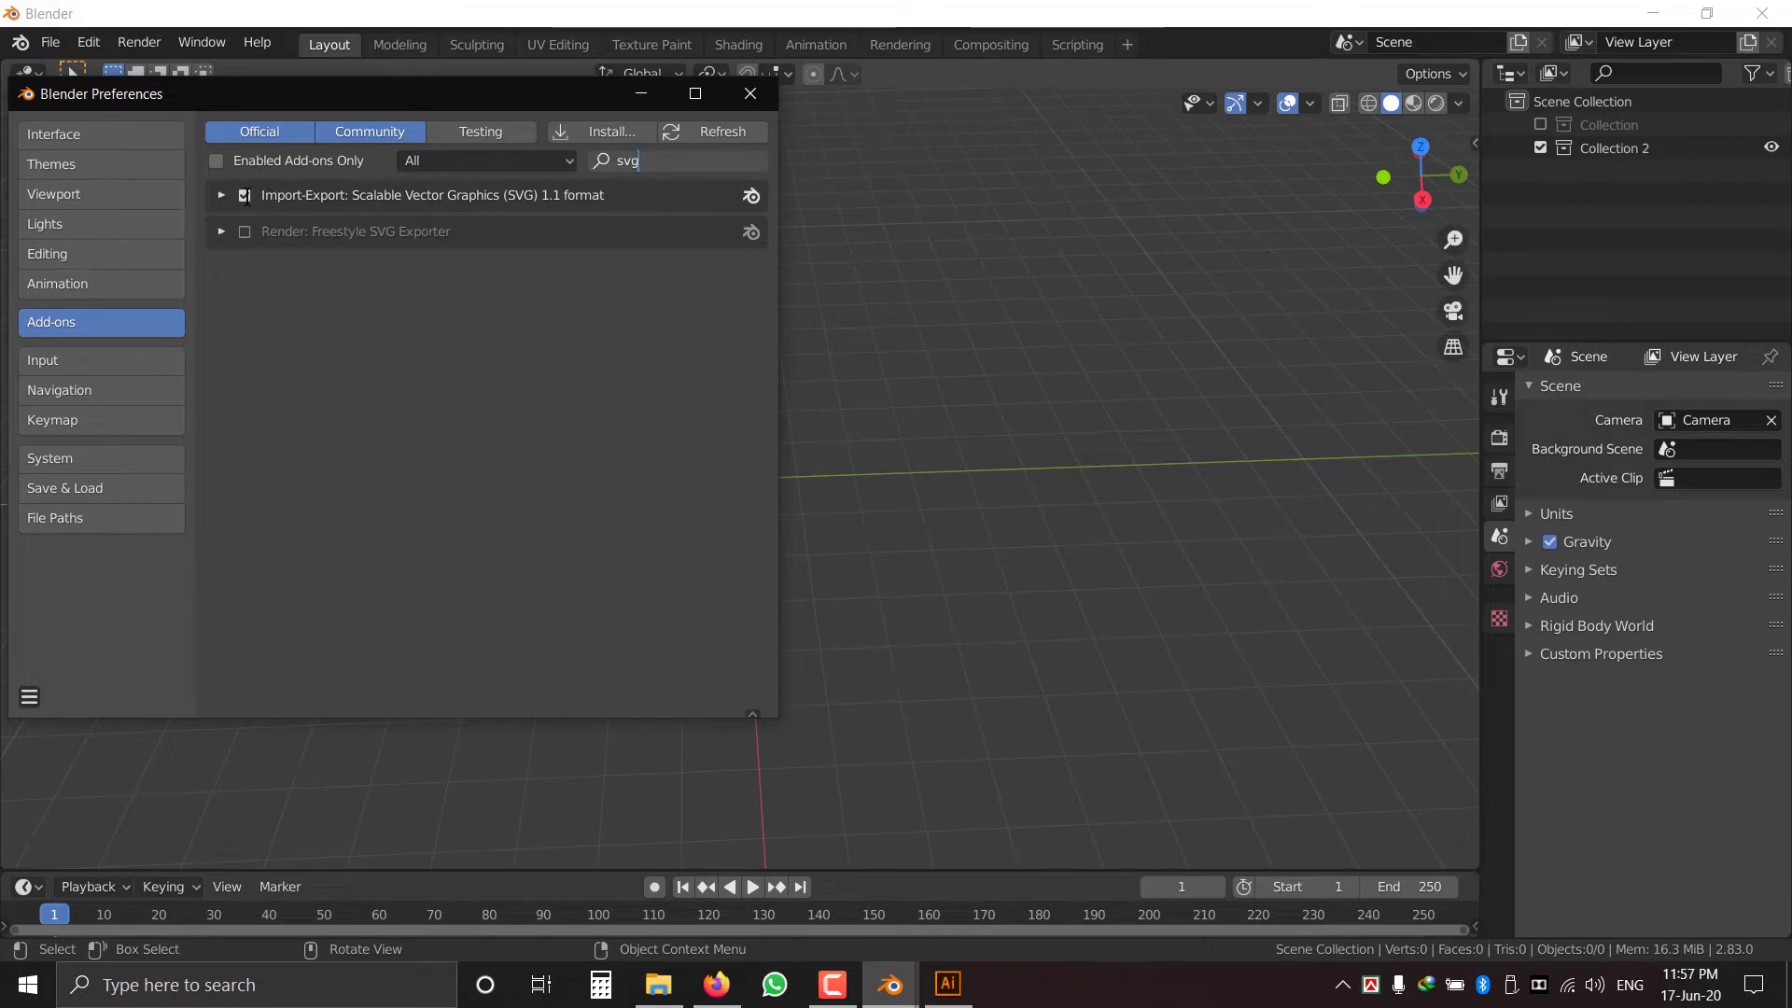
left_click(30, 700)
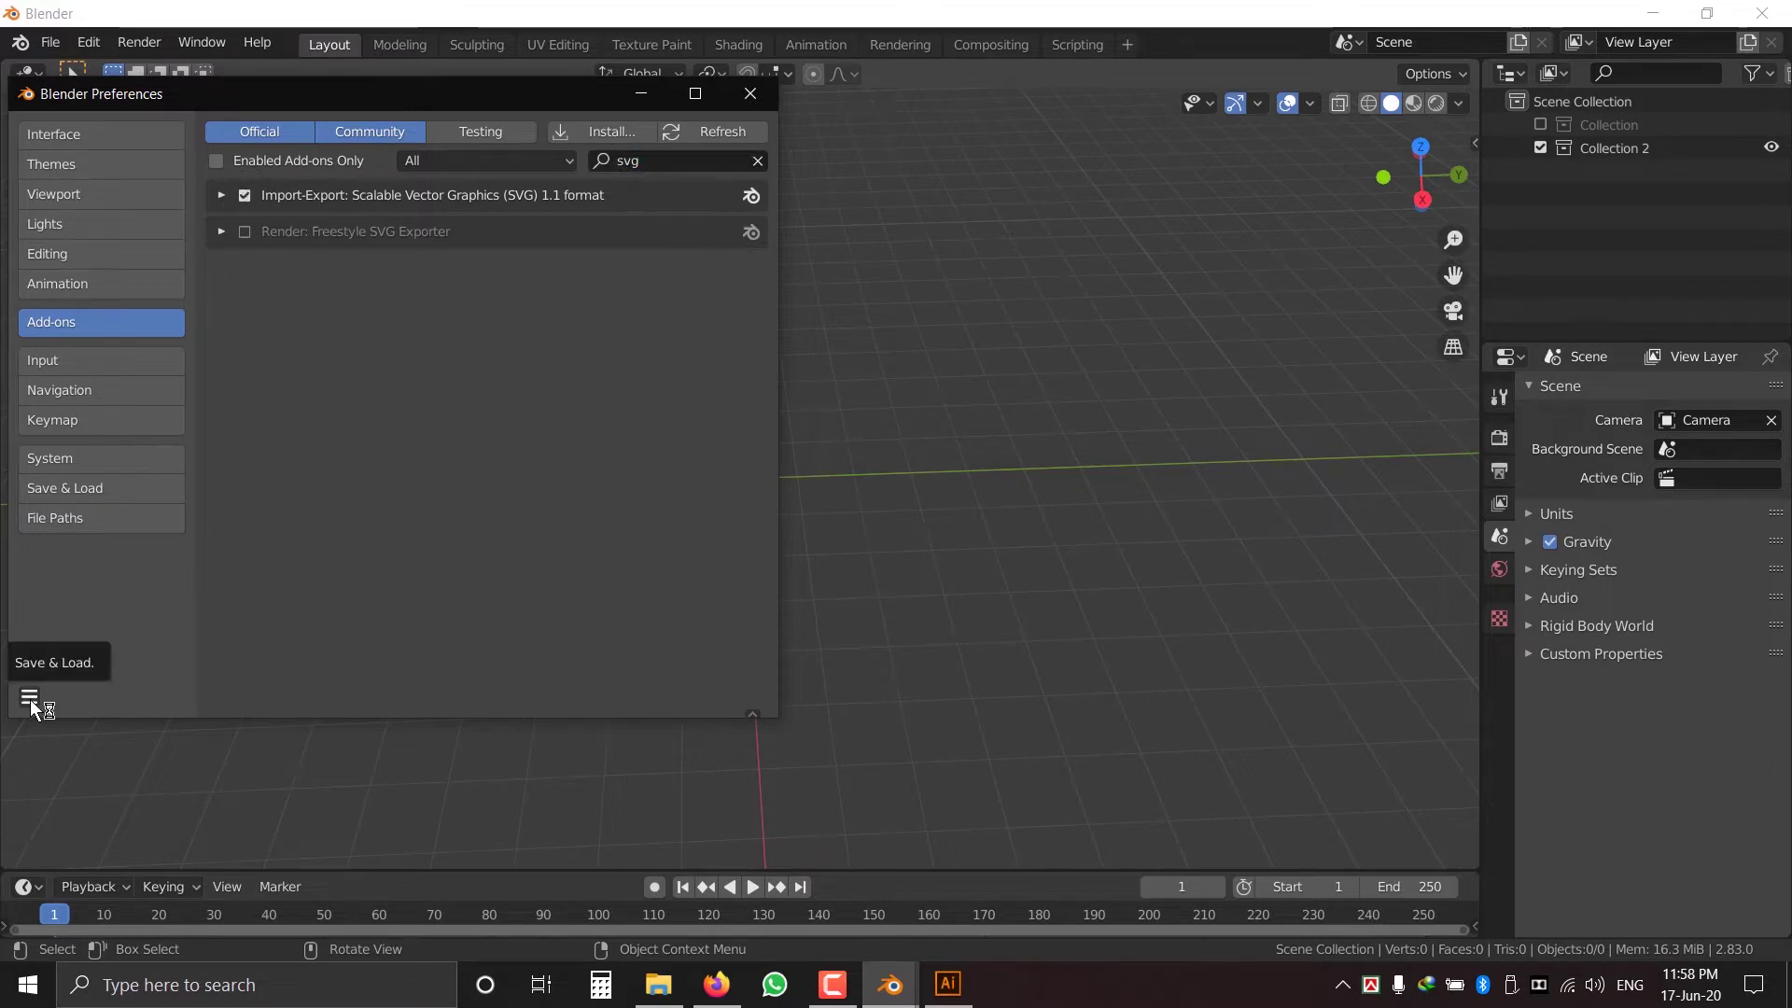
left_click(30, 698)
left_click(117, 637)
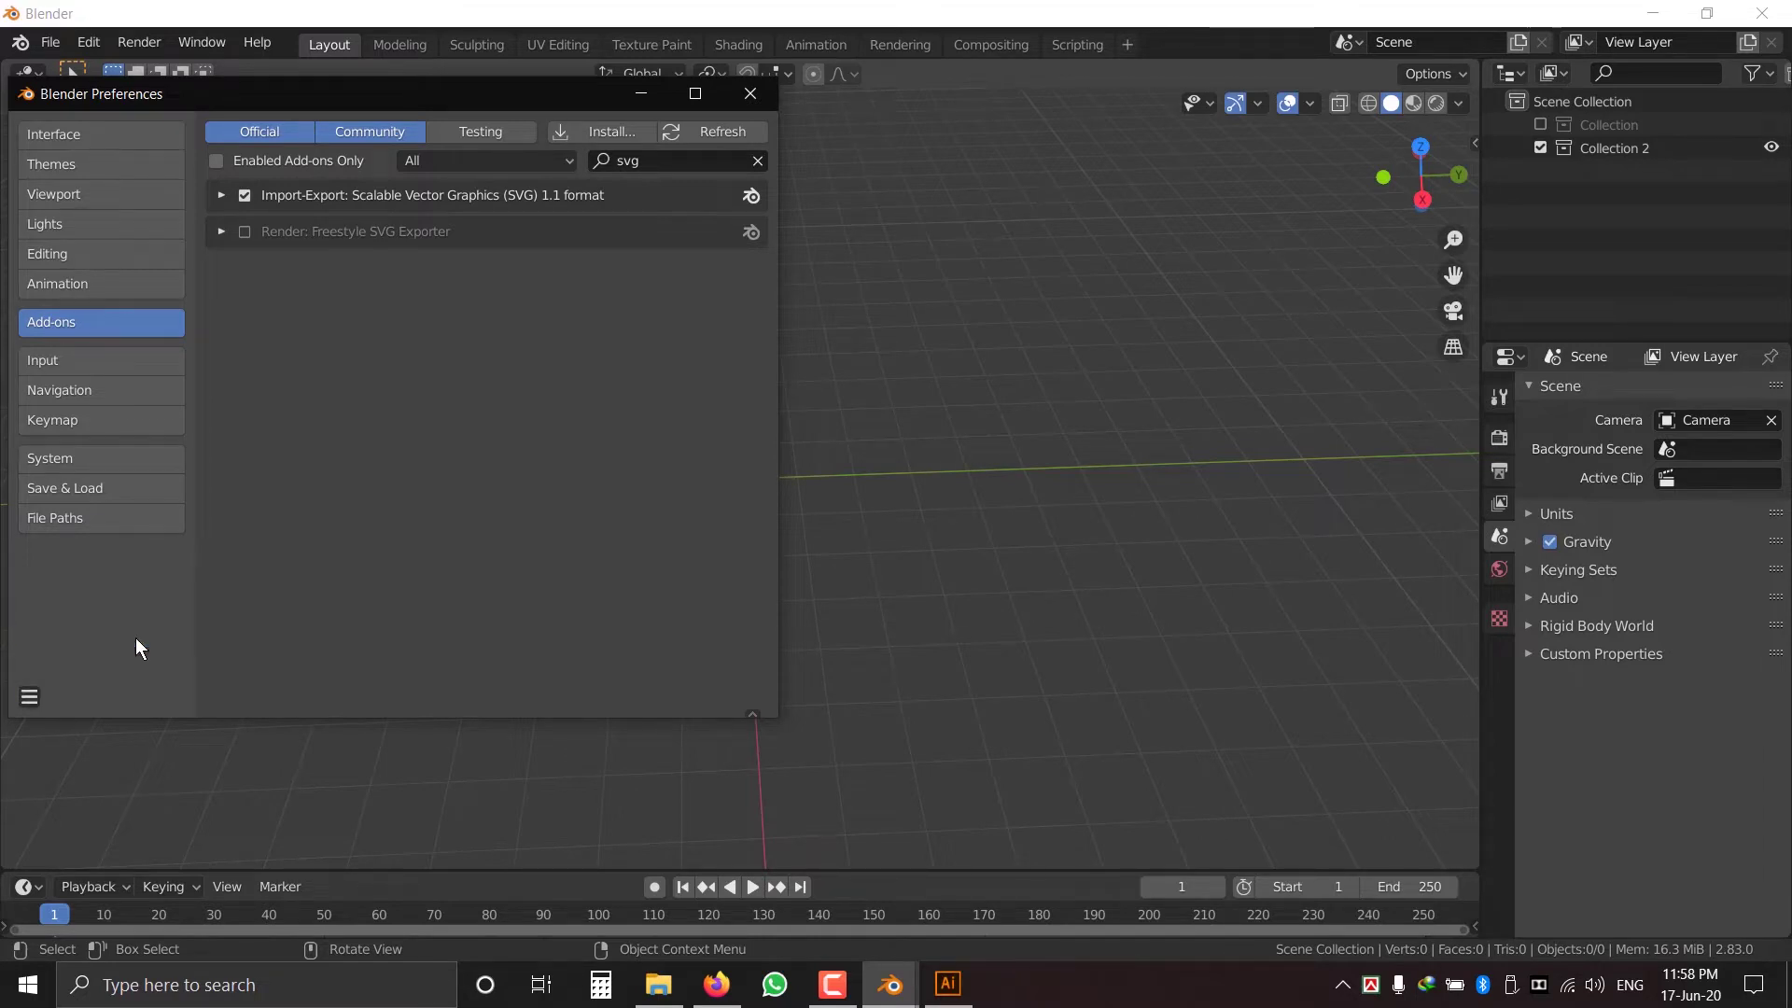
left_click(763, 91)
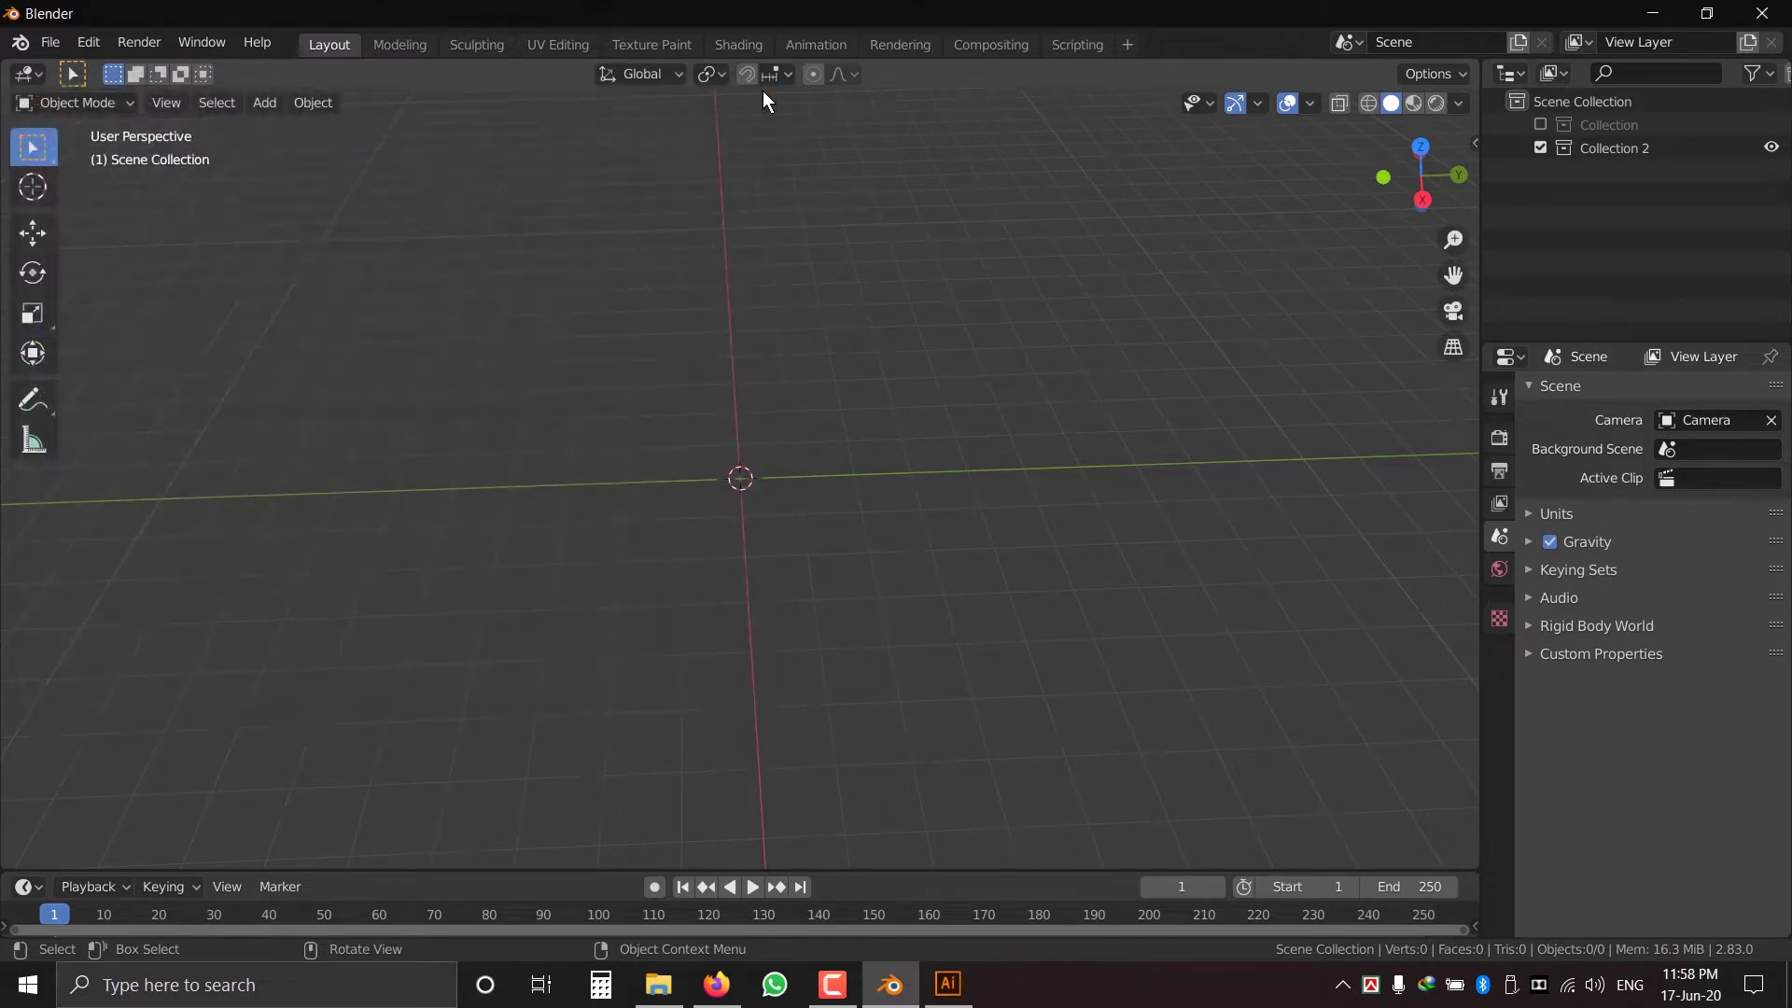
- Import Tiger.svg from the Tutorial folder on the Desktop as Scalable Vector Graphics
left_click(53, 44)
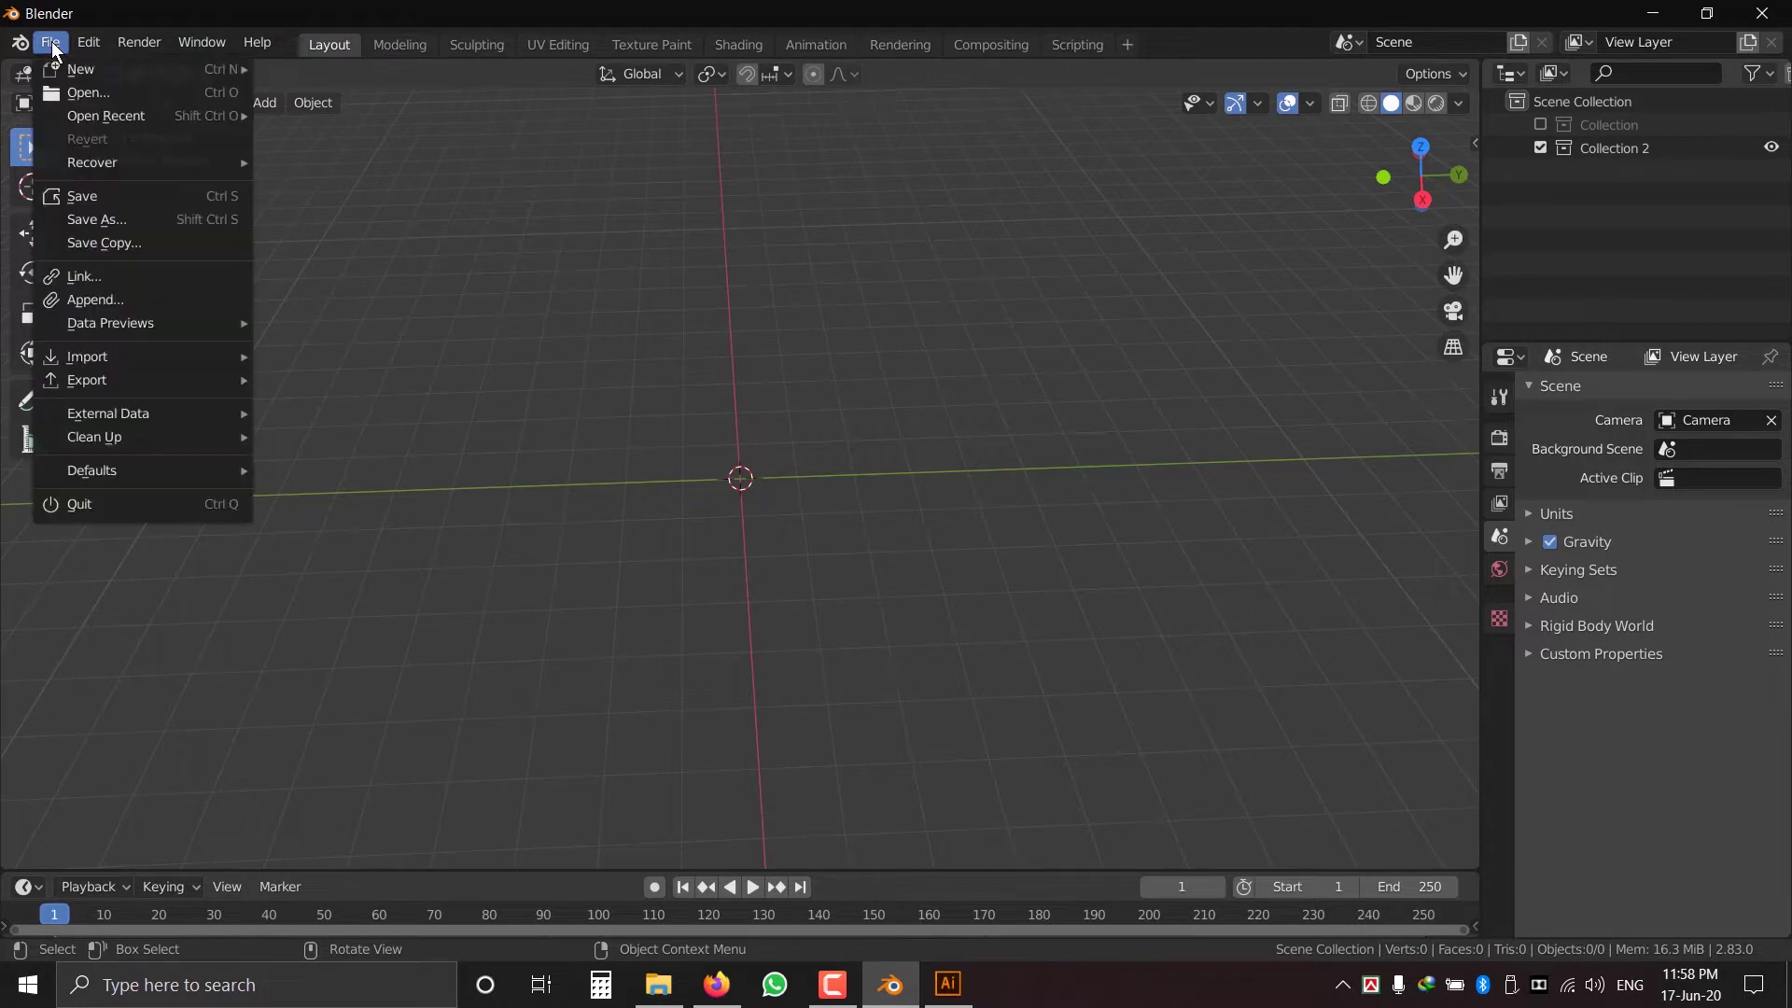
mouse_move(88, 360)
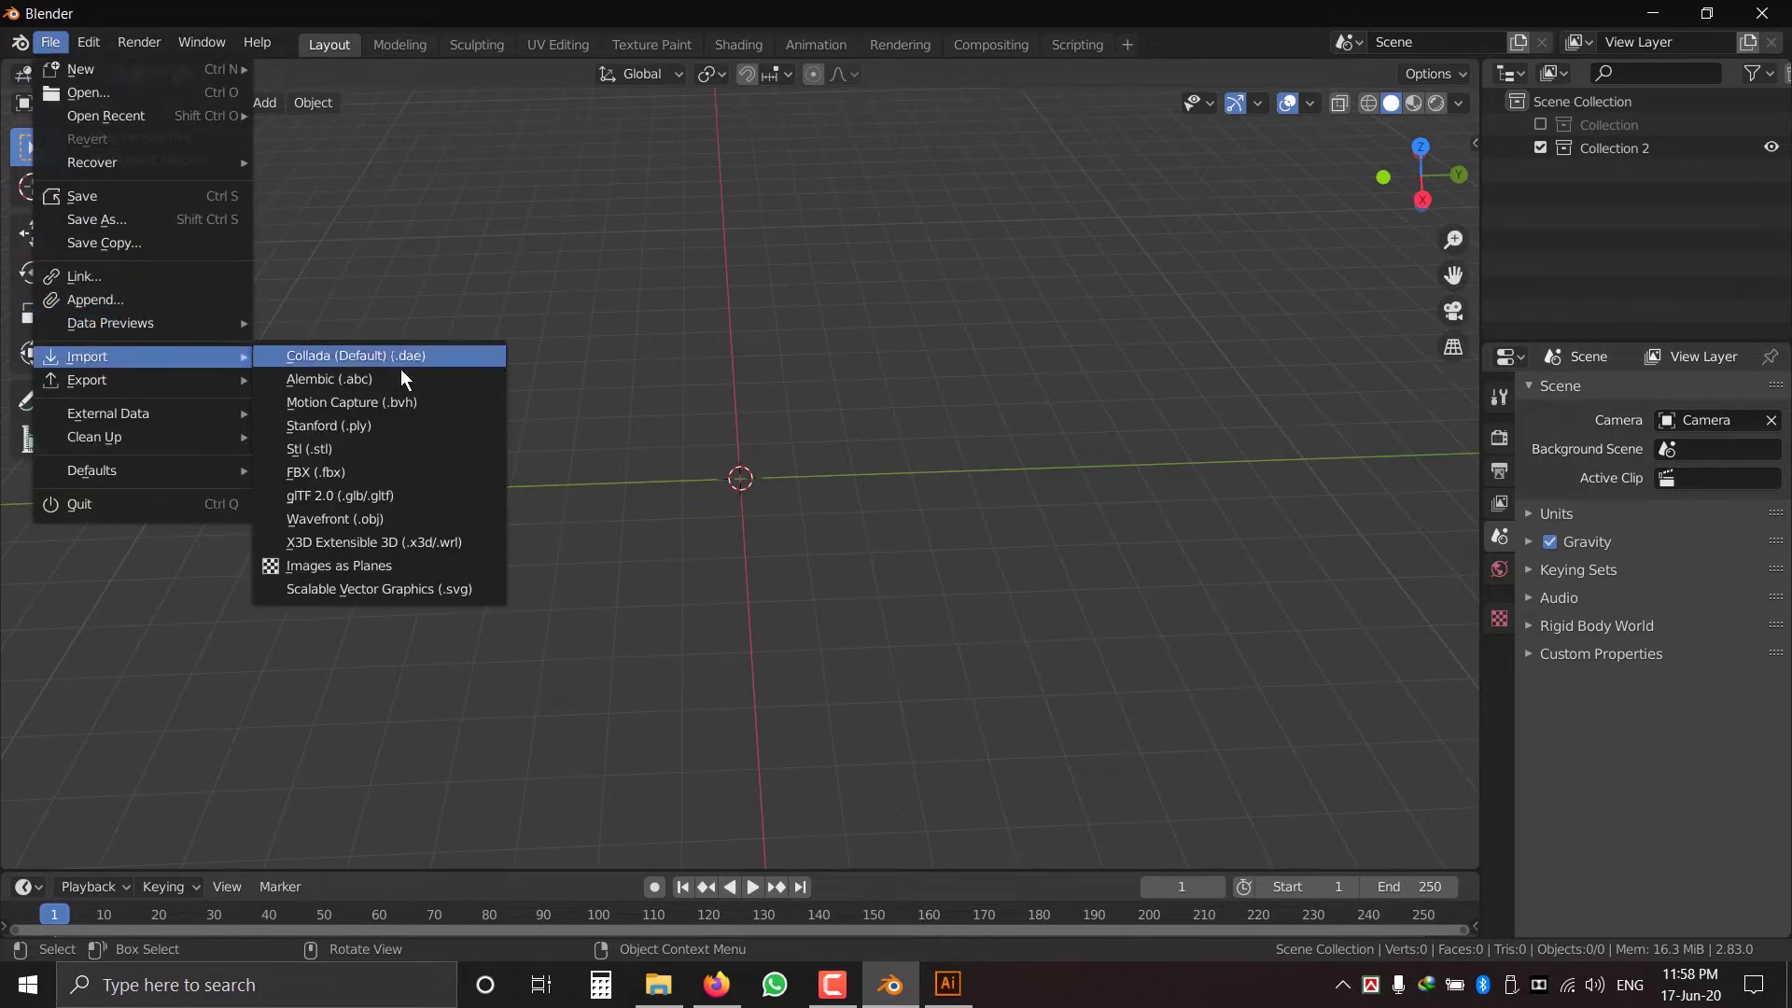
left_click(416, 588)
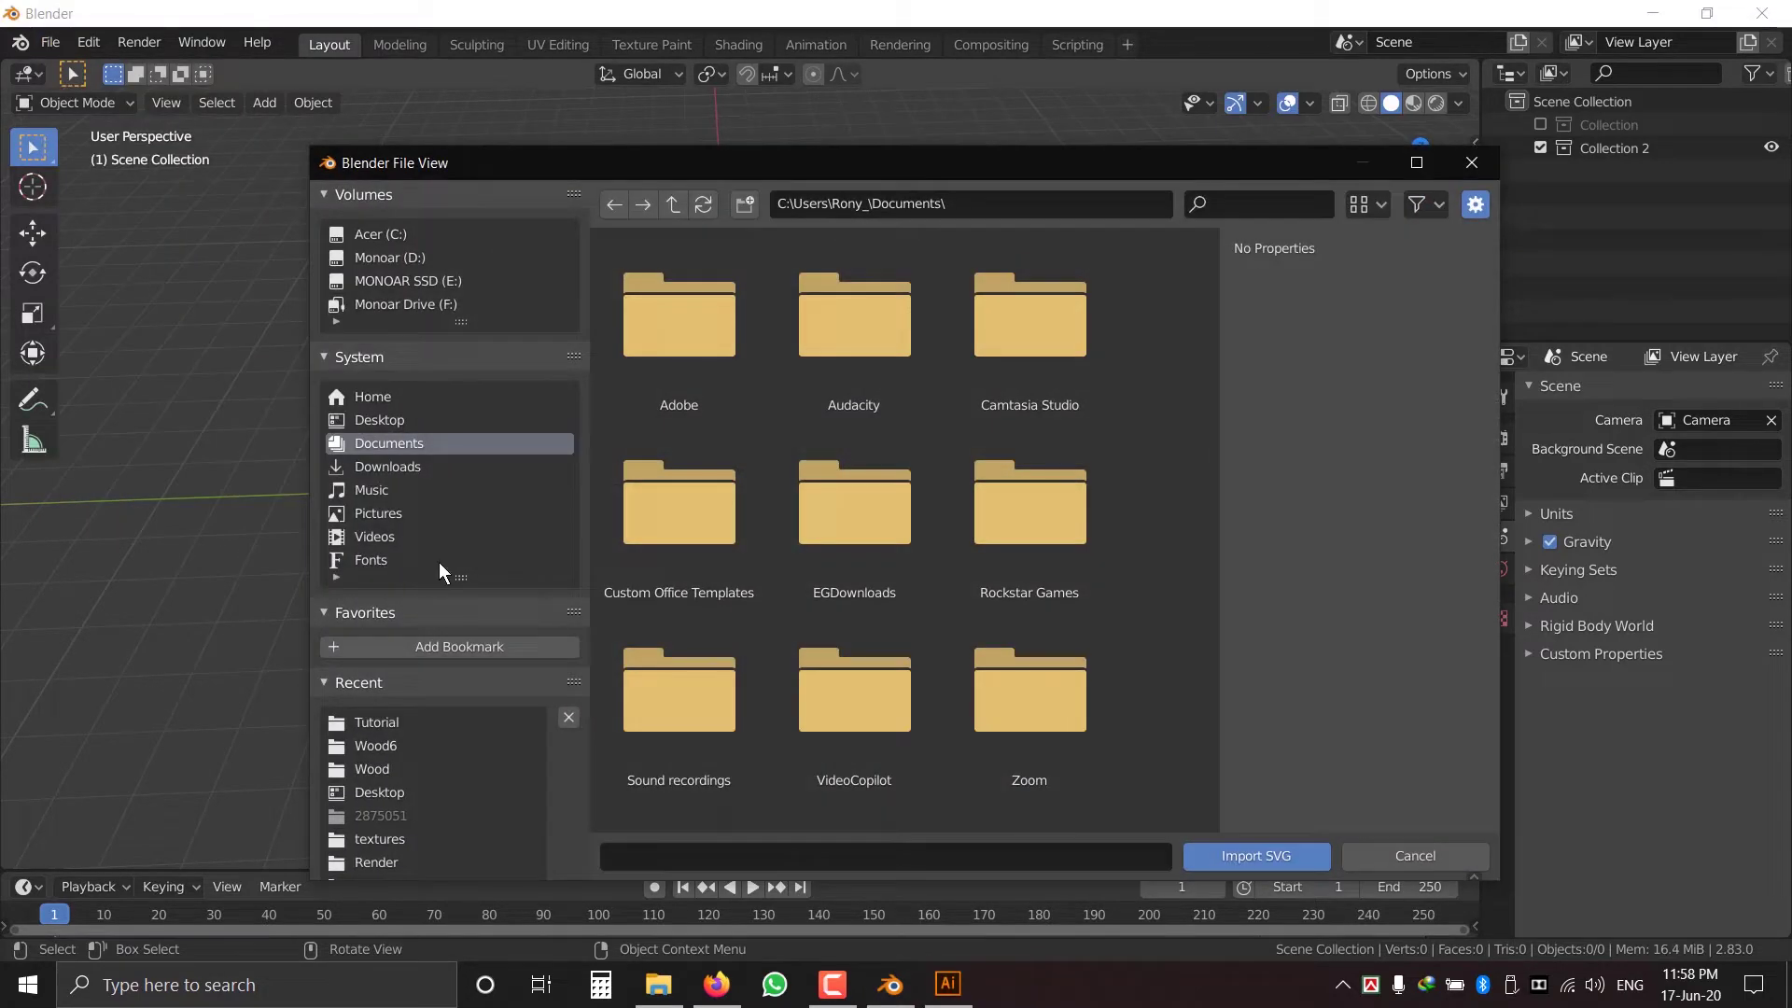
left_click(388, 422)
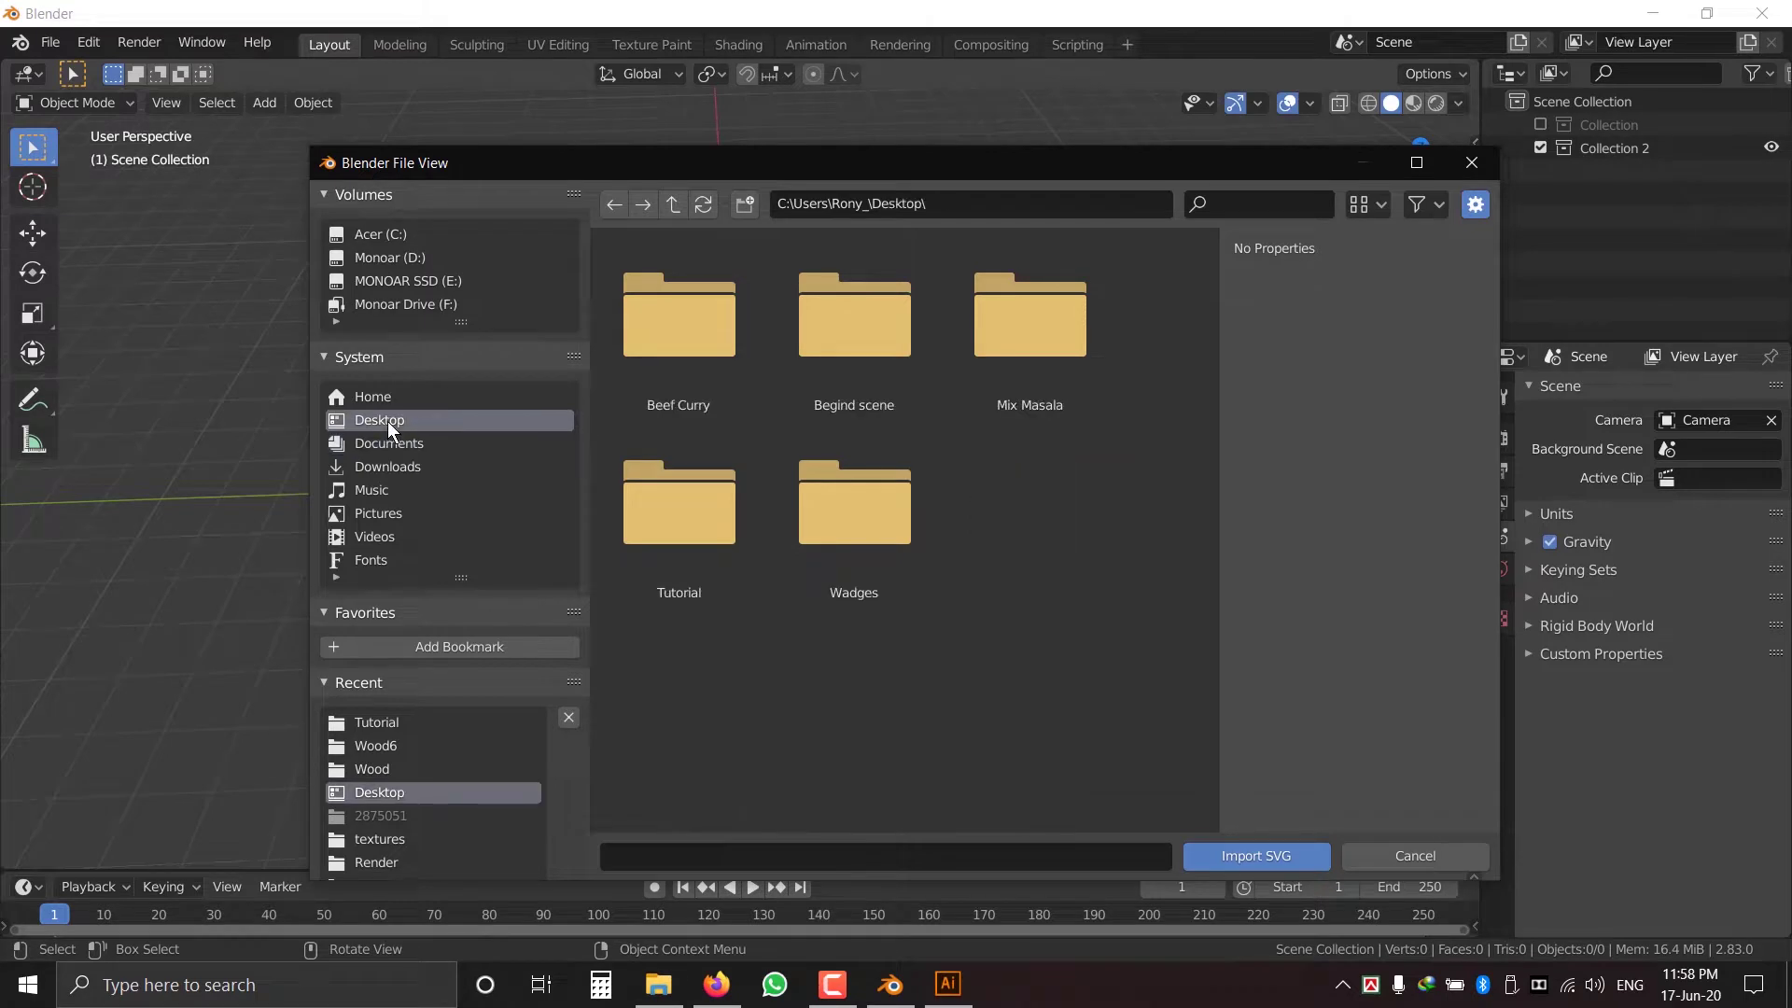
left_click(691, 515)
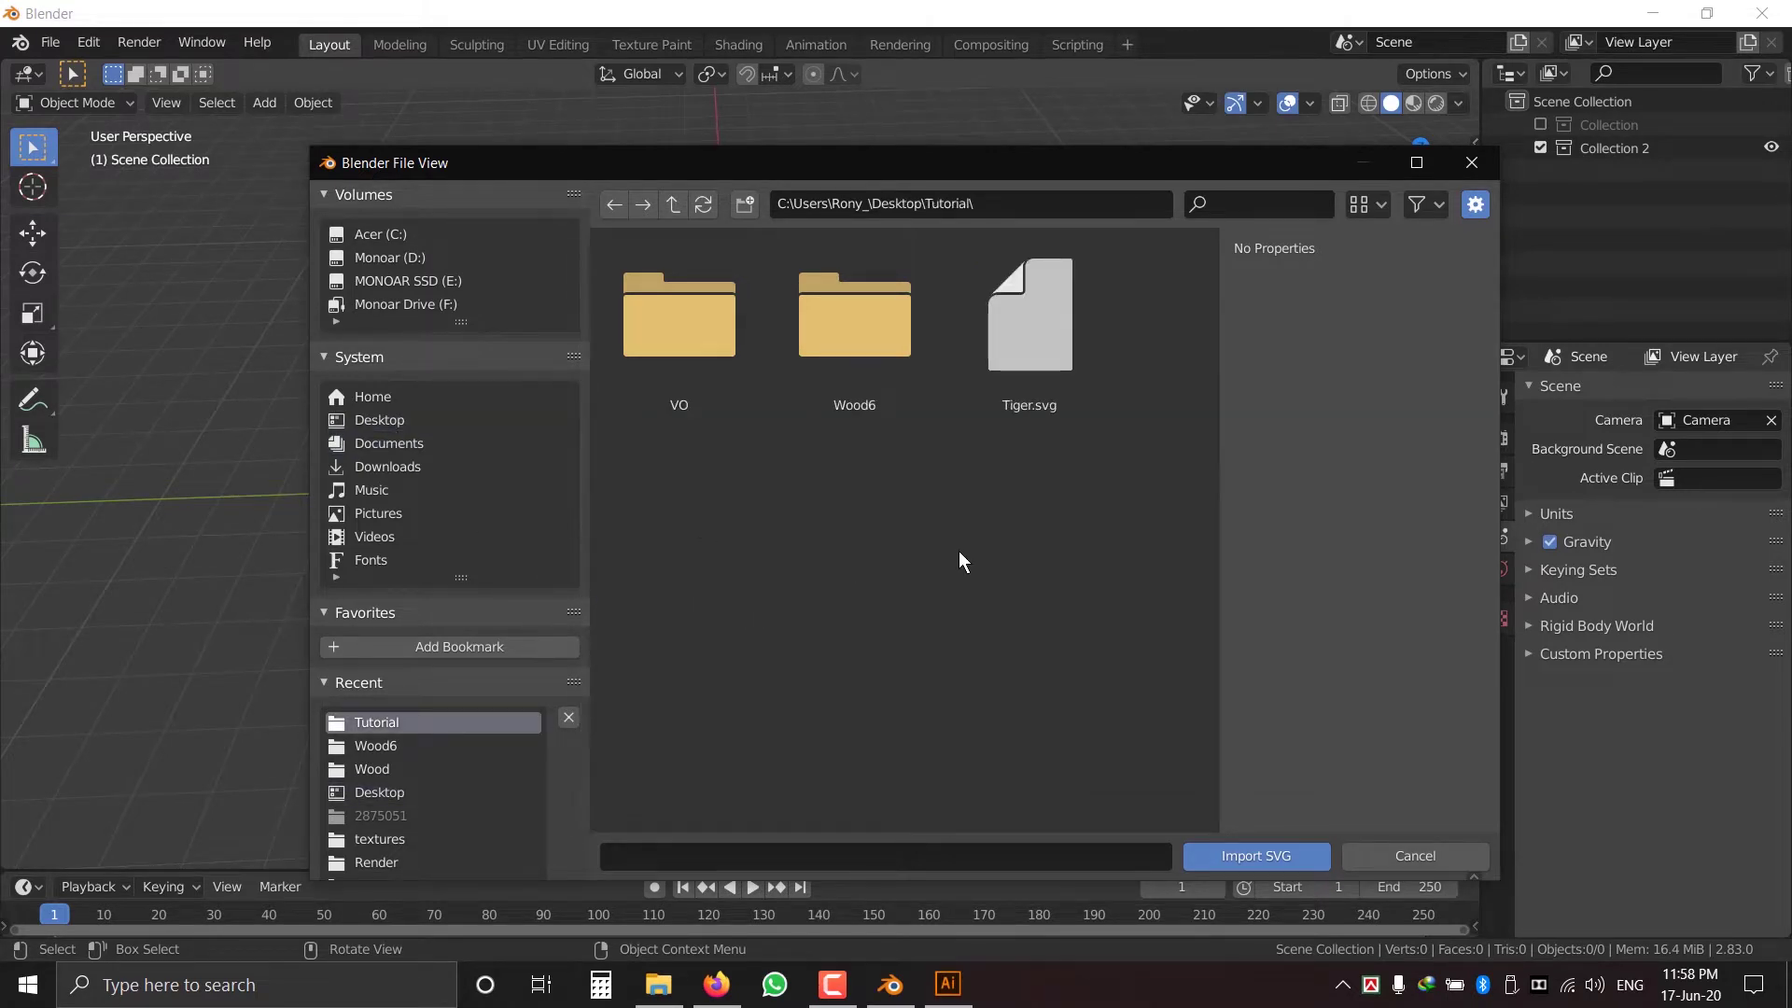
left_click(1041, 324)
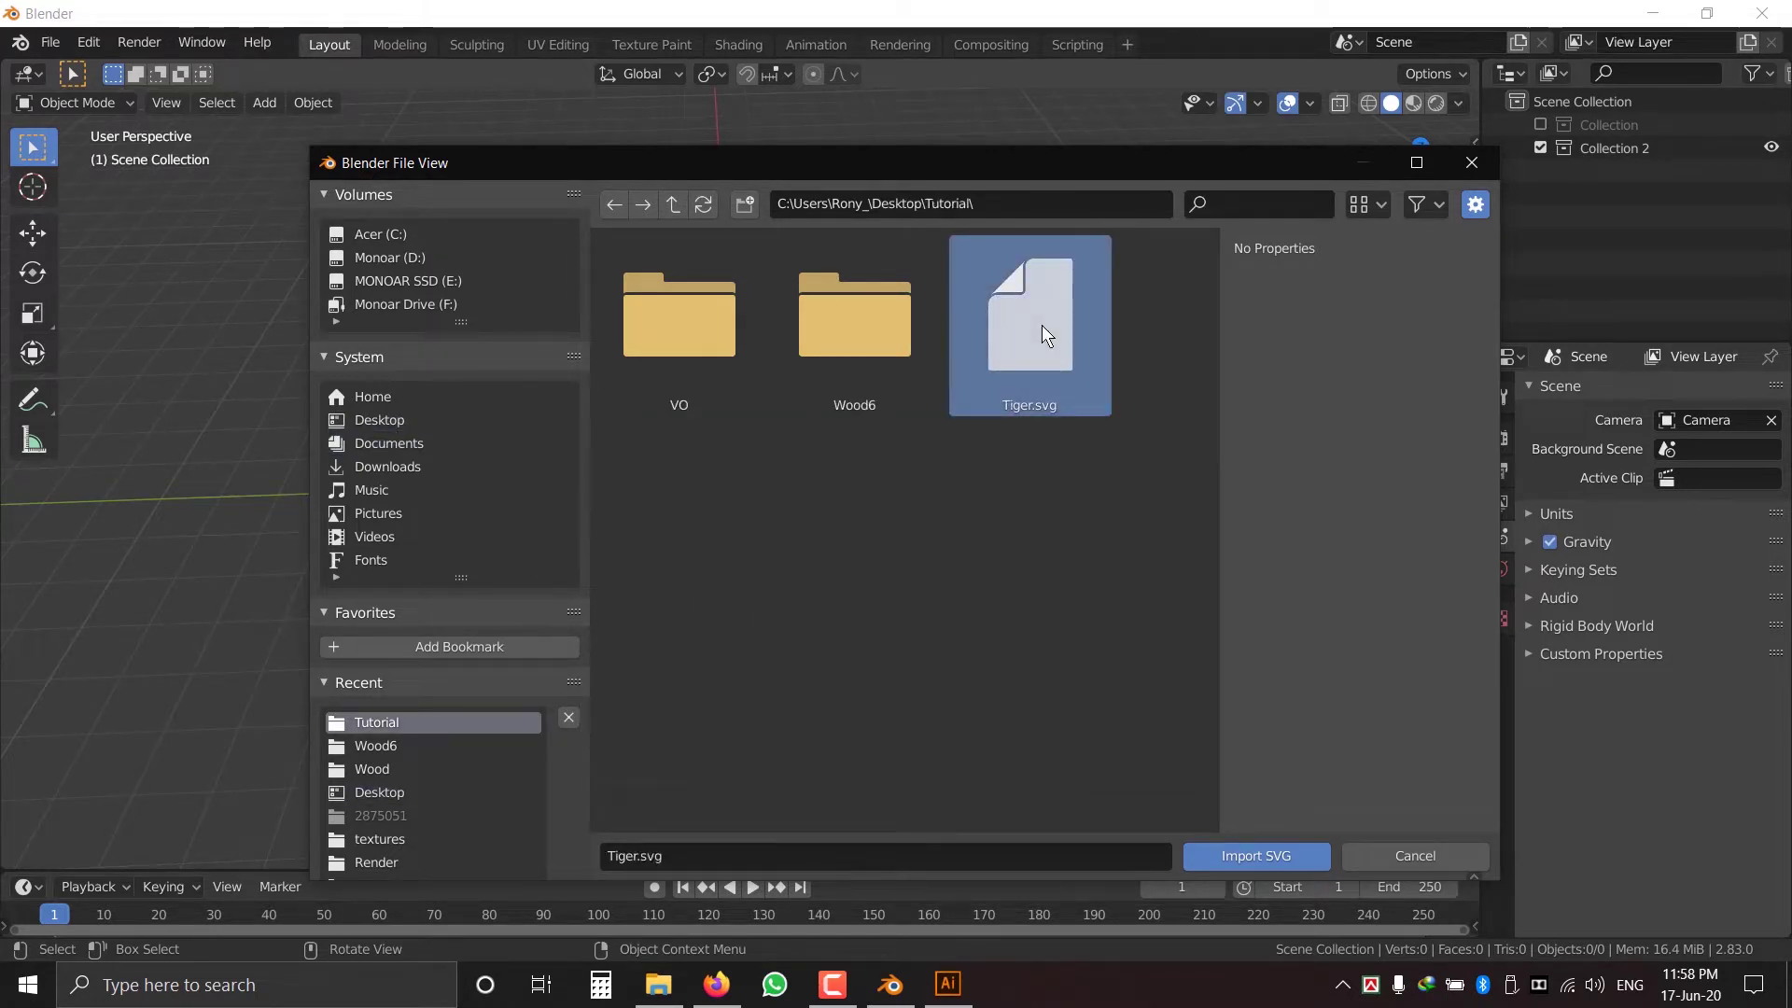
left_click(1269, 860)
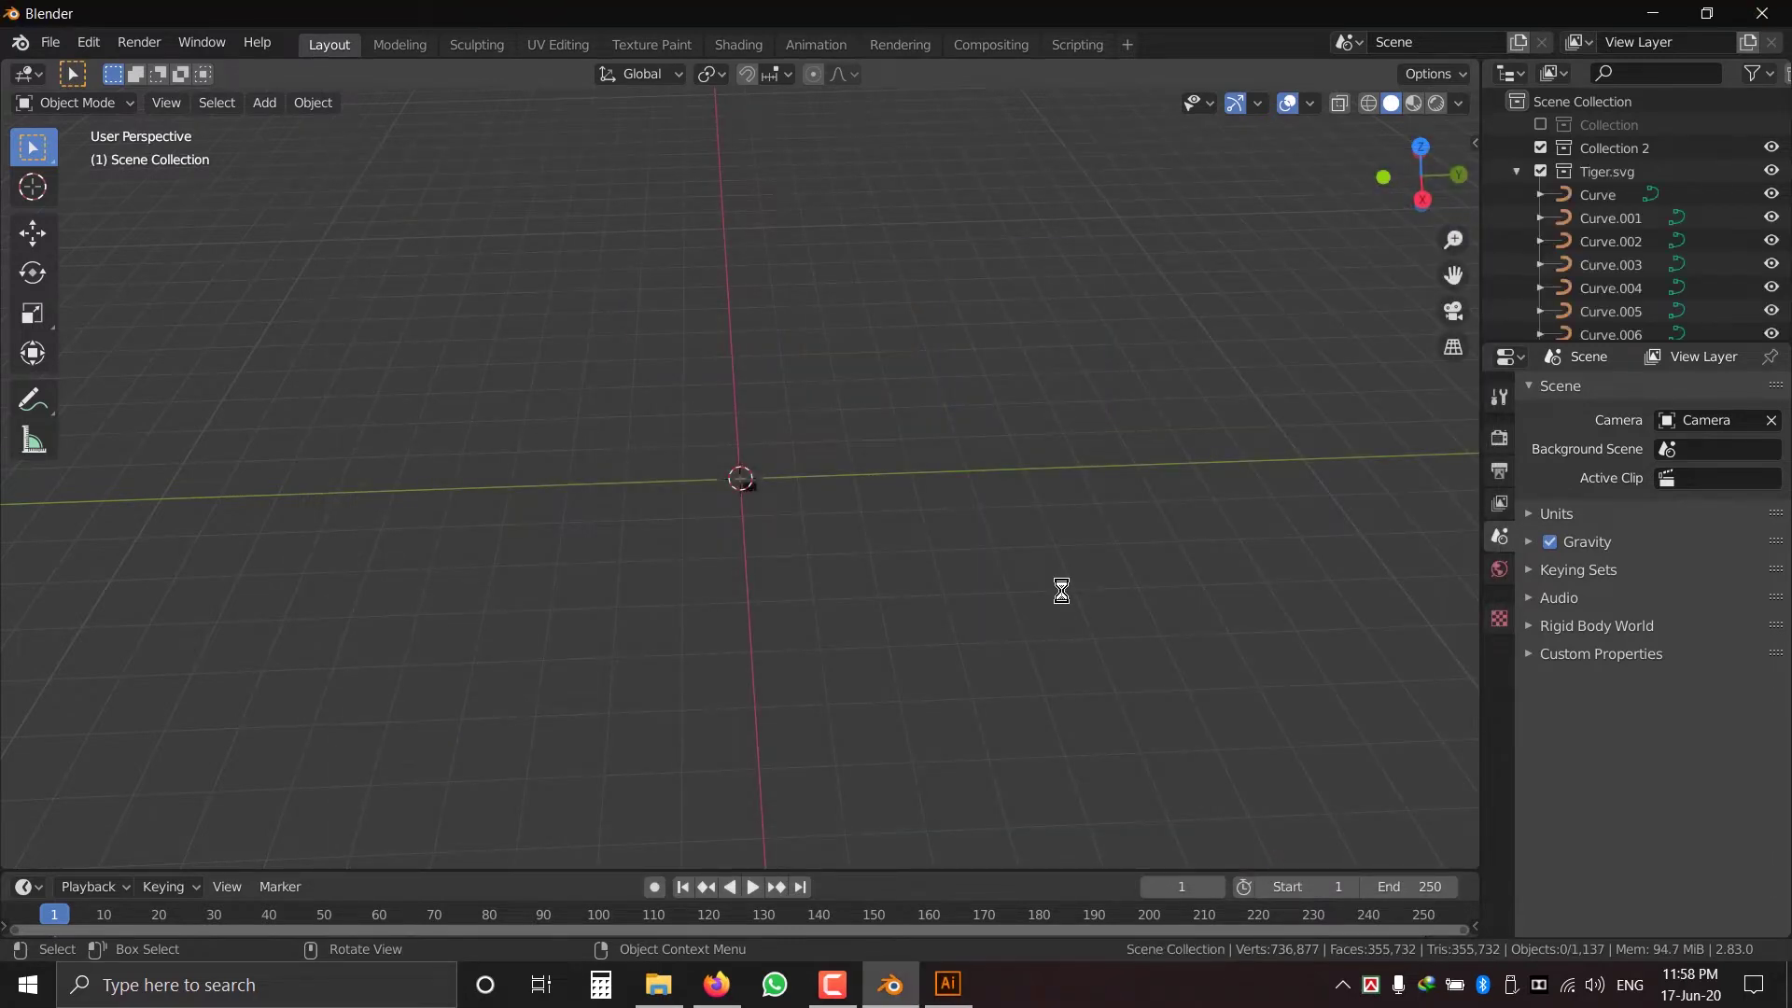
- Select all the imported panther curves in top view and move them so the artwork is centred on the origin
middle_click_drag(1061, 591, 1004, 637)
scroll(791, 541, "up", 8)
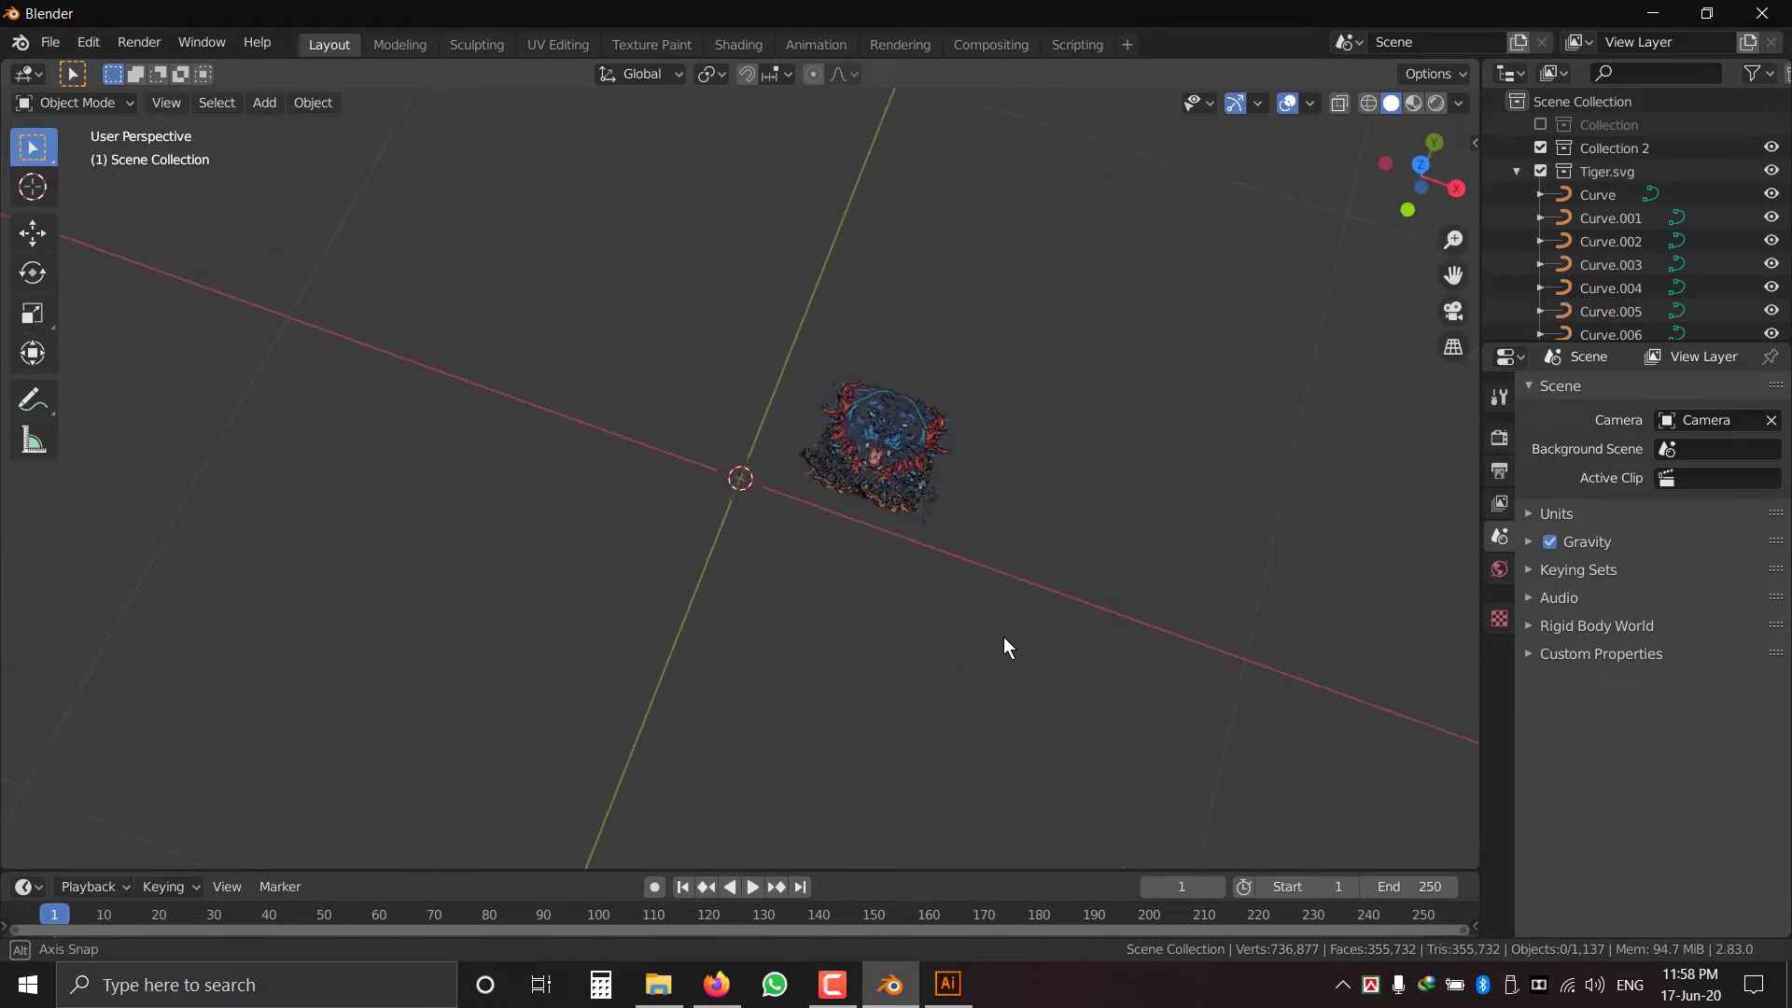
key("KP_7")
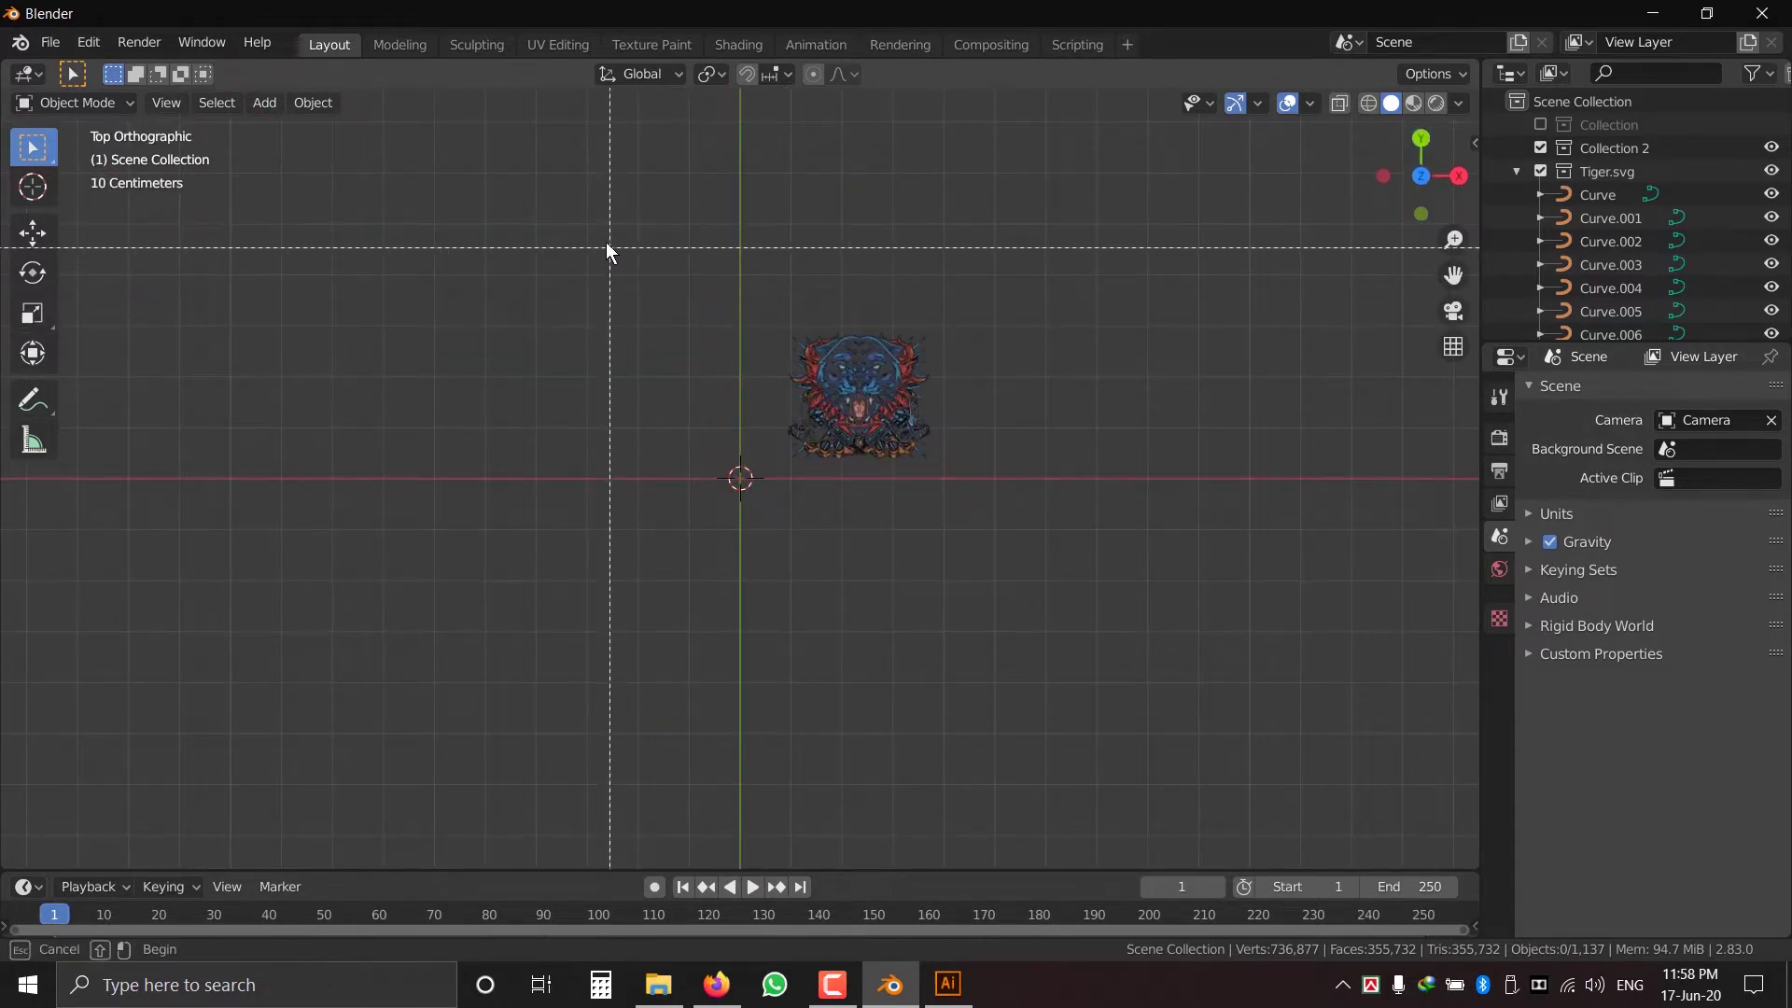
left_click_drag(611, 249, 1107, 588)
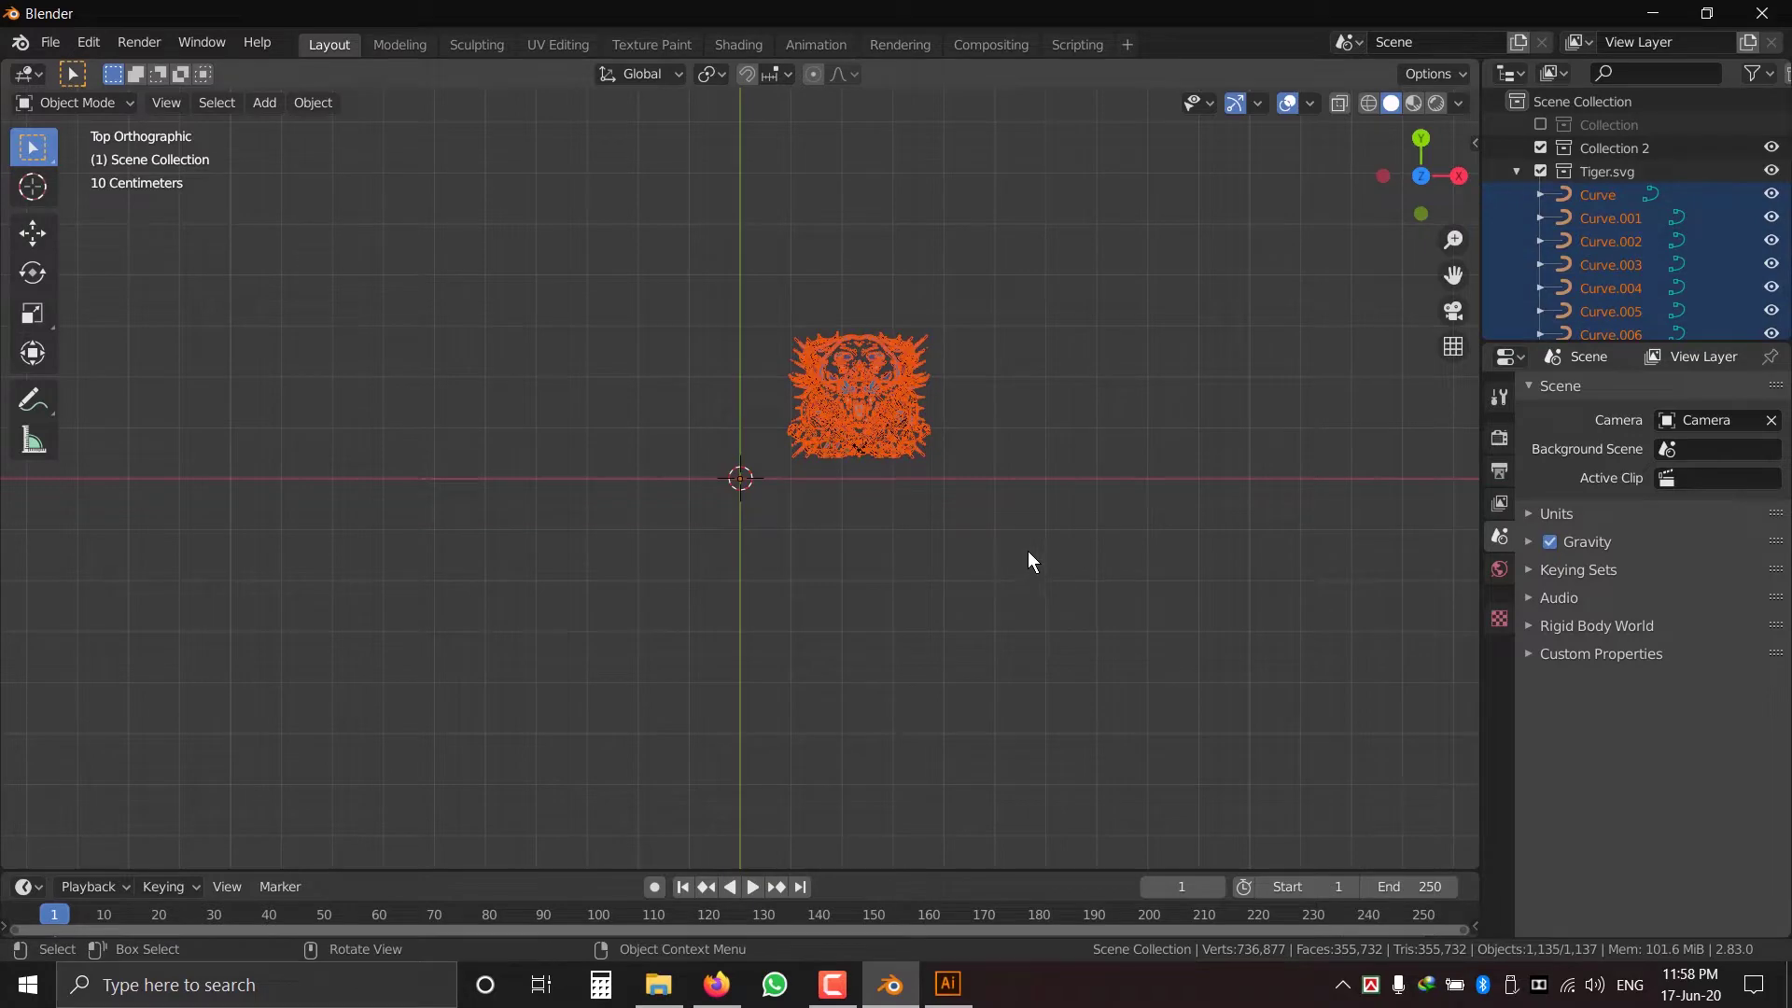
left_click(841, 595)
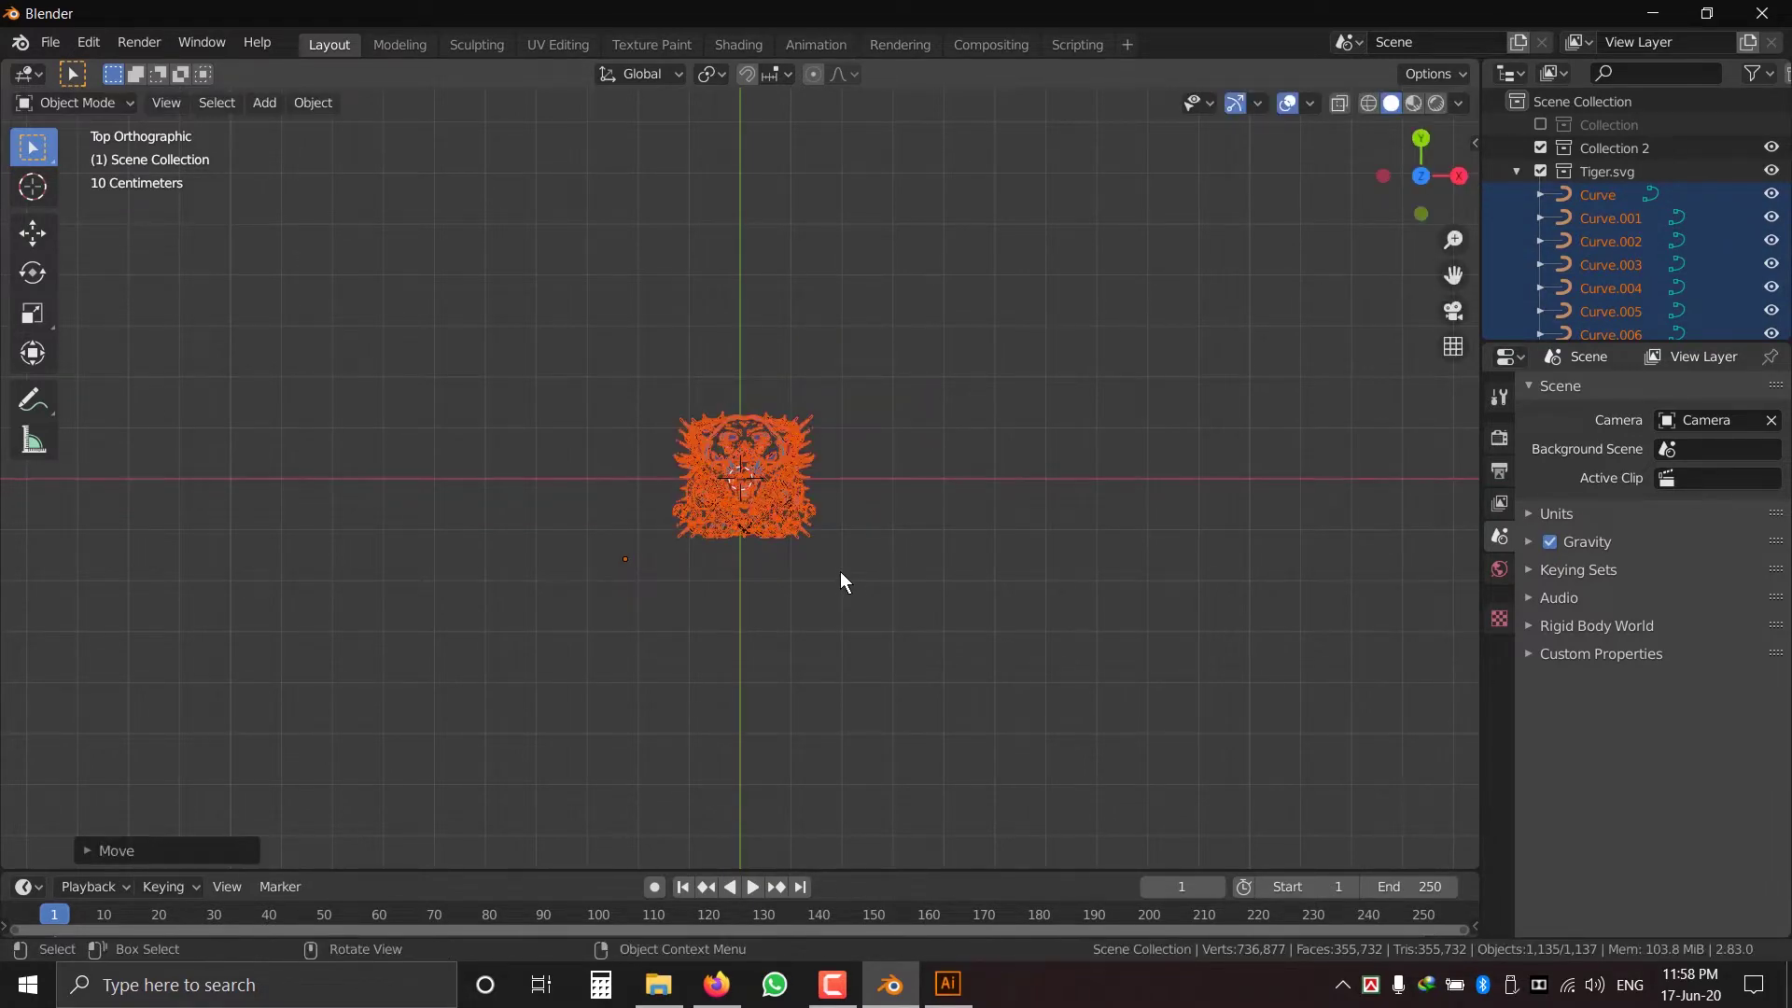
- Scale up the selected panther curves in two passes
key("s")
left_click(1224, 631)
scroll(1223, 631, "down", 5)
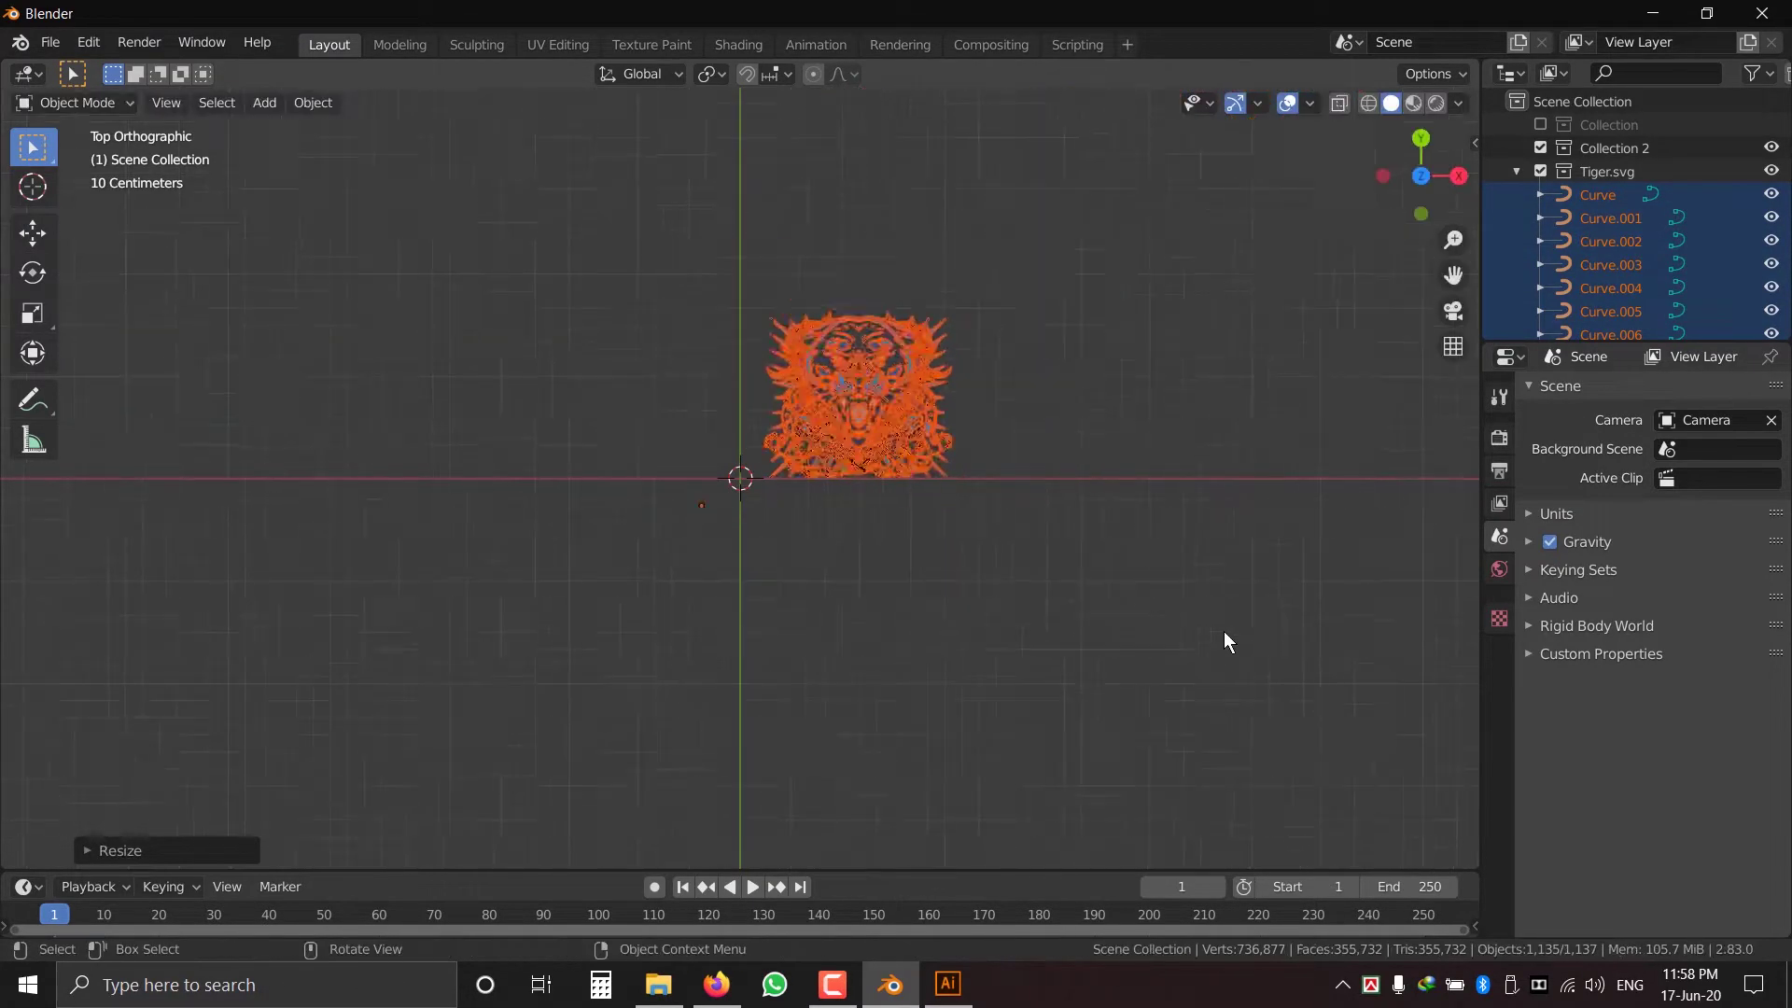
scroll(1101, 630, "down", 2)
key("s")
left_click(1233, 659)
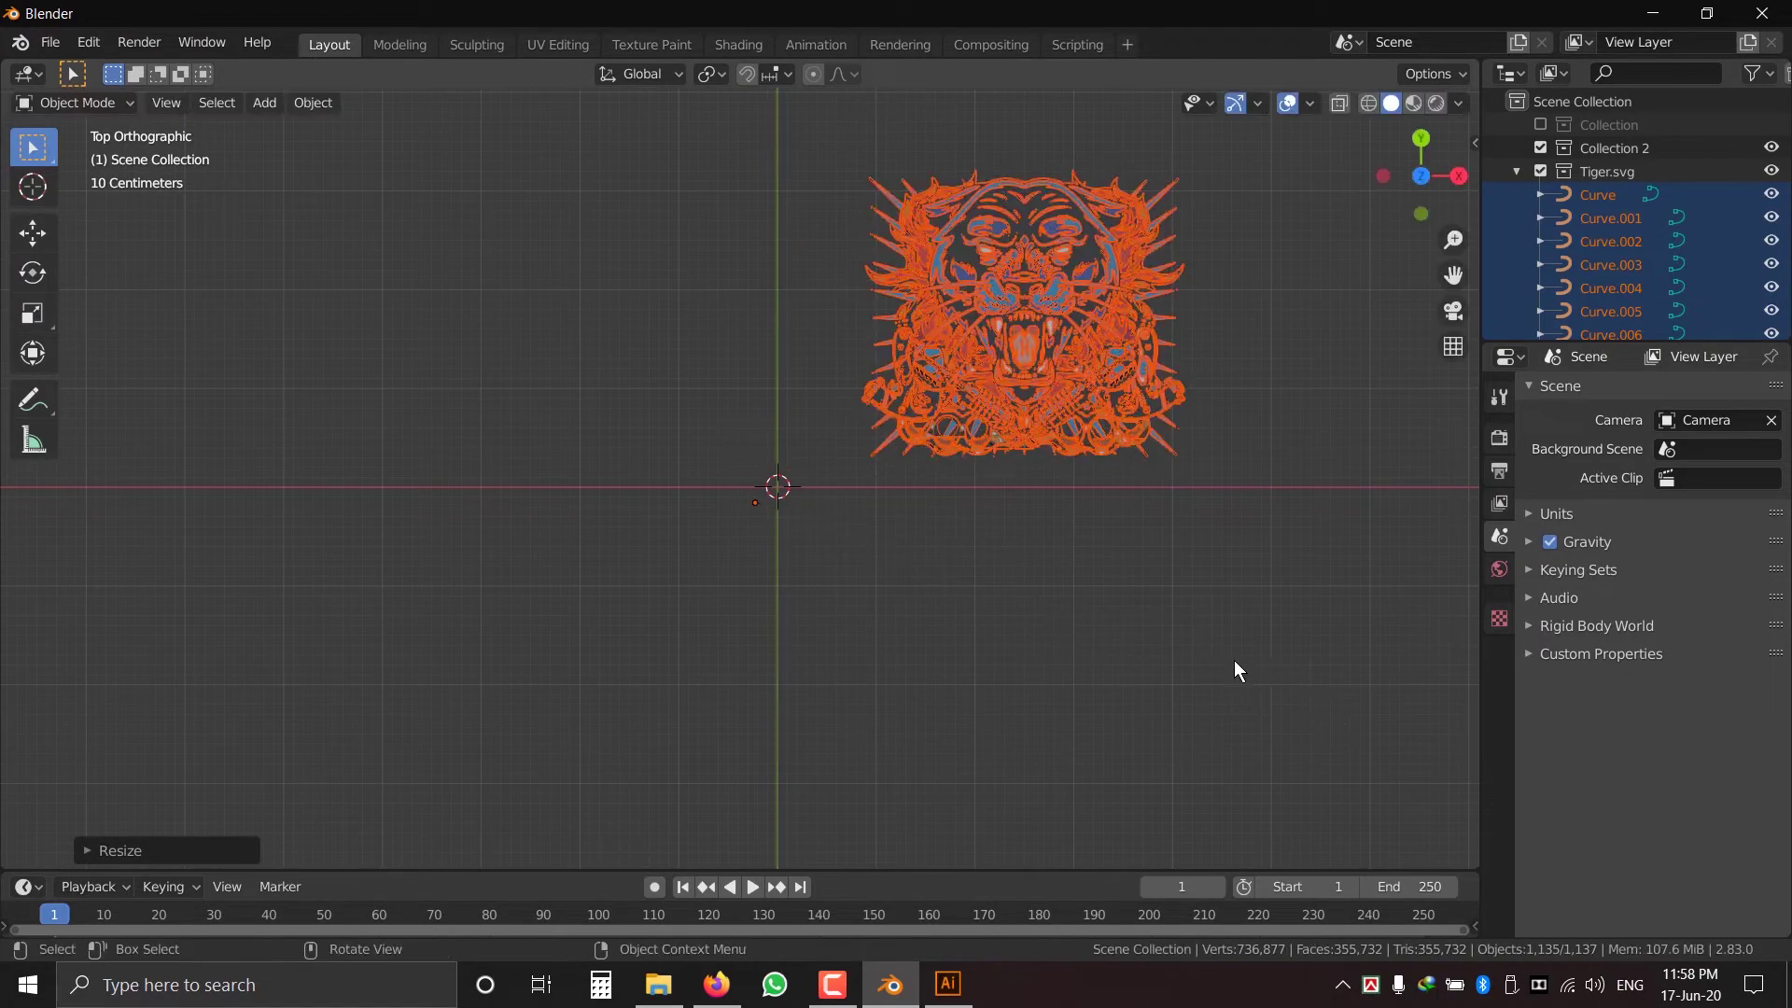
- Move the selected panther curves onto the origin, cancel a further scaling, and deselect everything
key("g")
left_click(988, 817)
key("s")
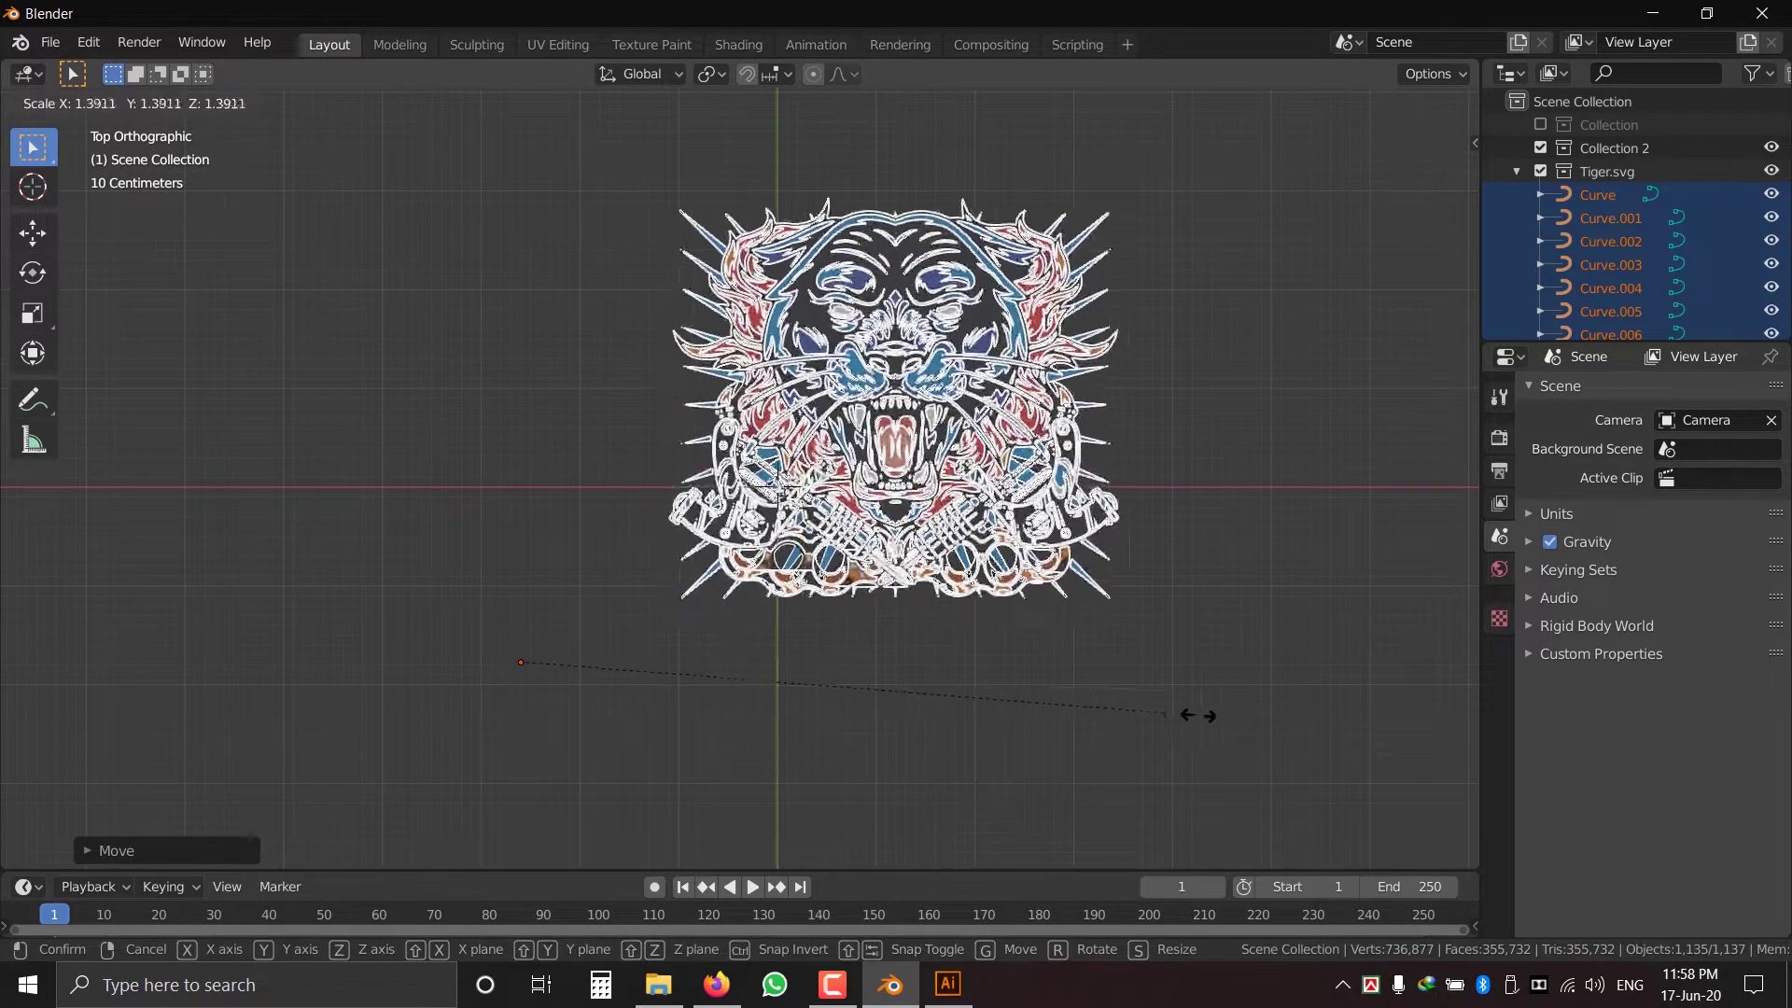
right_click(1041, 753)
middle_click_drag(953, 721, 882, 646)
key("alt+a")
scroll(619, 662, "up", 6)
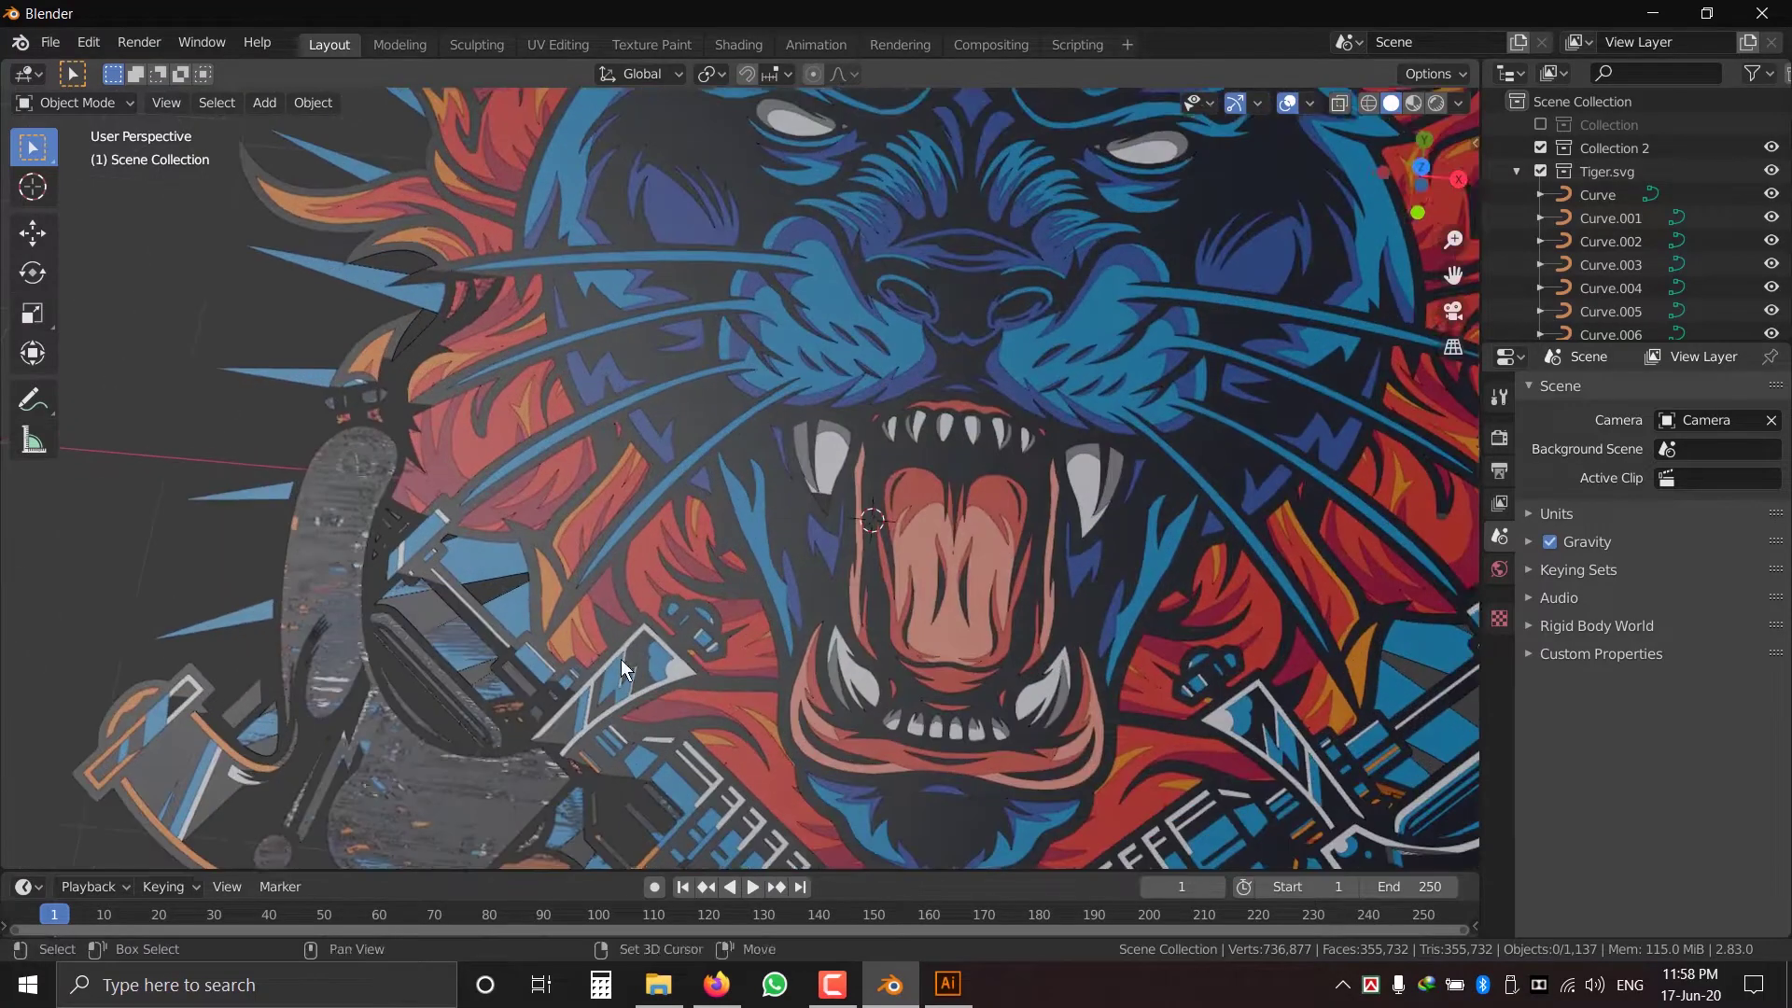
- Select the black outline curve of the panther artwork
middle_click_drag(625, 667, 799, 522)
middle_click_drag(691, 625, 733, 668)
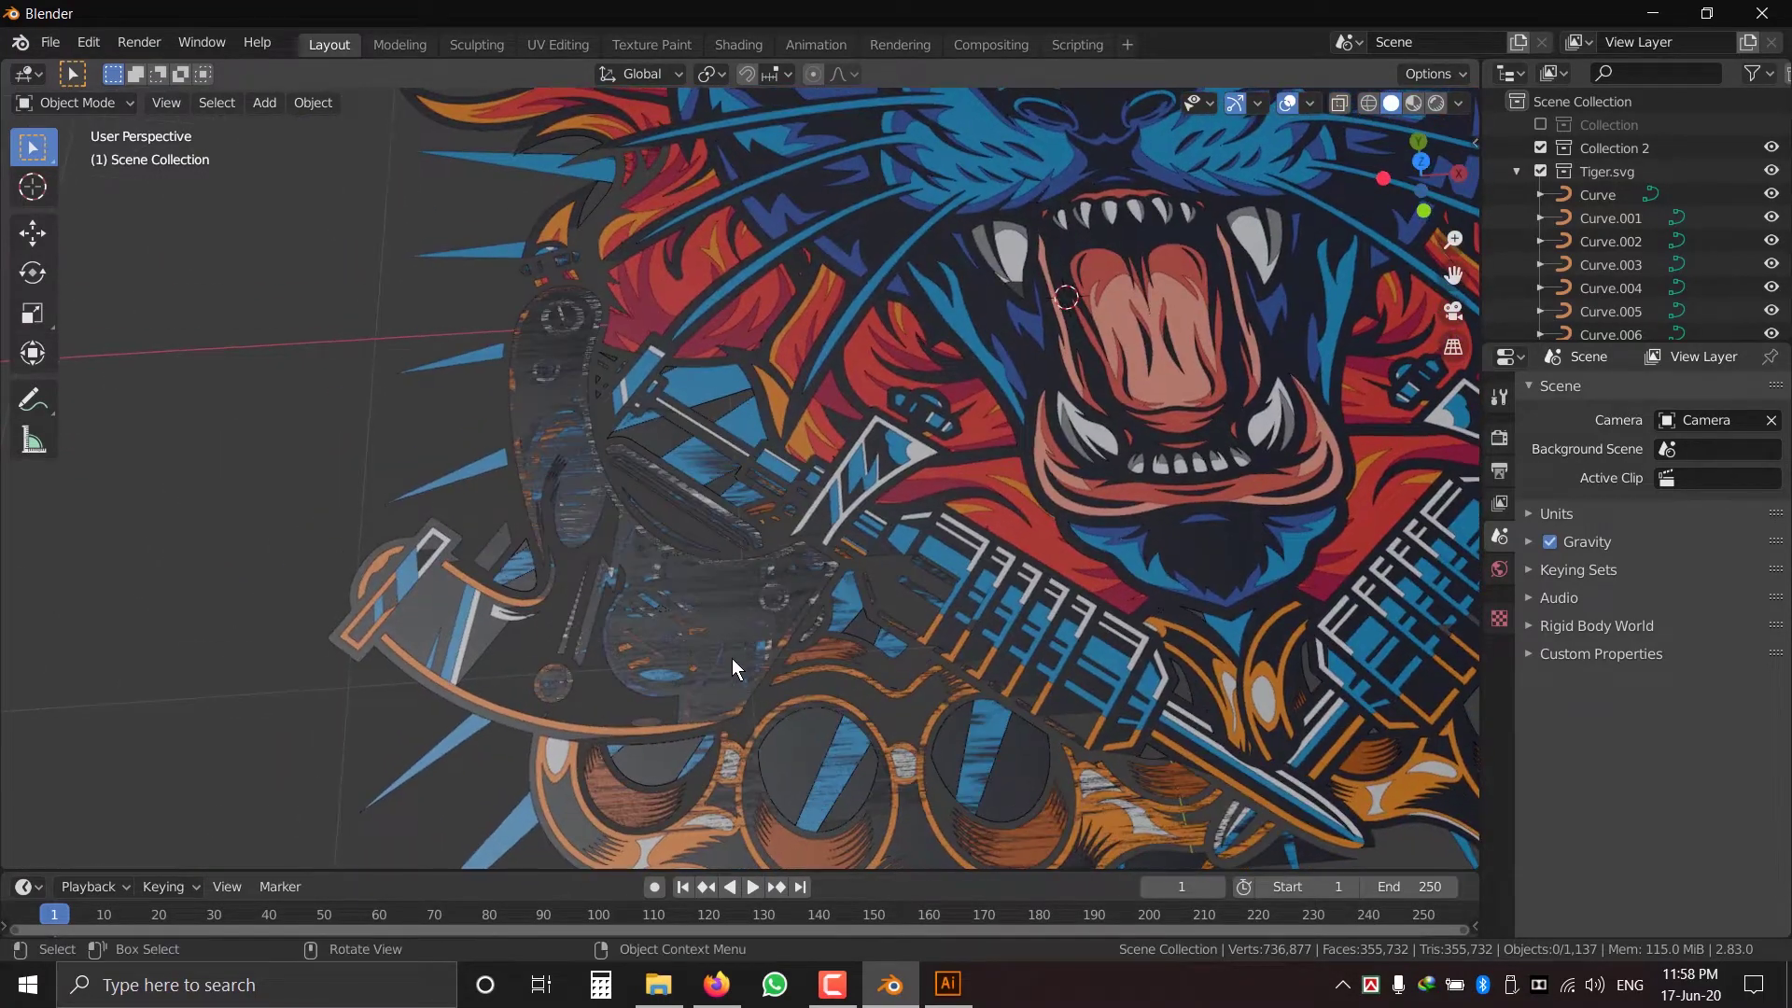
left_click(791, 745)
scroll(795, 742, "down", 5)
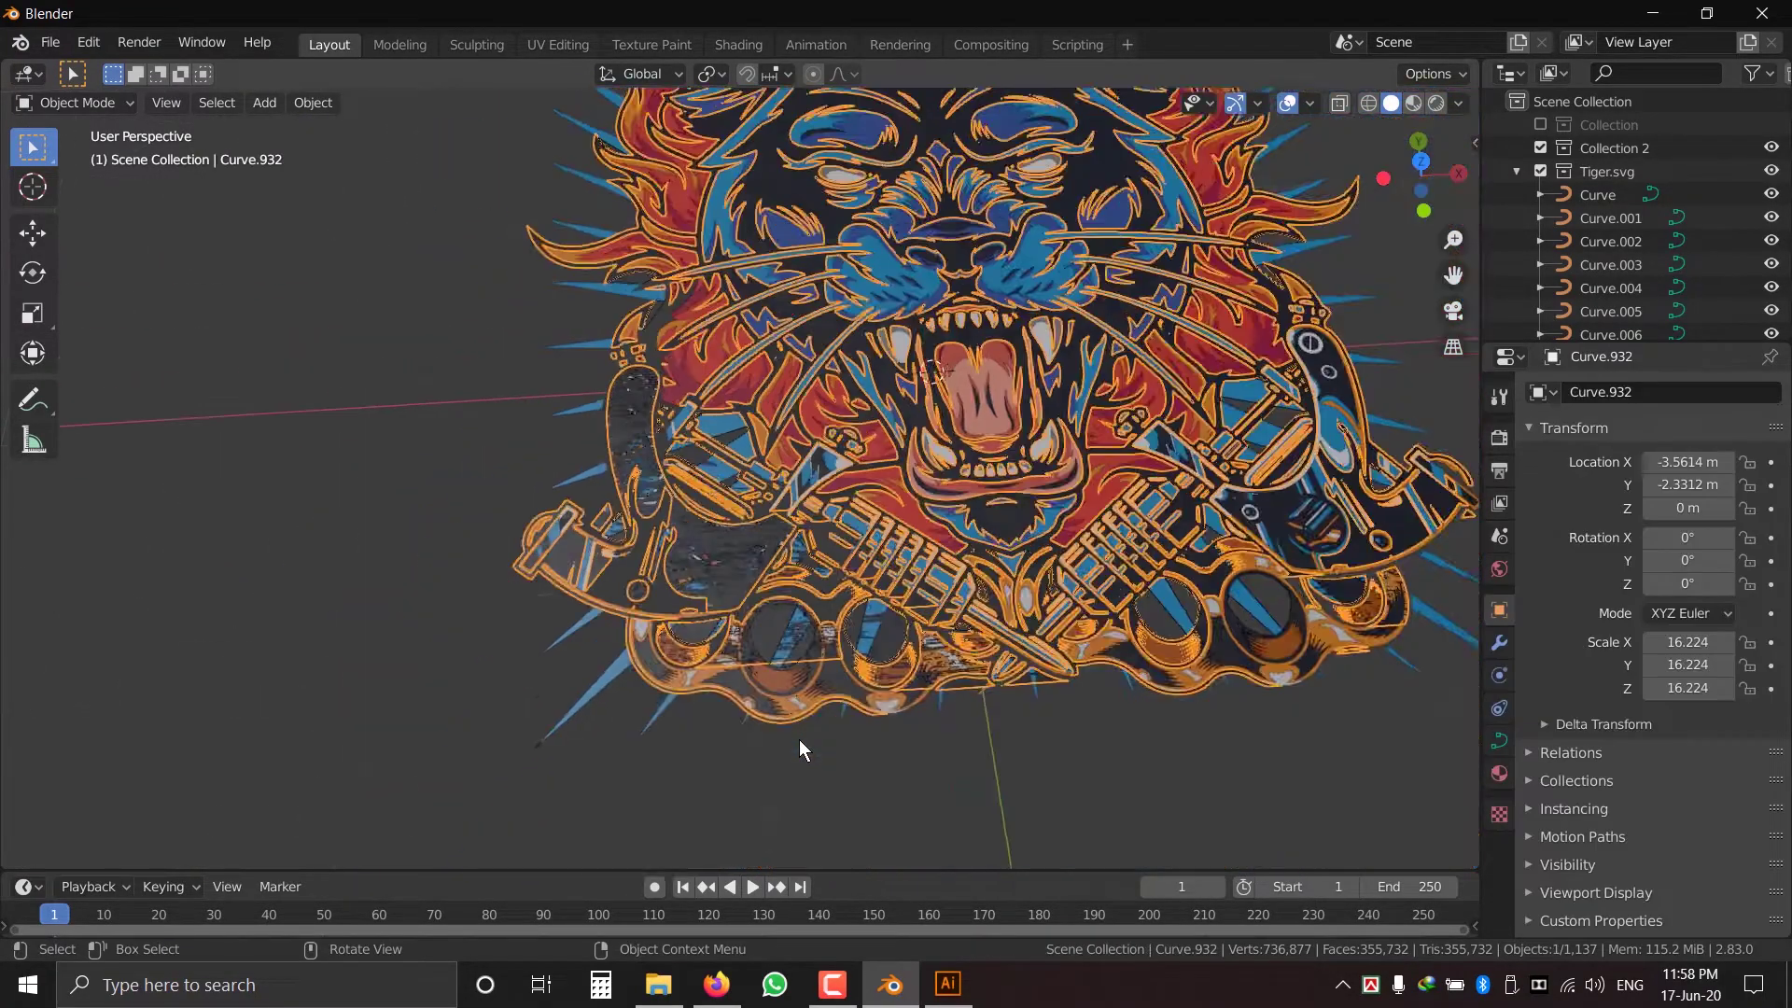
- Try moving the black outline curve away from the coloured artwork, and undo the move
key("g")
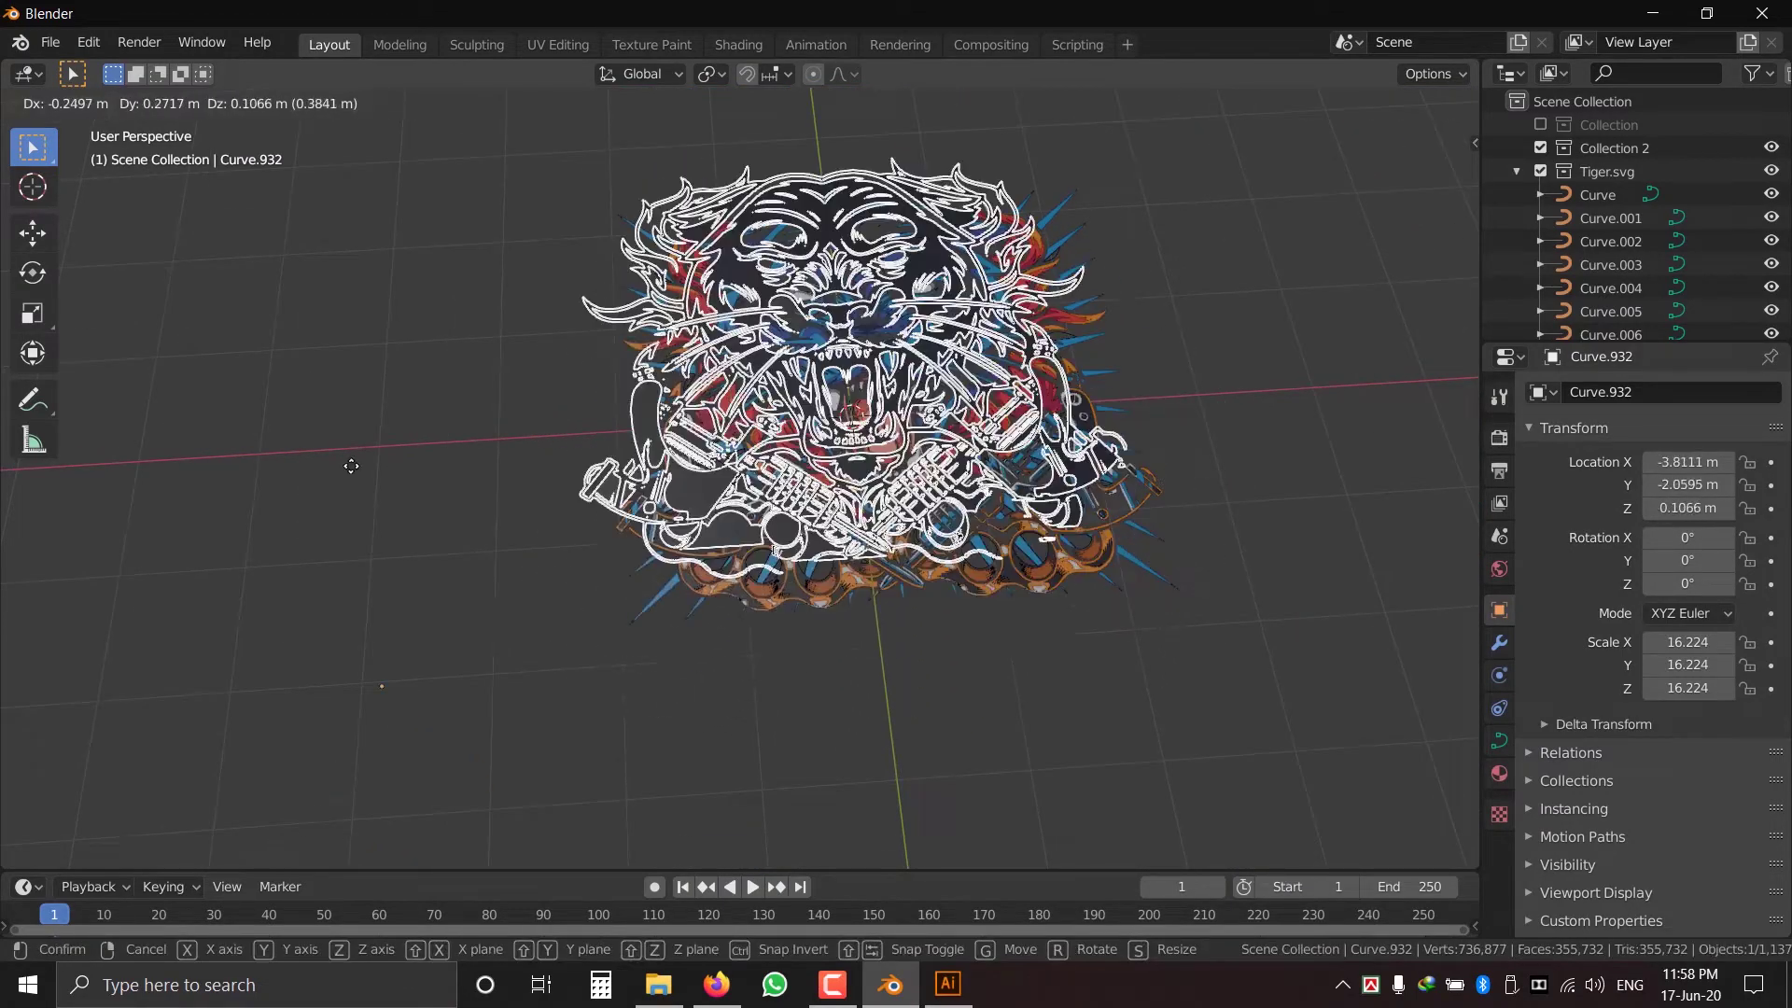
left_click(124, 585)
middle_click_drag(384, 567, 400, 616)
key("ctrl+z")
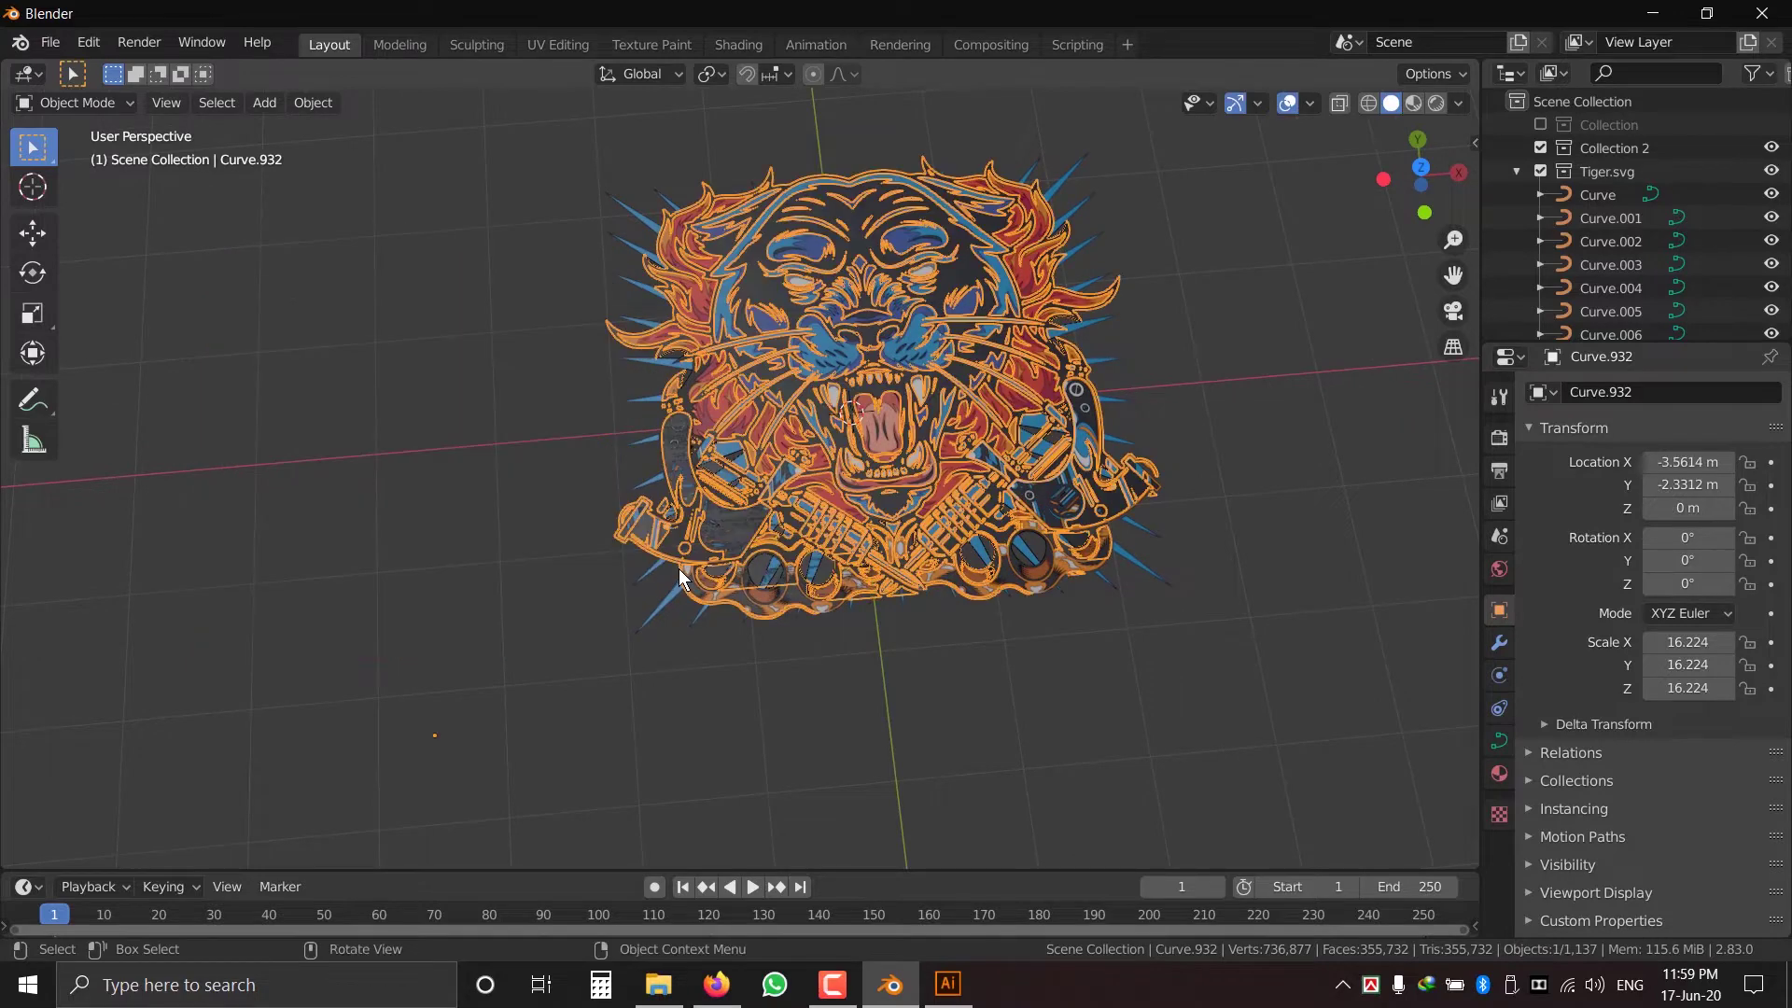
- Move the selected black outline curve into a new collection named "Black part" and exclude that collection from the view layer
middle_click_drag(767, 583, 917, 513)
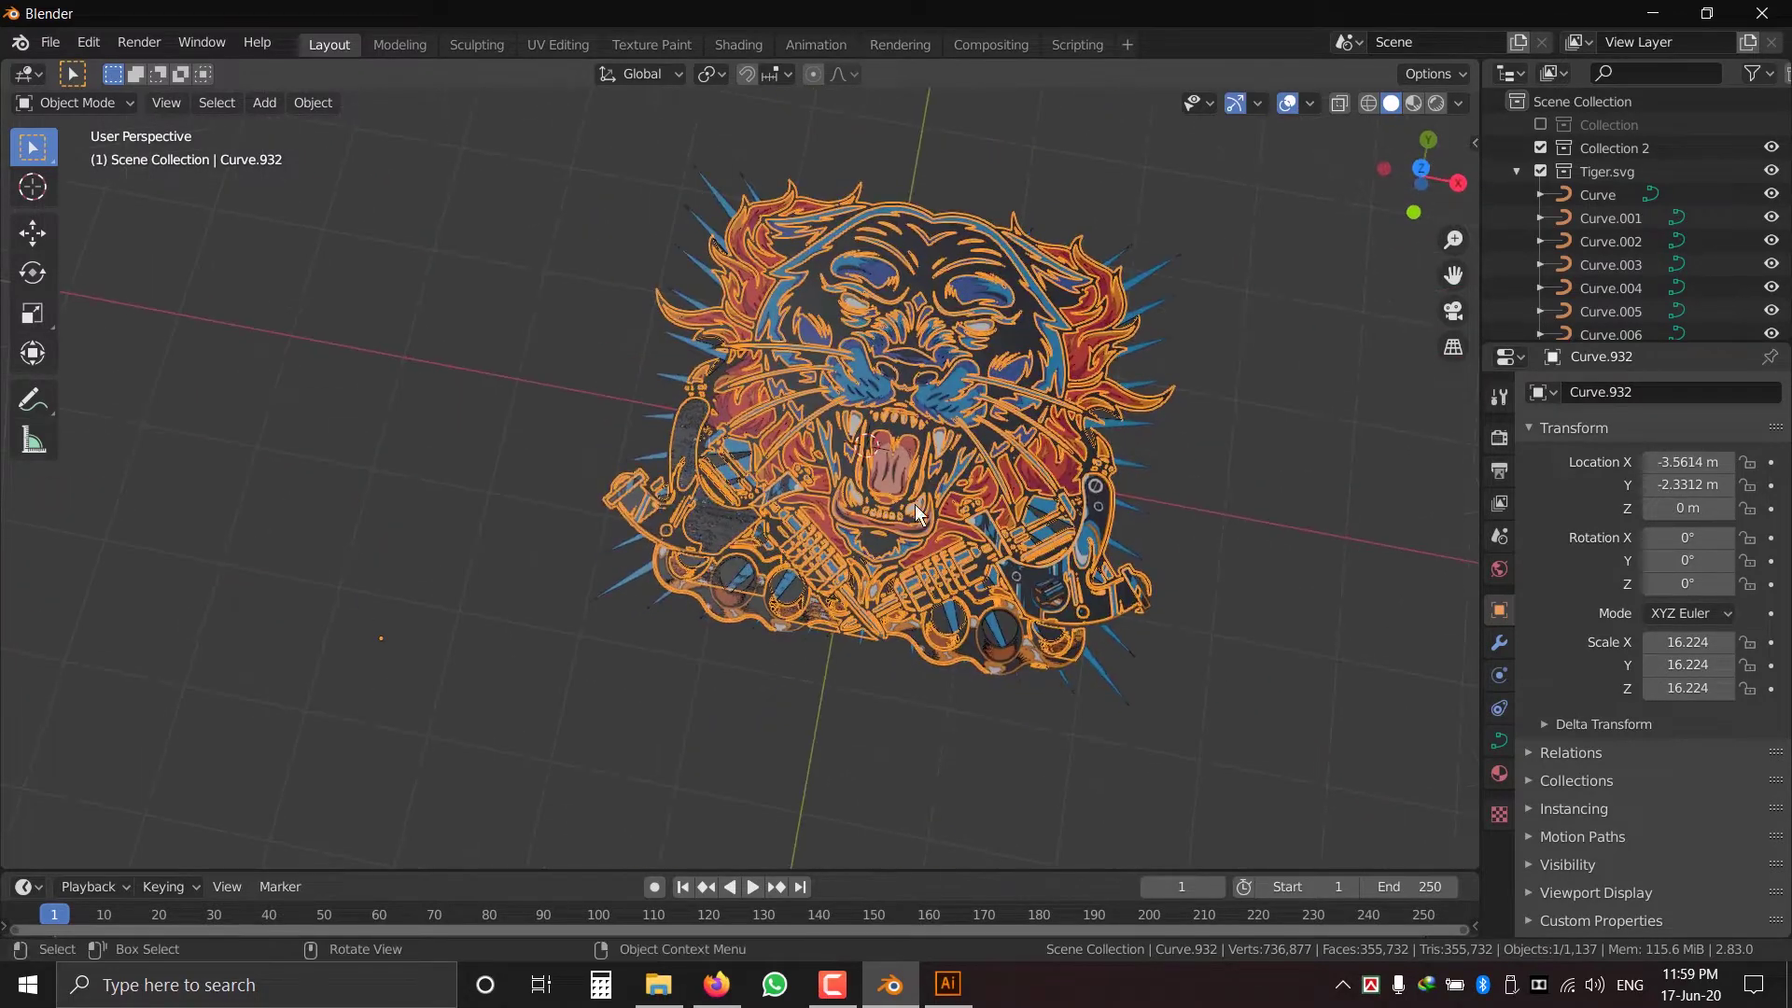
left_click(1516, 172)
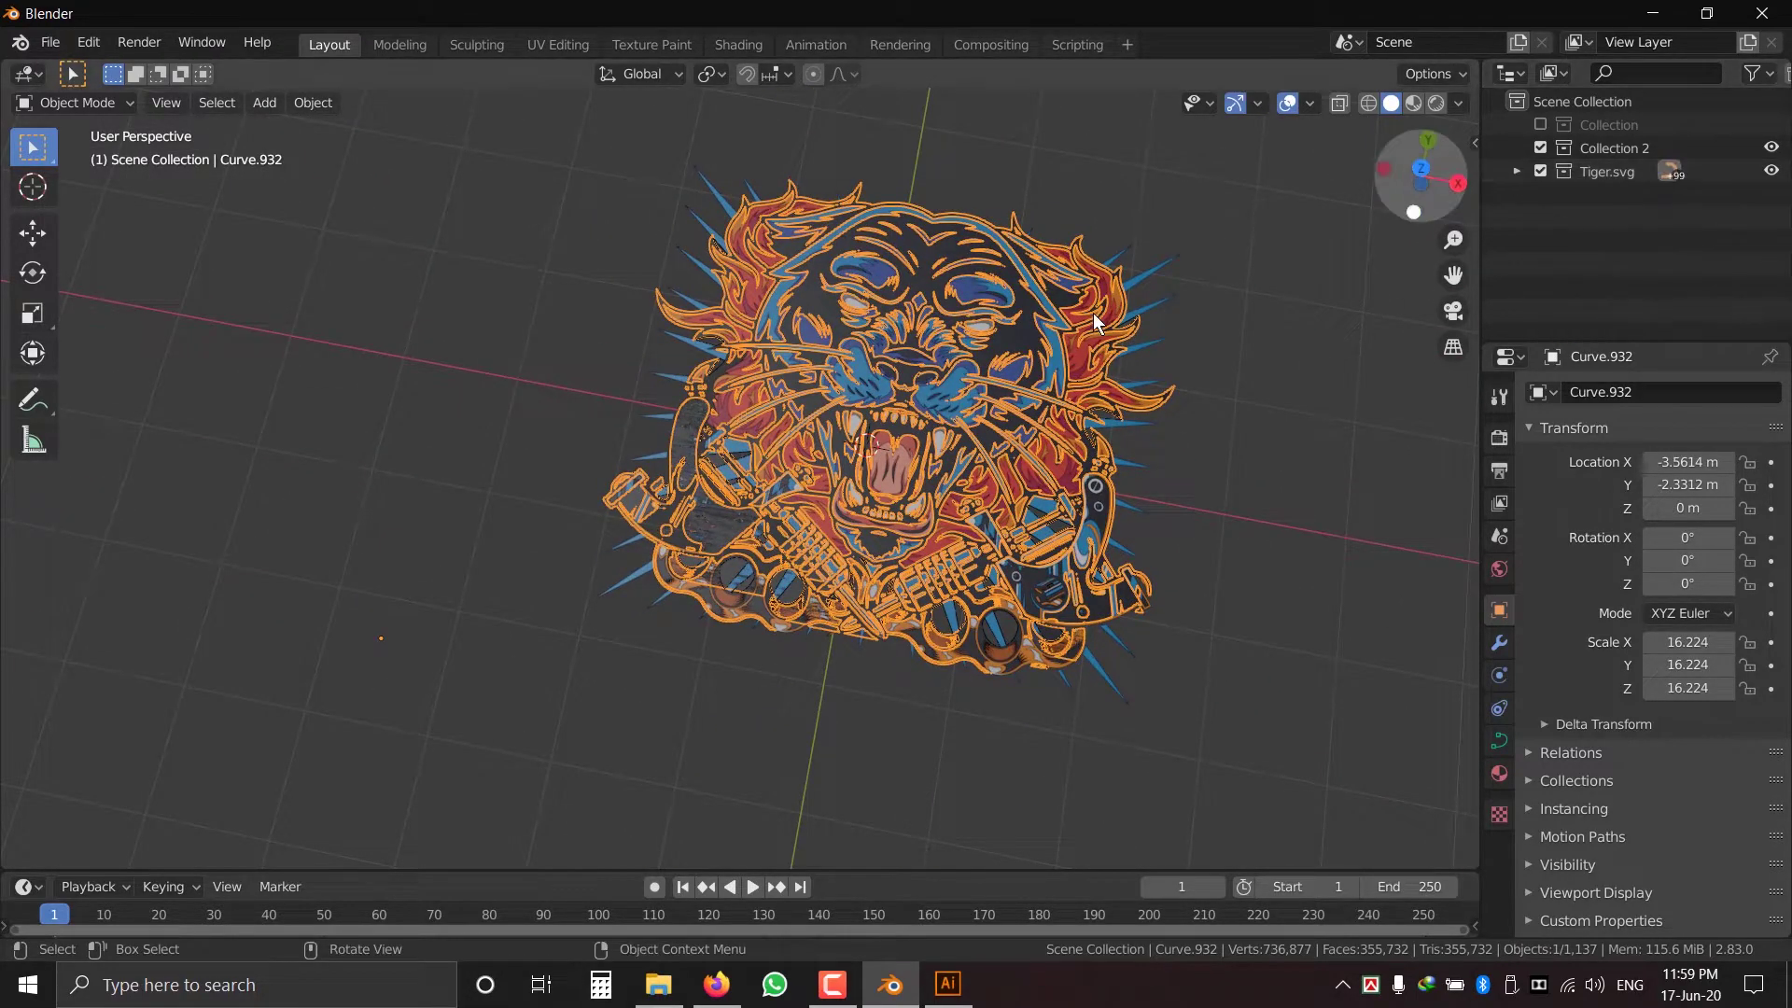
key("m")
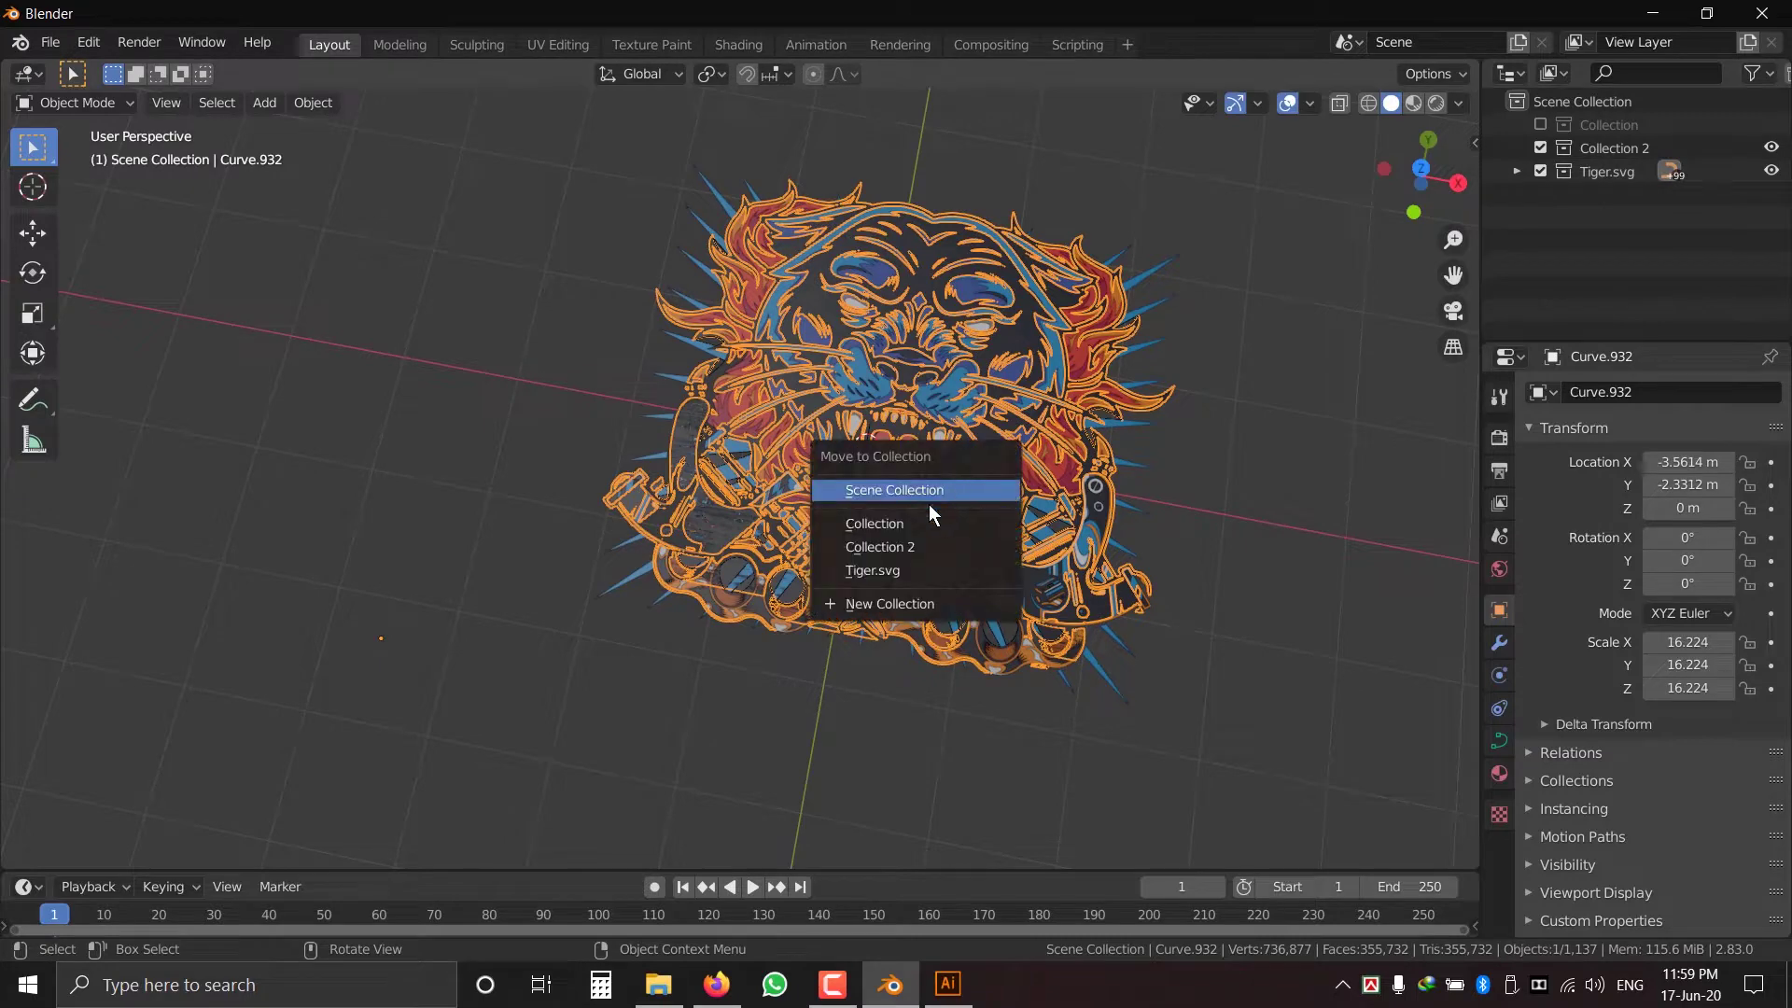
left_click(878, 604)
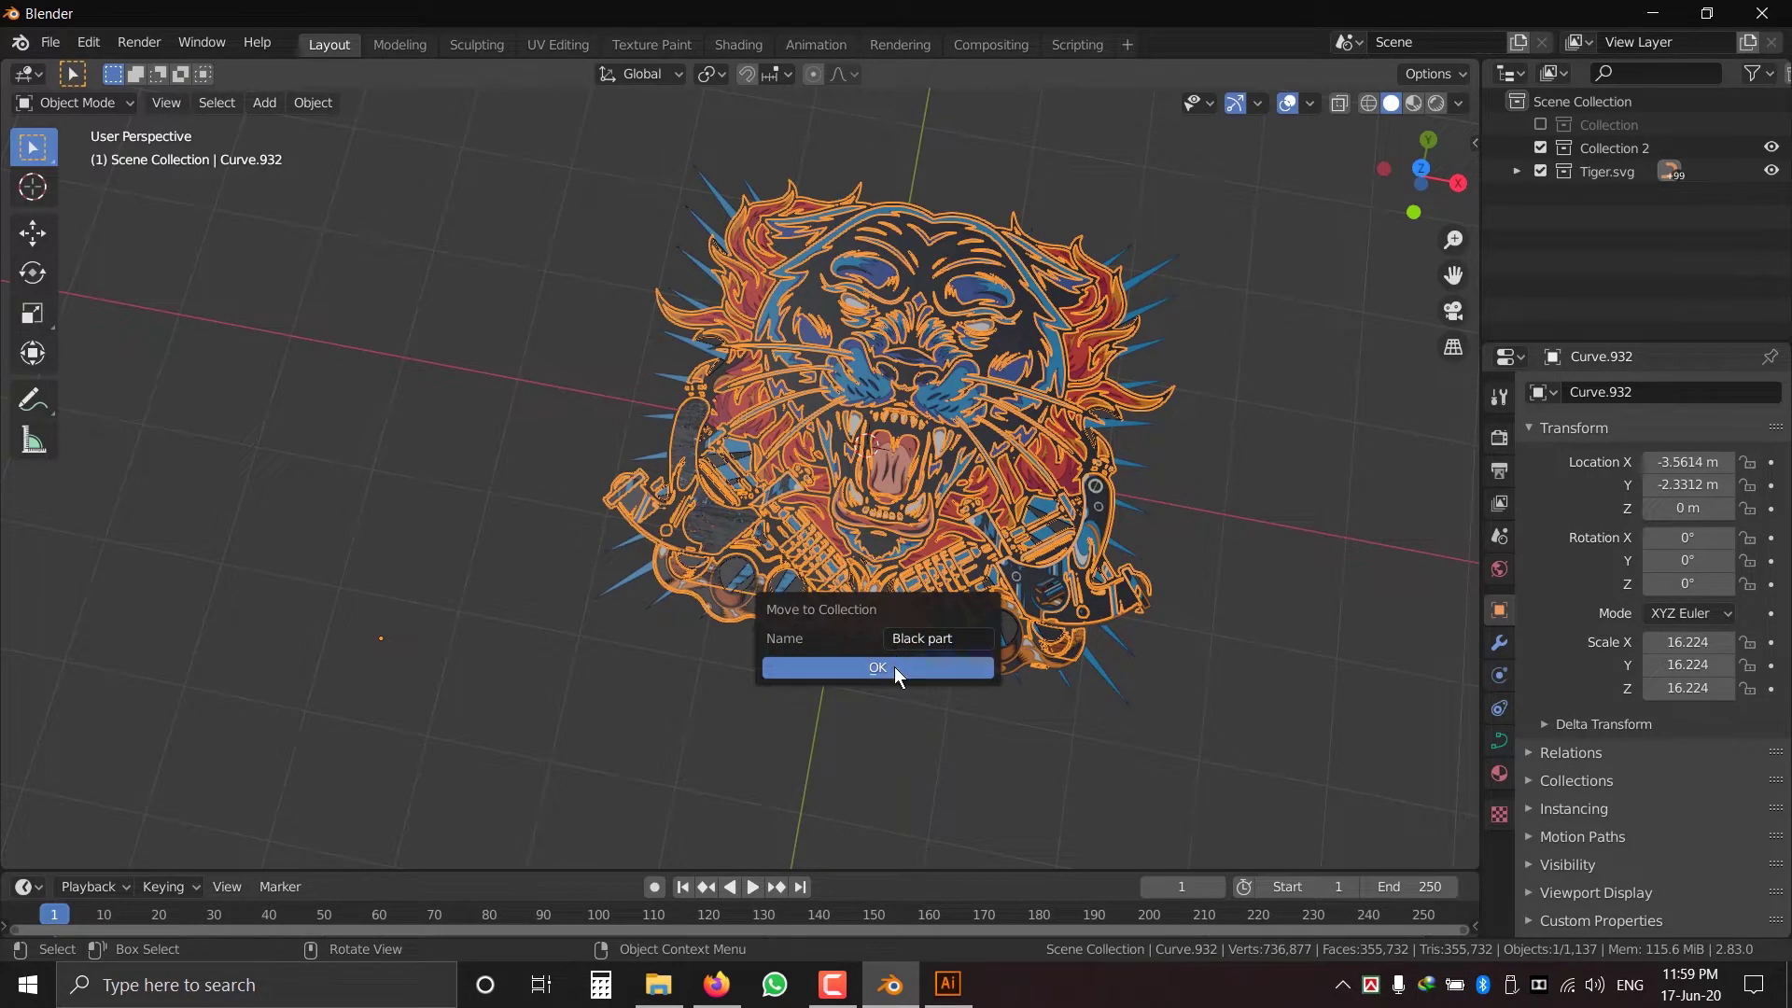
left_click(894, 666)
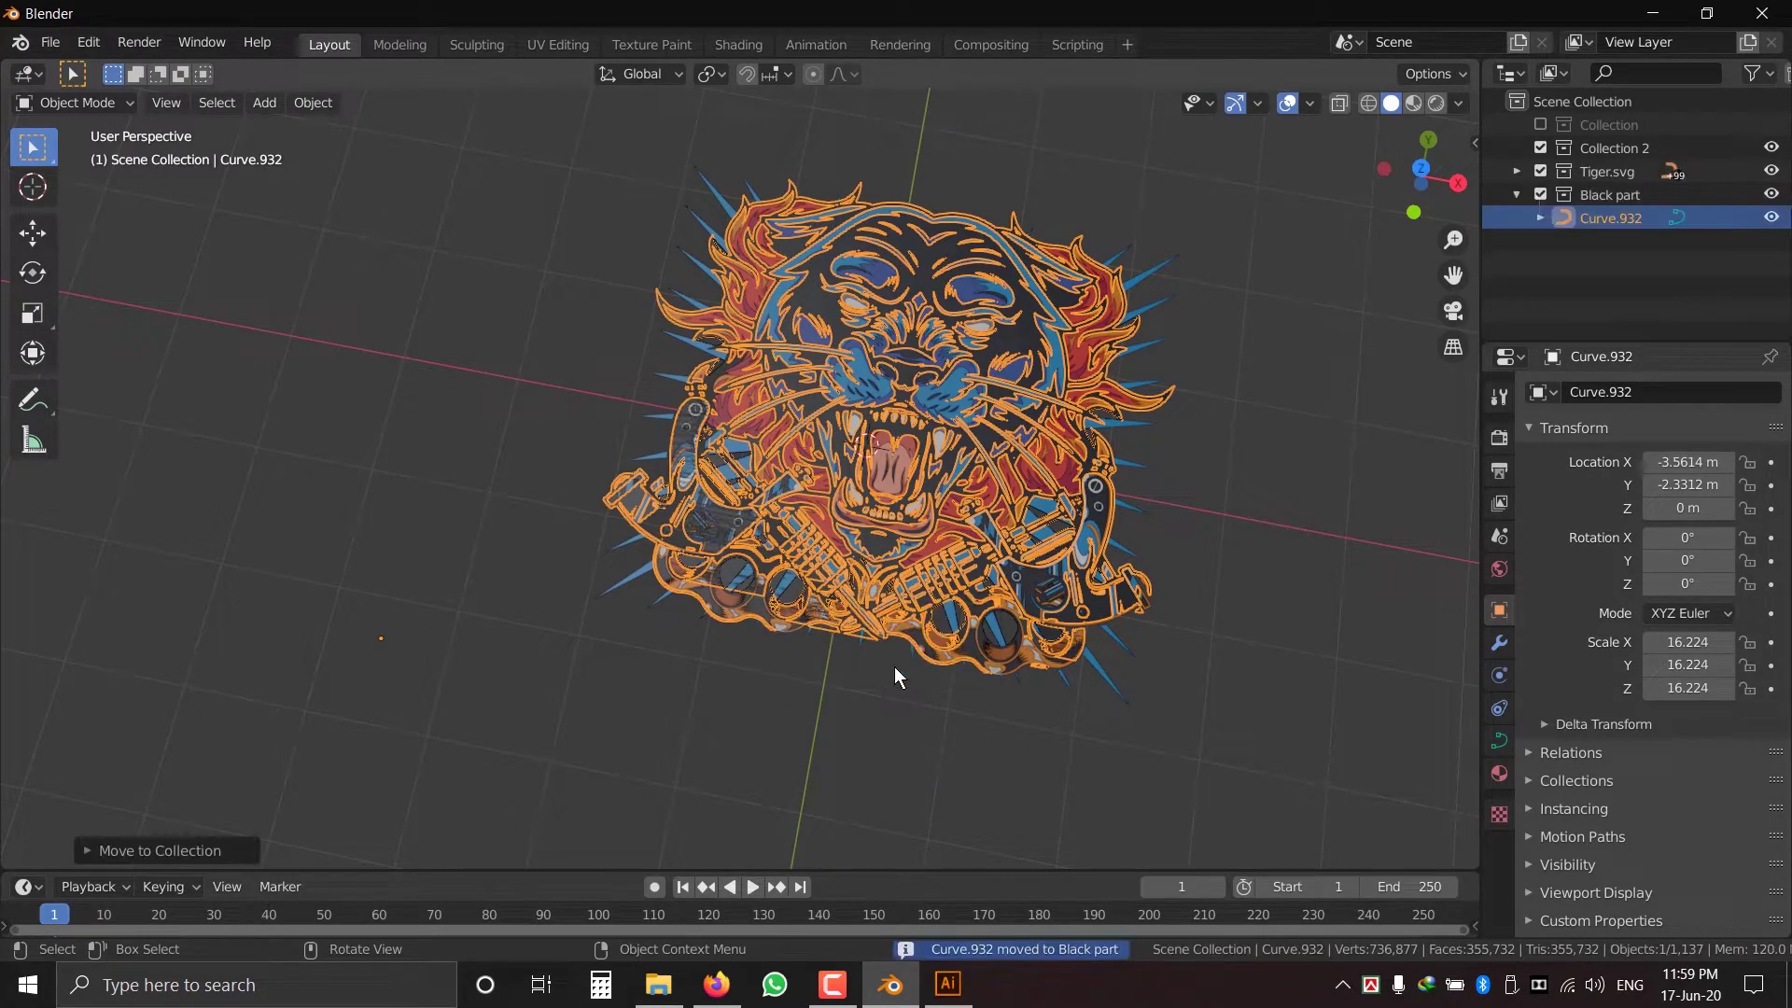
left_click(1537, 194)
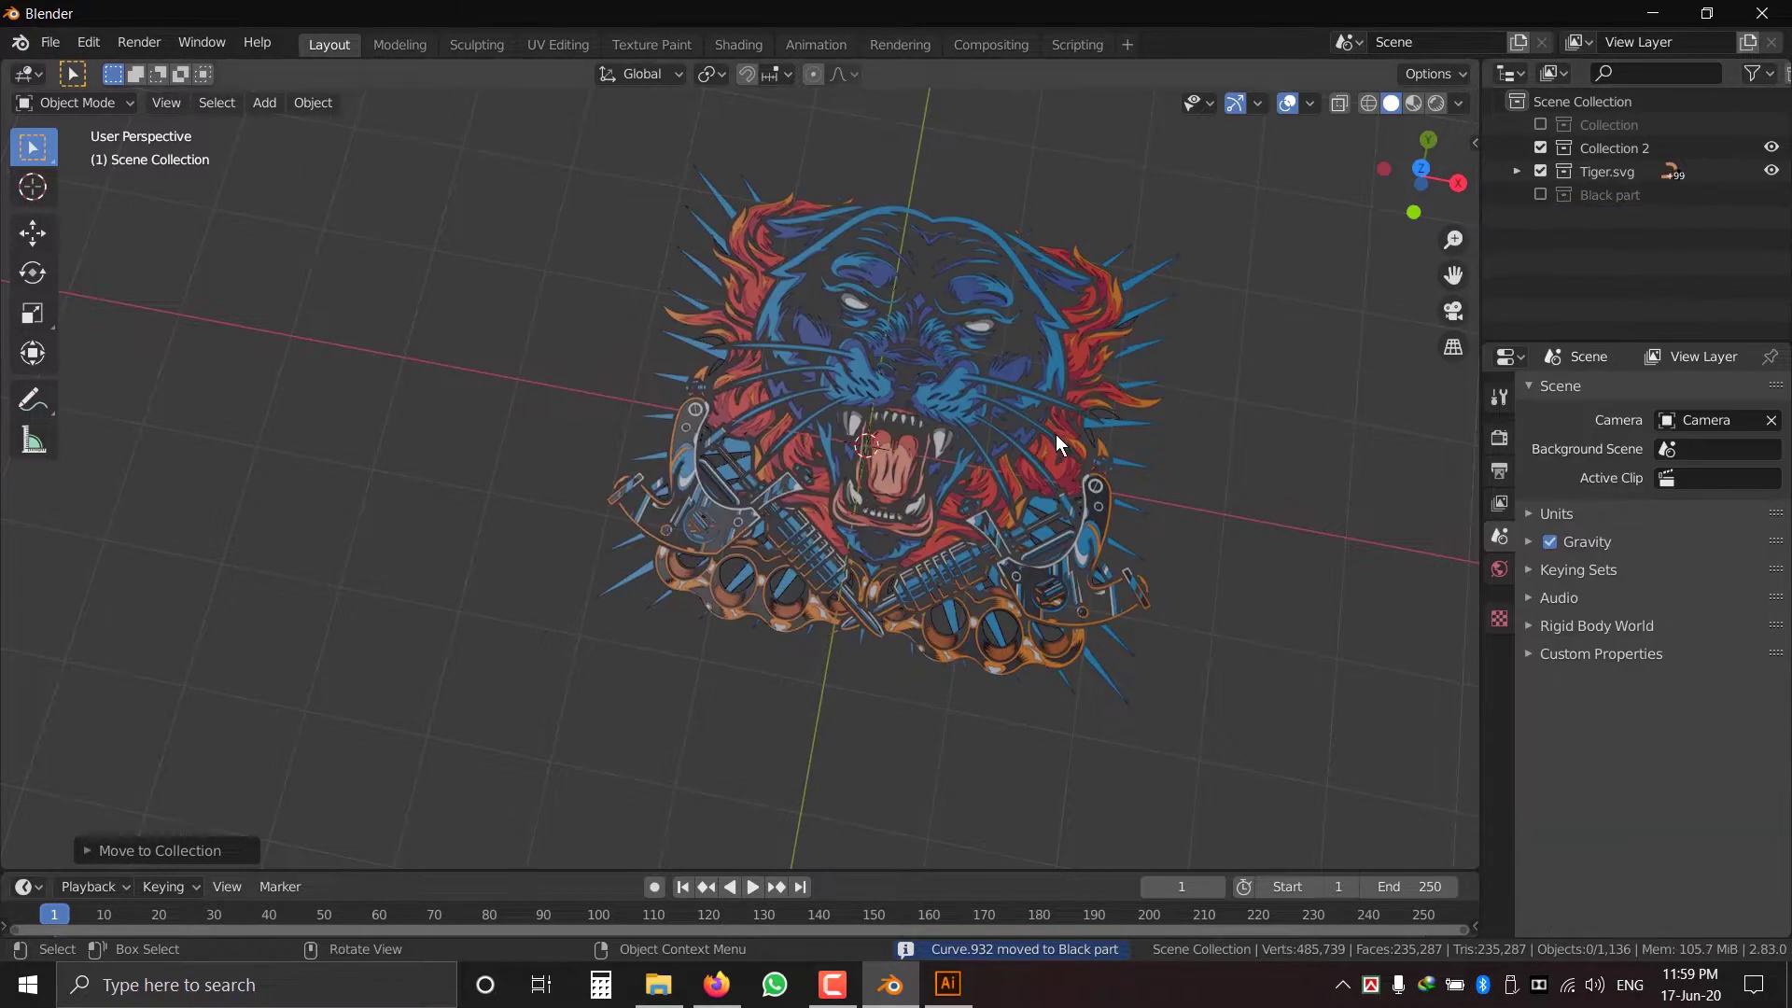
- Select all the remaining coloured curves, make one of them active, and convert them to meshes
middle_click_drag(1056, 434, 889, 597)
scroll(921, 507, "up", 3)
scroll(877, 642, "down", 3)
left_click_drag(353, 112, 1228, 830)
mouse_move(969, 623)
middle_mouse_down()
mouse_move(964, 588)
mouse_move(970, 609)
middle_mouse_up()
left_click(786, 629, "shift")
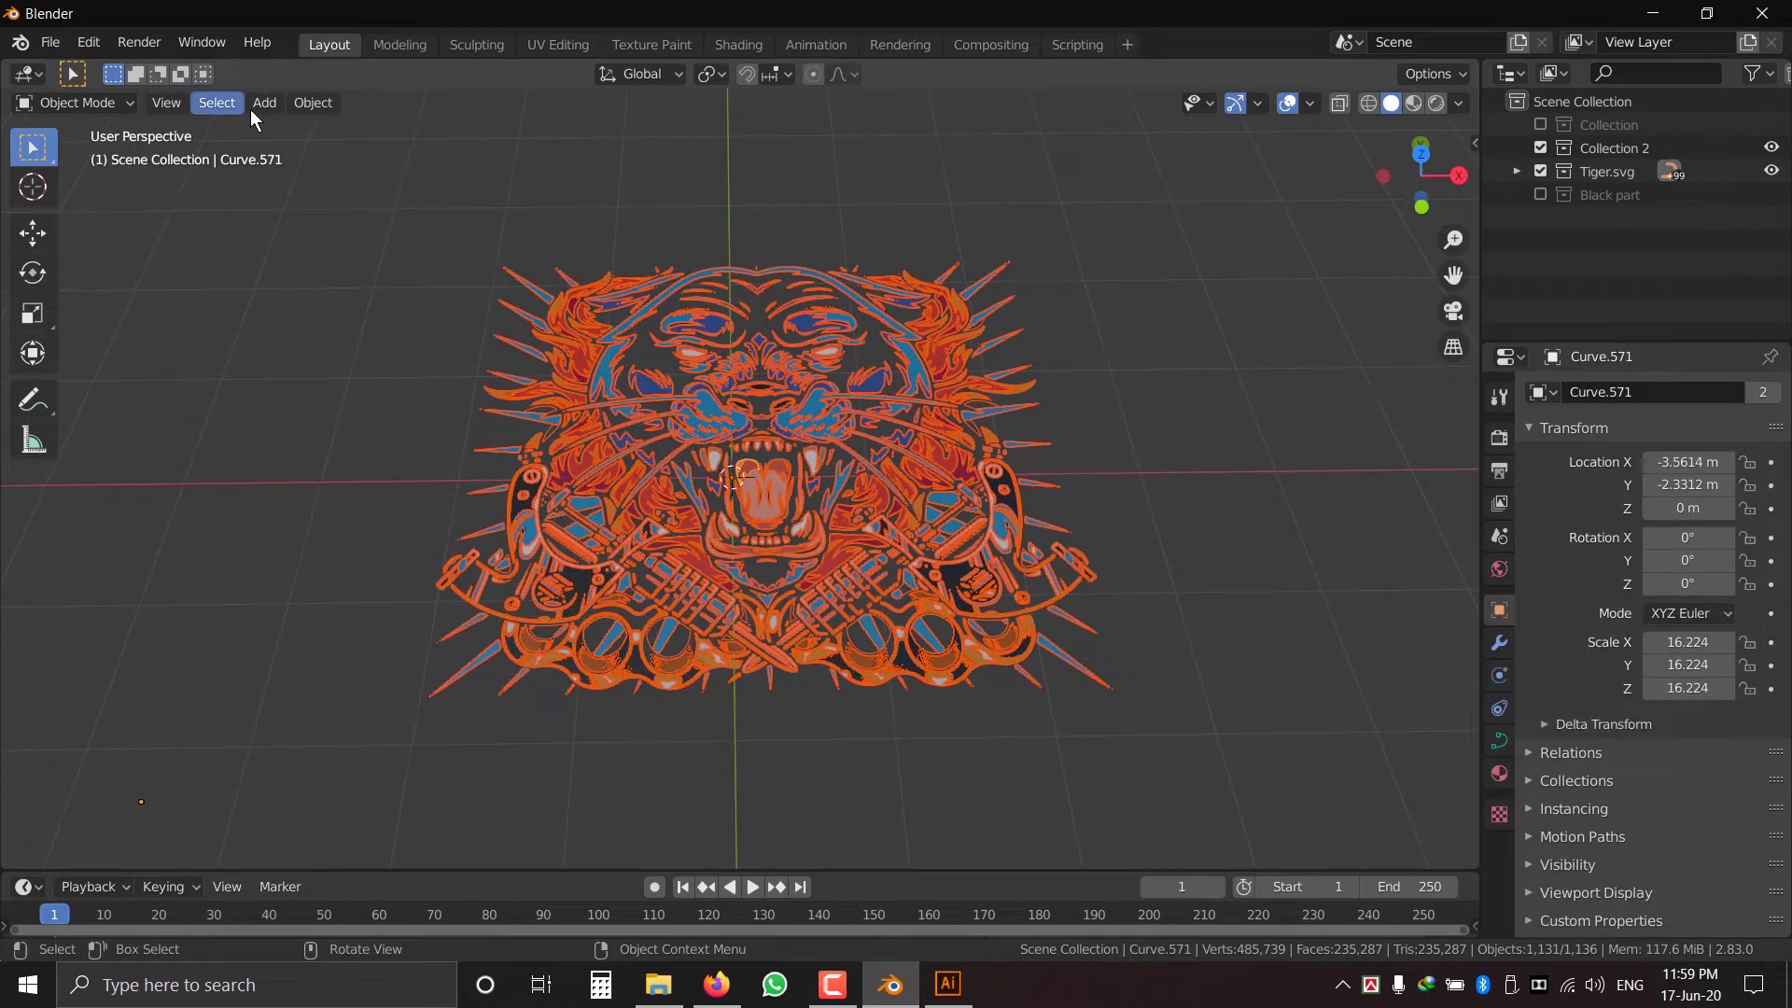
left_click(308, 102)
mouse_move(394, 715)
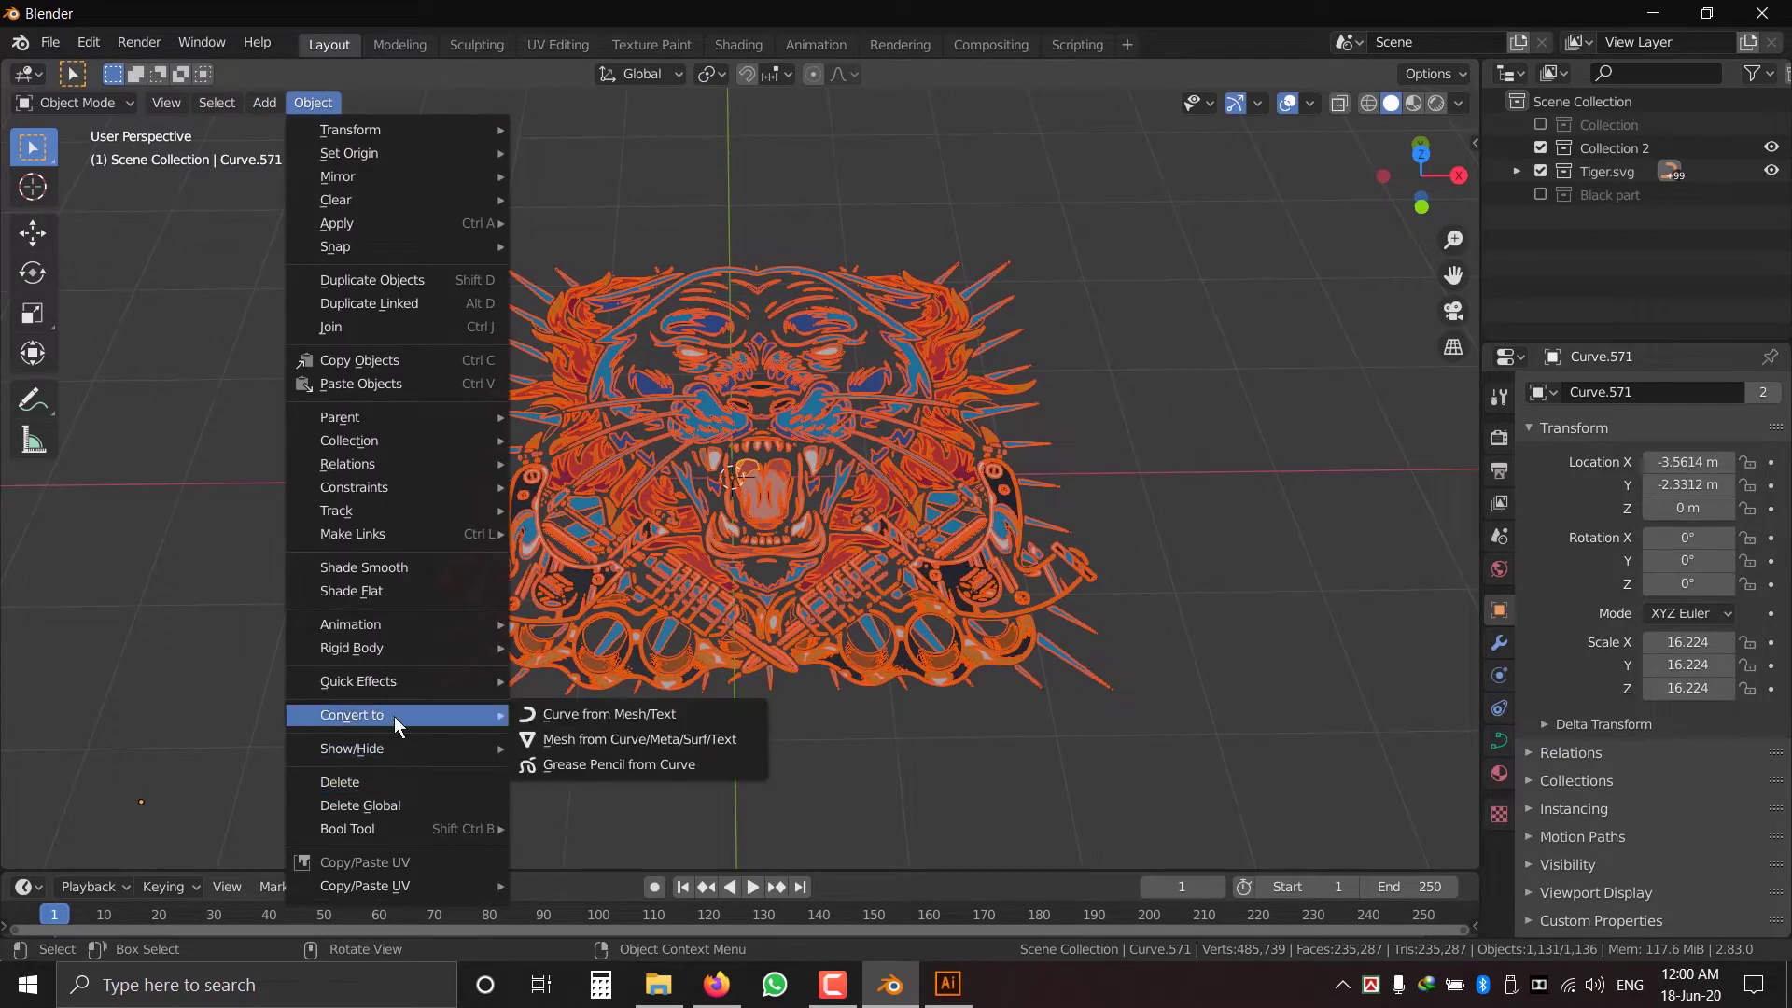
left_click(668, 741)
- Merge all vertices of the coloured meshes by distance in Edit Mode and return to Object Mode
middle_click_drag(709, 685, 887, 562)
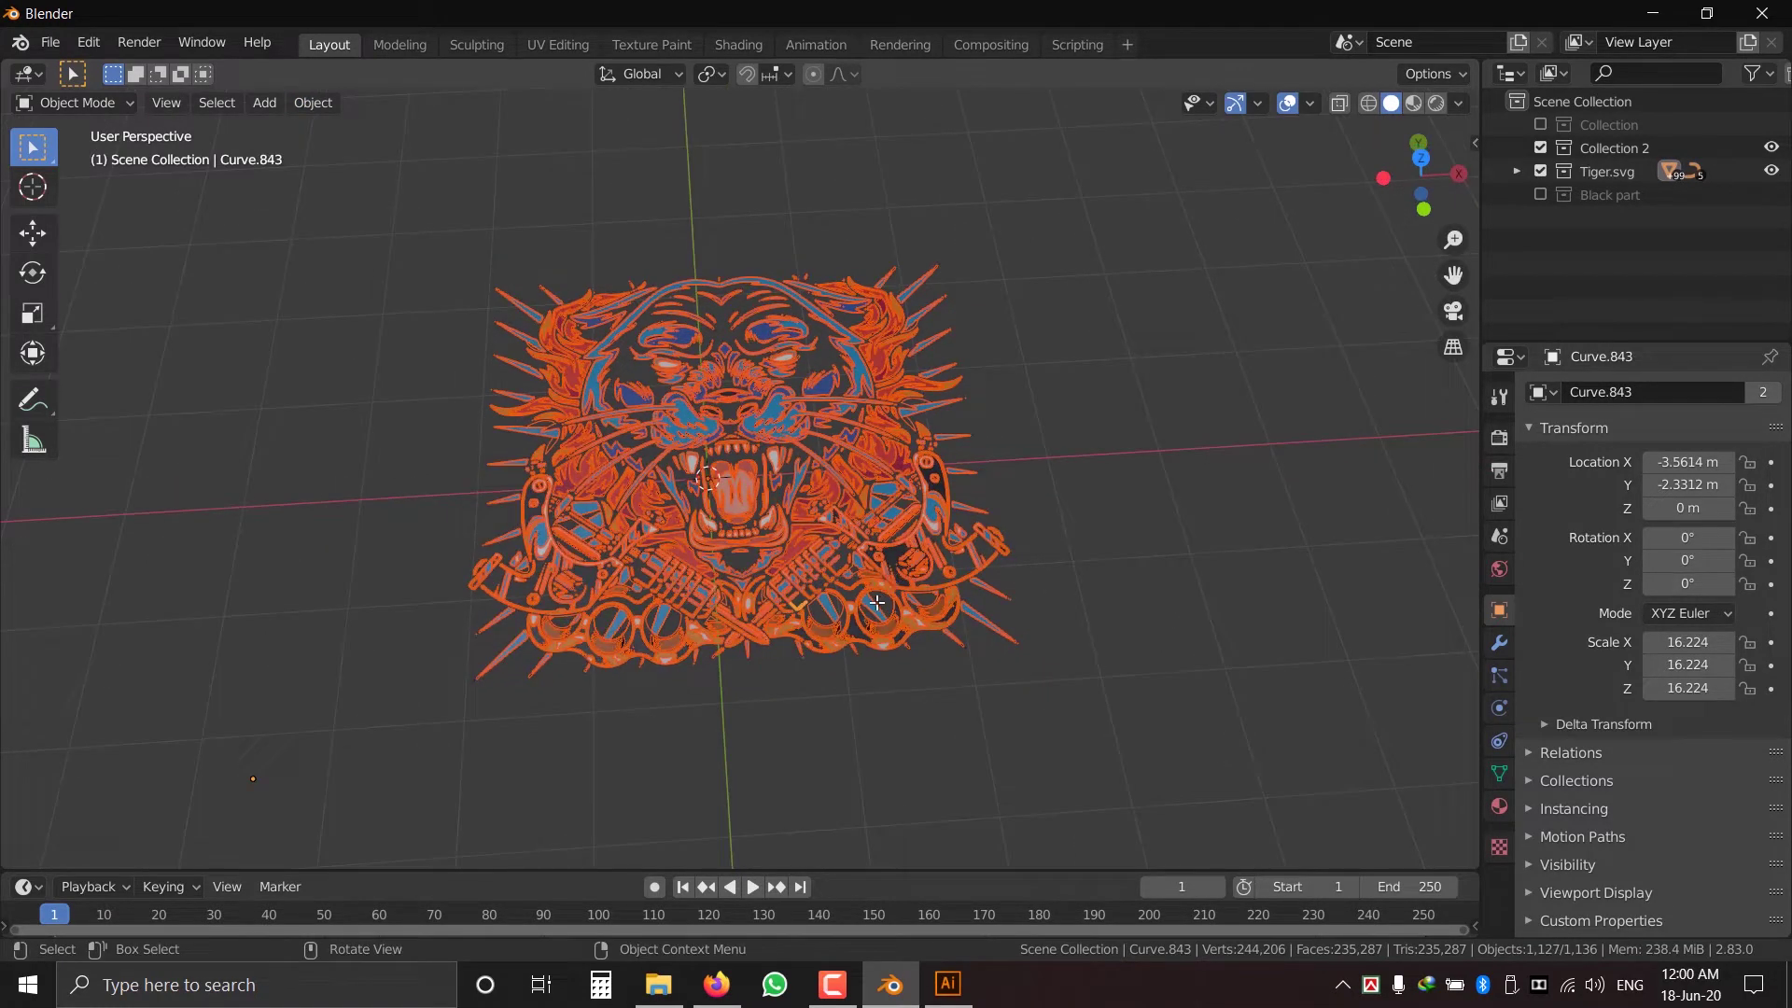
key("Tab")
scroll(860, 627, "up", 2)
key("a")
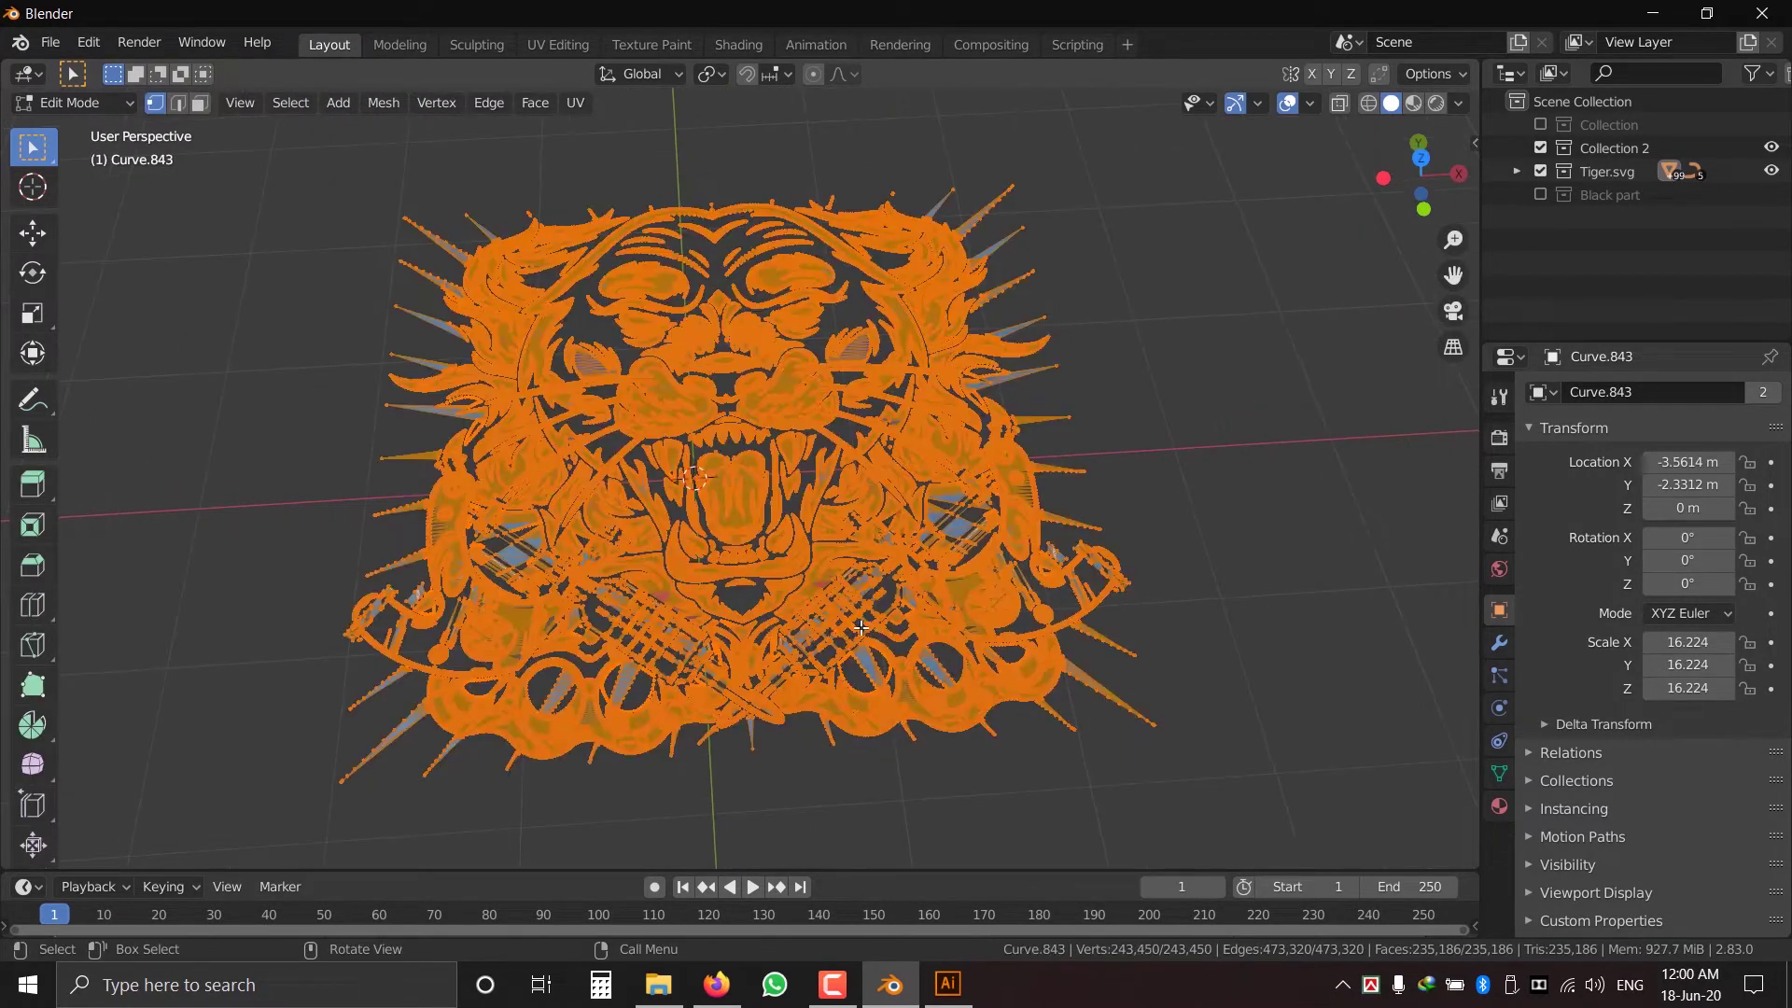
middle_click_drag(899, 683, 525, 248)
left_click(384, 103)
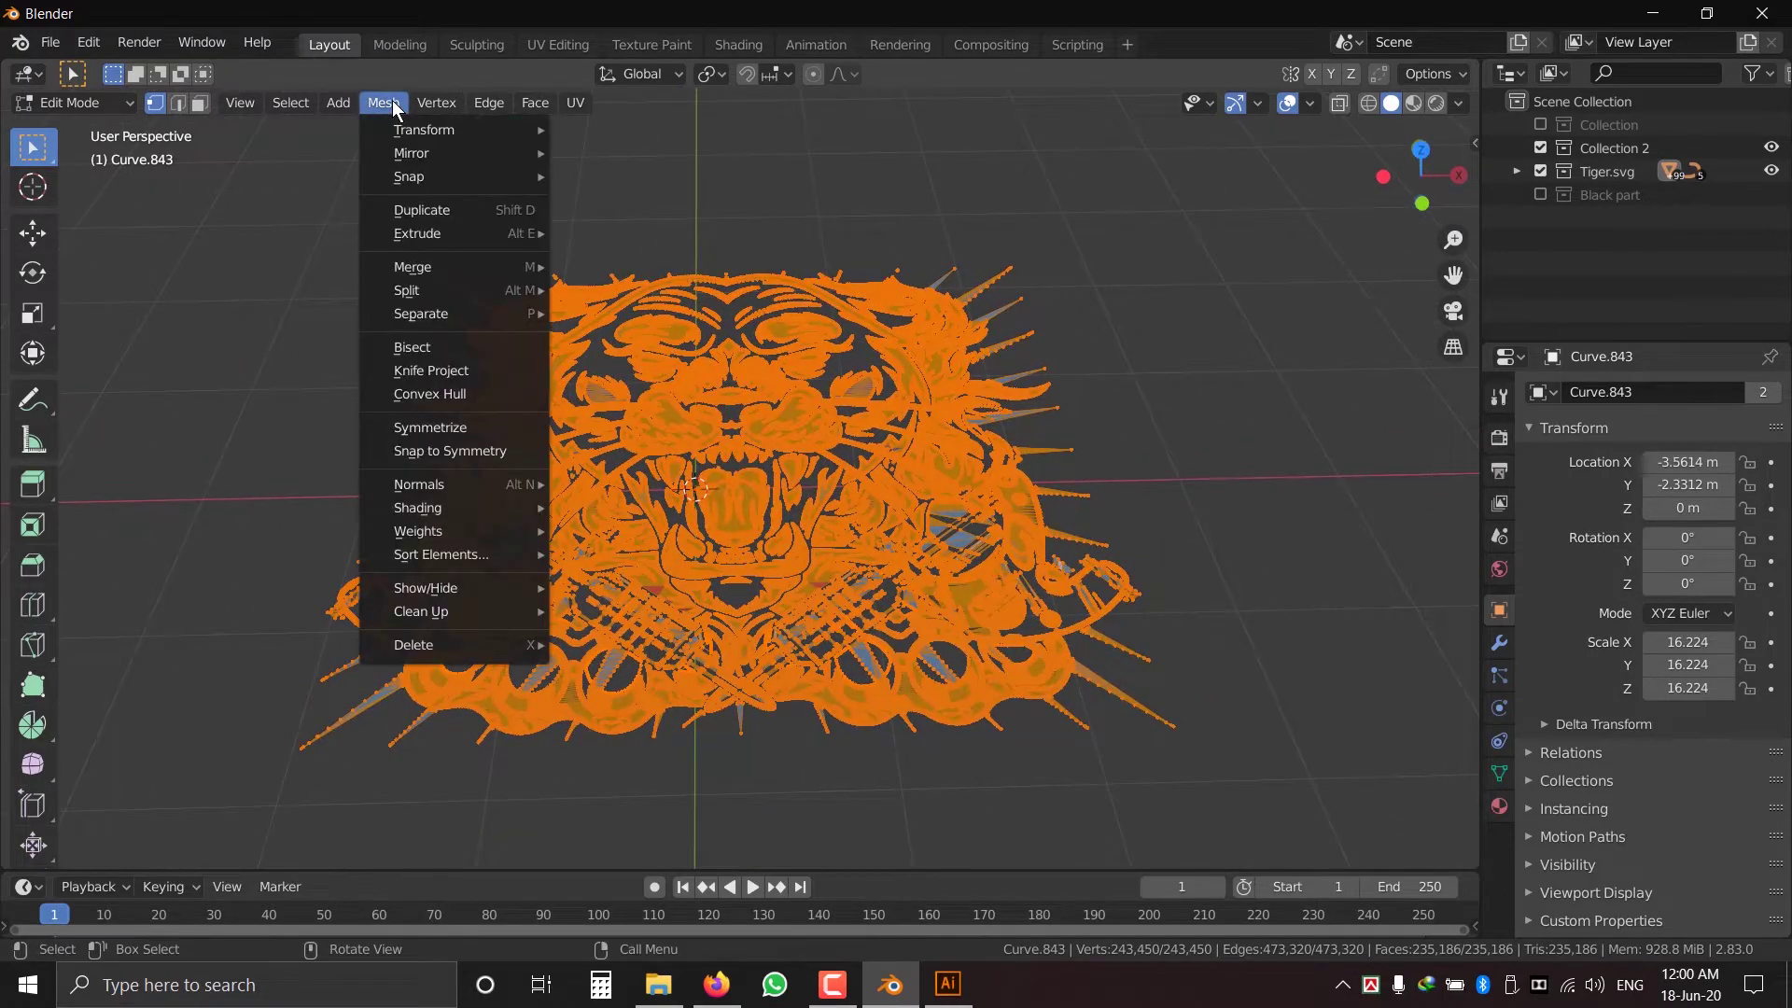
mouse_move(427, 272)
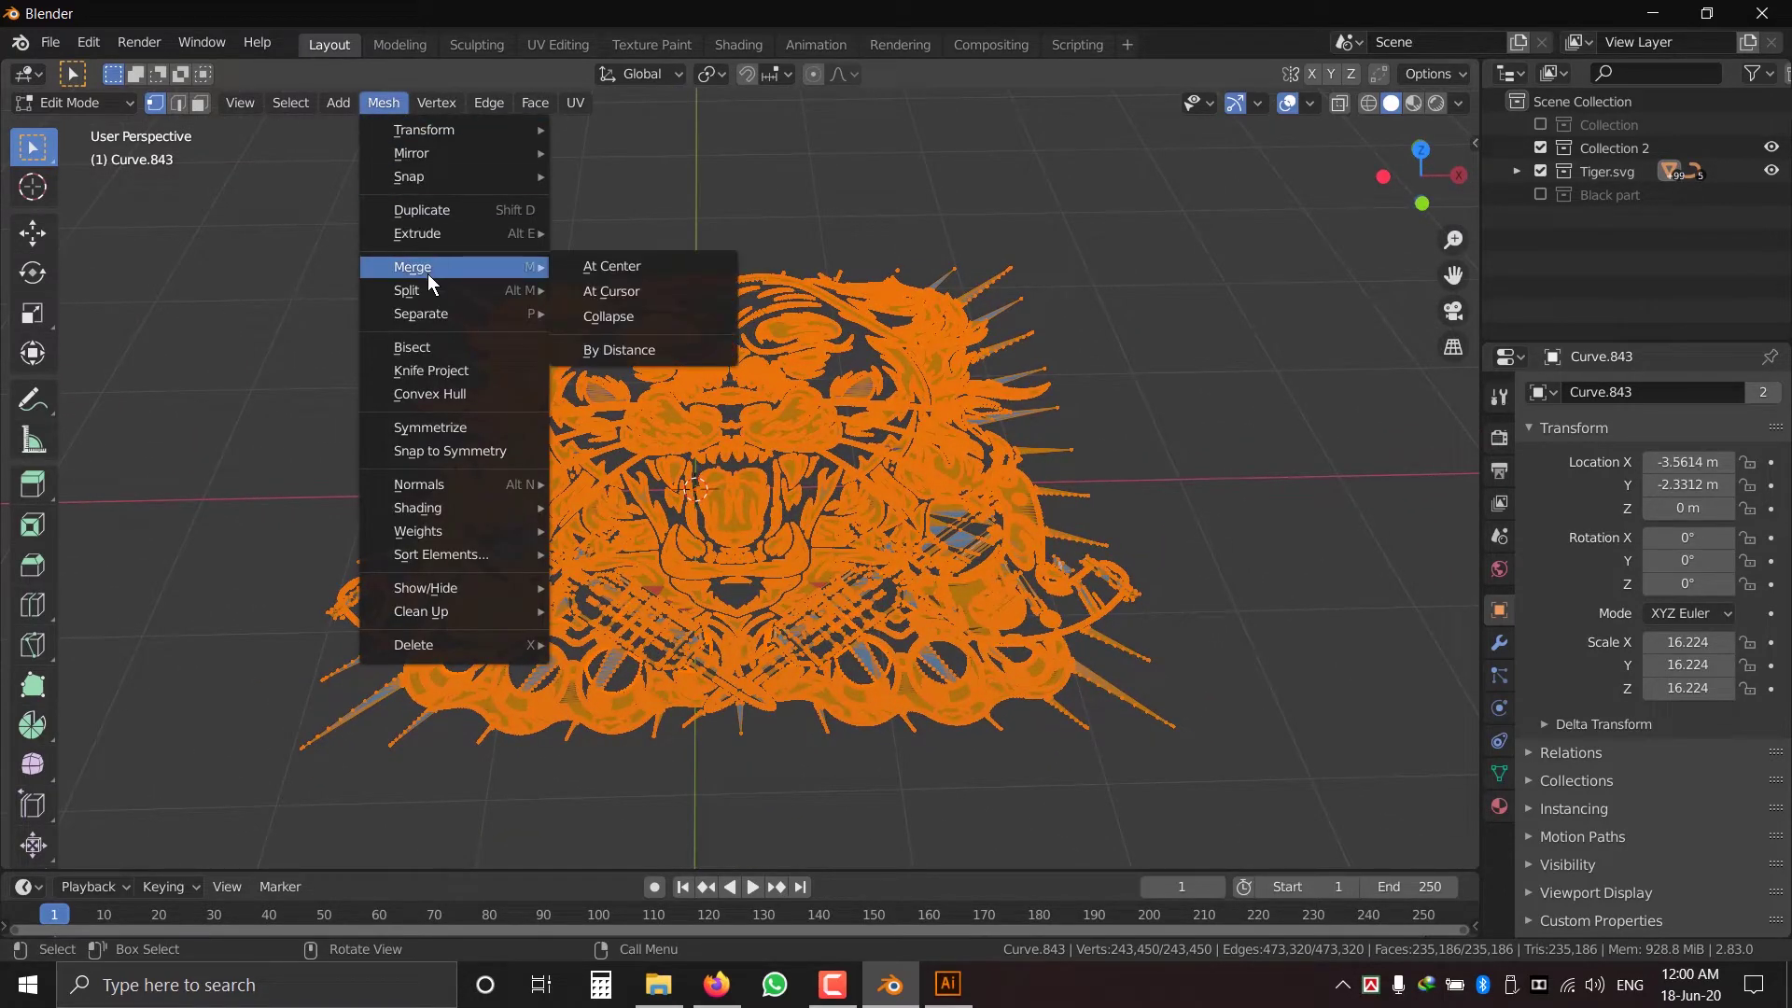
left_click(655, 351)
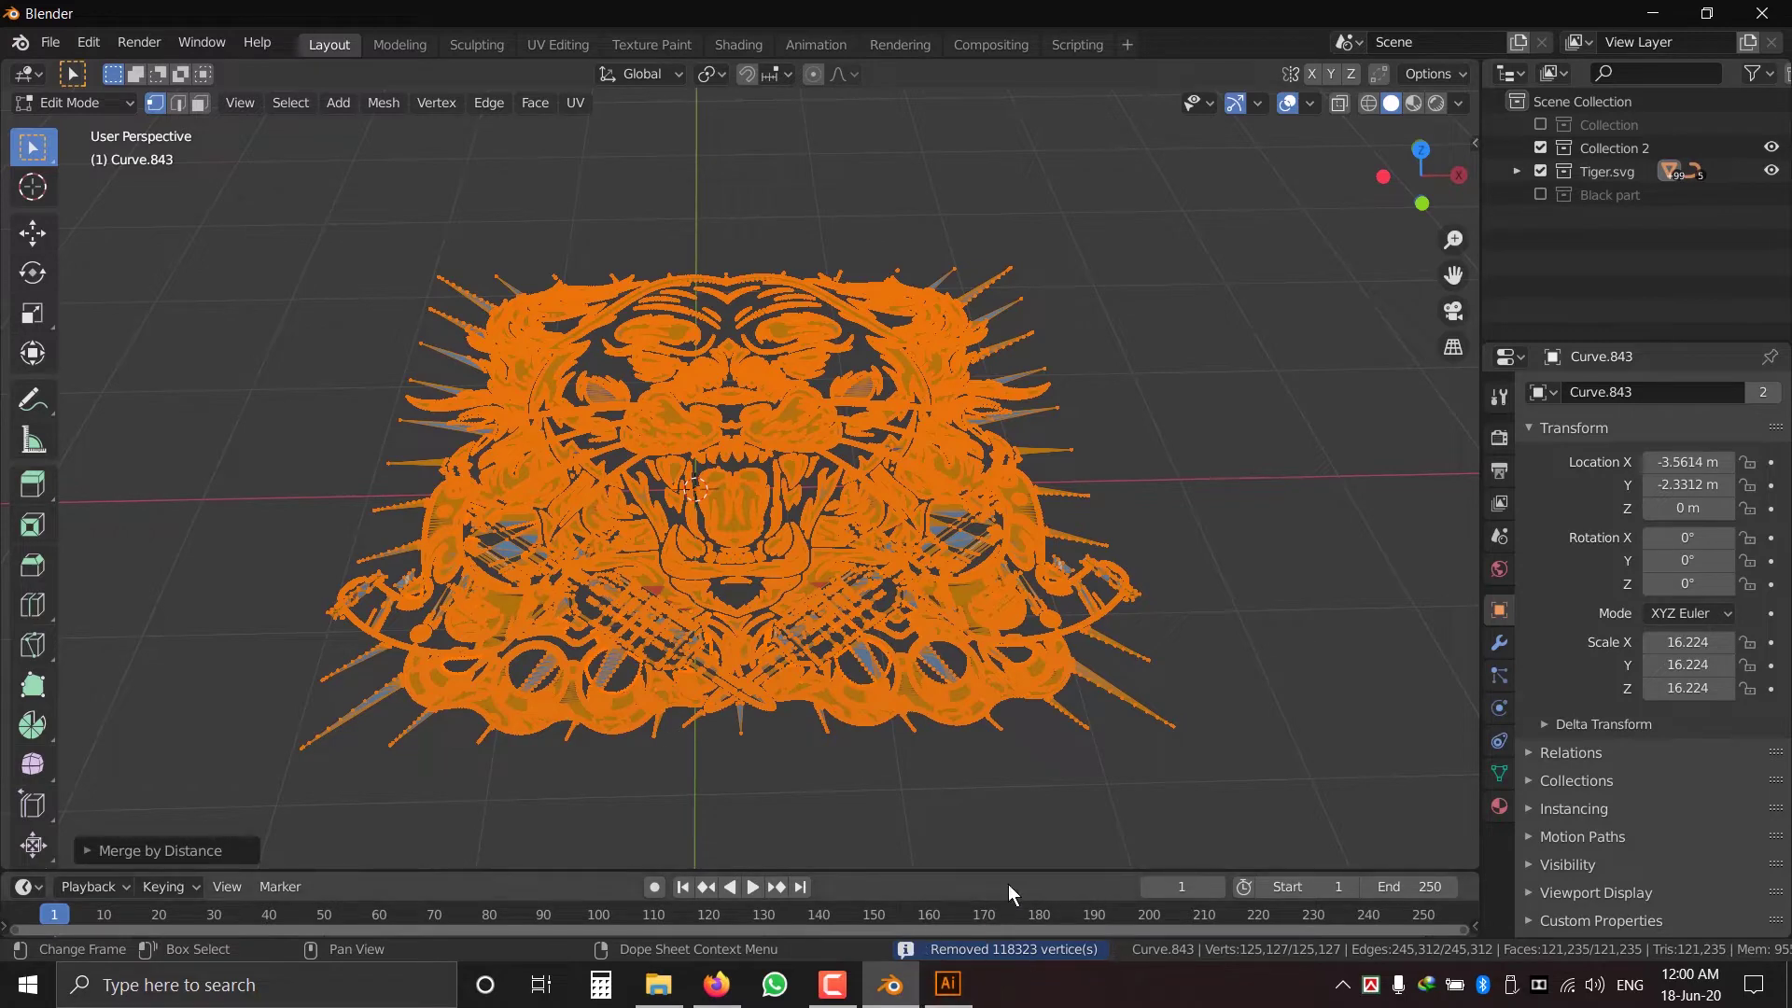
key("Tab")
mouse_move(891, 681)
middle_mouse_down()
mouse_move(901, 728)
mouse_move(894, 692)
middle_mouse_up()
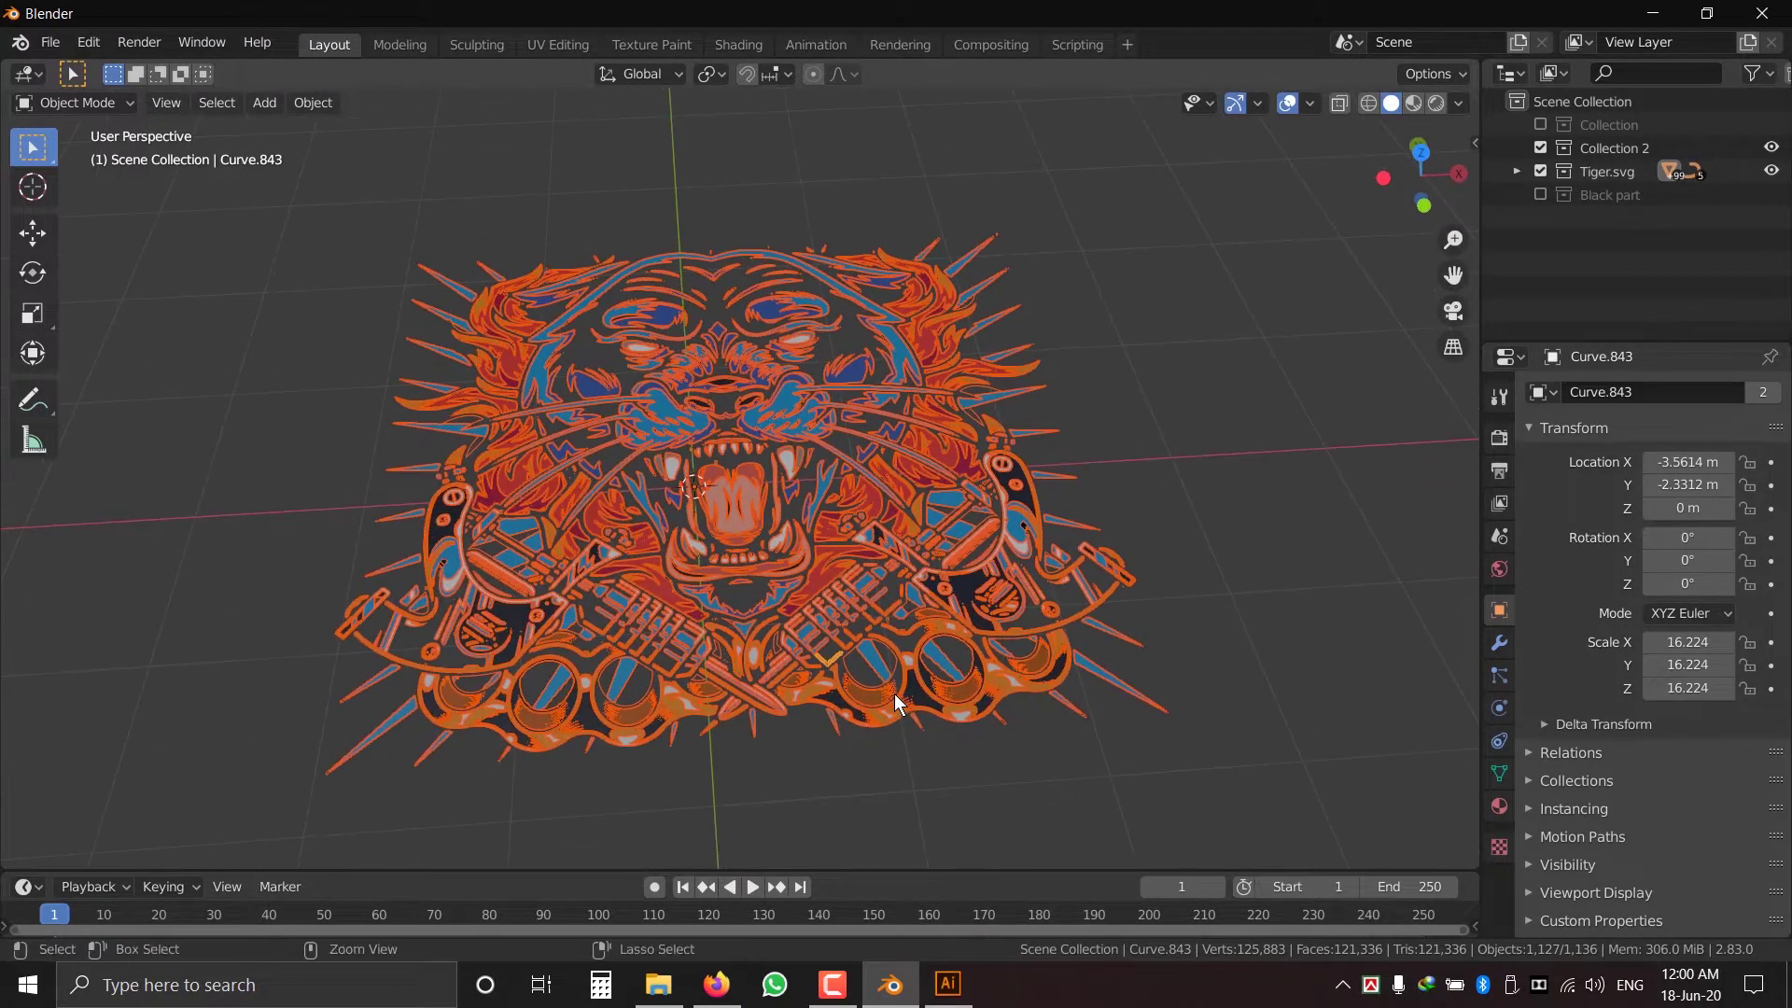
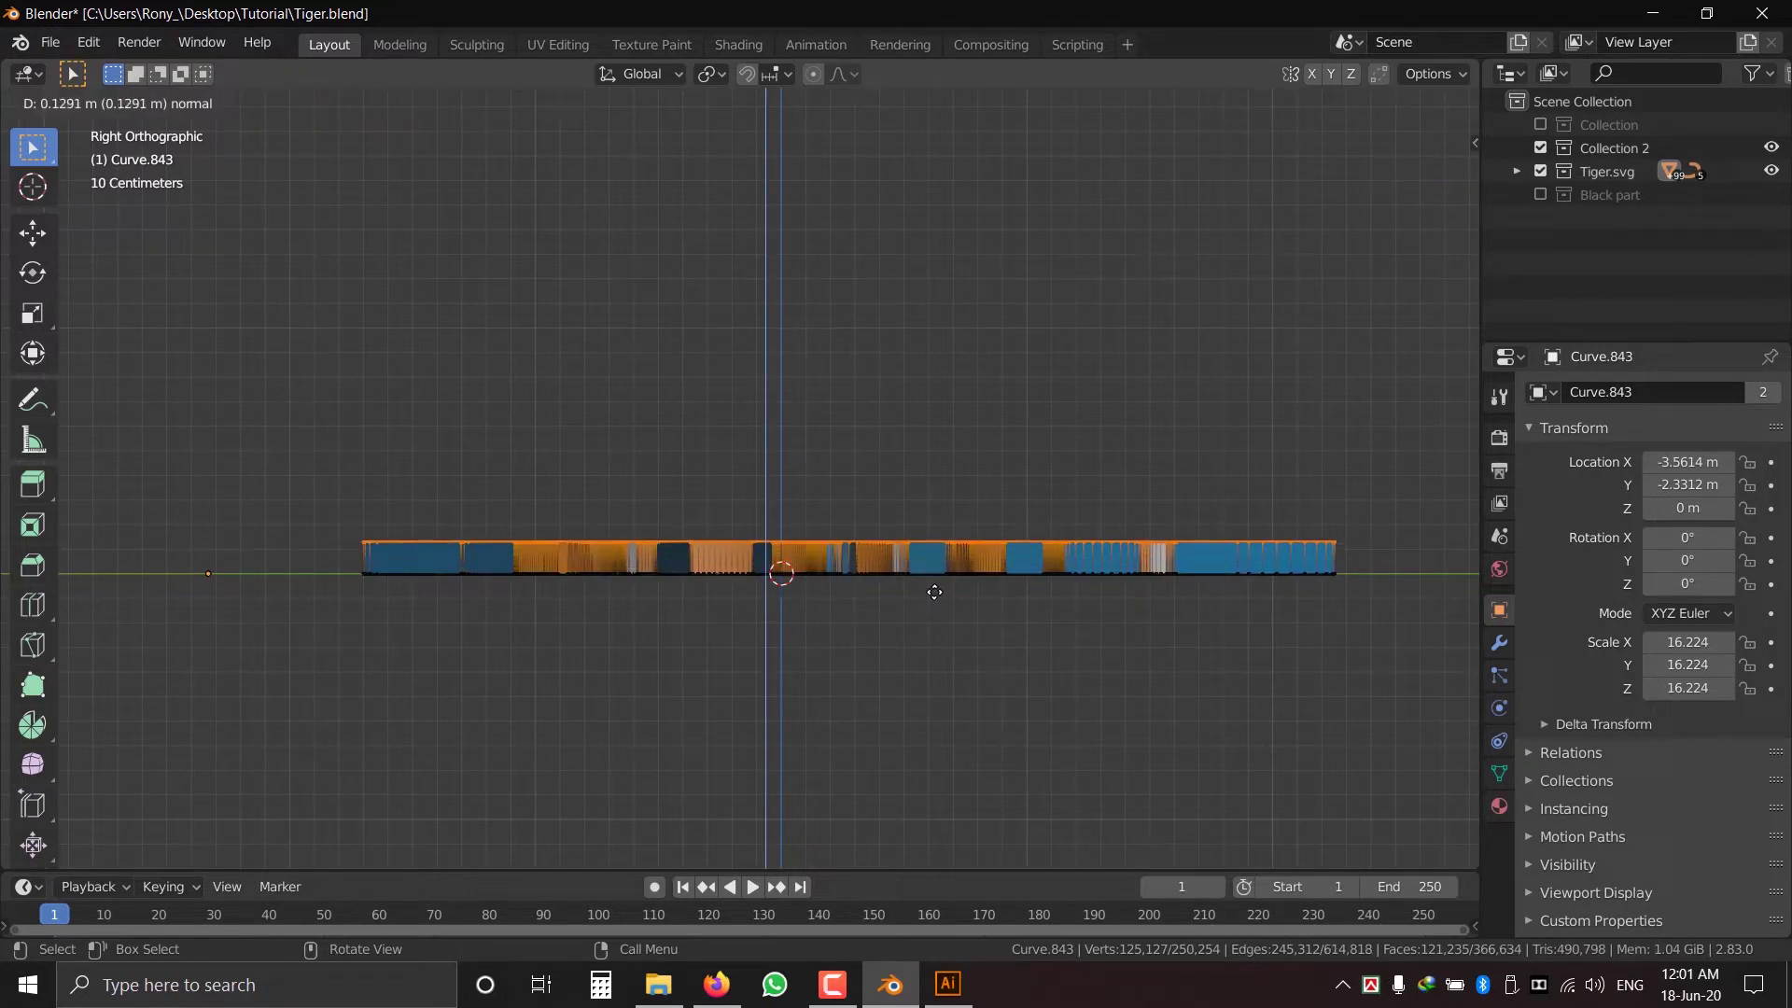
- Return the extruded coloured meshes to Object Mode and deselect everything
middle_click_drag(786, 629, 946, 691)
key("Tab")
key("alt+a")
mouse_move(912, 624)
middle_mouse_down()
mouse_move(915, 664)
mouse_move(924, 616)
middle_mouse_up()
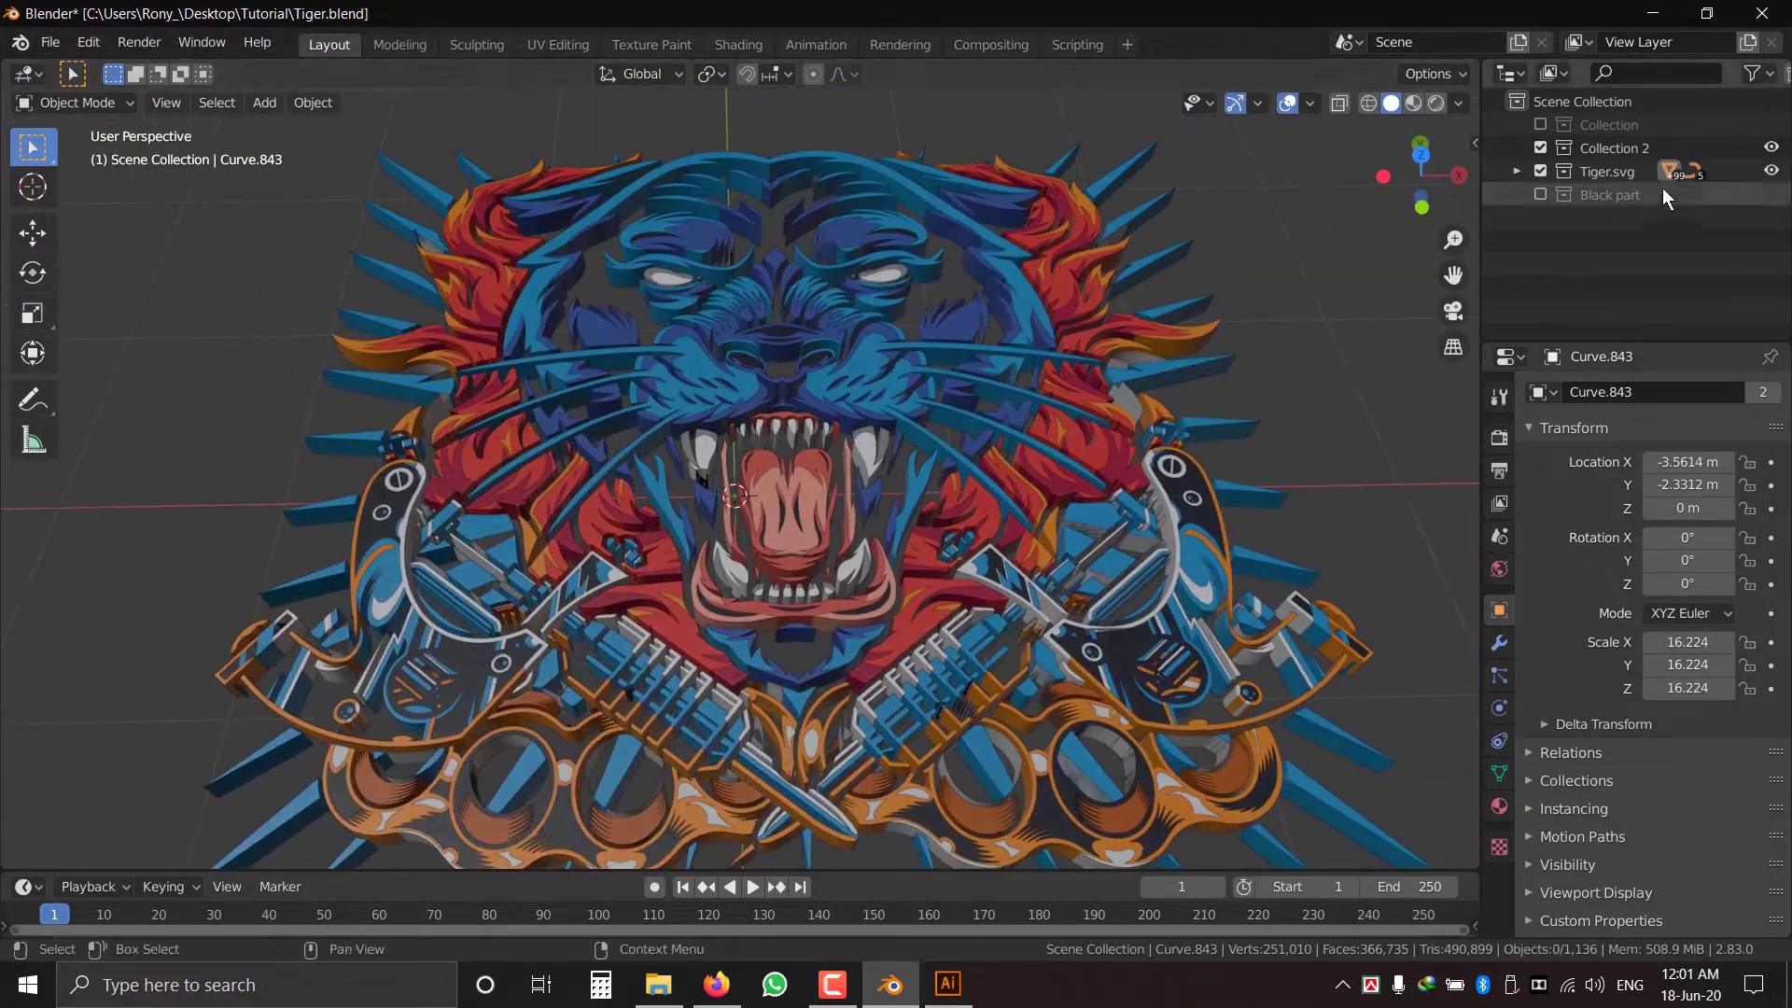
- Exclude the Tiger.svg collection from the view layer and re-enable the Black part collection
left_click(1539, 172)
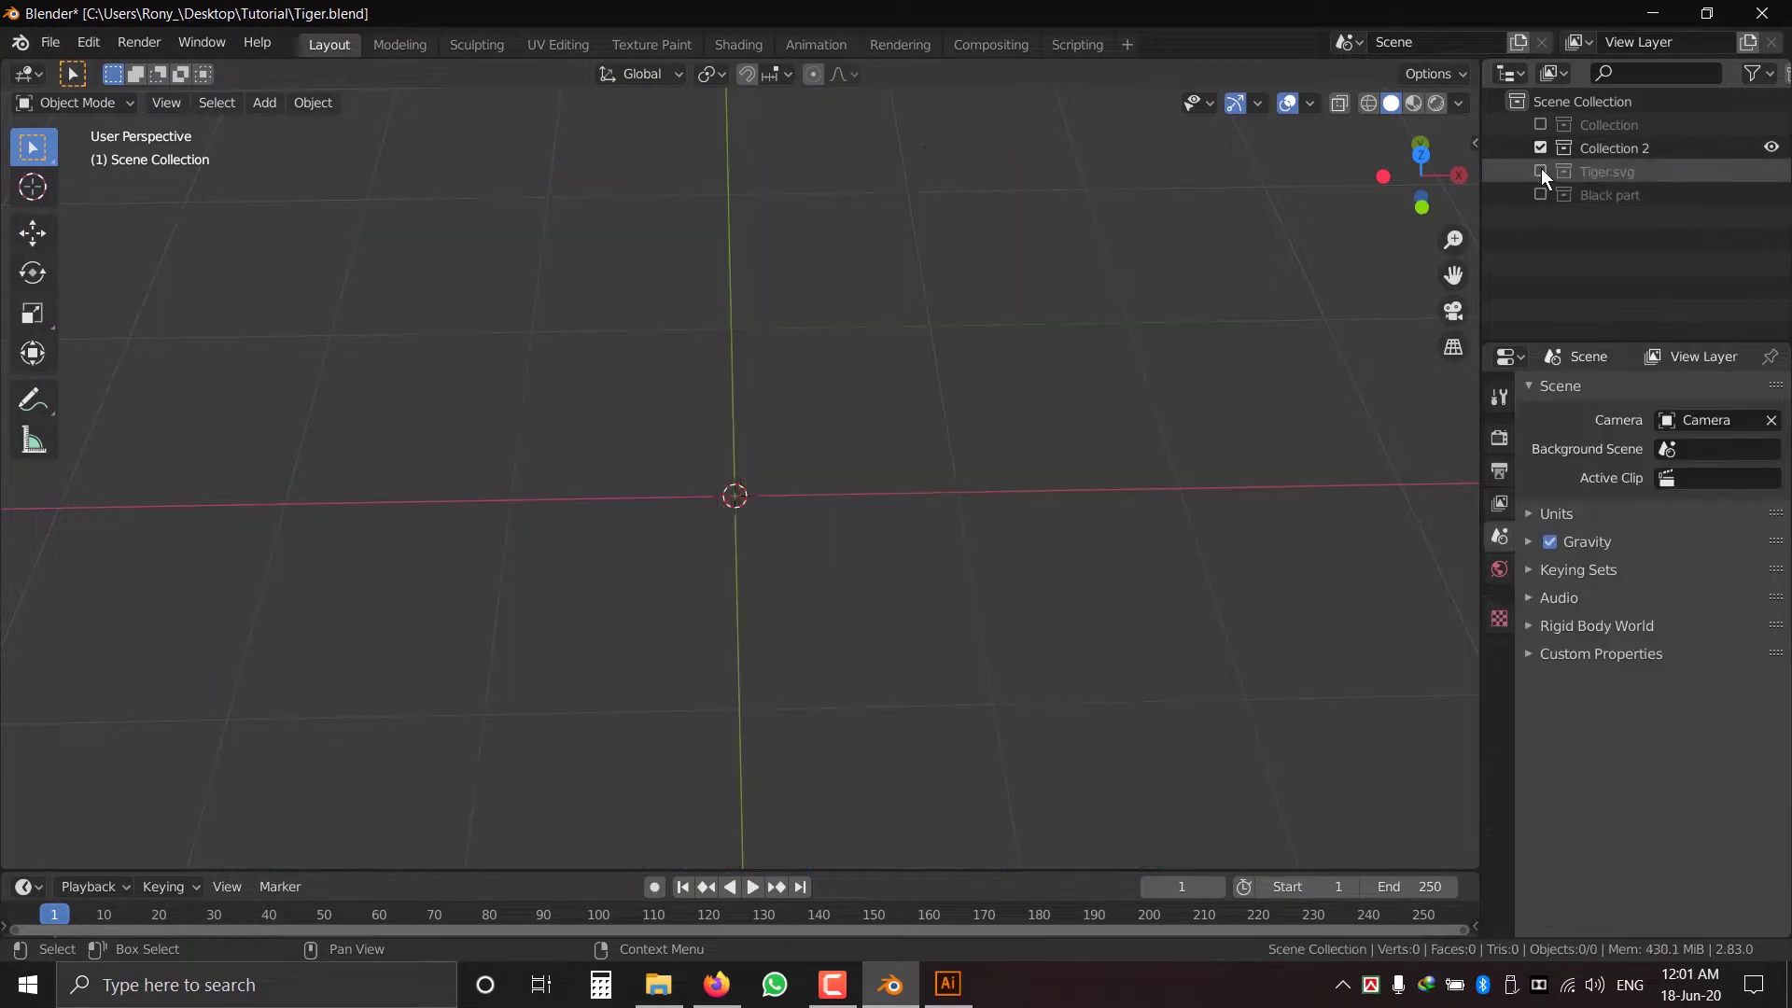
left_click(1540, 194)
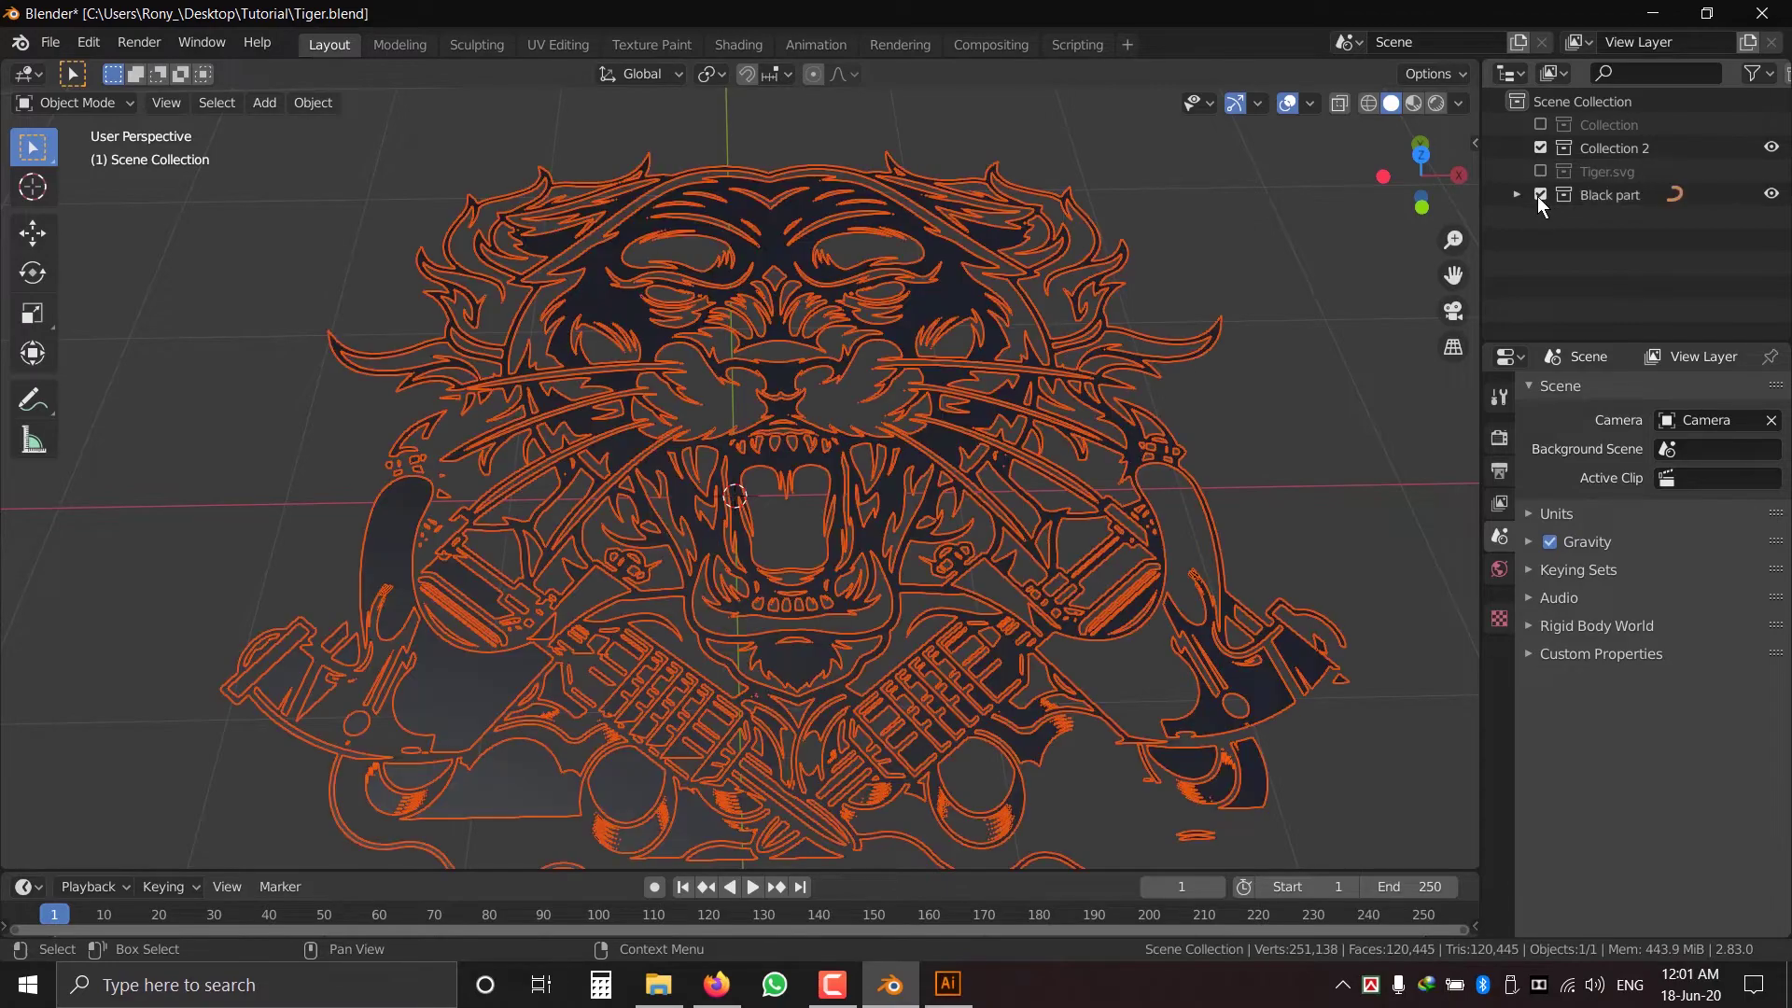
middle_click_drag(955, 504, 960, 585)
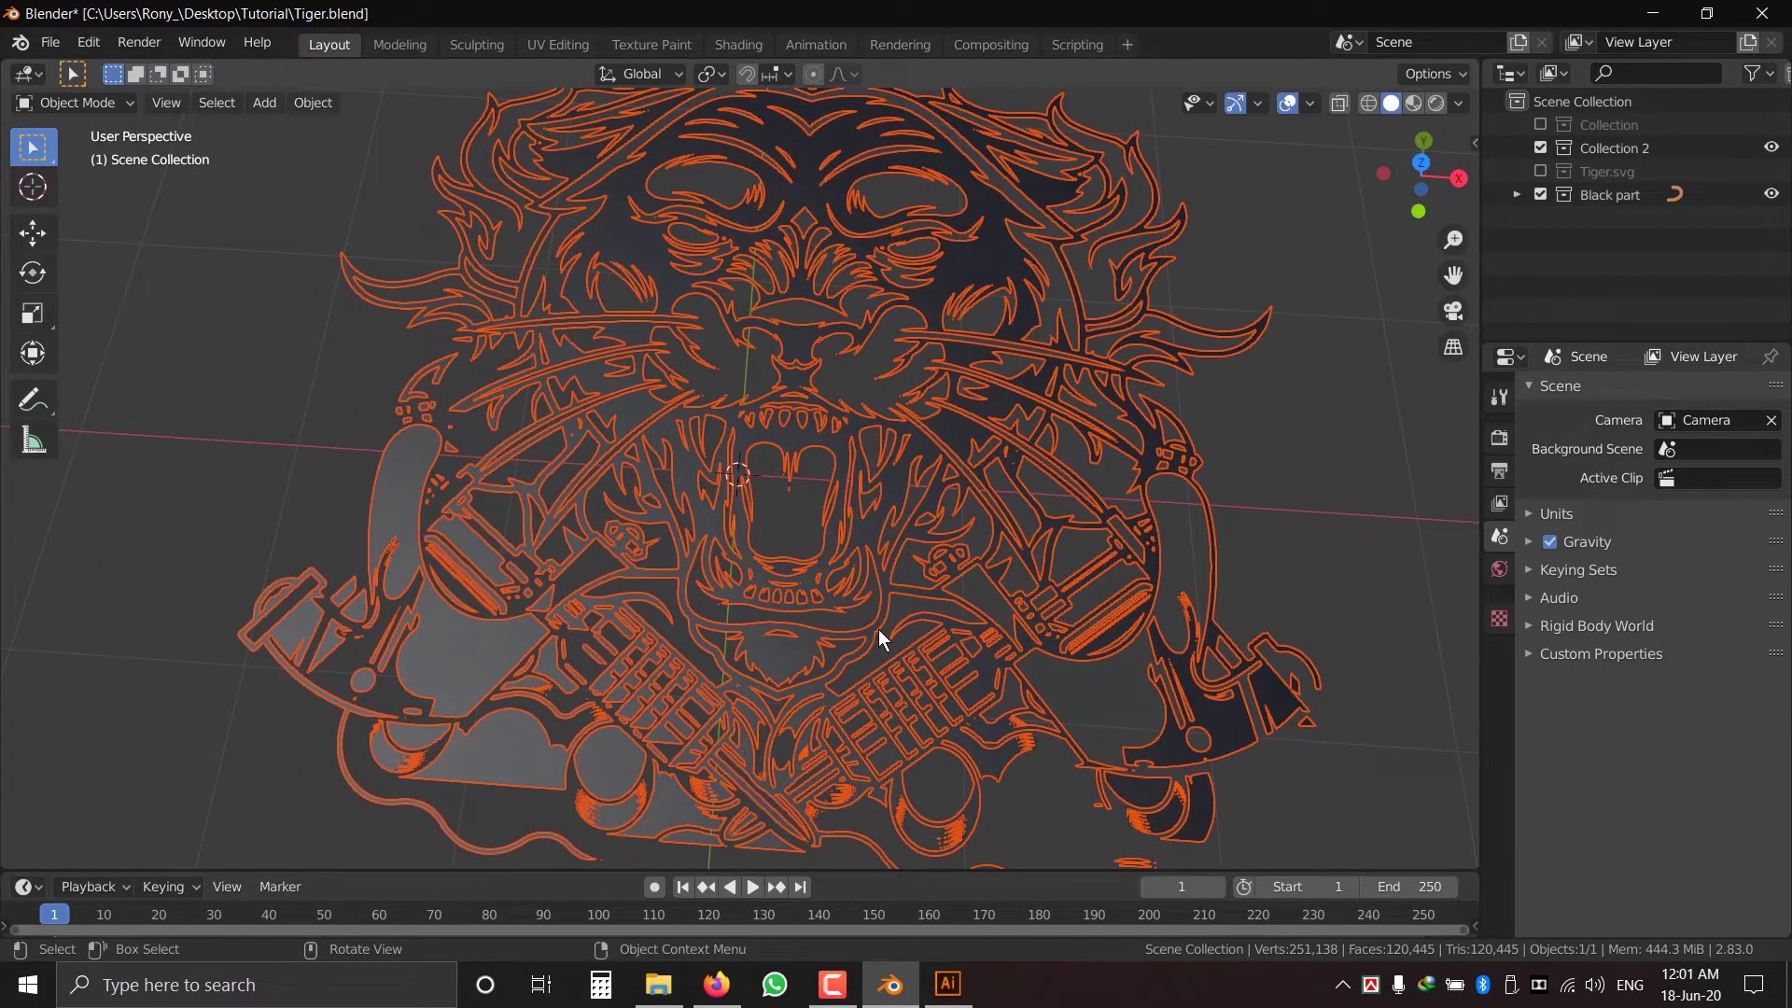
- Select the black outline curve and convert it to a mesh
scroll(872, 624, "down", 4)
left_click(786, 474)
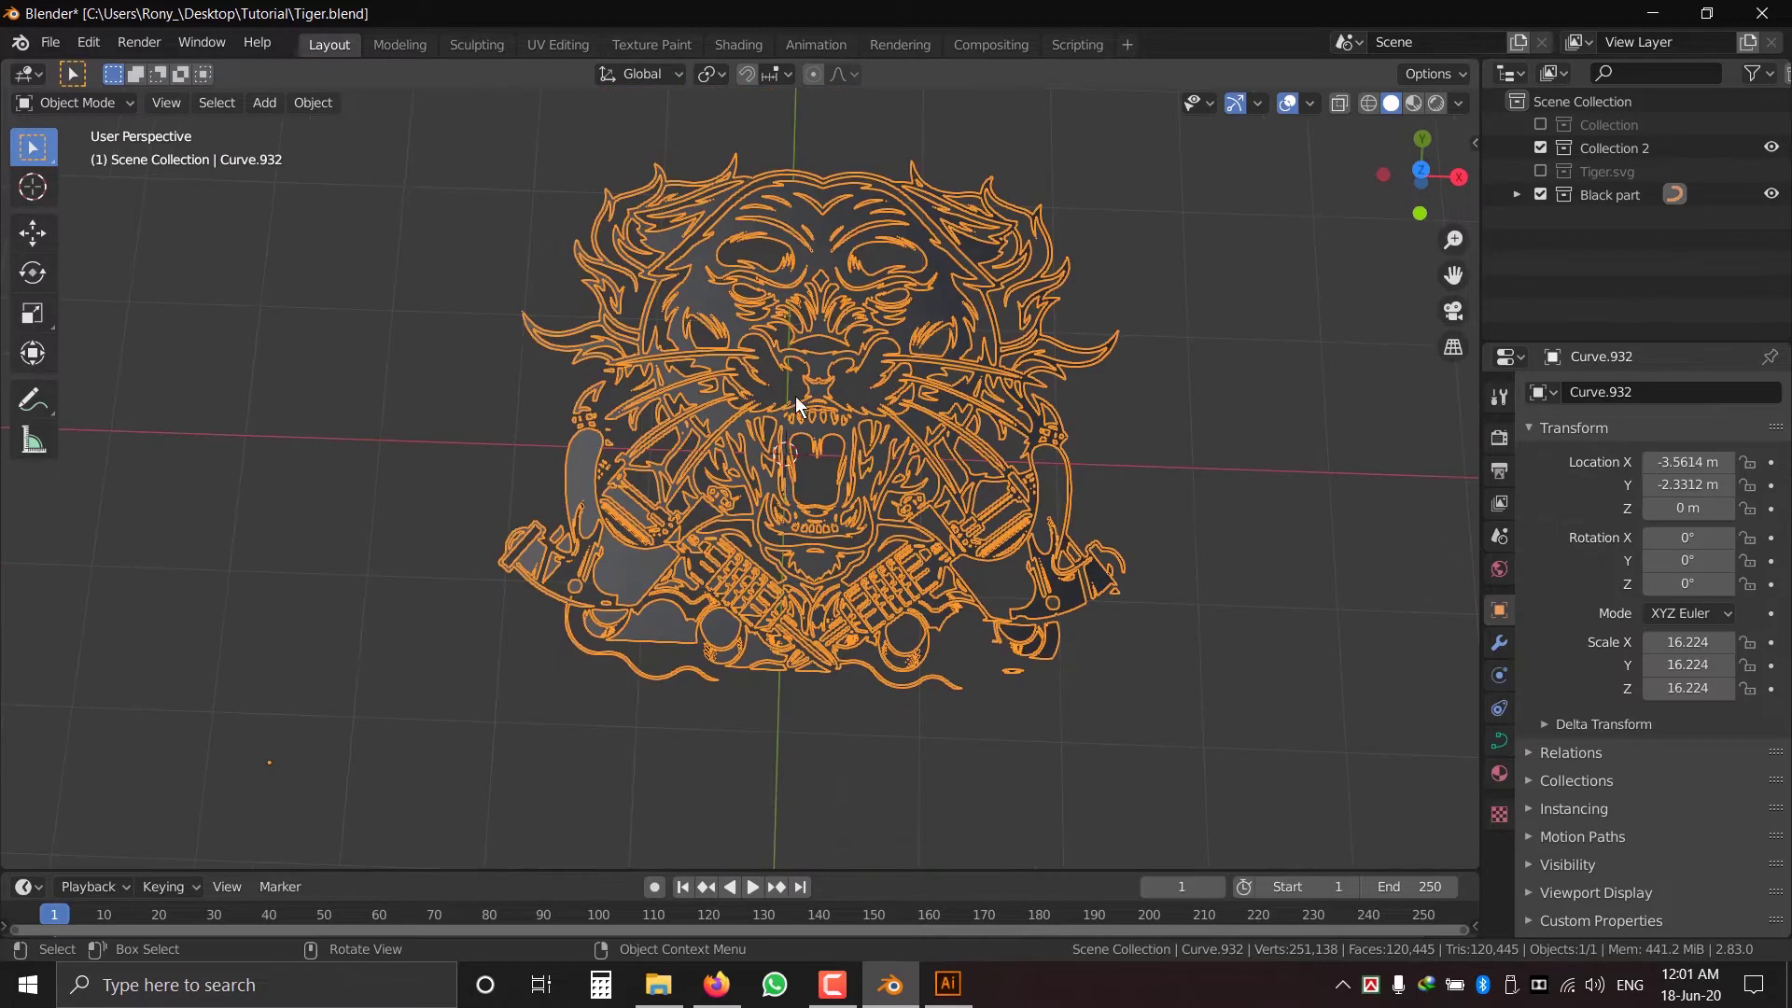
right_click(743, 428)
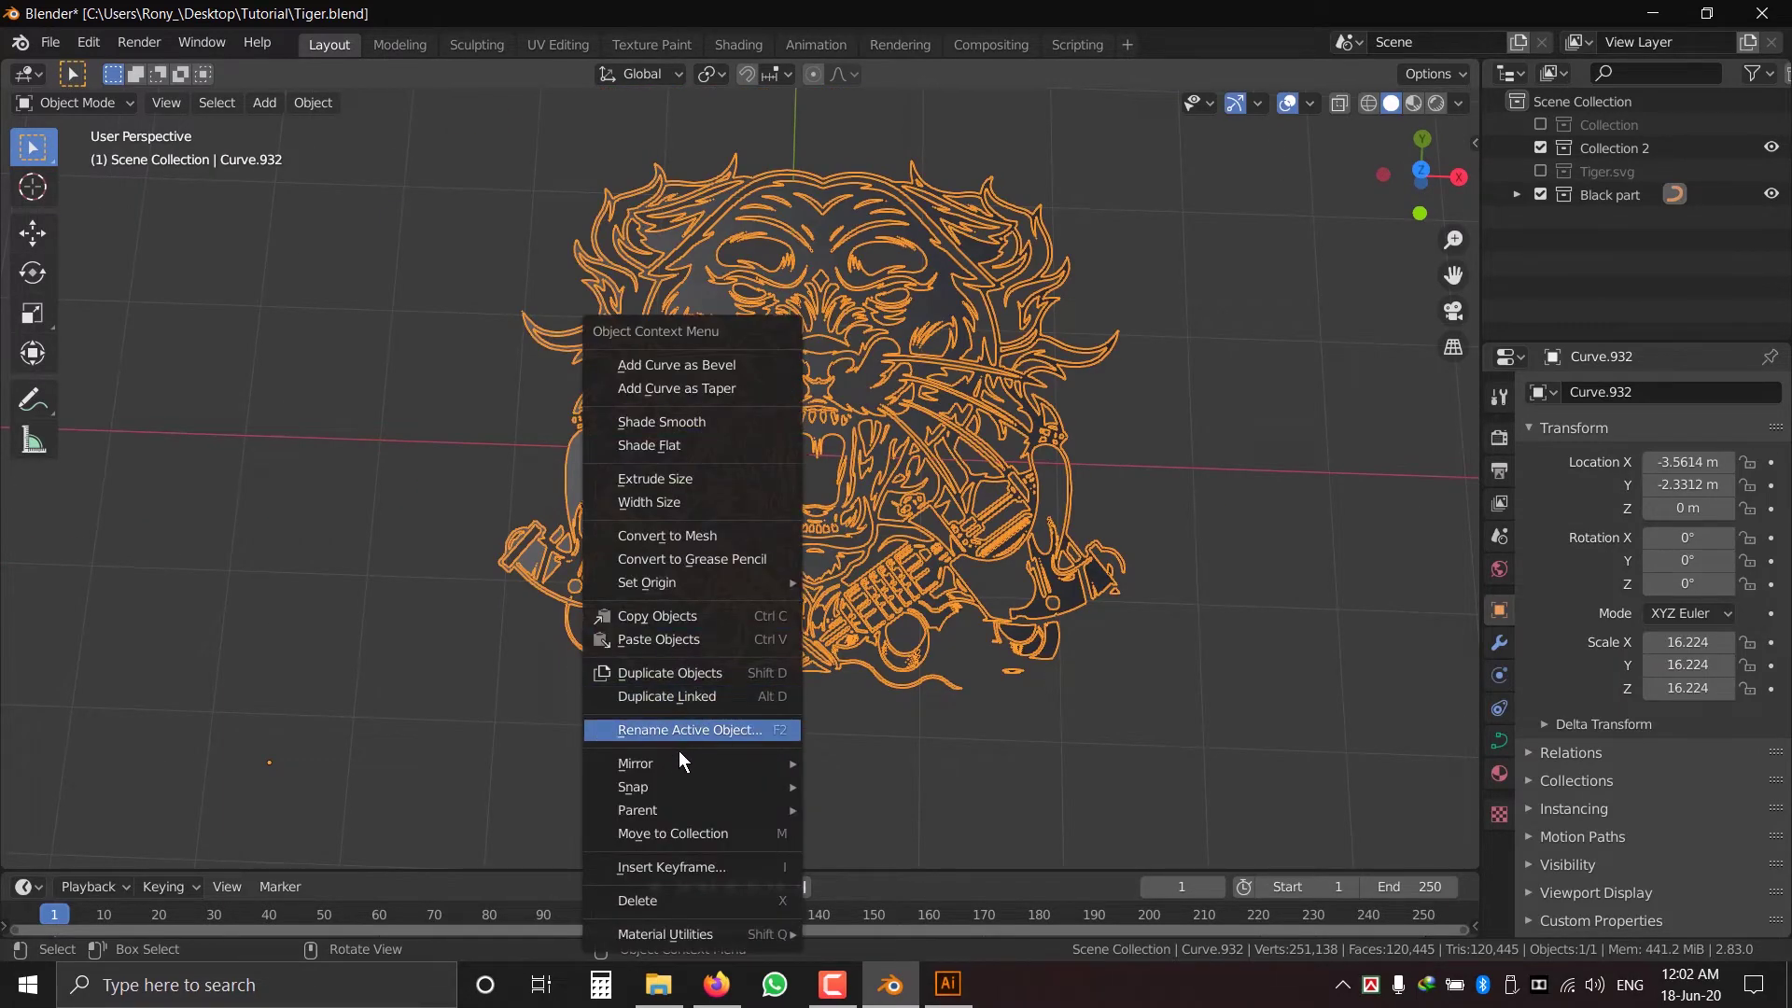
left_click(691, 537)
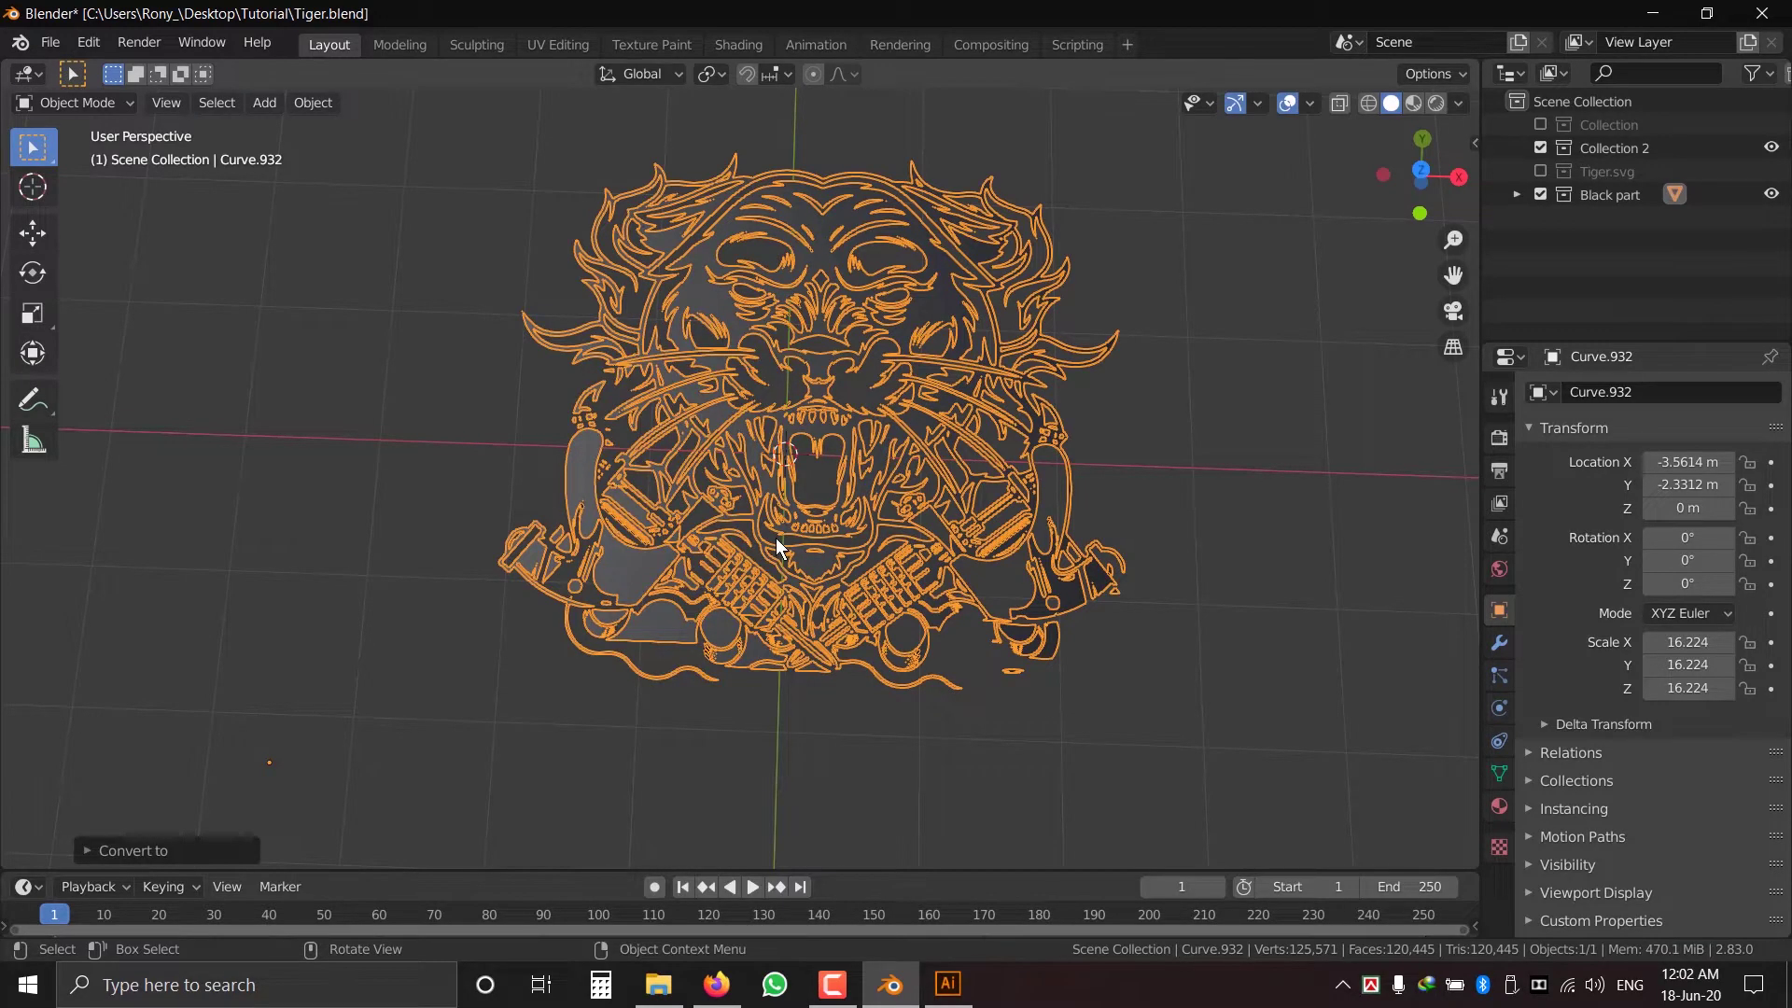
- Merge all vertices of the black outline mesh by distance in Edit Mode and return to Object Mode
key("Tab")
scroll(768, 623, "up", 5)
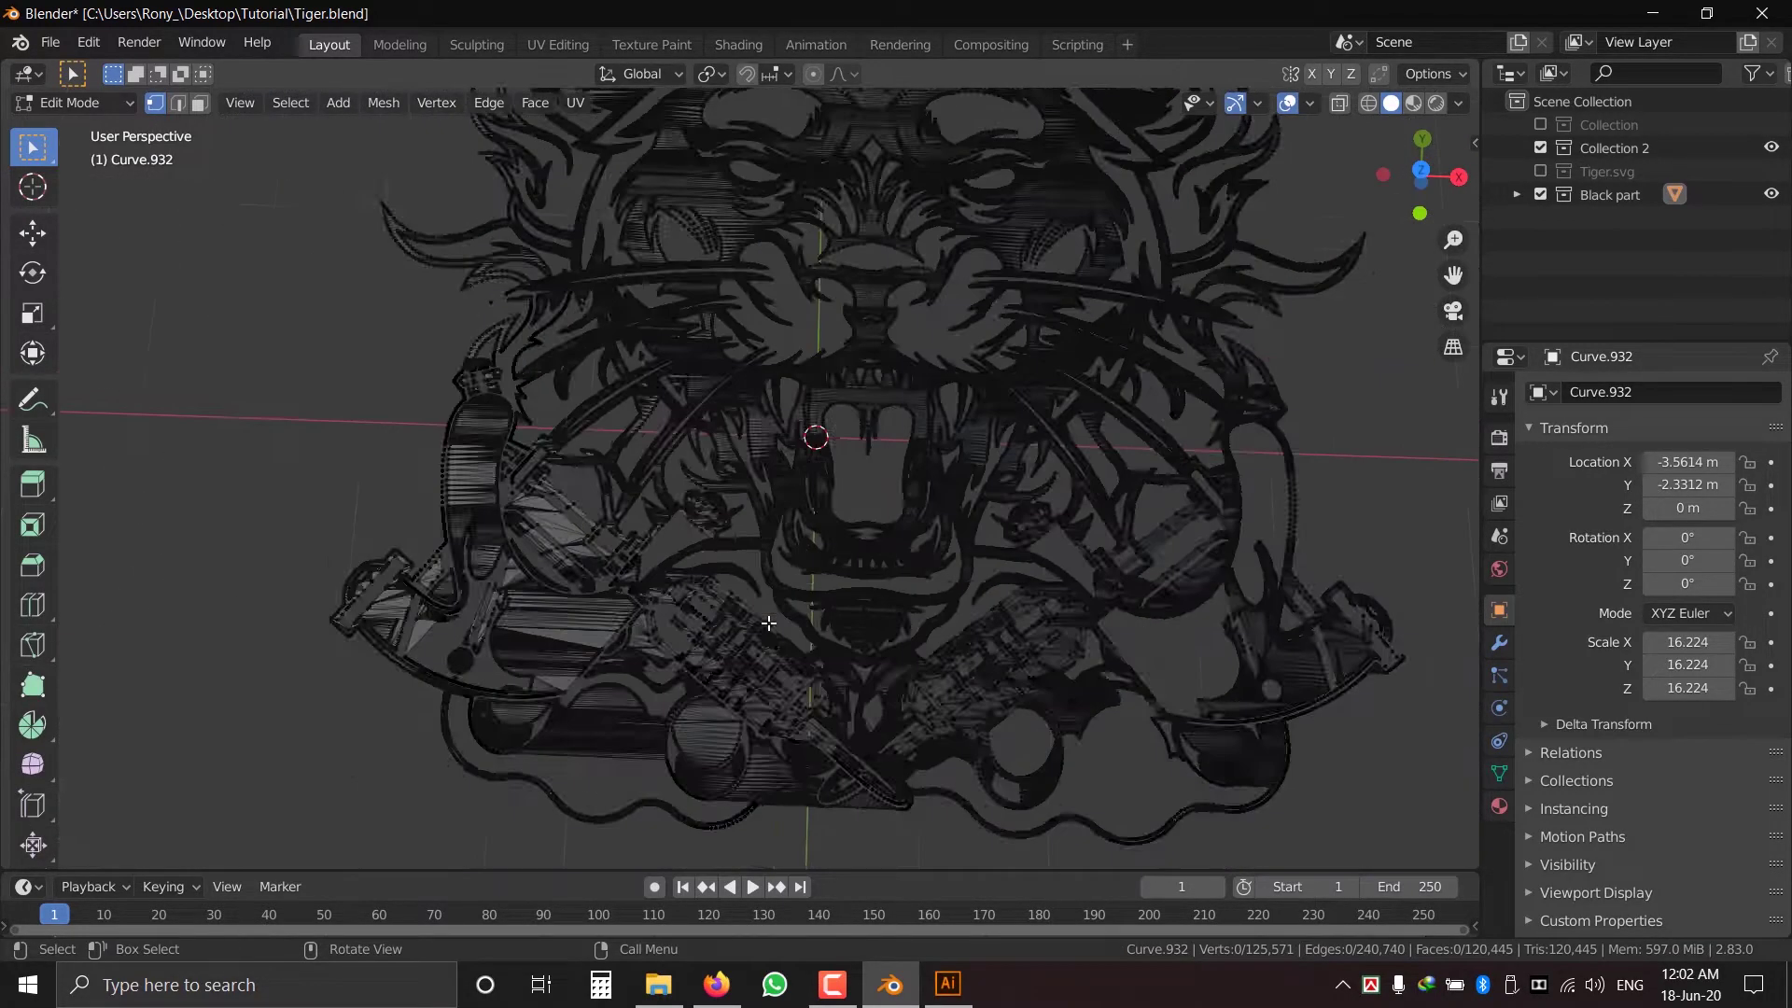
scroll(768, 623, "down", 4)
middle_click_drag(820, 614, 824, 555)
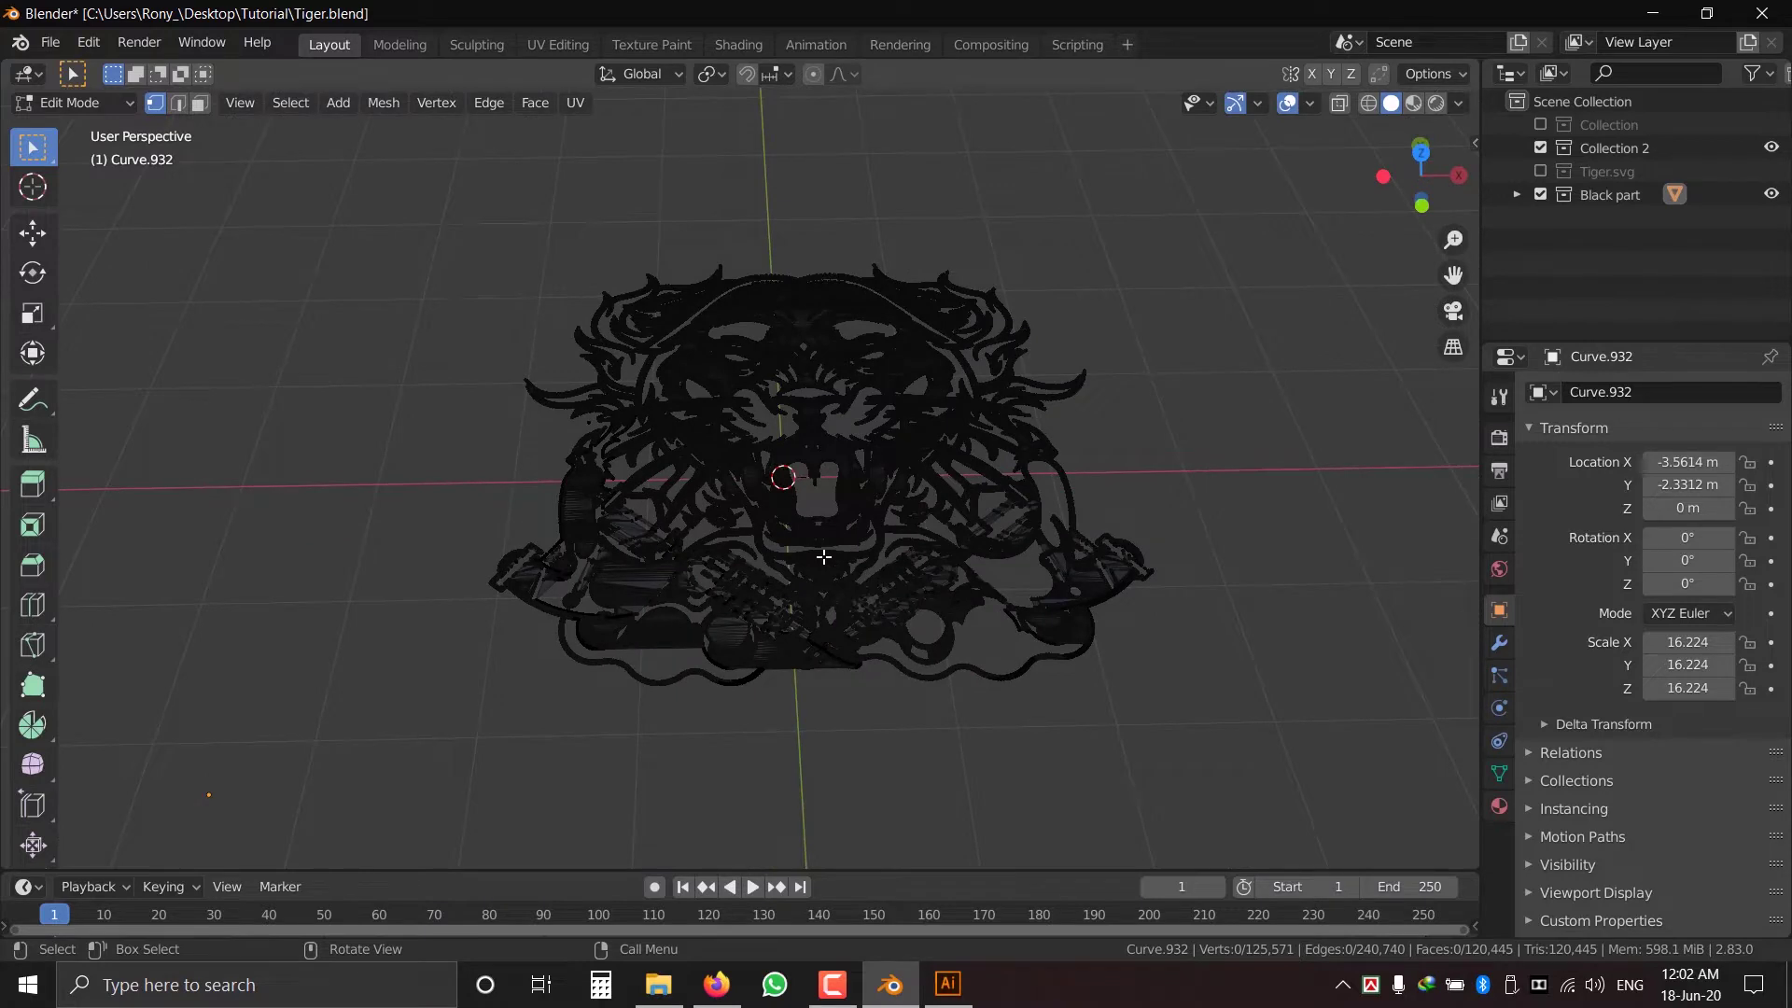
key("a")
left_click(383, 104)
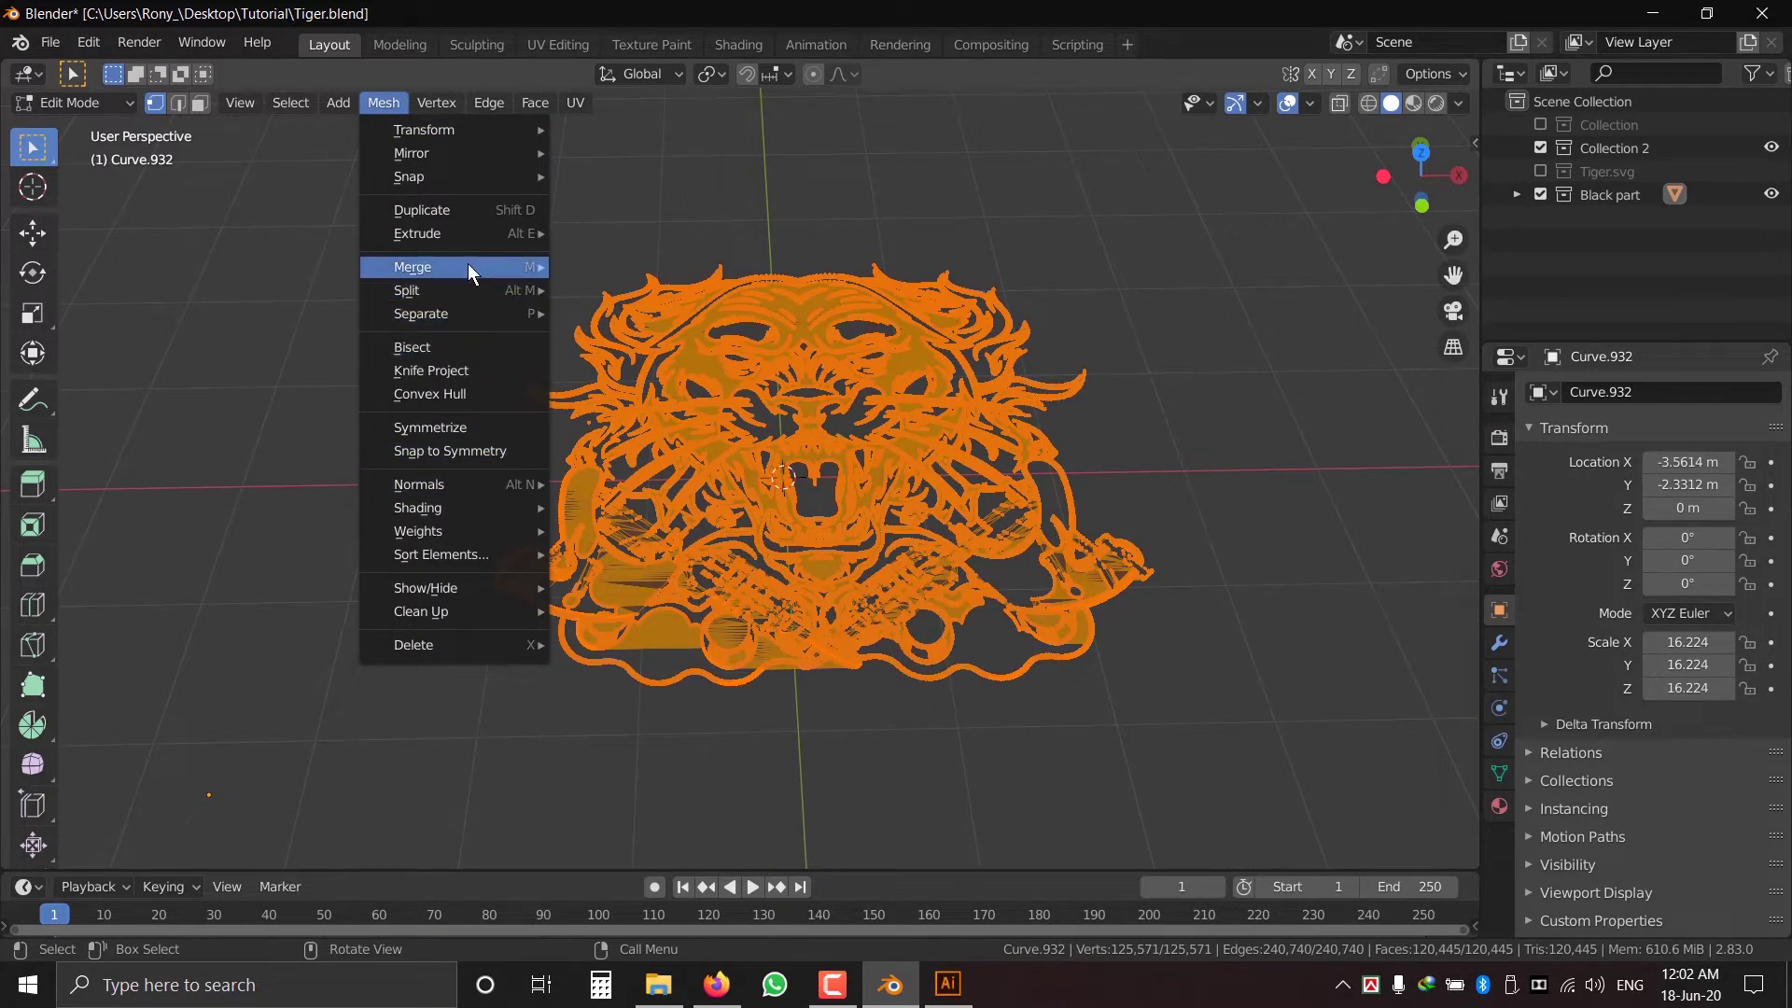
mouse_move(452, 273)
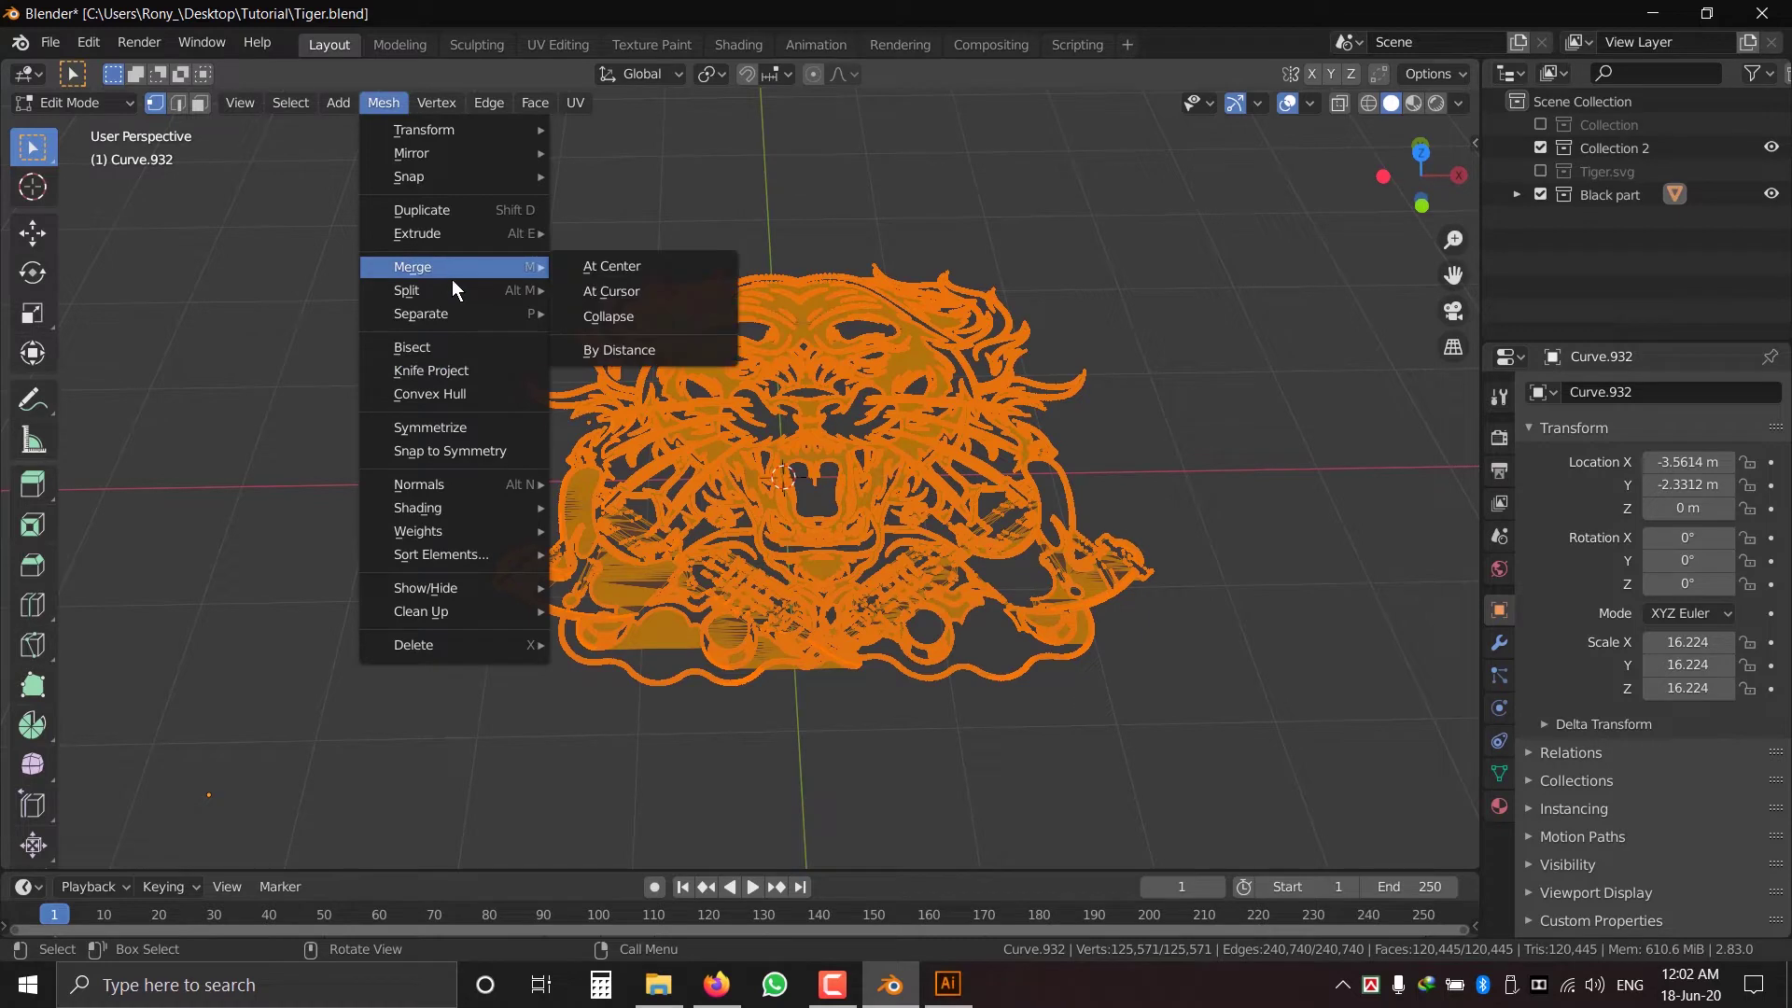
left_click(625, 355)
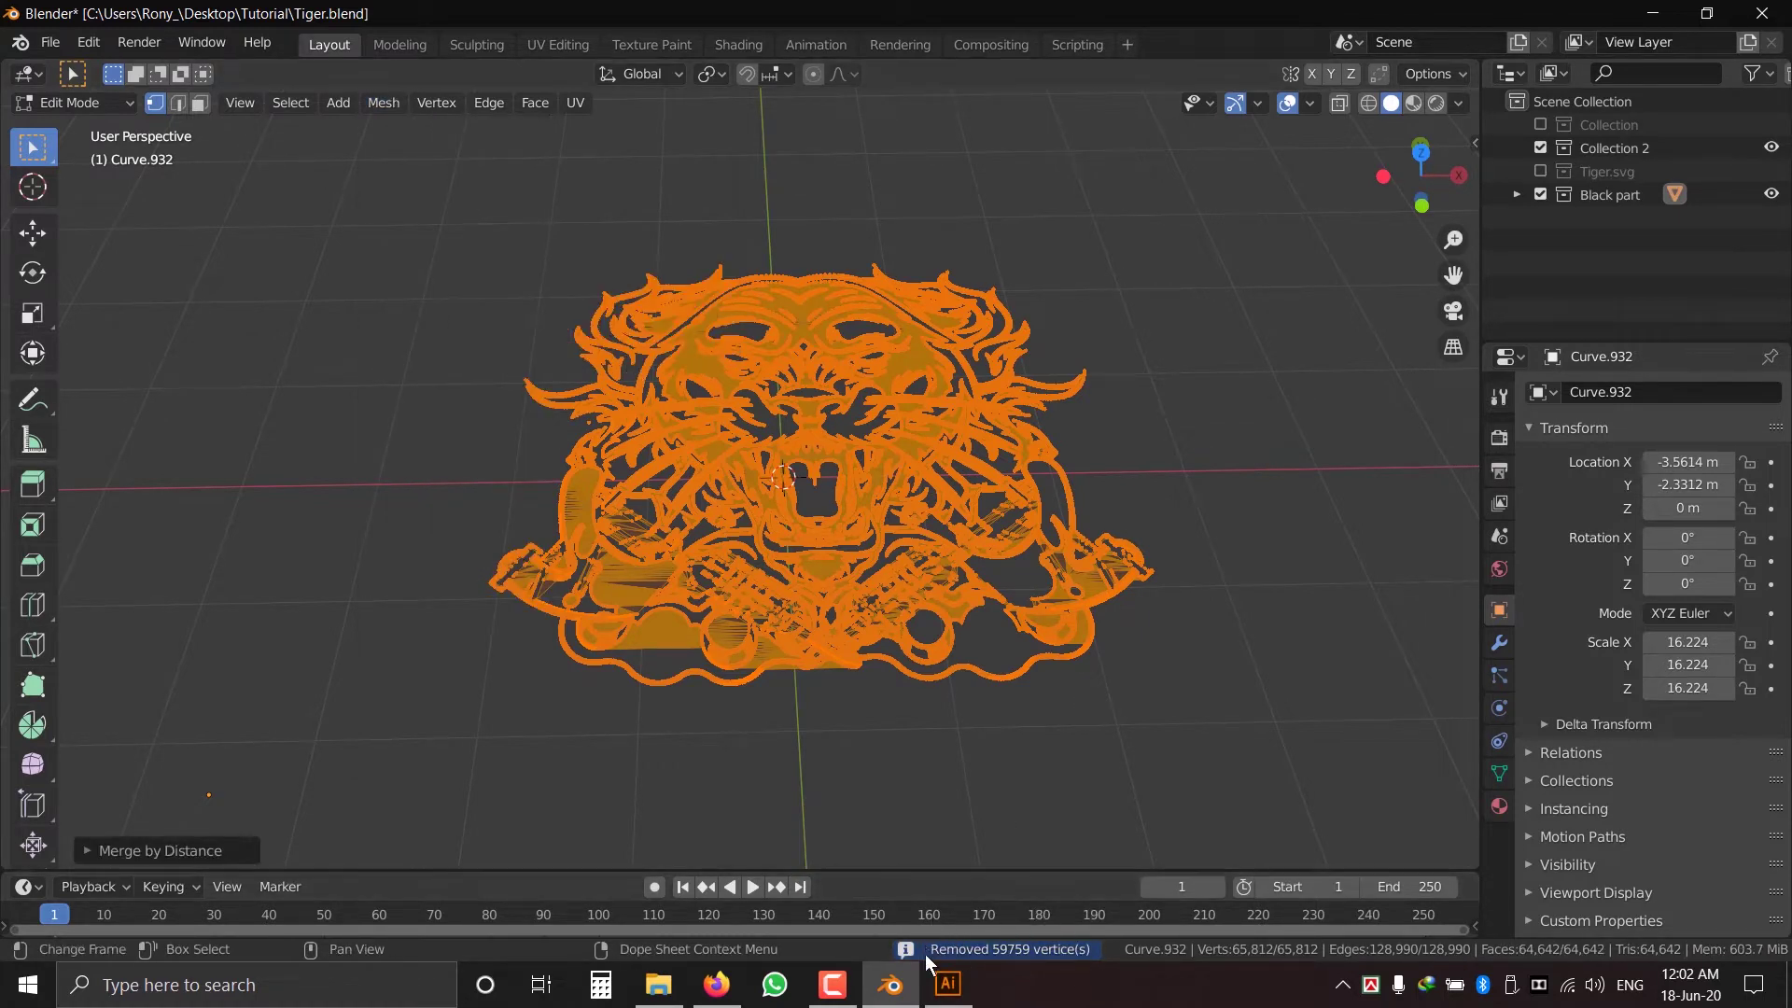
middle_click_drag(888, 612, 886, 630)
key("Tab")
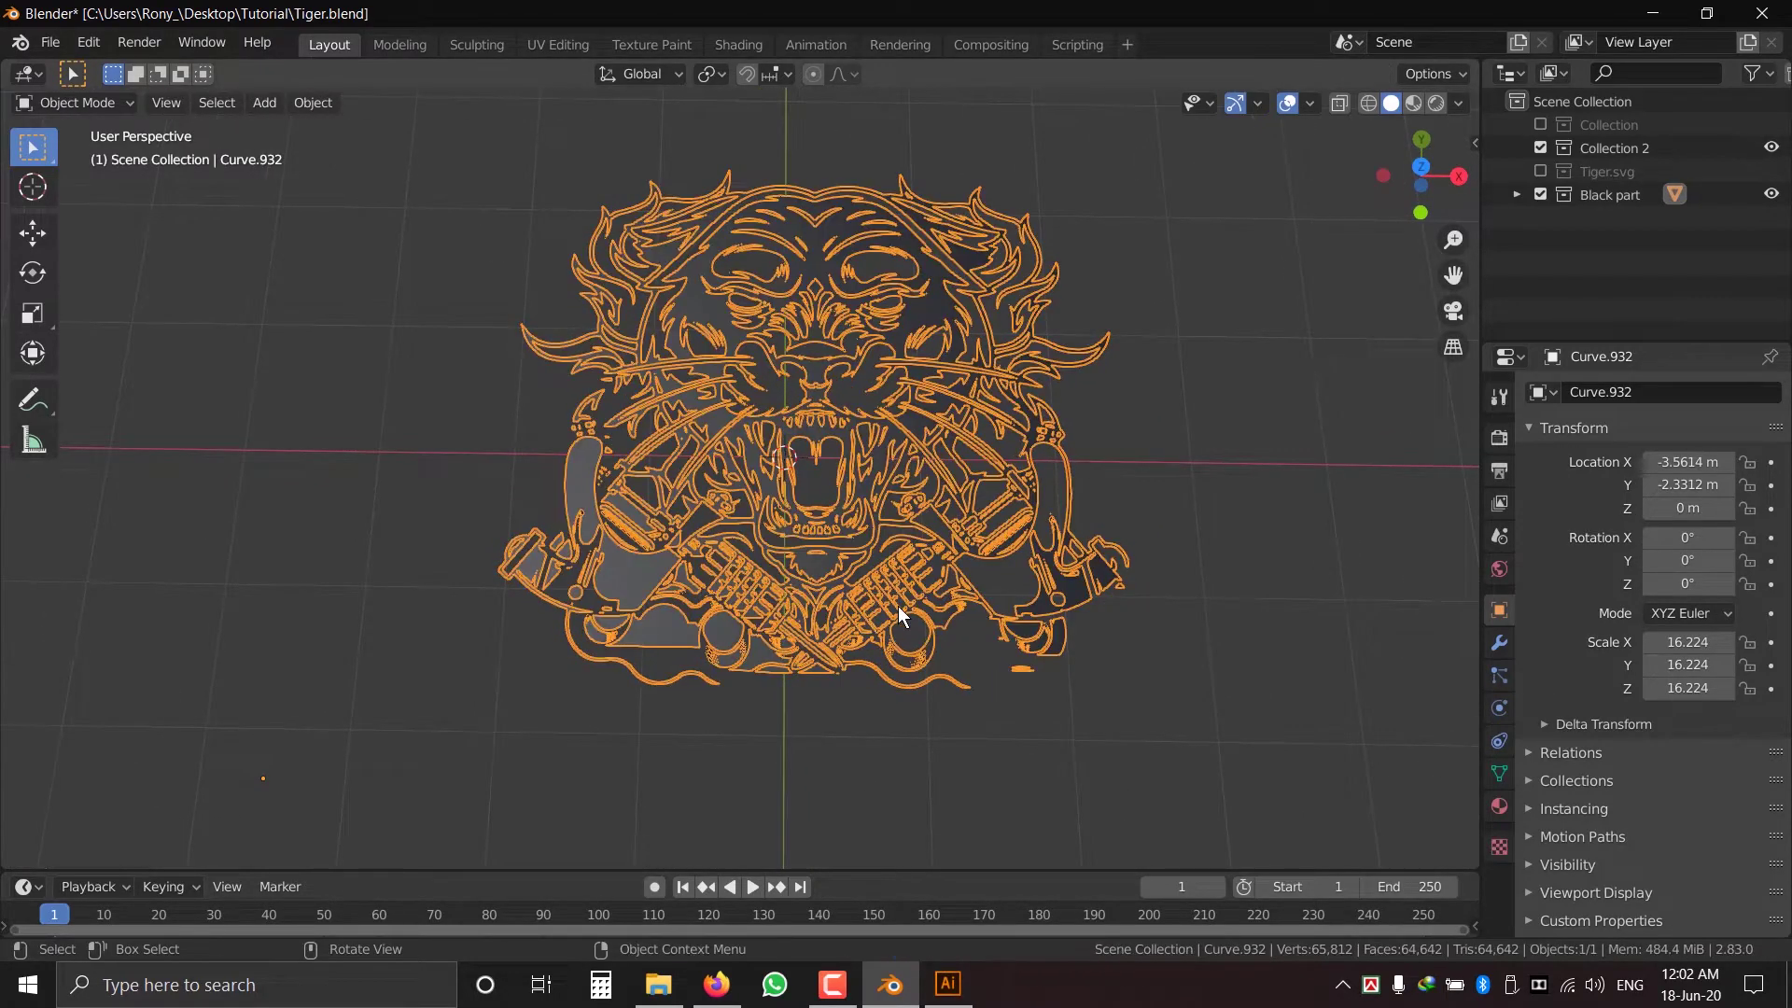
- Re-enable the Tiger.svg collection and make Black part the active collection
left_click(1541, 171)
middle_click_drag(943, 438, 994, 644)
left_click(1603, 196)
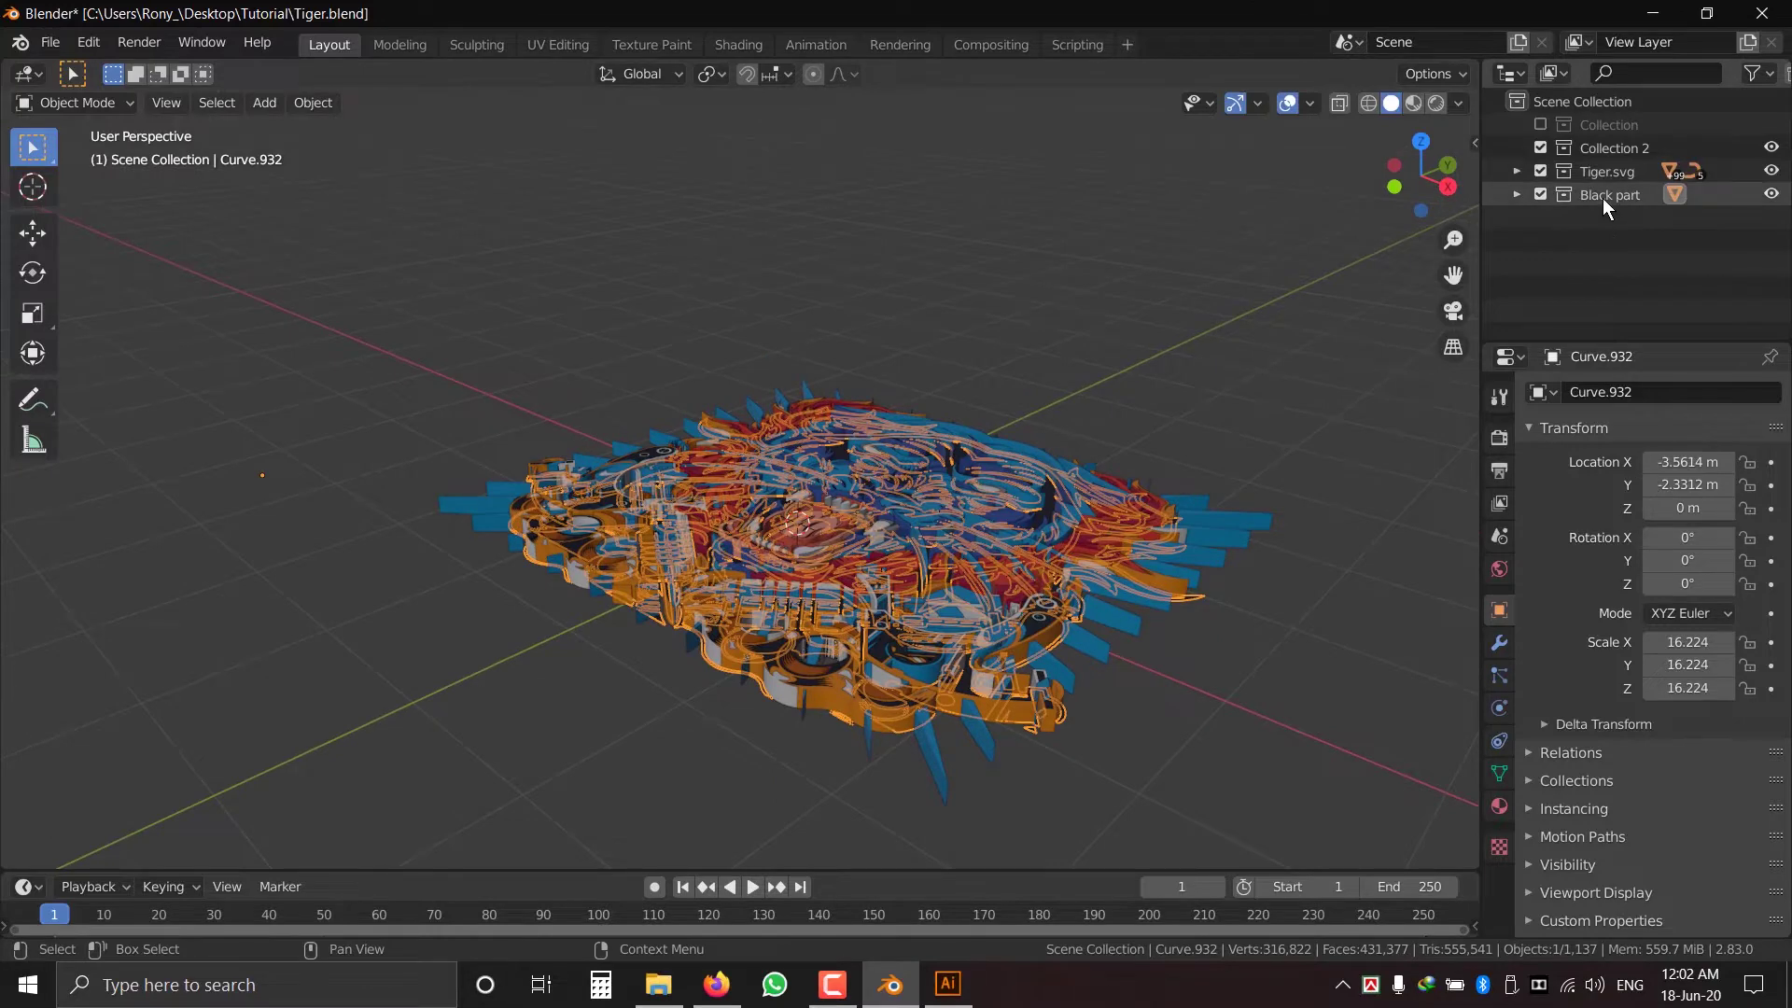
- Extrude the whole black outline mesh upward about 0.1 m in side view, return to Object Mode and save the file
left_click(1202, 599)
middle_click_drag(1183, 647, 1171, 730)
key("Tab")
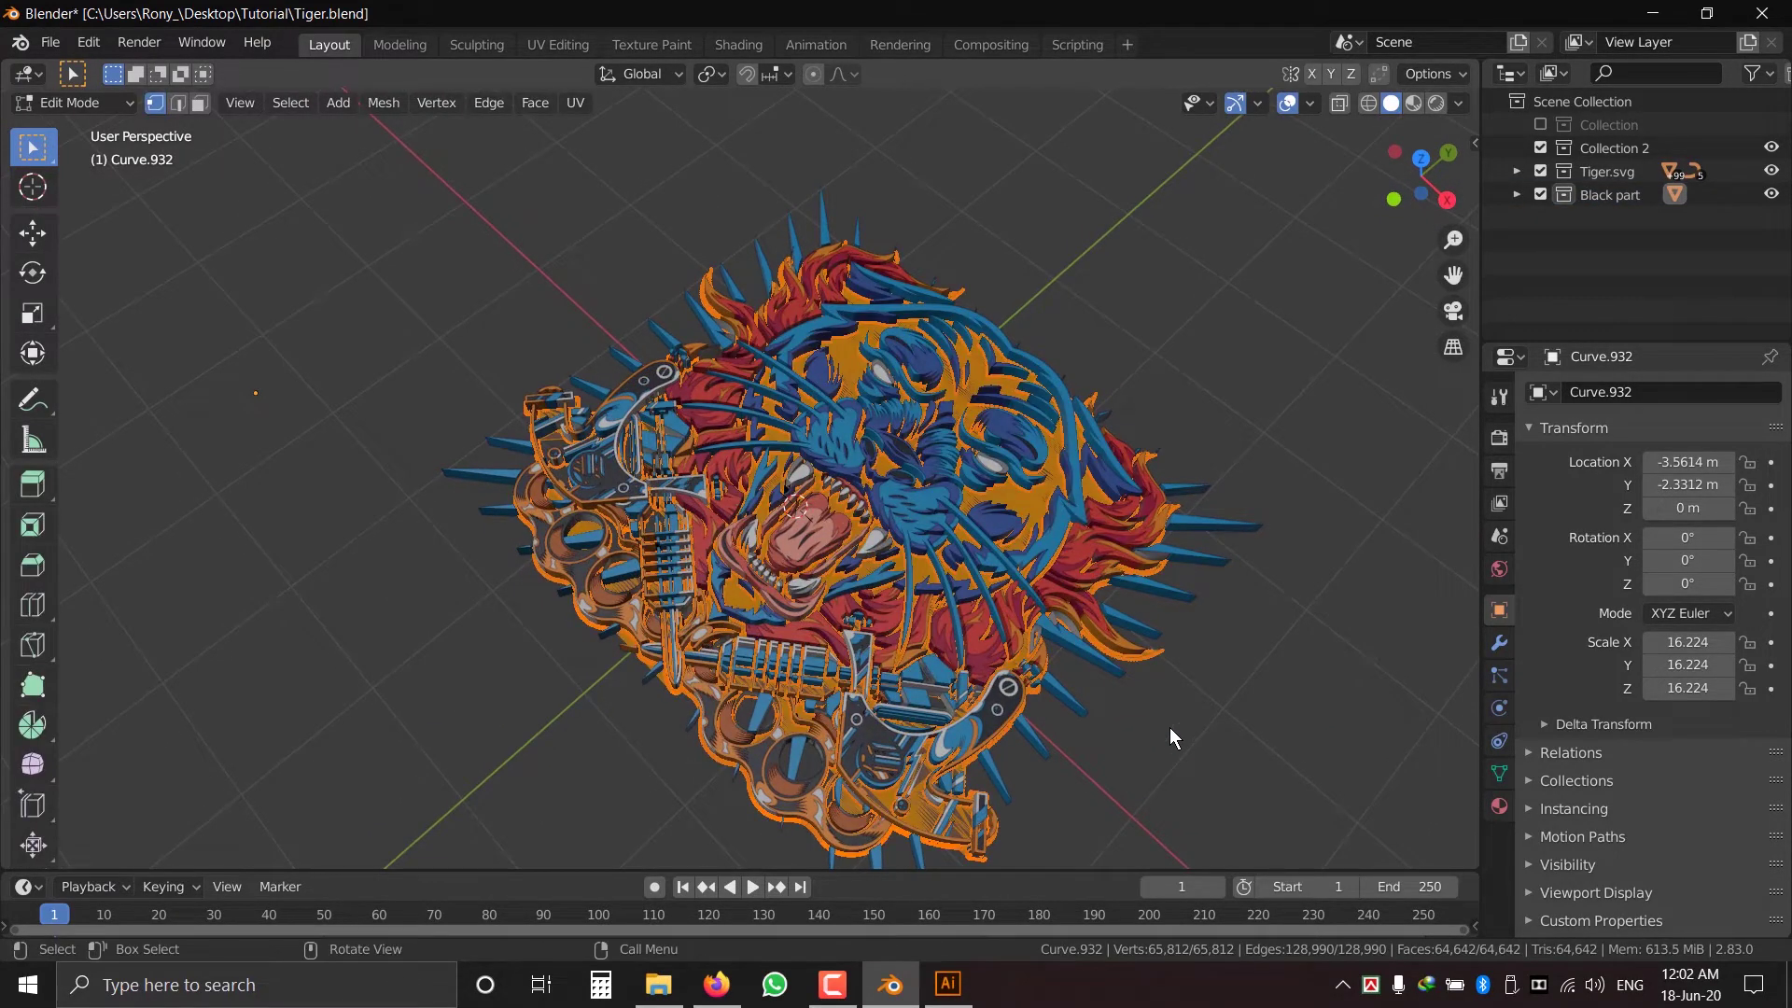
key("KP_3")
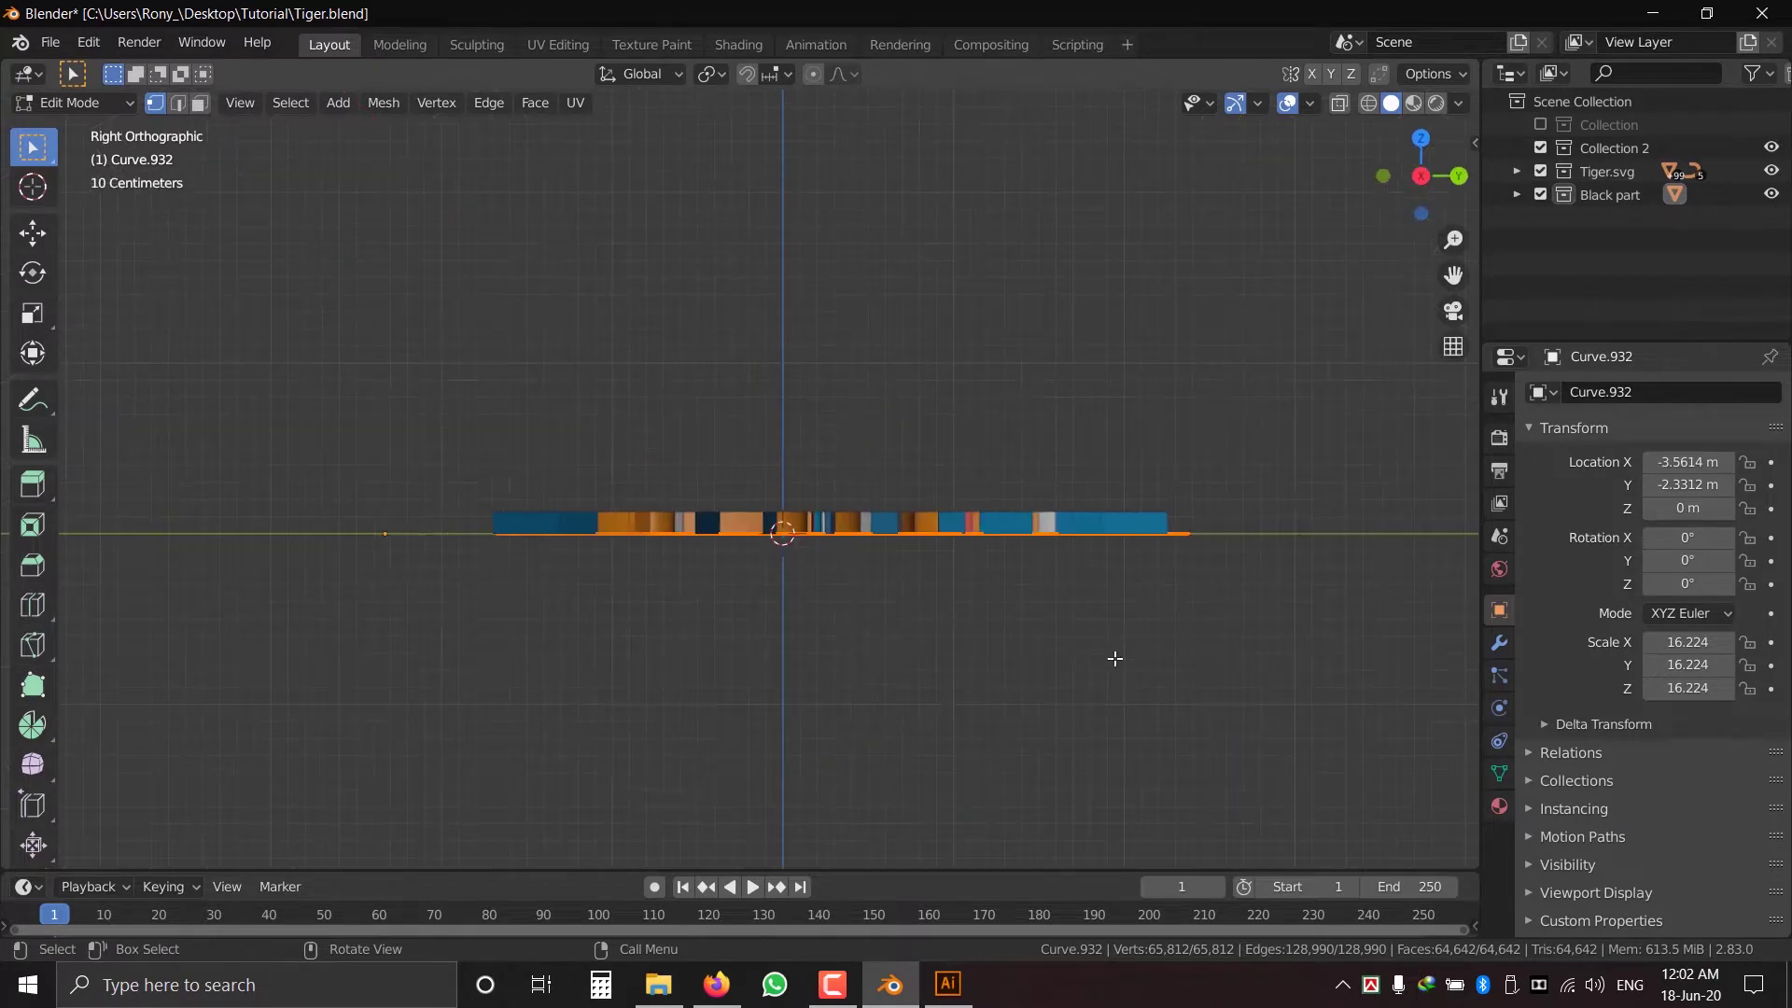
middle_click_drag(1095, 626, 939, 623, "shift")
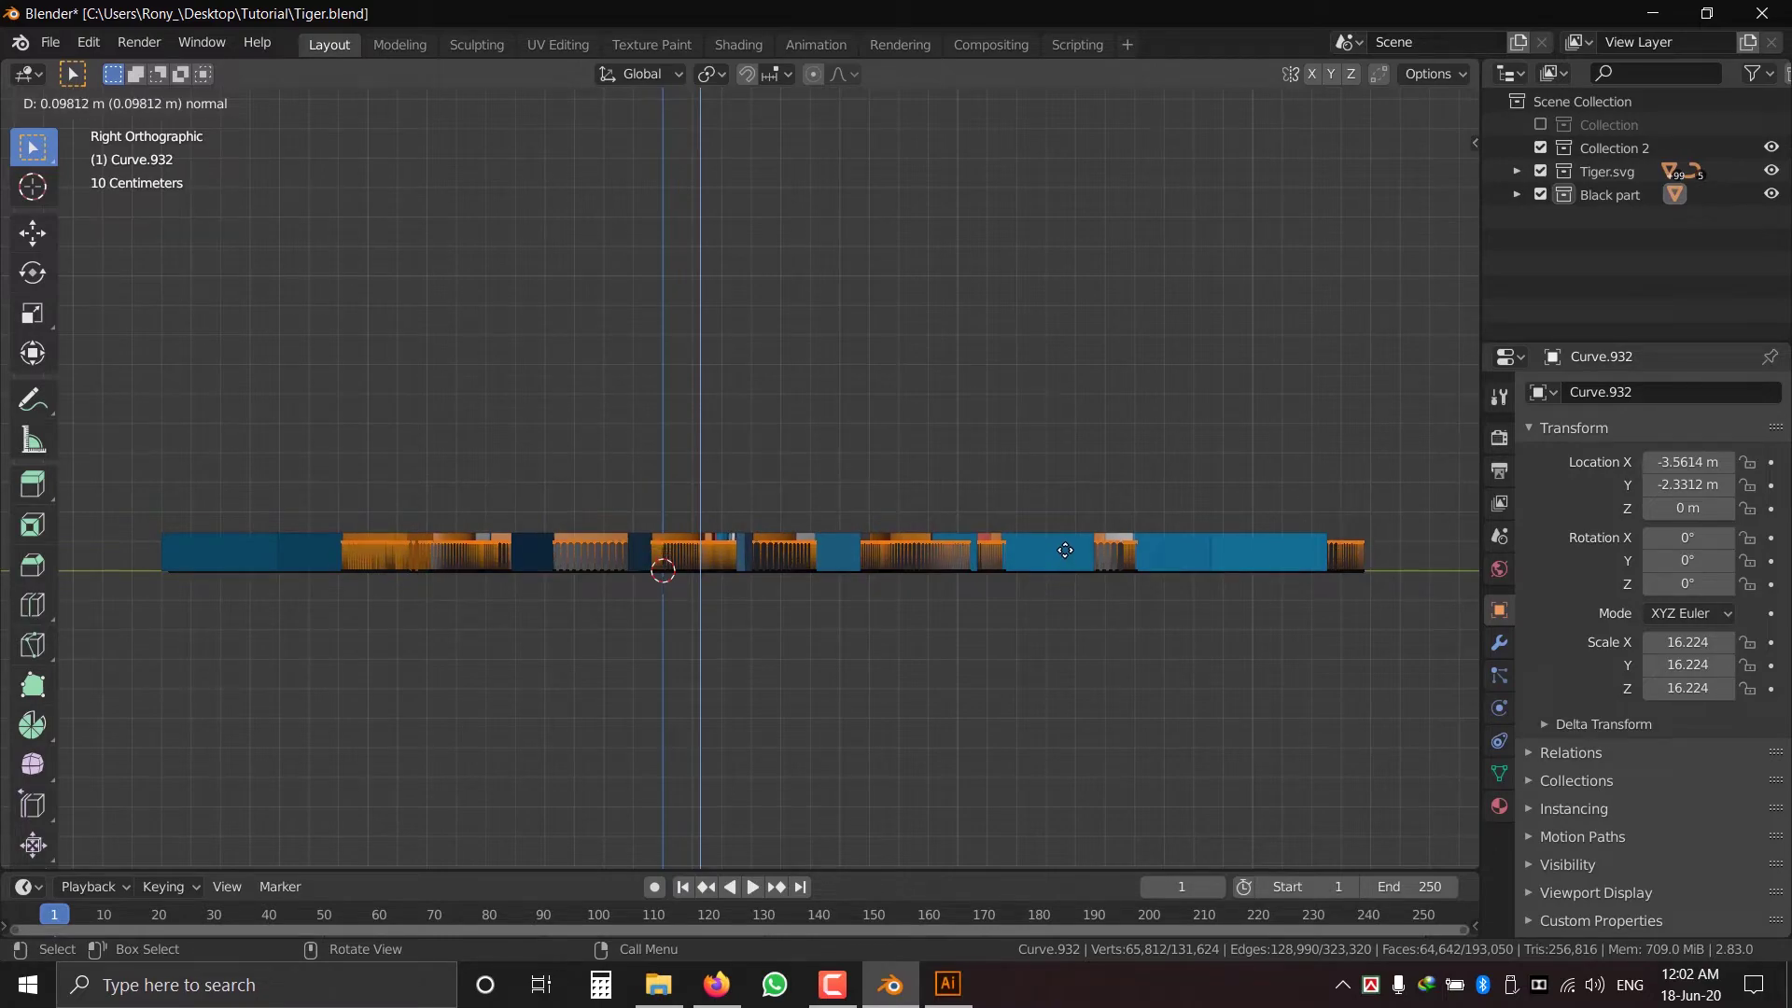
mouse_move(769, 658)
middle_mouse_down()
mouse_move(831, 657)
mouse_move(856, 700)
mouse_move(853, 650)
mouse_move(782, 560)
mouse_move(657, 532)
mouse_move(669, 502)
mouse_move(748, 501)
mouse_move(845, 577)
mouse_move(857, 661)
mouse_move(871, 608)
mouse_move(813, 610)
mouse_move(761, 556)
mouse_move(843, 617)
mouse_move(765, 579)
mouse_move(836, 574)
mouse_move(821, 582)
mouse_move(848, 687)
mouse_move(803, 652)
middle_mouse_up()
key("Tab")
scroll(853, 650, "down", 4)
key("ctrl+s")
- Add a mesh plane and scale it up into a large floor around the tiger artwork
scroll(849, 681, "down", 3)
key("shift+a")
mouse_move(821, 485)
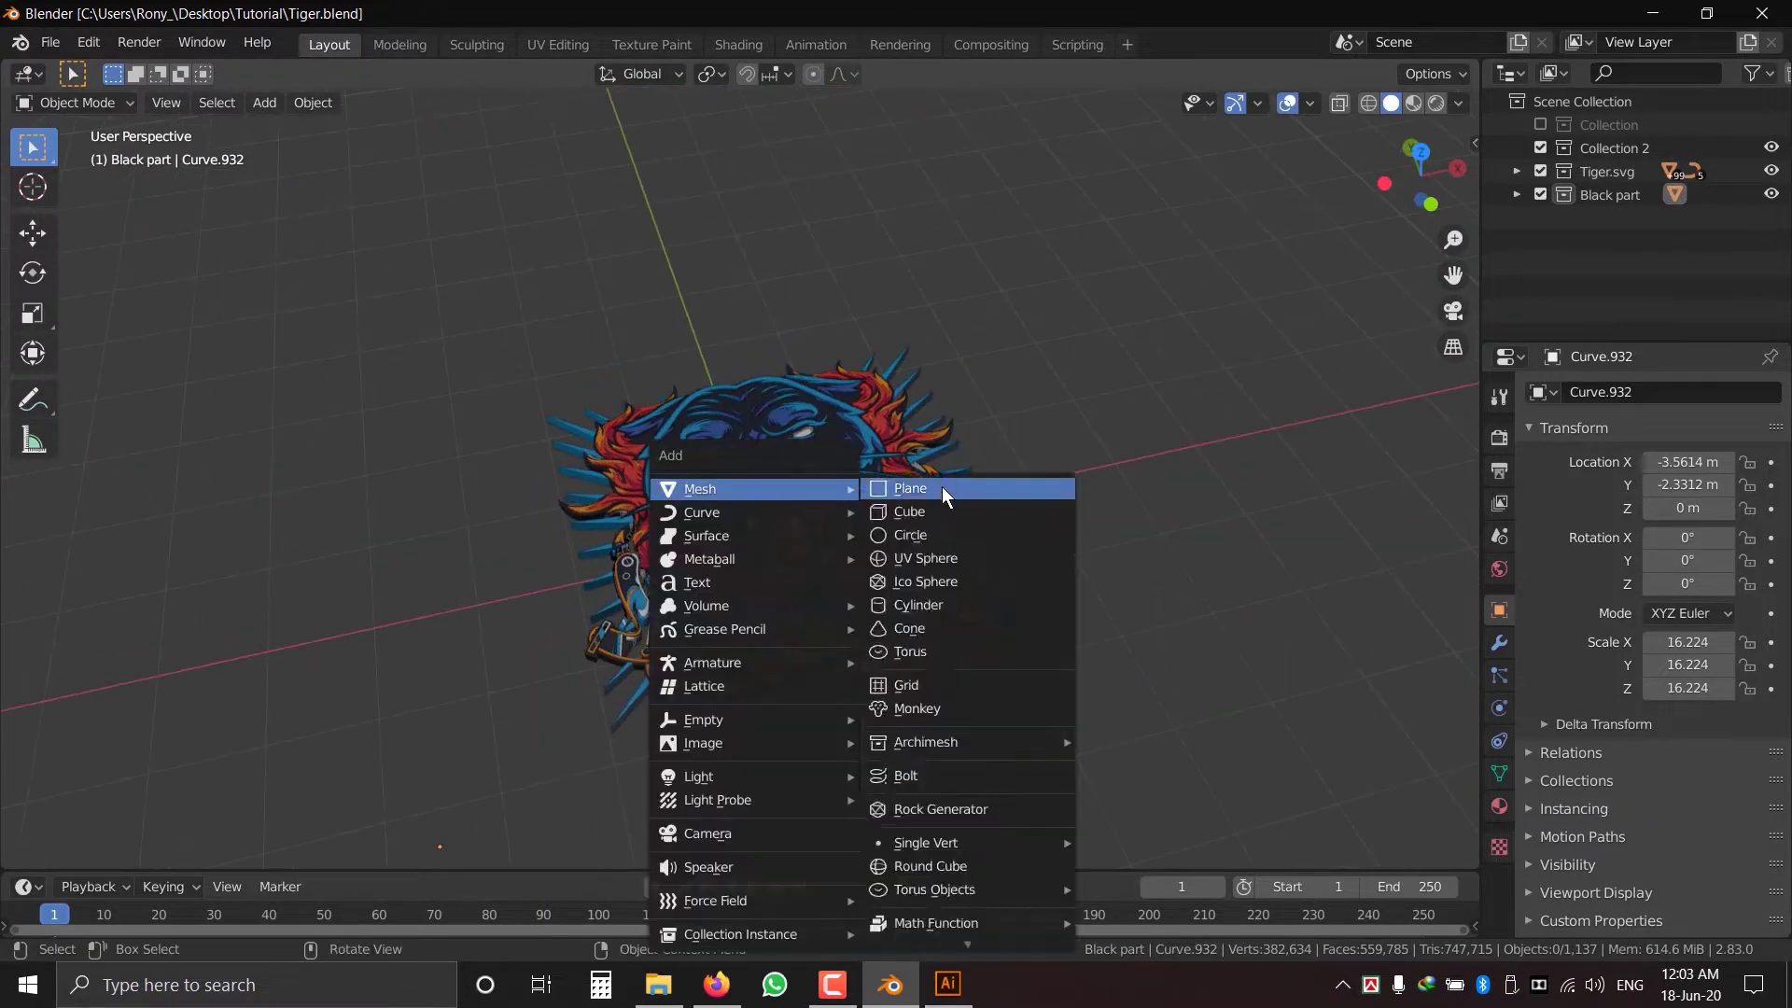
left_click(942, 485)
key("s")
left_click(881, 701)
- Create a new material on the plane and load Wood_06.jpg as its base color image texture
left_click(1498, 805)
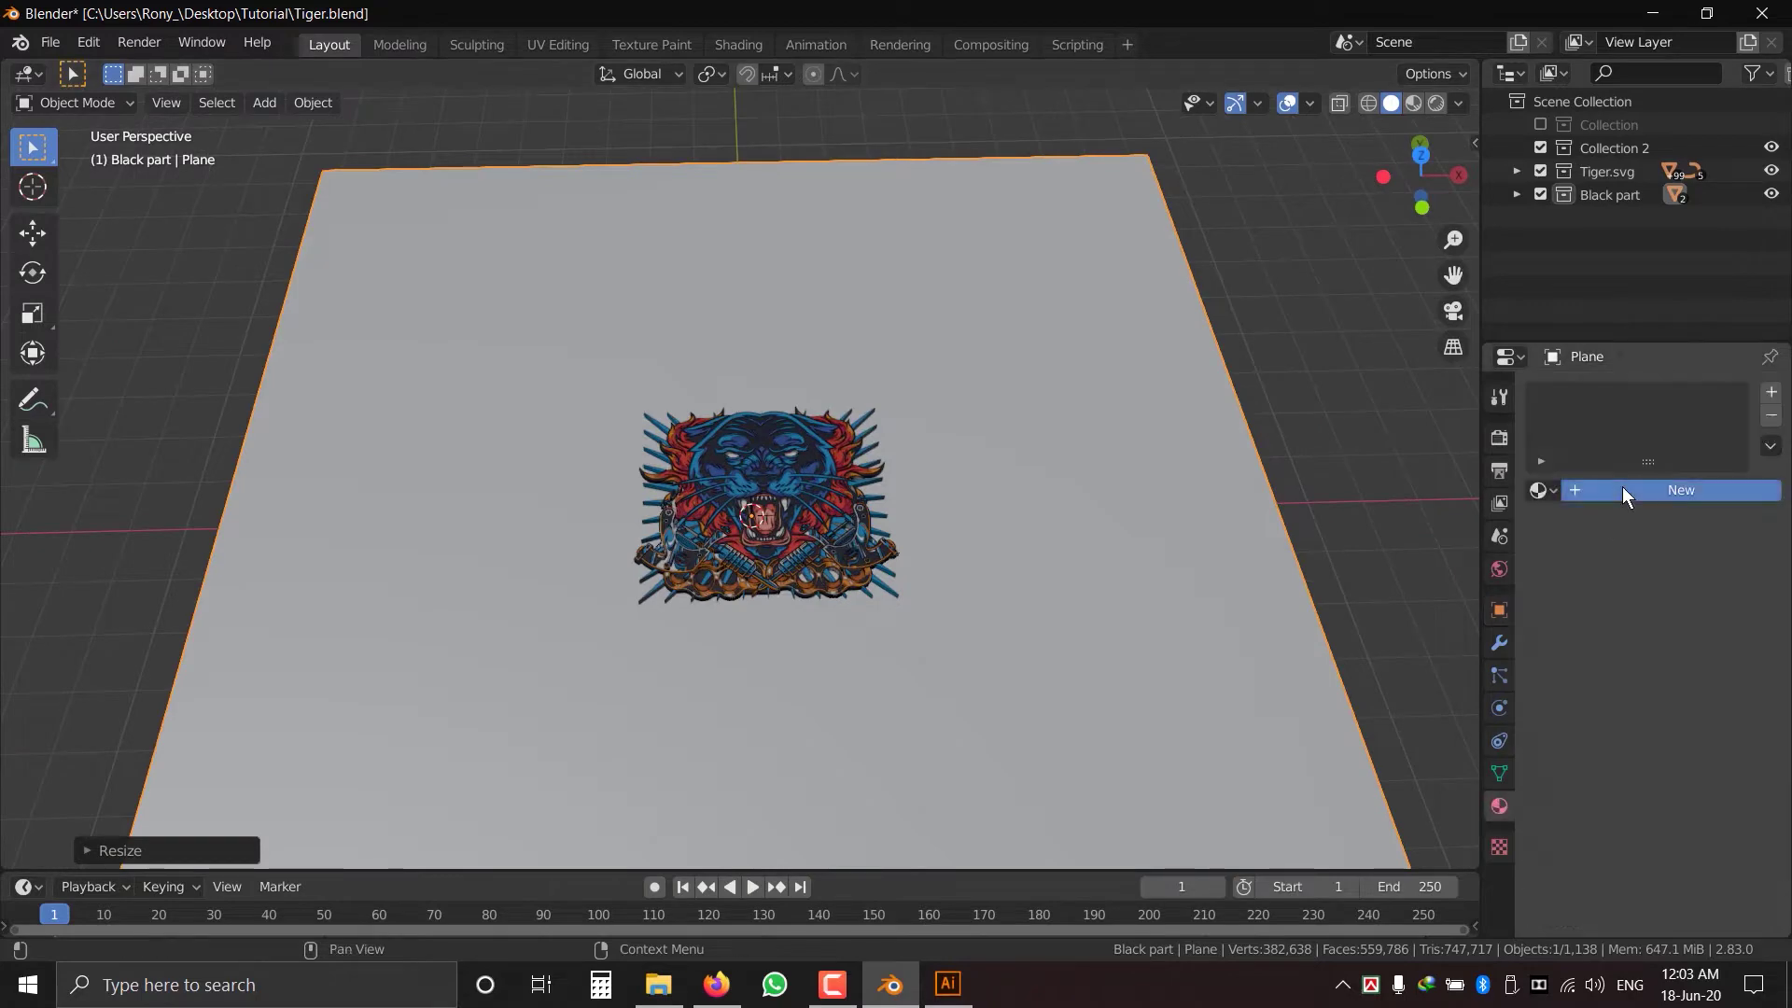
left_click(1621, 485)
left_click(1771, 725)
left_click(1274, 525)
left_click(1751, 753)
double_click(865, 357)
double_click(704, 324)
- In the Shading workspace, add Texture Coordinate and Mapping nodes to the Wood_06.jpg image texture
middle_click_drag(955, 594, 950, 537, "shift")
scroll(949, 536, "down", 3)
left_click(742, 47)
middle_click_drag(758, 392, 765, 457)
scroll(963, 737, "down", 2)
key("g")
left_click(865, 704)
middle_click_drag(866, 704, 1080, 715)
key("ctrl+t")
middle_click_drag(749, 681, 771, 684)
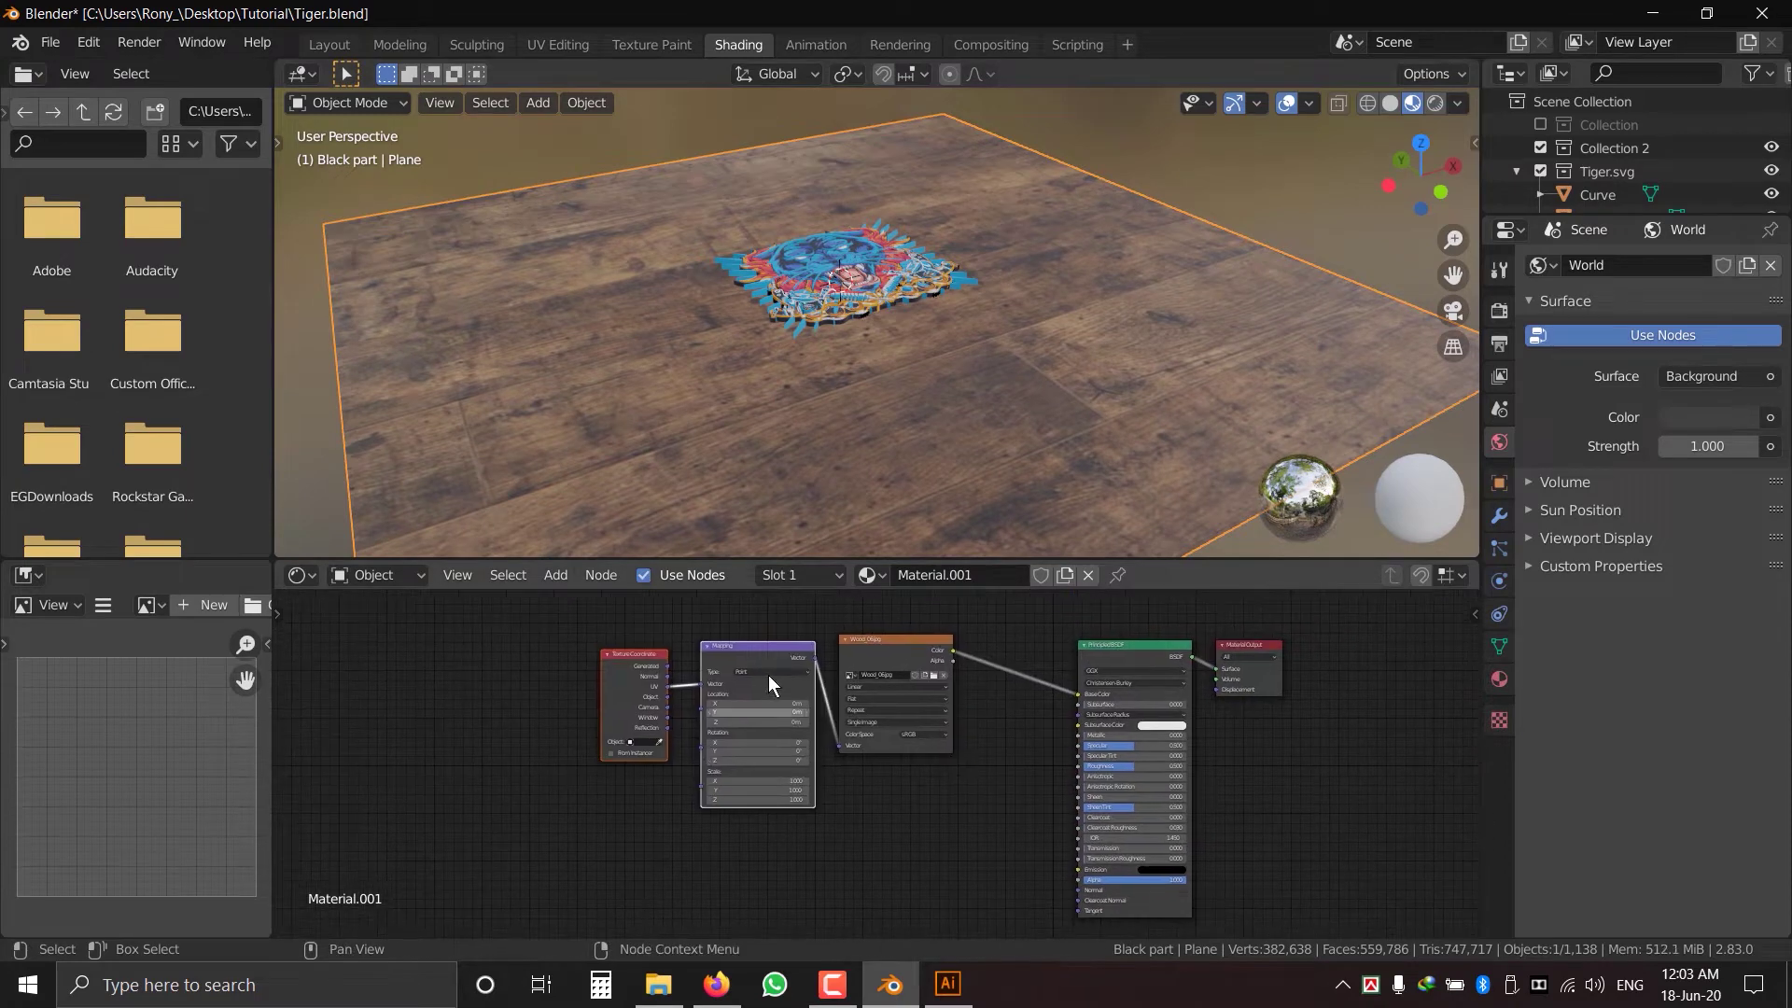
- Check in the preferences that the Node Wrangler add-on is enabled
left_click(88, 43)
left_click(122, 378)
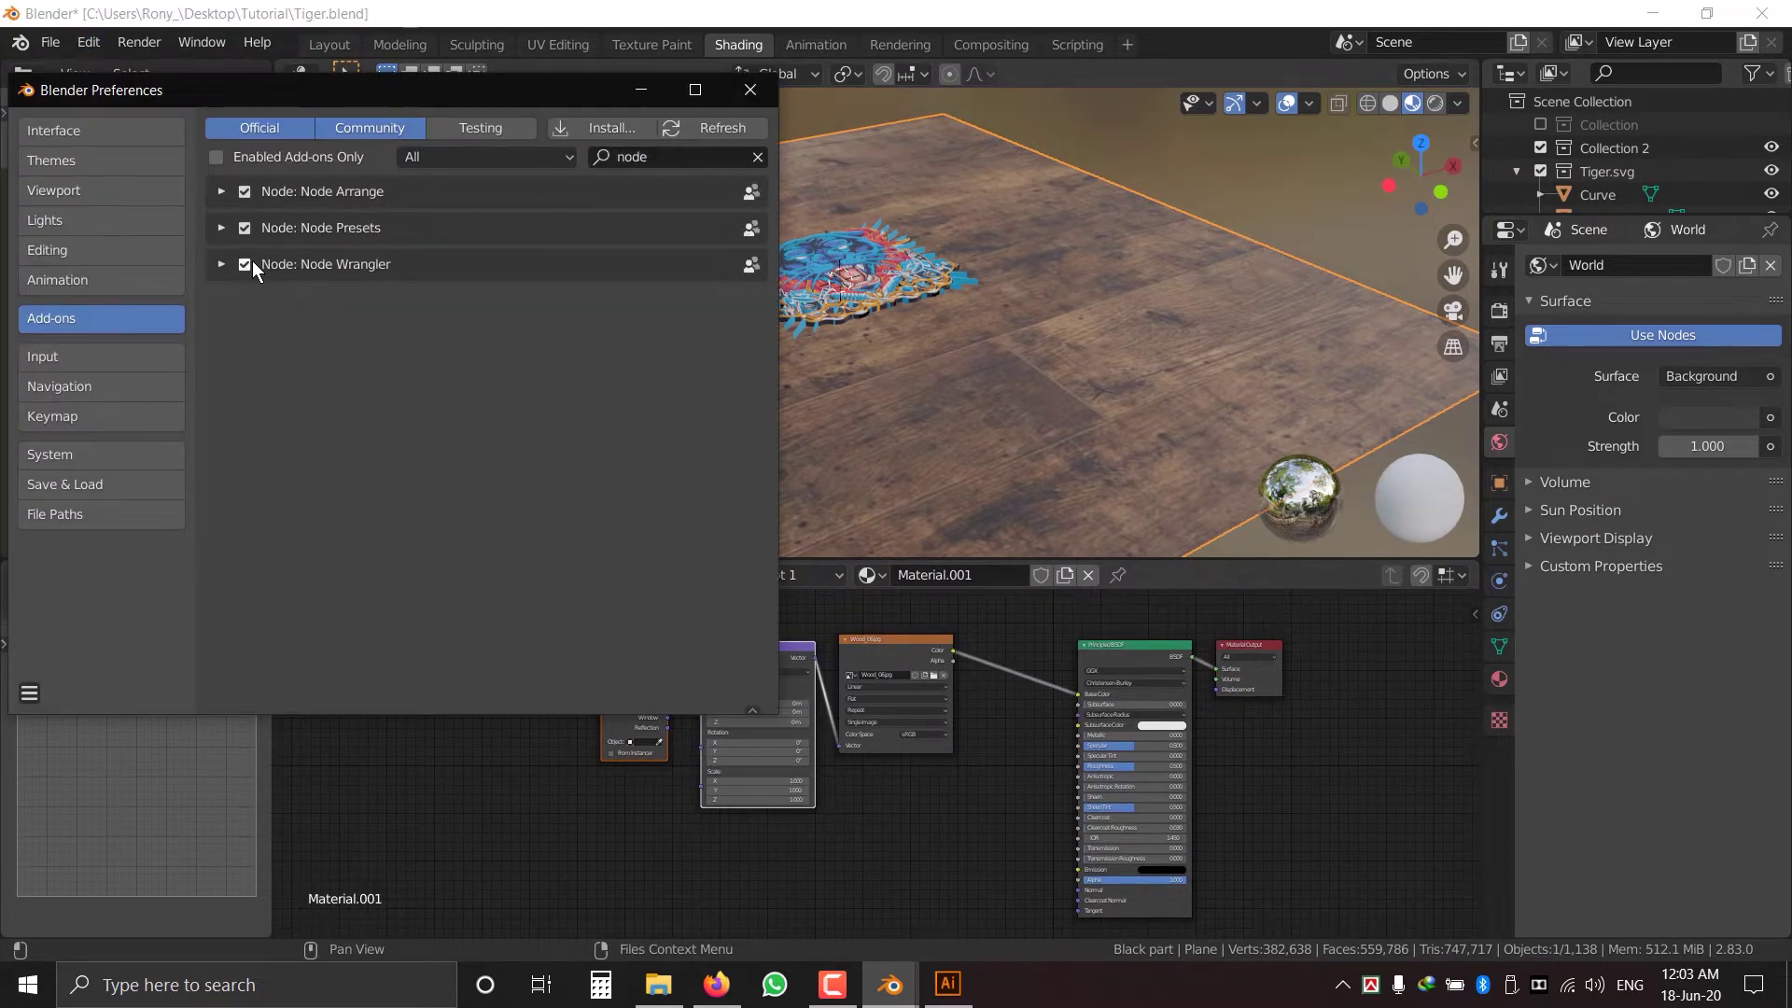
left_click(754, 90)
scroll(989, 448, "up", 2)
scroll(925, 731, "up", 3)
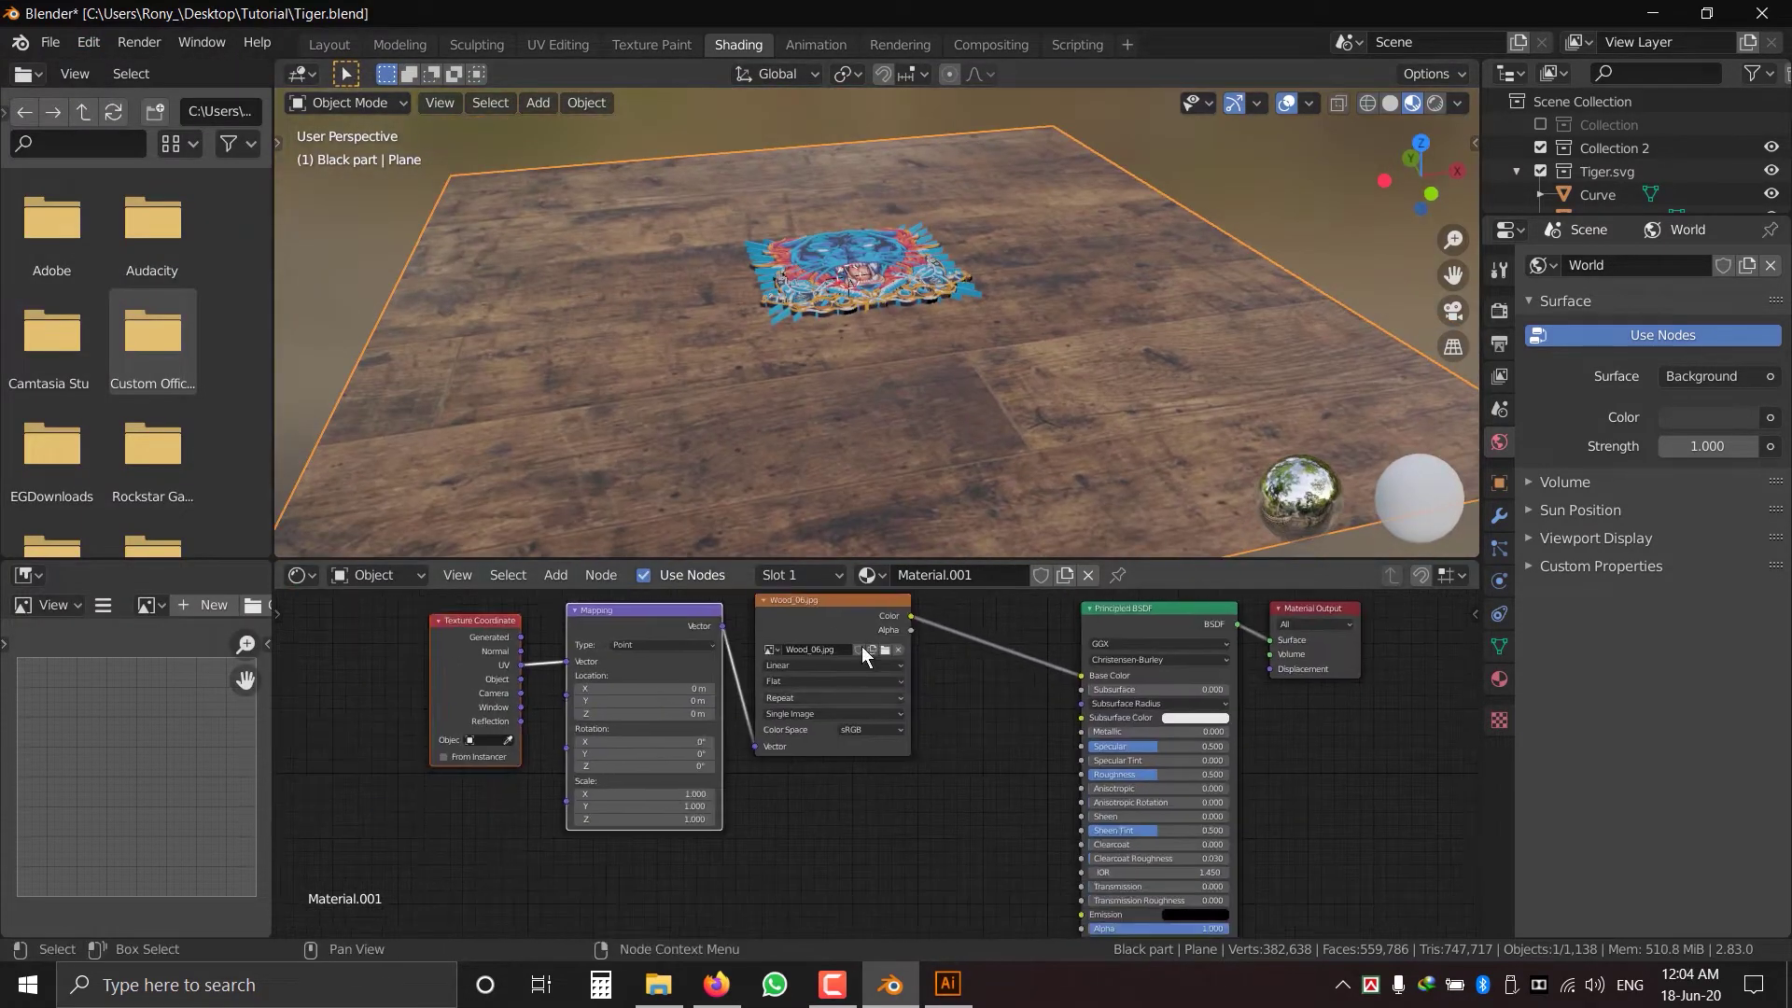
- Duplicate the wood image texture node, load Wood_06.png in the copy and set its color space to Non-Color
left_click(829, 734)
left_click(892, 749)
left_click(1241, 850)
middle_click_drag(955, 800, 944, 857)
left_click(903, 777)
left_click(912, 828)
- Add a ColorRamp node and link the Wood_06.png color through it to the Principled BSDF roughness
key("shift+a")
left_click(908, 668)
type("ramp")
key("Return")
left_click(941, 715)
left_click_drag(903, 725, 841, 792)
left_click_drag(887, 800, 912, 786)
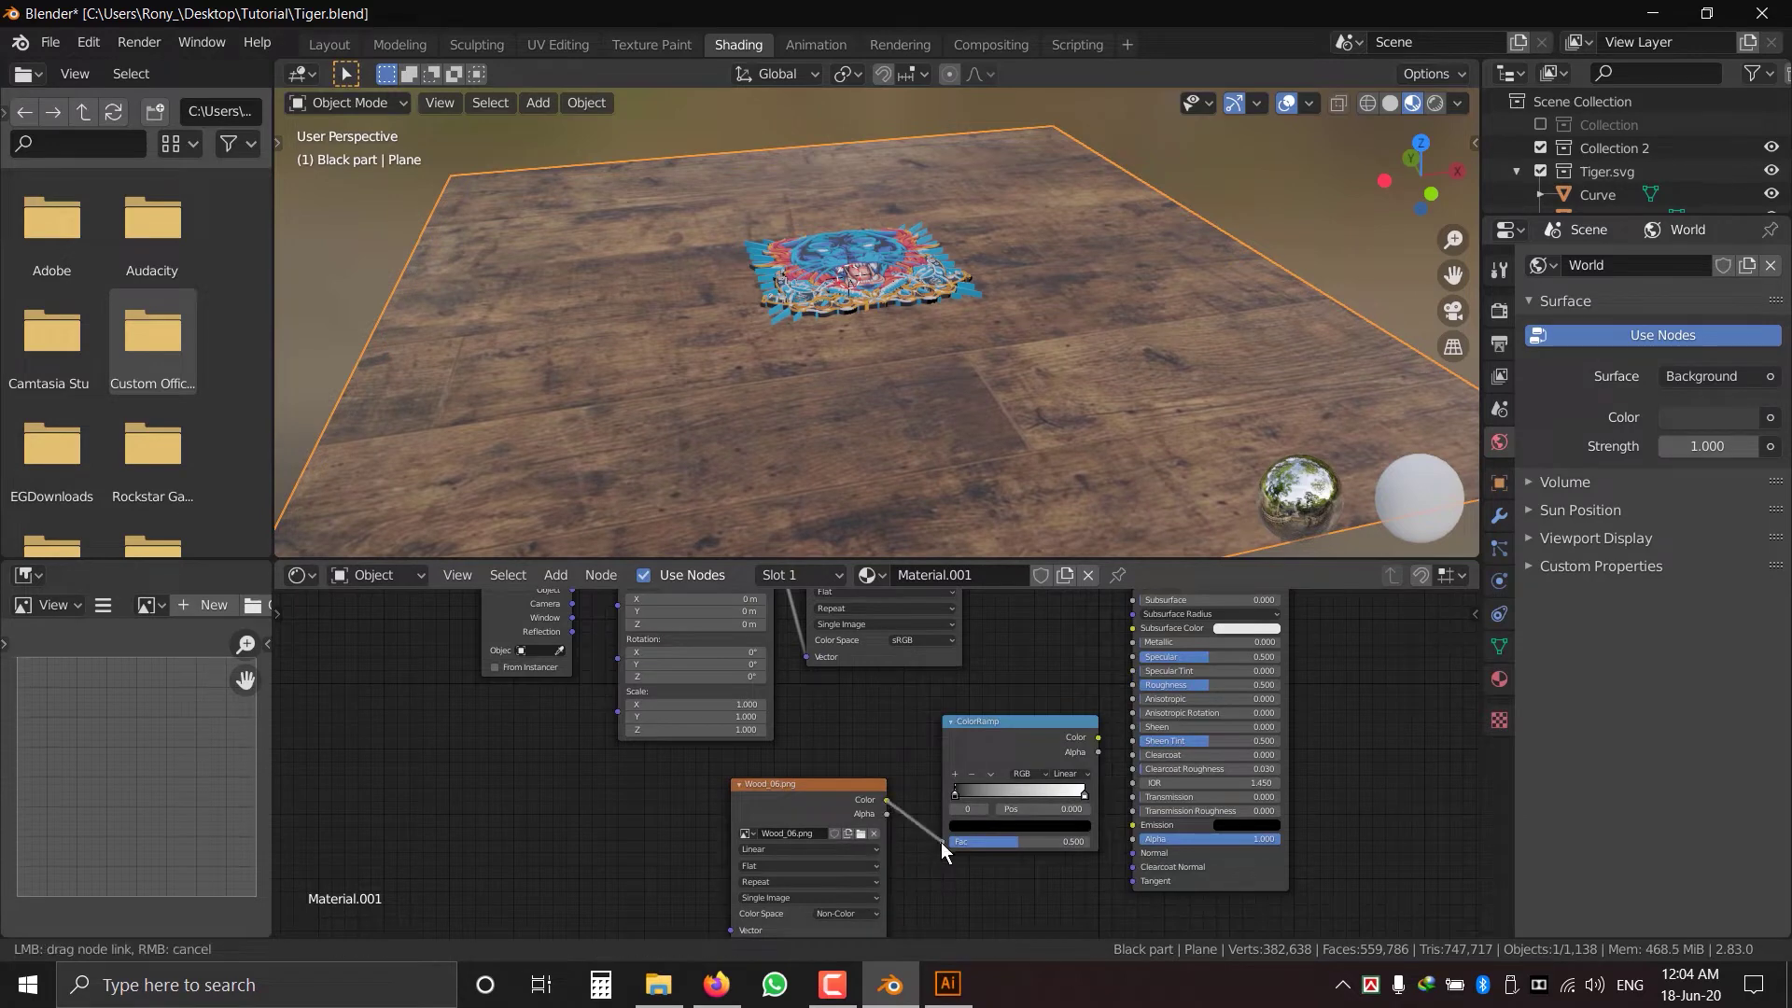
middle_click_drag(767, 795, 827, 764)
middle_click_drag(809, 467, 825, 449)
- Rearrange the Texture Coordinate and Mapping nodes and link the Mapping vector to the Wood_06.png texture
middle_click_drag(744, 731, 782, 817)
scroll(782, 817, "down", 3)
left_click_drag(639, 630, 595, 642)
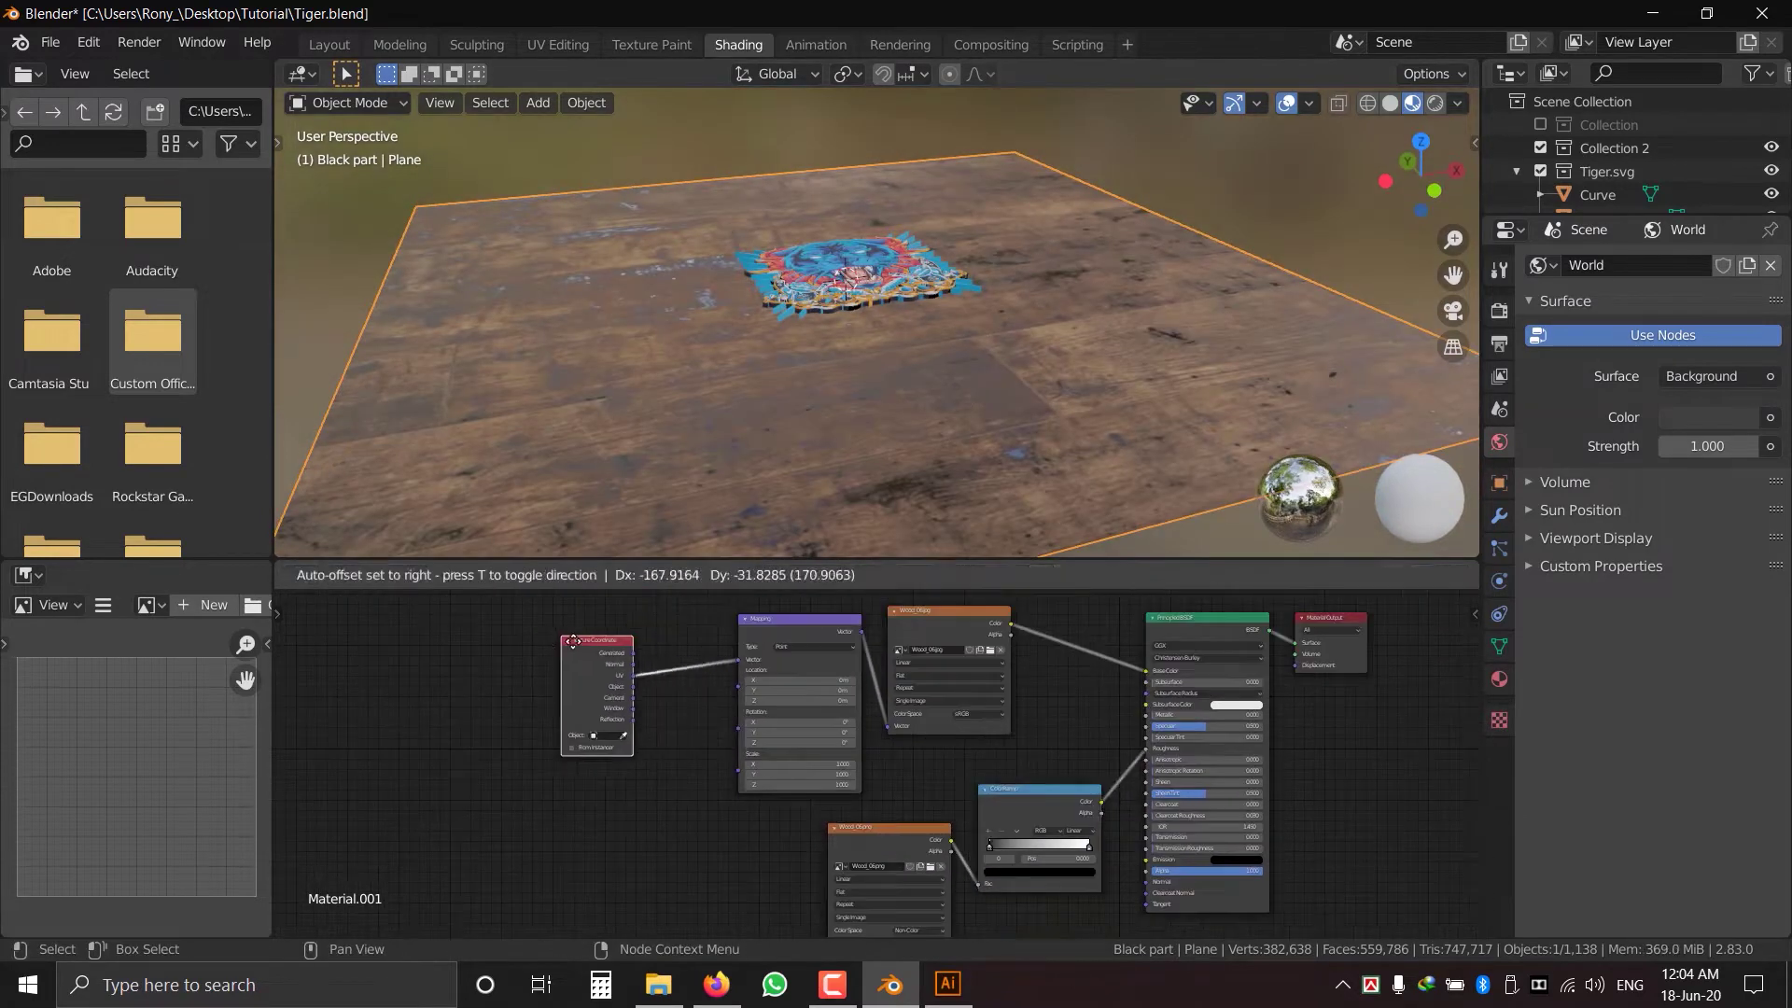
left_click_drag(814, 647, 696, 664)
scroll(756, 623, "down", 1)
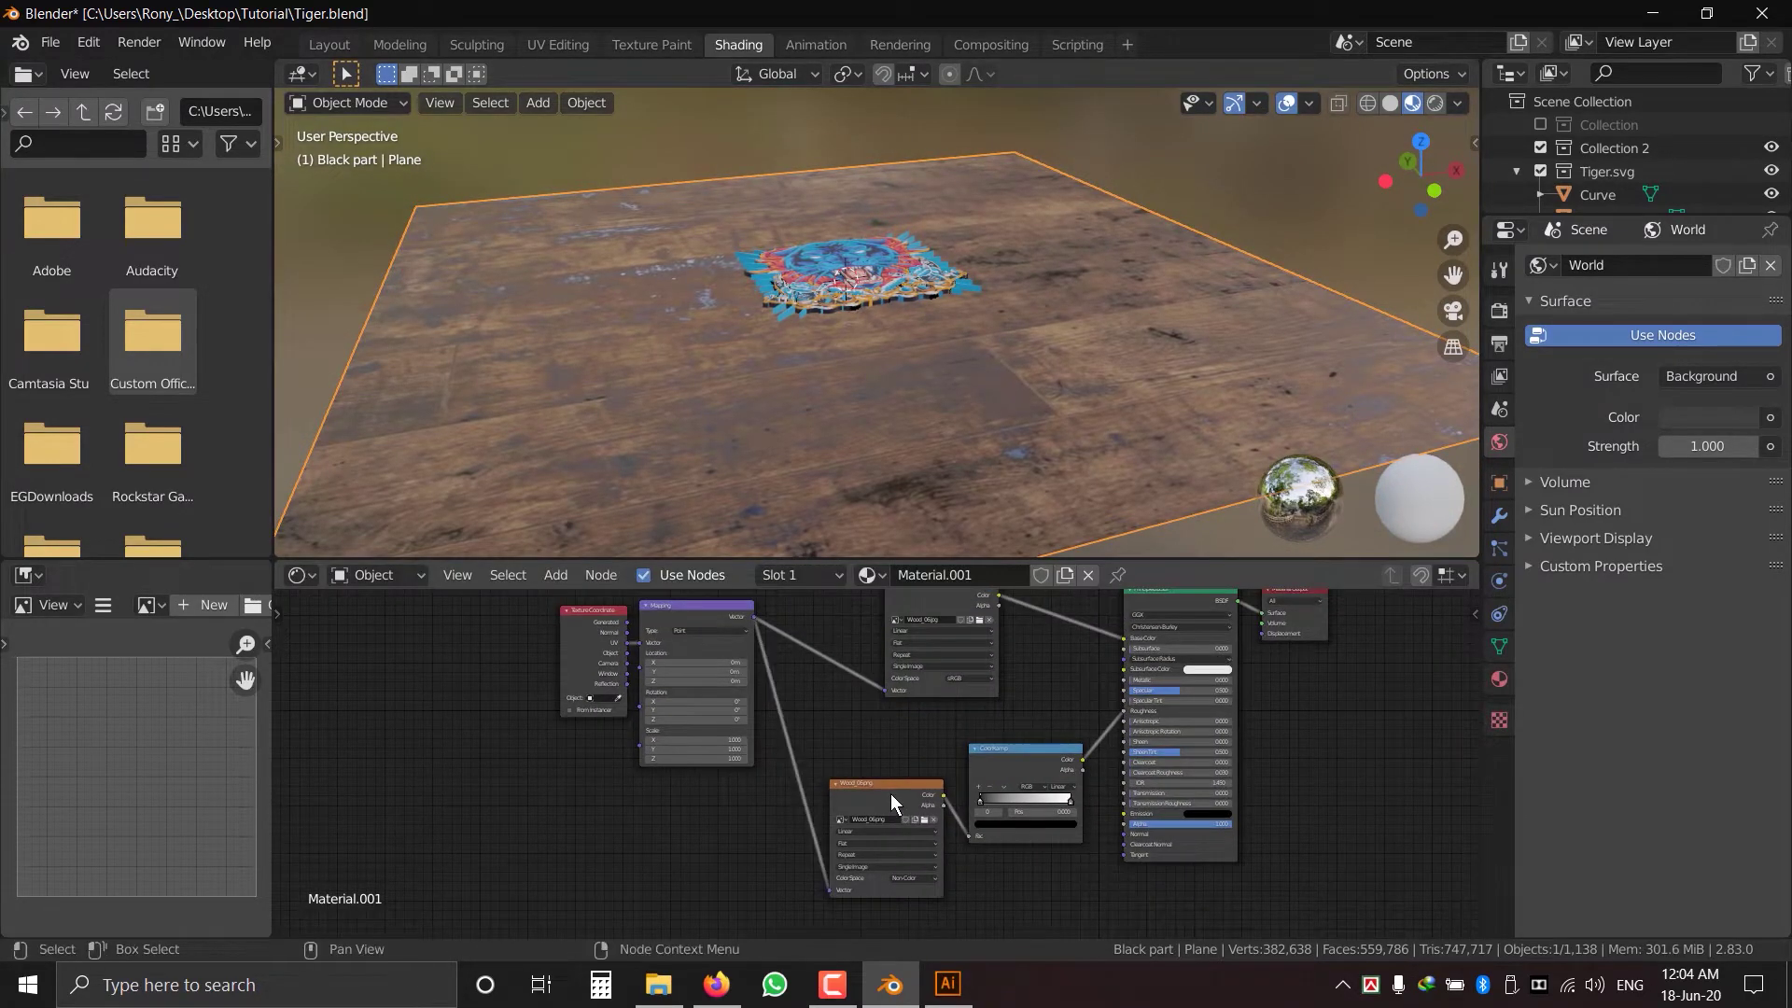
left_click_drag(1031, 709, 1035, 731)
scroll(894, 709, "down", 1)
- Duplicate the Wood_06.png texture node below the others and load Wood_06_displace.png in the copy
middle_click_drag(924, 768, 891, 608)
key("shift+d")
left_click(948, 758)
left_click(950, 762)
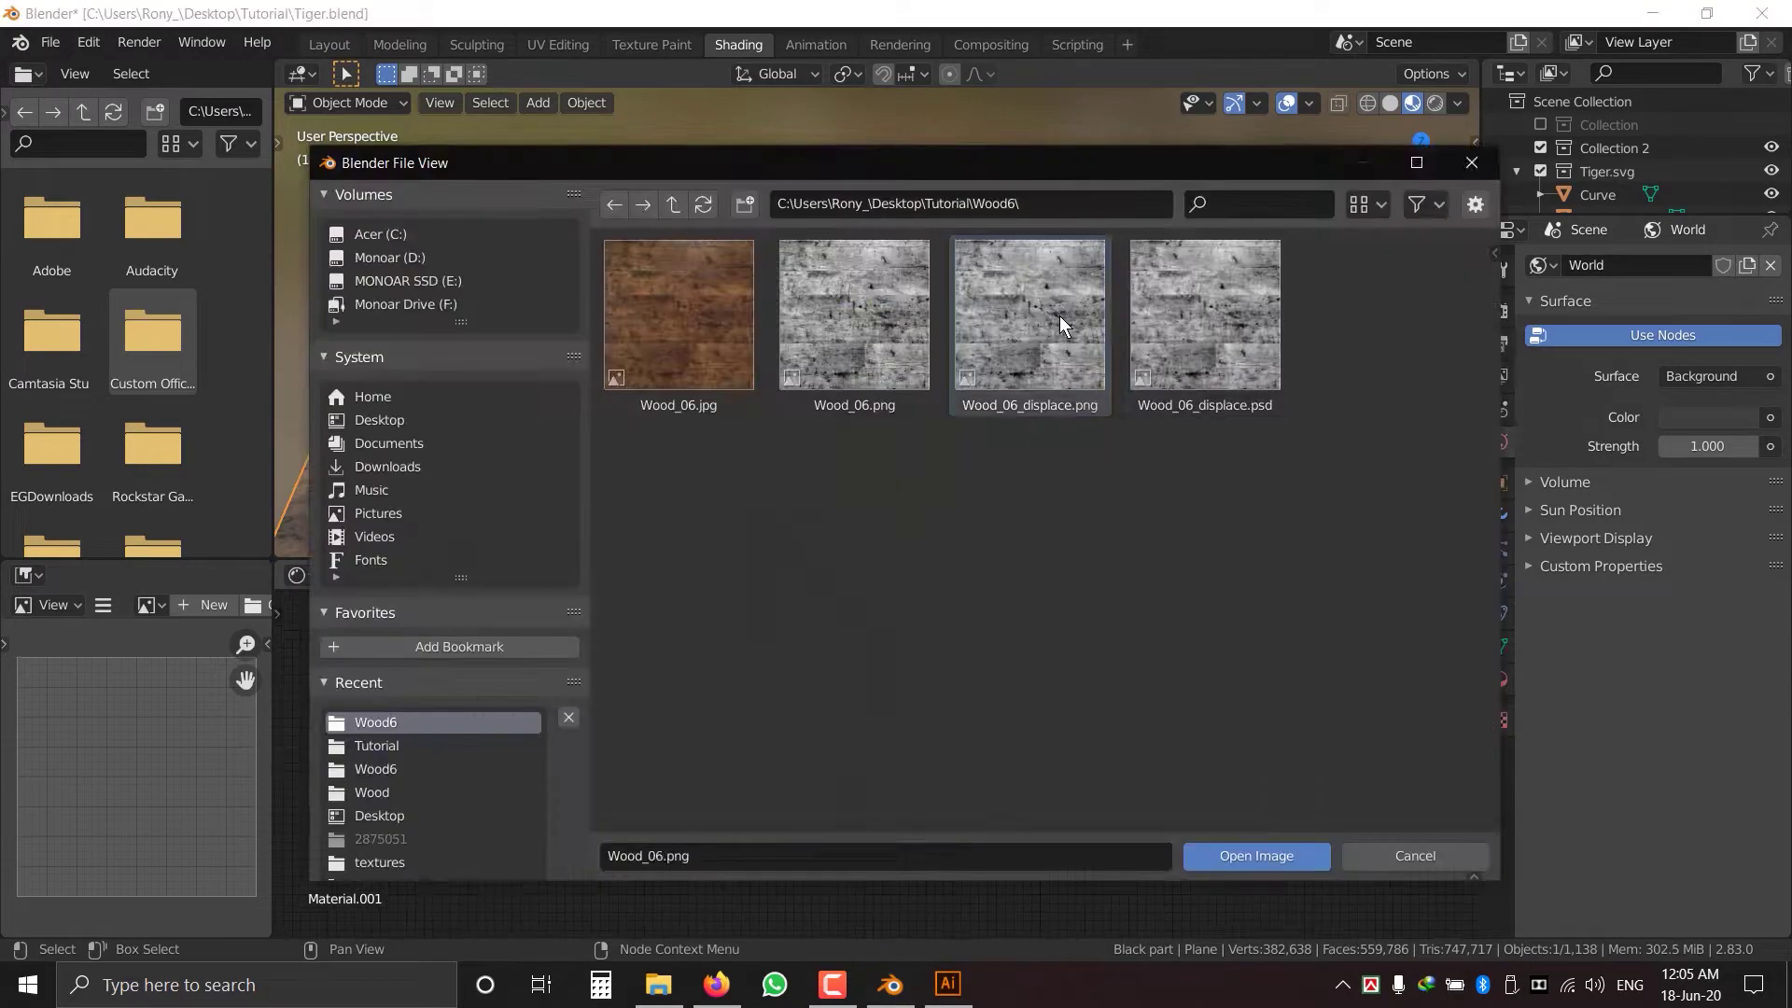
double_click(1060, 315)
- Add a Math node set to Multiply and link the Wood_06_displace.png color to its first value
key("shift+a")
left_click(1166, 663)
left_click(1056, 787)
scroll(1056, 788, "up", 4)
middle_click_drag(1056, 788, 1097, 715)
left_click(1085, 706)
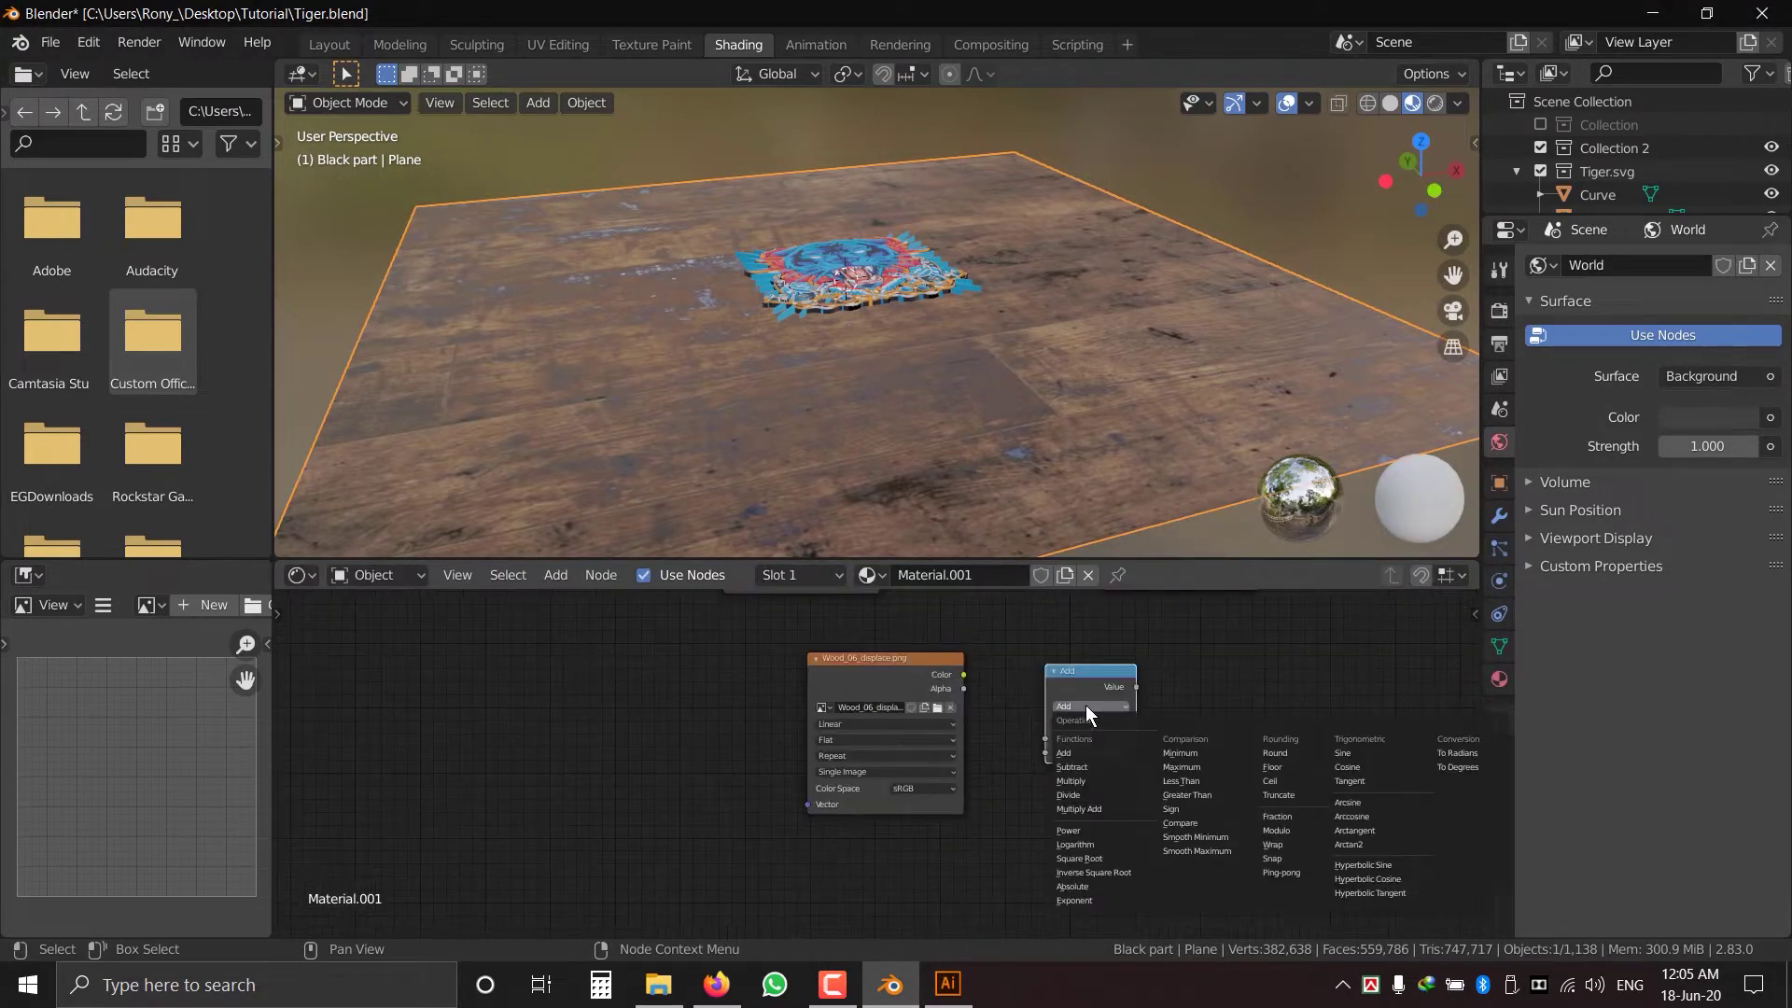
left_click_drag(964, 675, 1045, 739)
- Link the Mapping vector to the displacement texture and the Multiply result to the Material Output's displacement
scroll(1017, 736, "down", 4)
middle_click_drag(924, 728, 935, 848)
scroll(896, 848, "down", 2)
left_click_drag(778, 626, 814, 735)
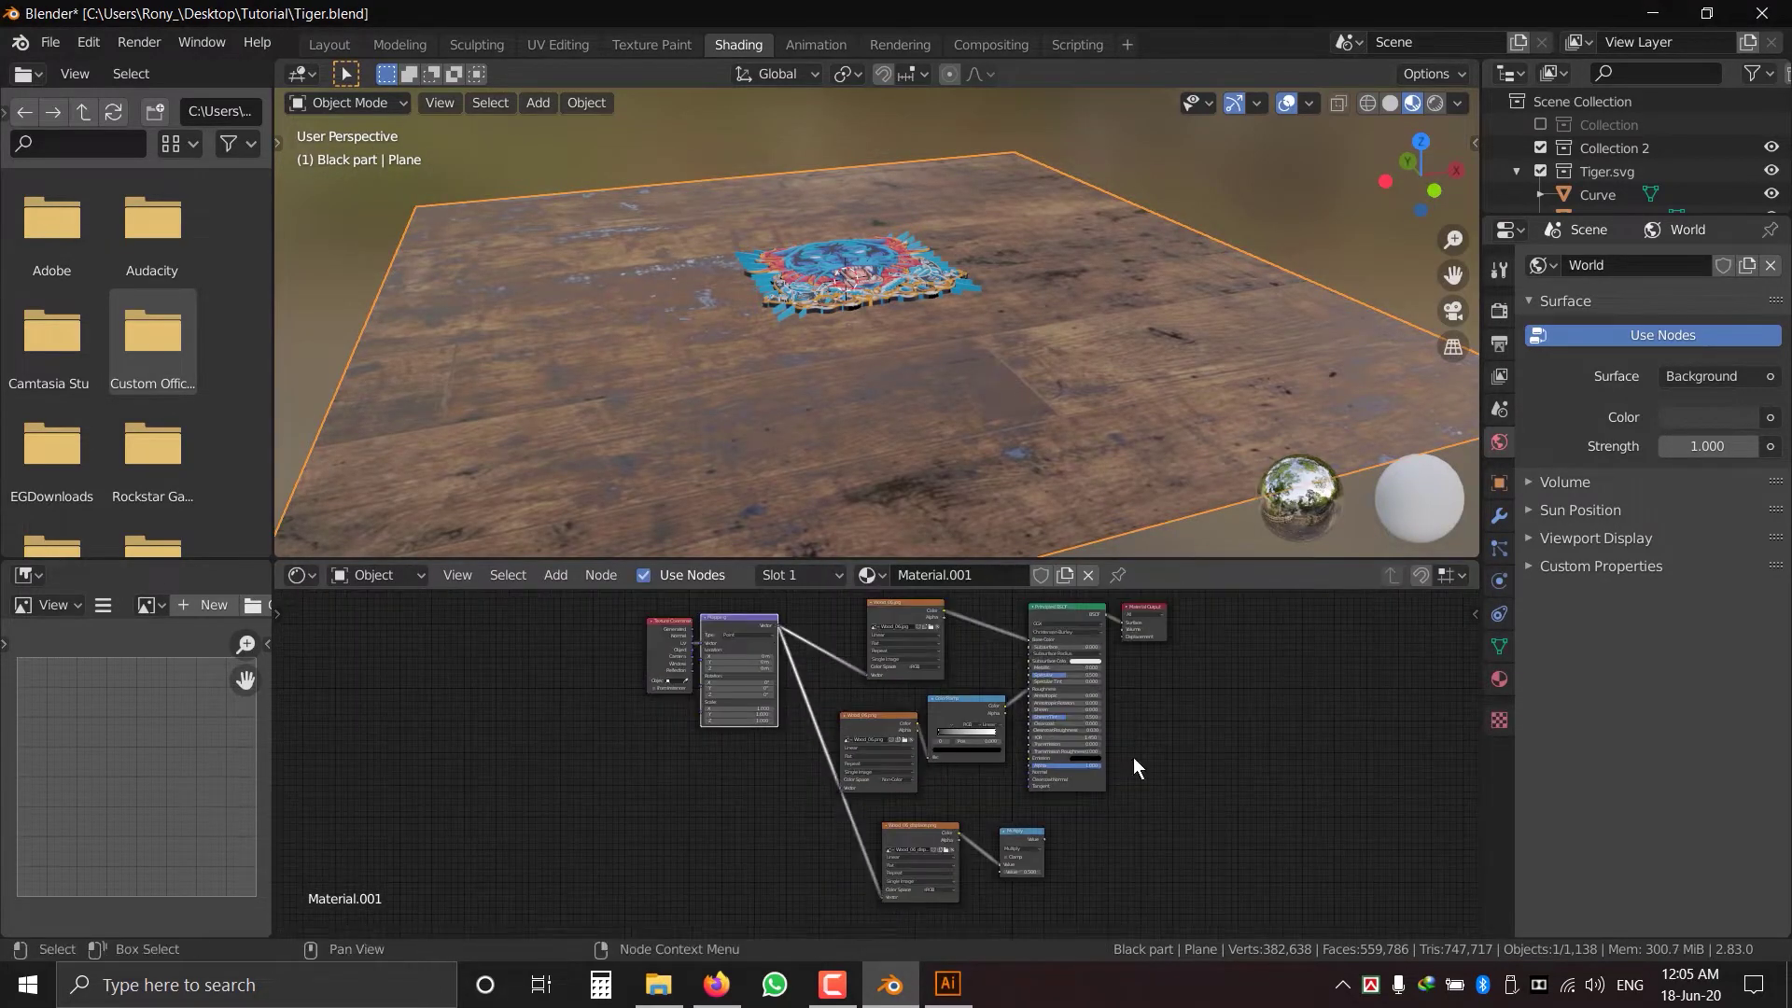
middle_click_drag(1101, 788, 1039, 818)
left_click_drag(1081, 638, 1163, 756)
left_click_drag(983, 868, 1142, 785)
middle_click_drag(973, 502, 968, 527)
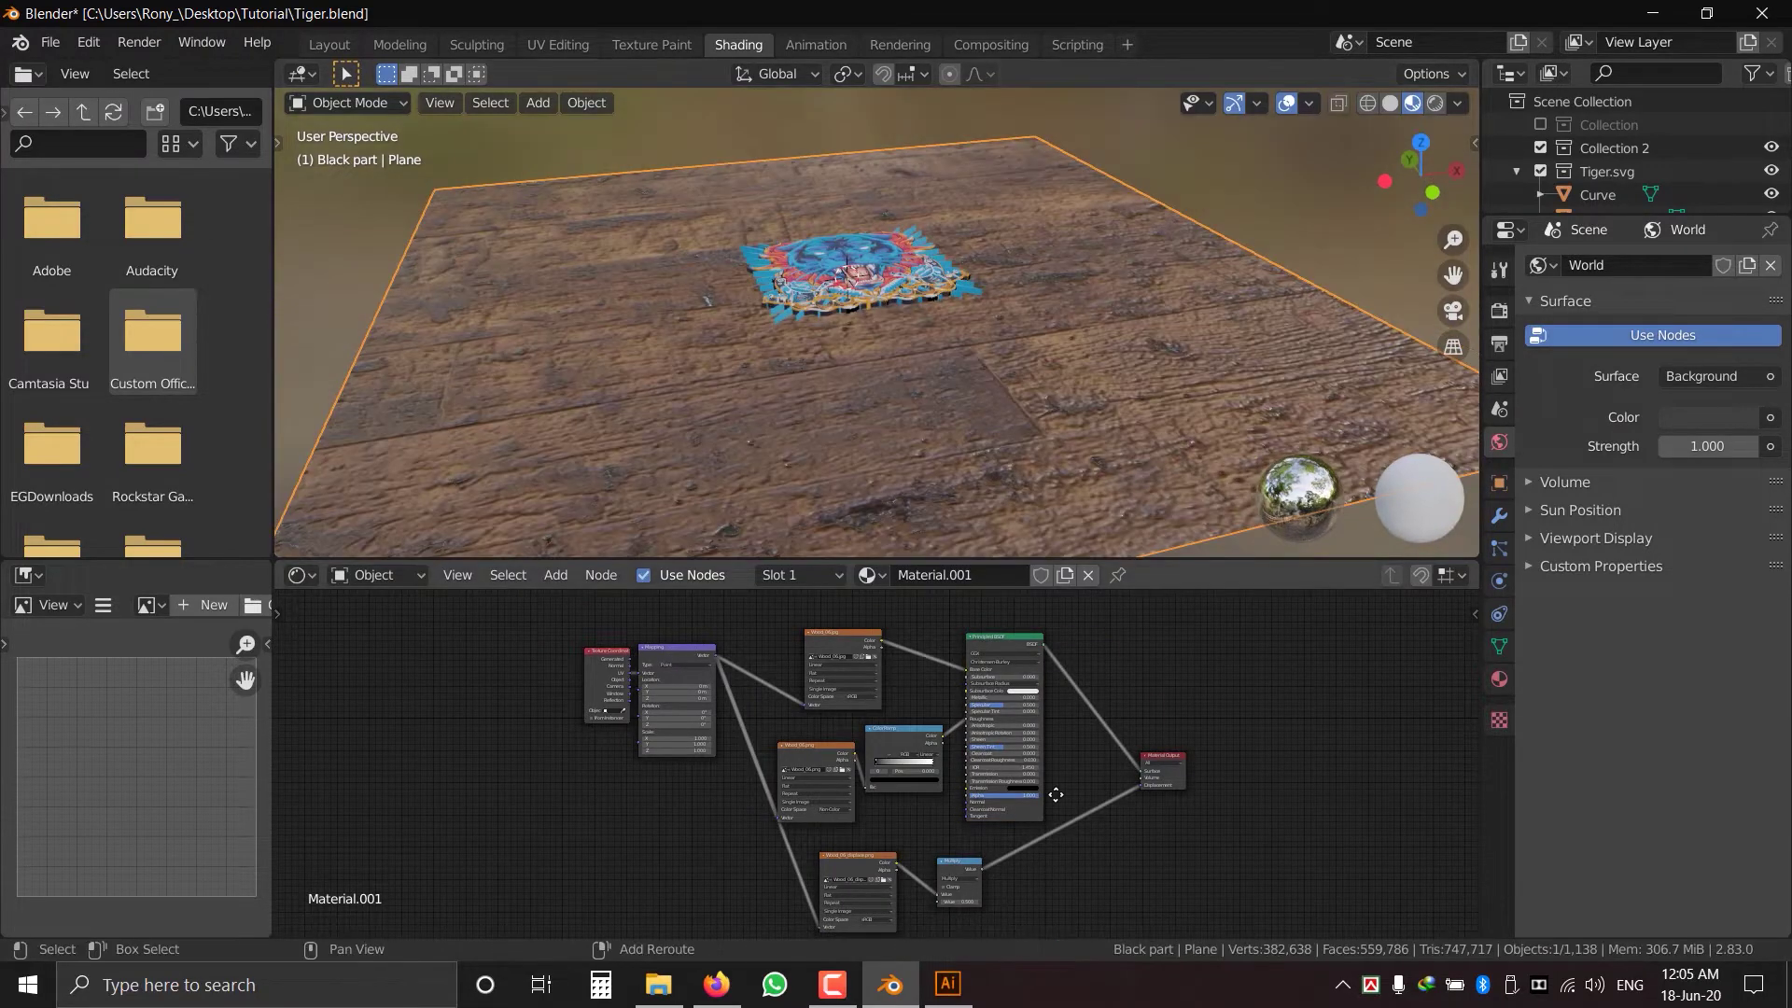
- Set the Multiply node's second value to 0.003
scroll(943, 910, "up", 8)
middle_click_drag(942, 910, 999, 793)
scroll(1078, 728, "up", 4)
type("3")
key("Return")
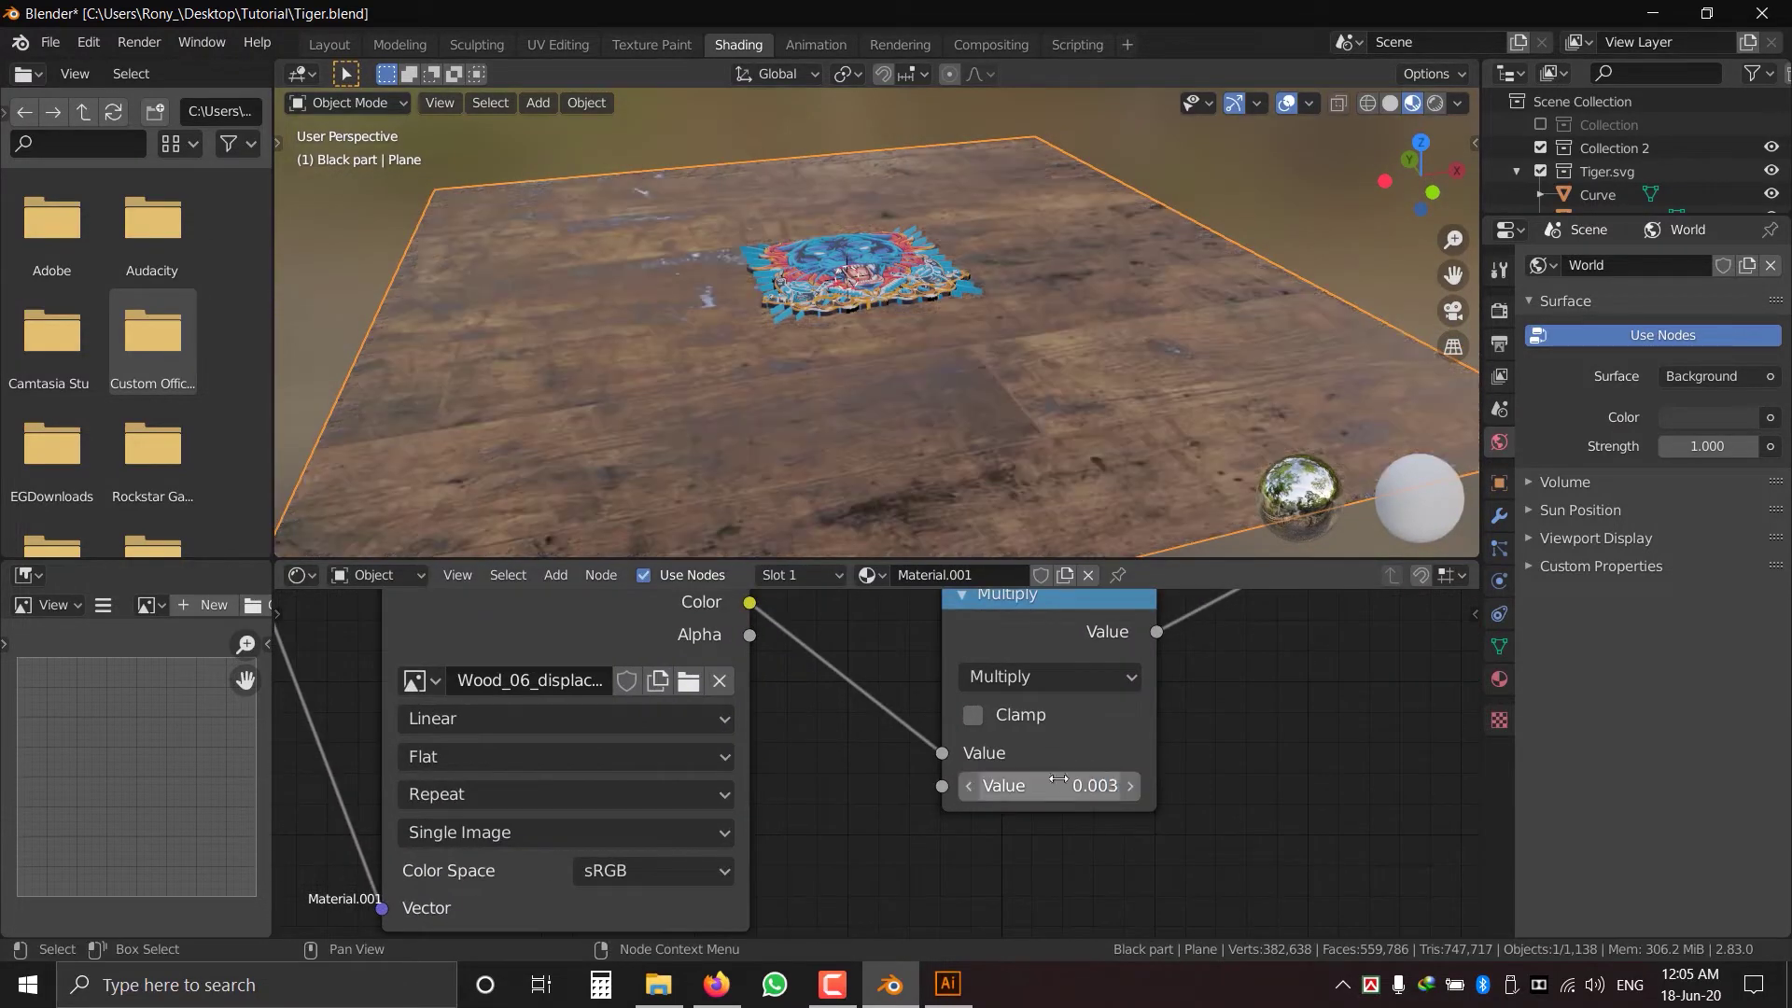
- Set the Mapping node's scale to 3 on X, Y and Z
scroll(1045, 787, "down", 6)
middle_click_drag(892, 545, 891, 565)
double_click(799, 764)
type("3")
key("Tab")
type("3")
key("Tab")
type("3")
key("Return")
middle_click_drag(886, 401, 867, 274, "shift")
- Adjust the ColorRamp stops to tune the wood floor's roughness, and save the file
scroll(877, 277, "up", 3)
middle_click_drag(1232, 802, 923, 761)
left_click_drag(1031, 787, 1226, 789)
left_click_drag(1111, 784, 1150, 784)
middle_click_drag(882, 420, 961, 410)
scroll(927, 476, "up", 2)
middle_click_drag(1465, 891, 1138, 443)
scroll(1064, 774, "down", 3)
double_click(1023, 797)
middle_click_drag(1003, 359, 985, 415)
key("ctrl+s")
- Examine the lower edge of the extruded black outline up close where it meets the wood floor
scroll(975, 308, "up", 2)
left_click(1039, 466)
scroll(861, 366, "up", 3)
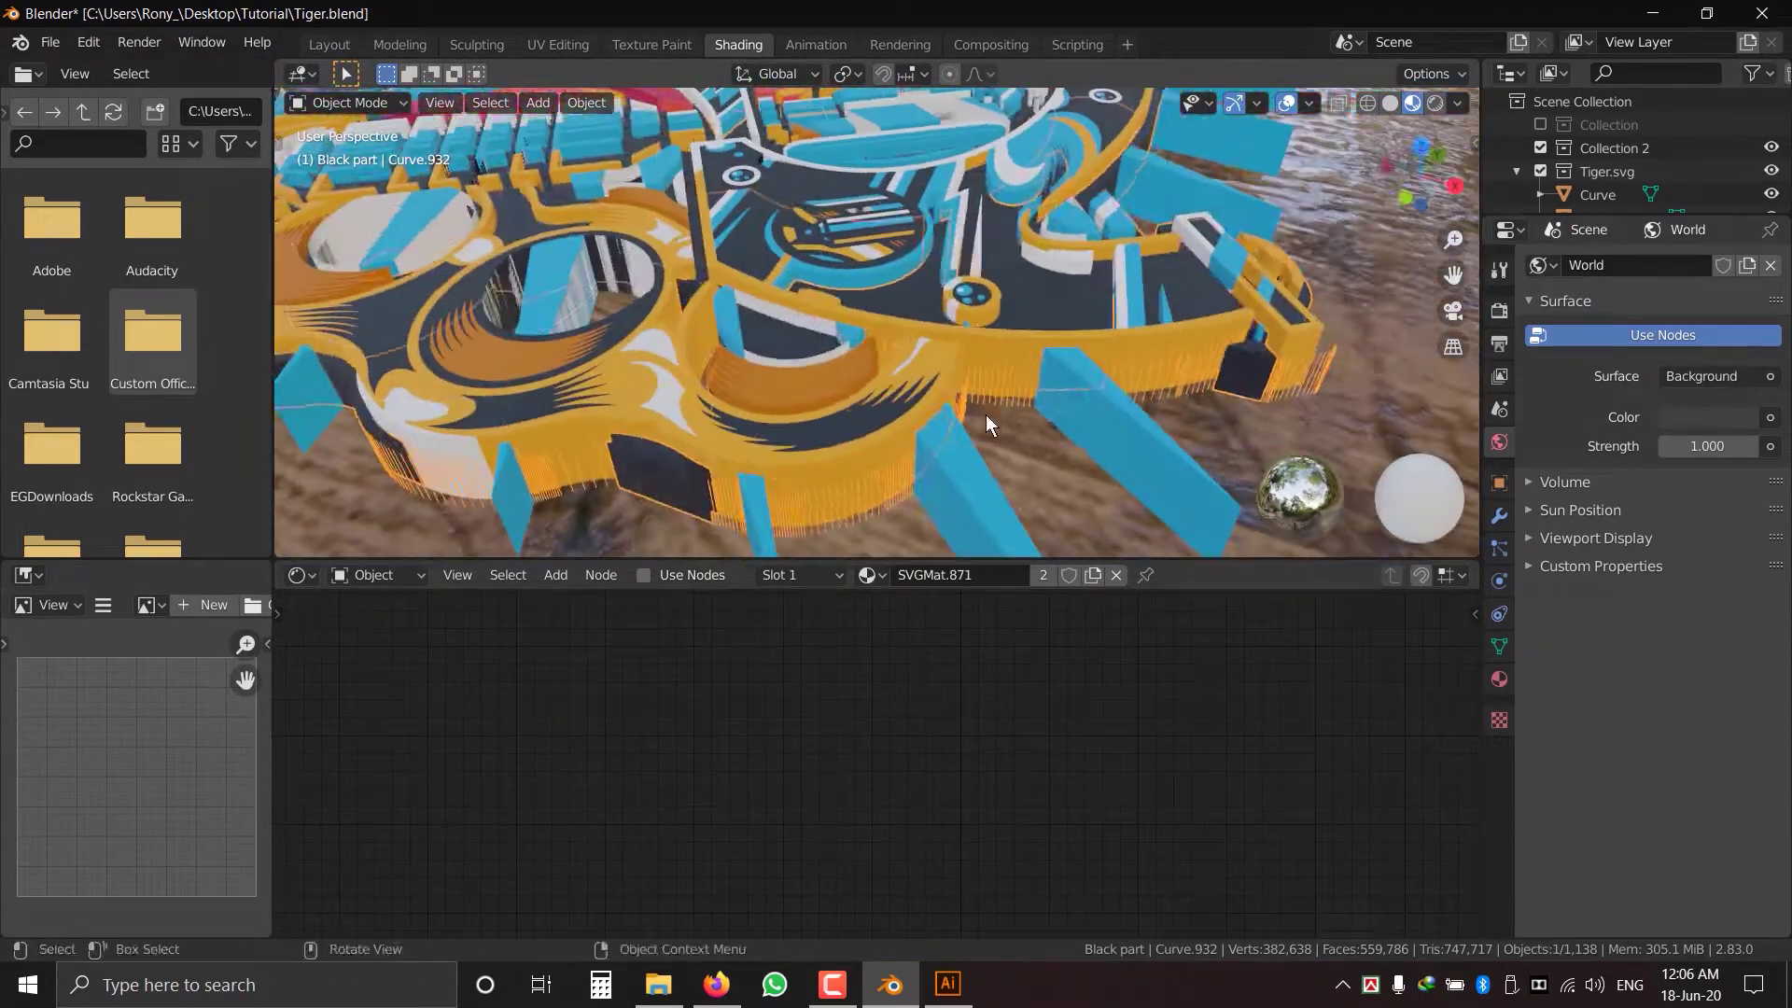
left_click_drag(985, 415, 920, 461)
key("ctrl+z")
middle_click_drag(920, 461, 1068, 358)
scroll(954, 394, "down", 4)
scroll(1045, 355, "down", 1)
middle_click_drag(989, 131, 1041, 338, "shift")
scroll(915, 267, "down", 3)
mouse_move(916, 267)
middle_mouse_down()
mouse_move(803, 304)
mouse_move(946, 289)
mouse_move(896, 280)
middle_mouse_up()
- Switch to the Layout workspace in Material Preview, enable the excluded first collection and rename it Light
left_click(330, 45)
left_click(1413, 103)
mouse_move(952, 494)
middle_mouse_down()
mouse_move(897, 468)
mouse_move(967, 455)
middle_mouse_up()
scroll(967, 455, "up", 3)
key("Return")
- Delete the default cube covering the tiger artwork
left_click(780, 400)
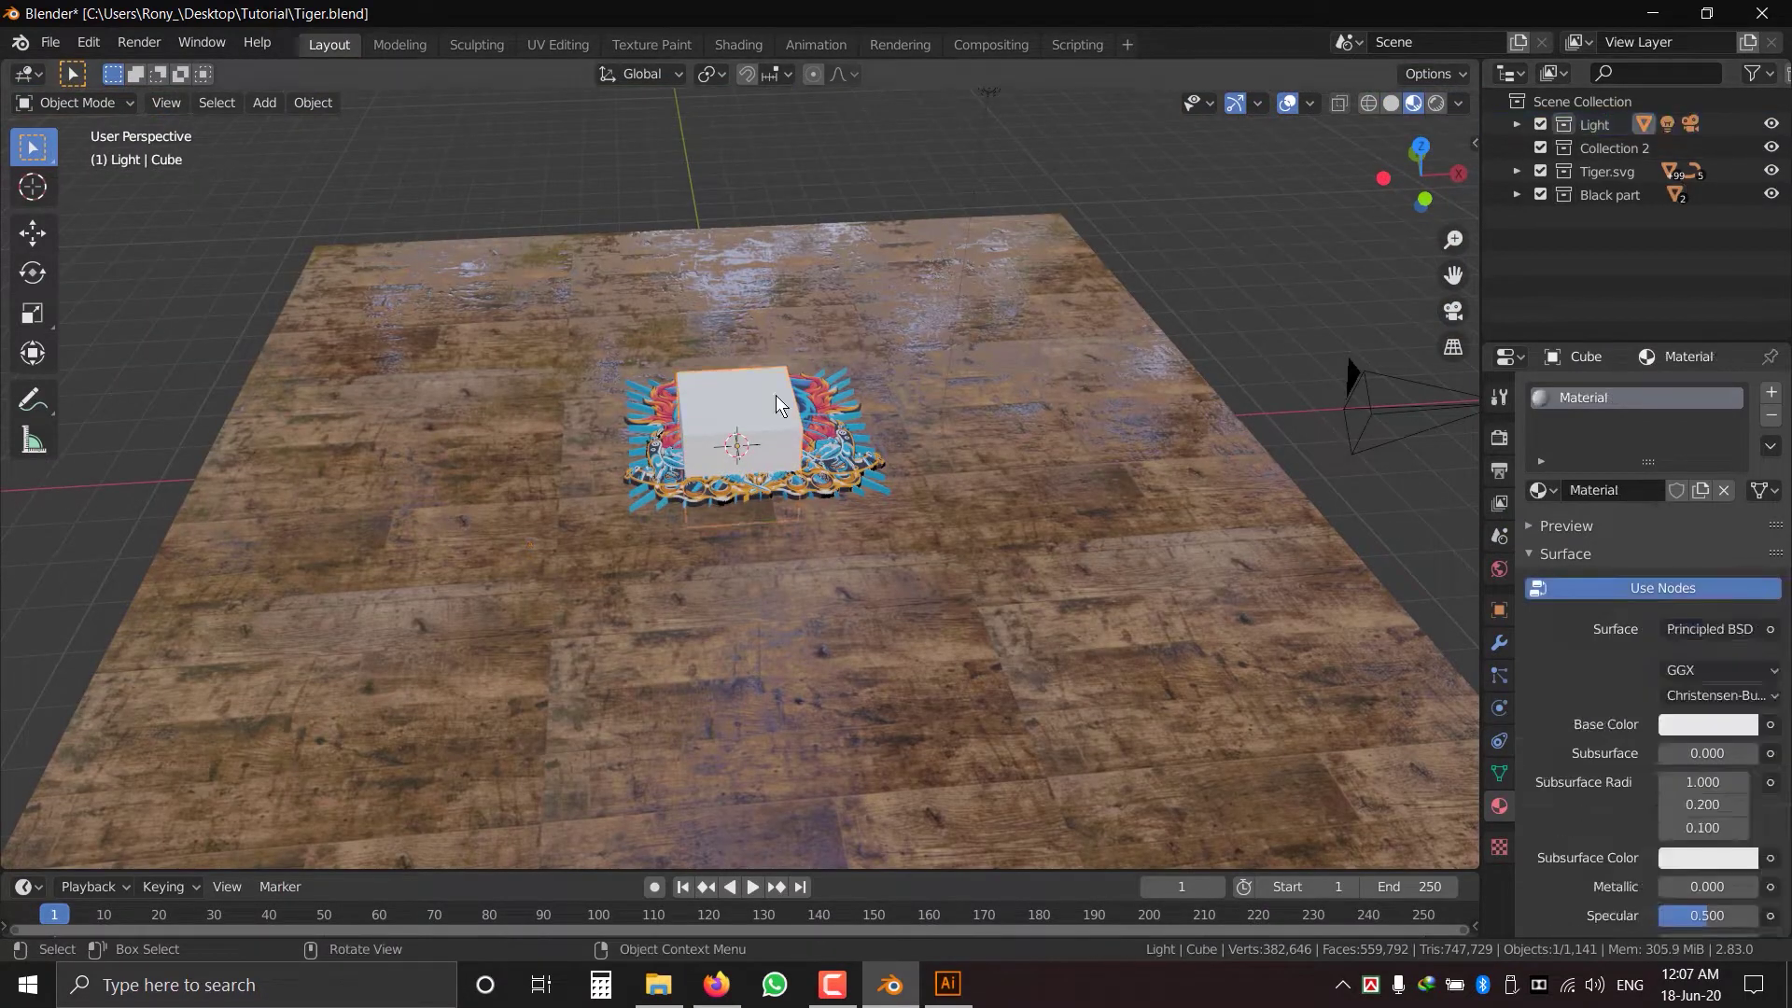
key("Delete")
middle_click_drag(783, 396, 769, 399)
middle_click_drag(769, 399, 790, 475, "shift")
- Change the default light to an area light and scale it up to about 86
left_click(1015, 190)
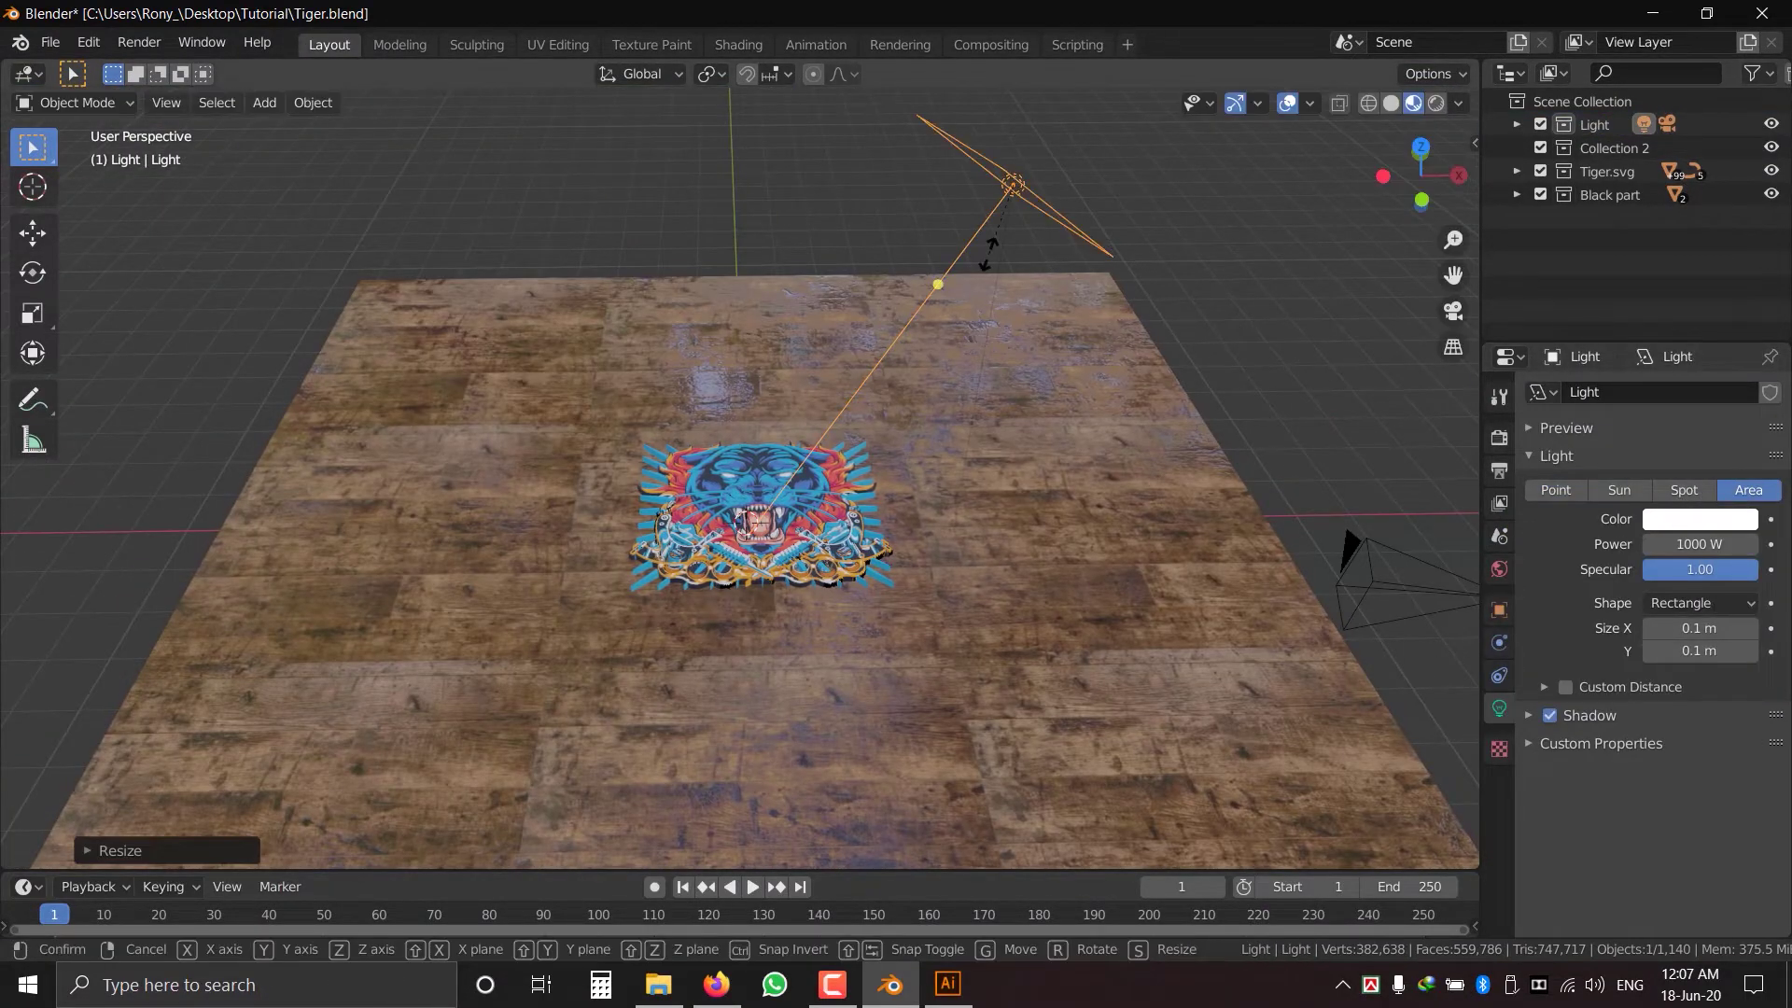
key("s")
left_click(1390, 532)
- Set the world background color to black and switch the viewport to Rendered shading
left_click(1499, 569)
middle_click_drag(1387, 598, 1394, 546, "shift")
left_click(1708, 544)
left_click_drag(1743, 354, 1743, 384)
left_click(1435, 105)
- Look through the camera, lock it to the view and reframe the tiger artwork from a more frontal angle
key("KP_0")
key("n")
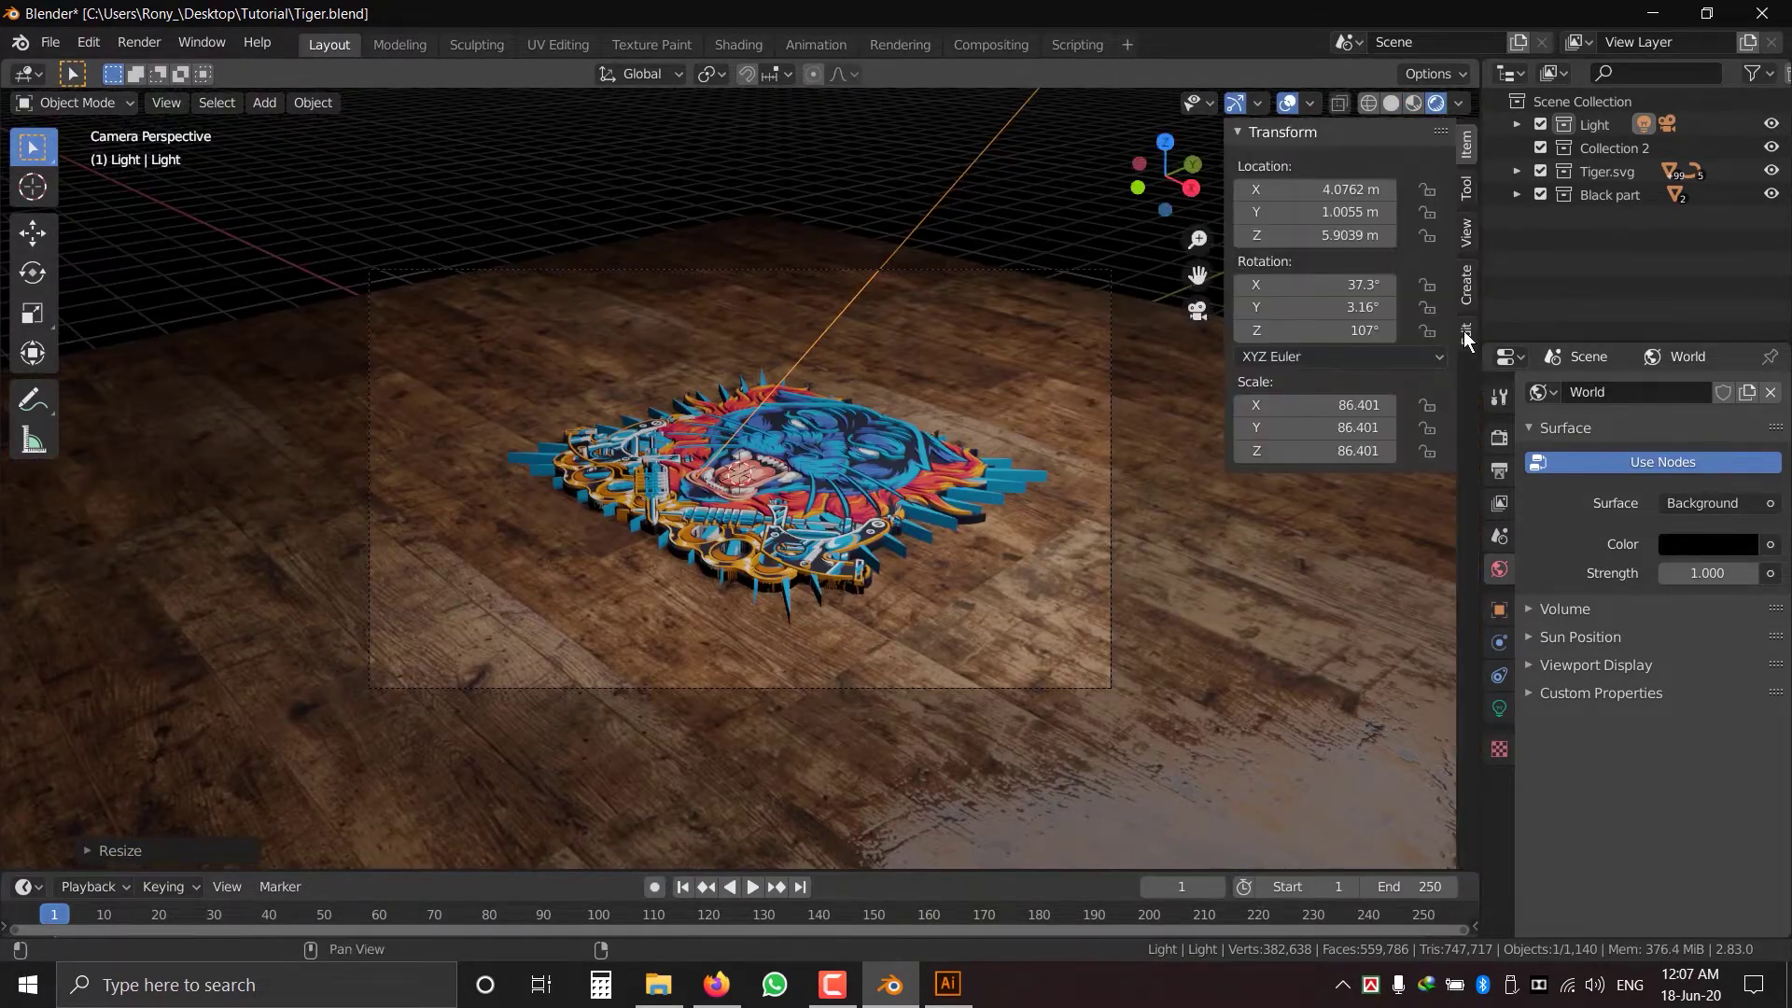
left_click(1466, 233)
left_click(1418, 413)
key("n")
middle_click_drag(868, 509, 976, 485)
scroll(928, 528, "down", 2)
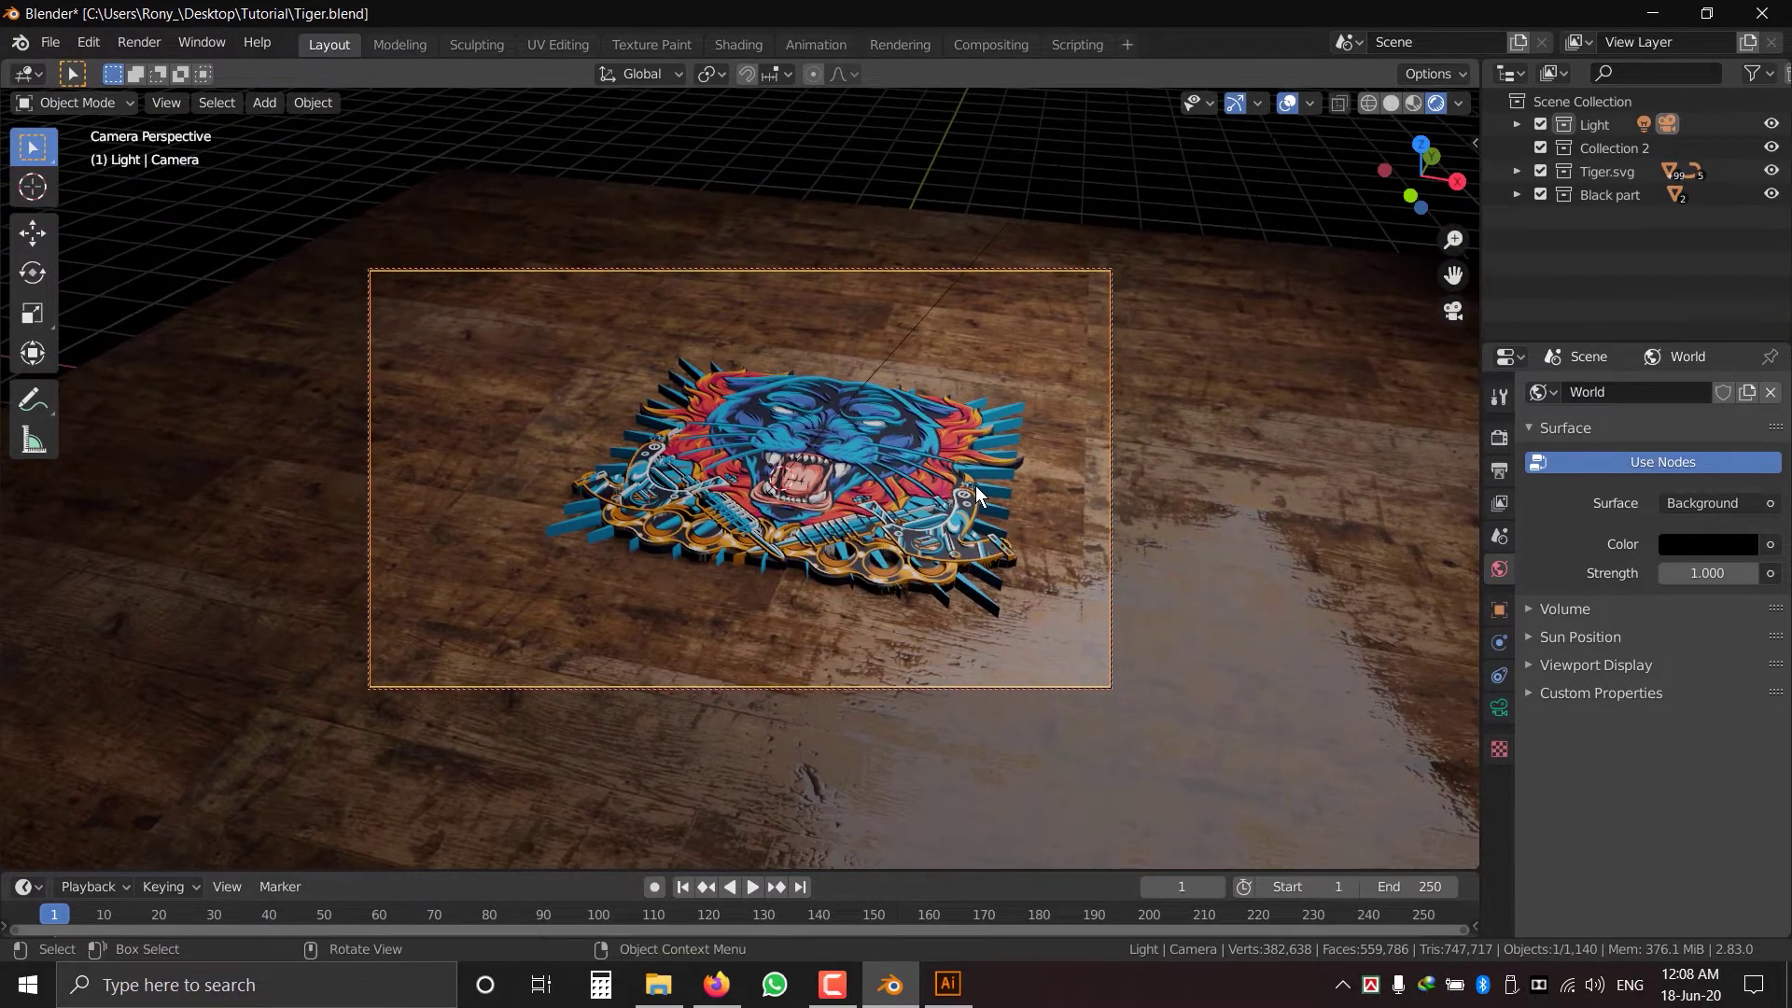
- Change the render engine to Cycles
left_click(1499, 436)
left_click(1717, 392)
left_click(1683, 465)
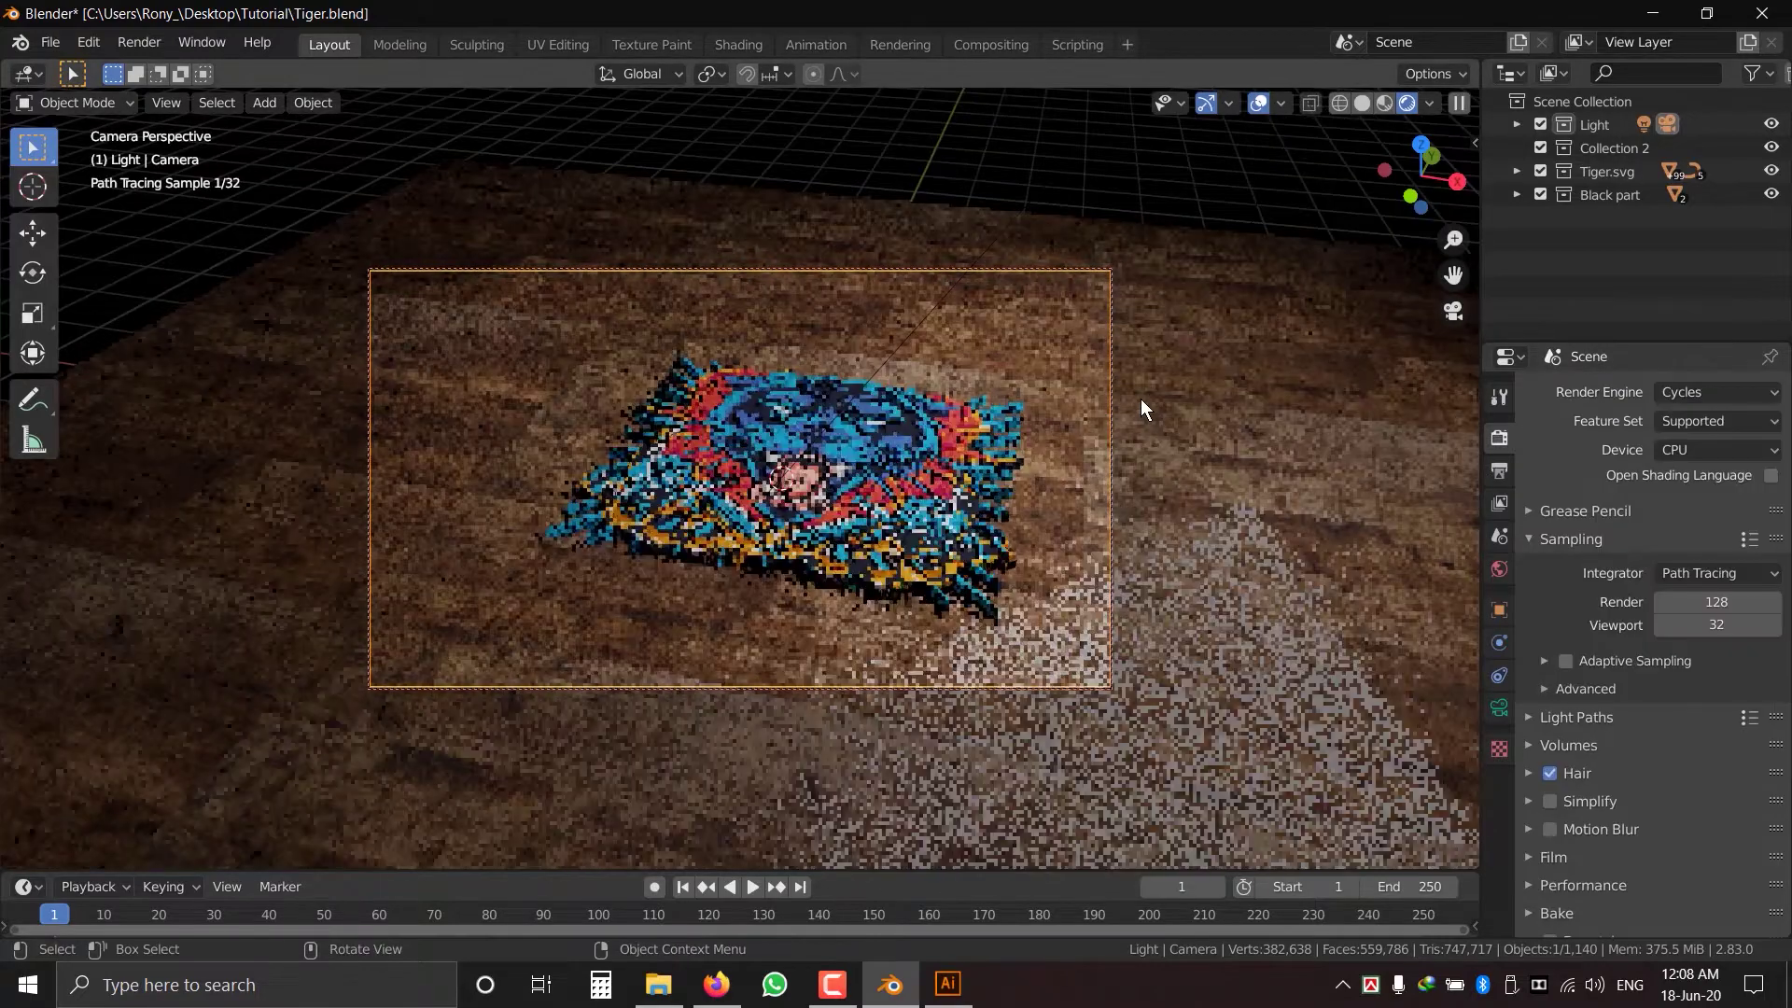
- Widen the side area, turn the outliner into a rendered camera viewport, and set the main viewport to Solid shading
left_click_drag(1481, 297, 1309, 292)
left_click(1336, 74)
left_click(602, 164)
scroll(1549, 280, "up", 1)
key("z")
key("z")
left_click(892, 464)
- Duplicate the area light, place the copy on the opposite side of the artwork and tilt it toward the artwork
mouse_move(872, 481)
middle_mouse_down()
mouse_move(971, 504)
mouse_move(919, 496)
middle_mouse_up()
scroll(719, 481, "down", 5)
left_click(777, 257)
key("KP_1")
key("shift+d")
left_click(454, 276)
key("r")
right_click(558, 168)
key("alt+r")
key("r")
left_click(609, 121)
- In top view, move and rotate the duplicated light behind the artwork's upper-left corner so it aims at the center
key("KP_7")
key("g")
left_click(666, 198)
key("r")
left_click(727, 338)
key("g")
left_click(724, 372)
key("r")
left_click(789, 287)
- Set the duplicated area light's power to 500 W
left_click(1325, 760)
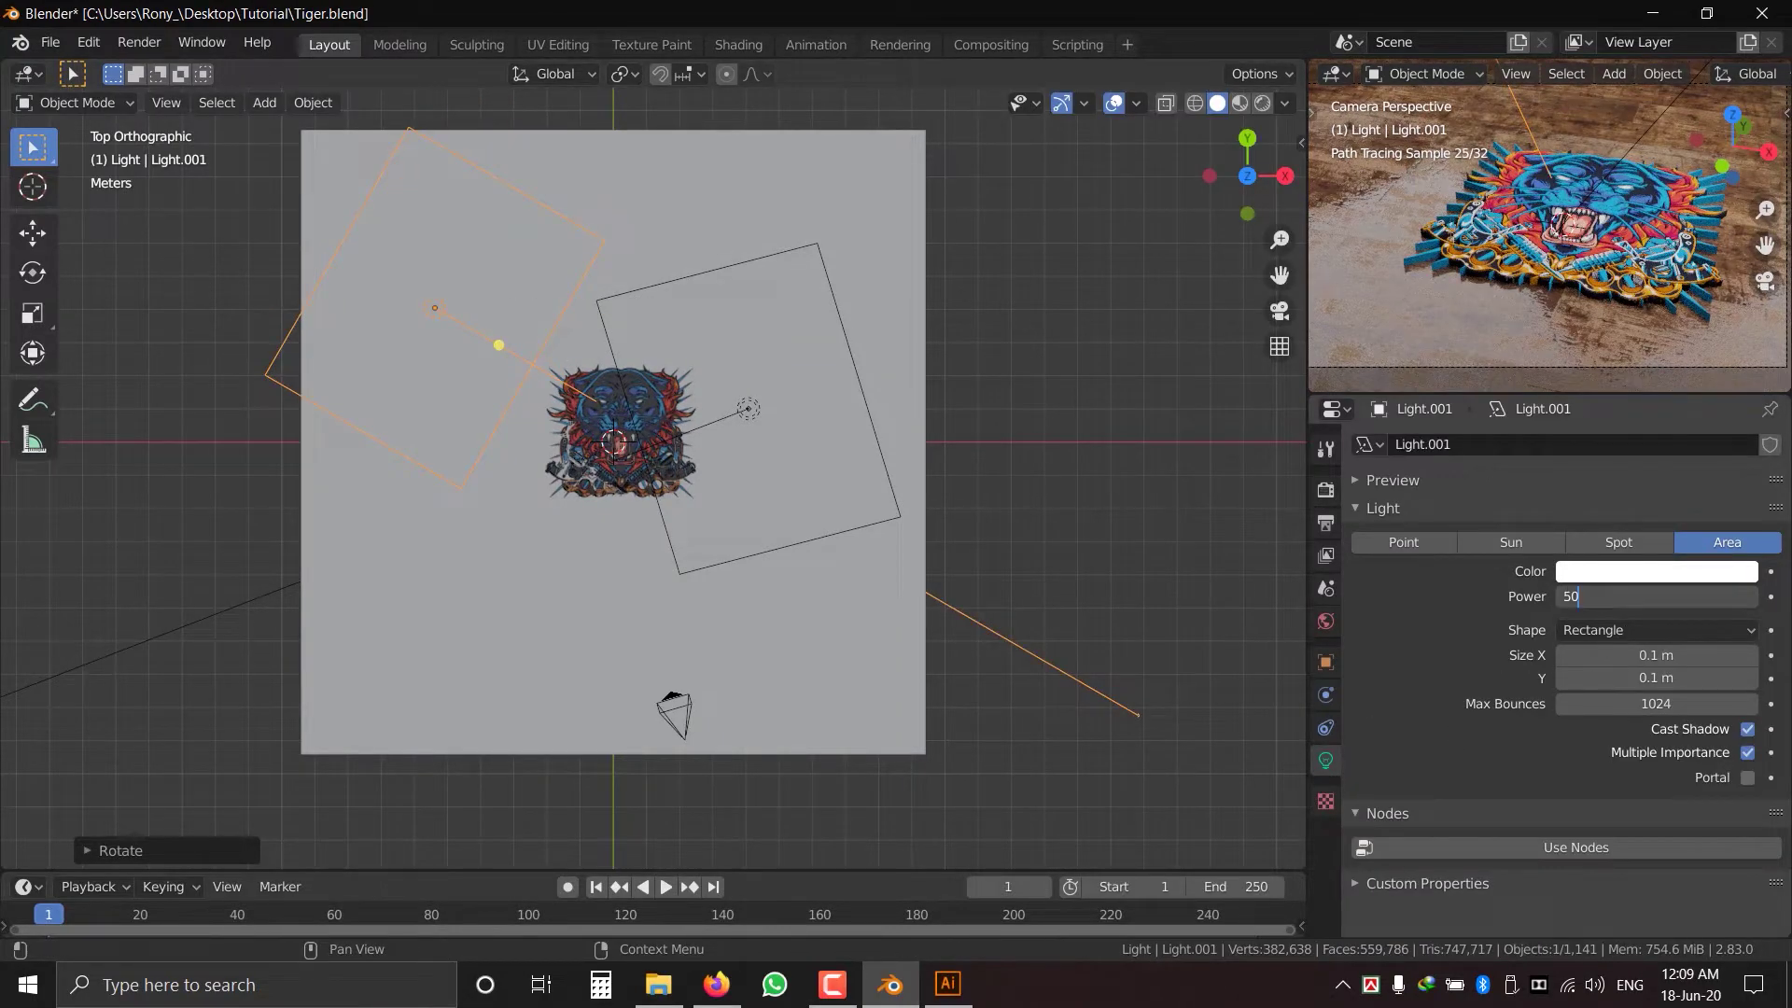
type("00")
key("Return")
- In front view, clear the duplicated light's rotation, reposition it and rotate it to shine low across the artwork
middle_click_drag(476, 527, 640, 420)
key("KP_1")
key("alt+r")
key("g")
left_click(463, 523)
key("r")
left_click(502, 287)
key("g")
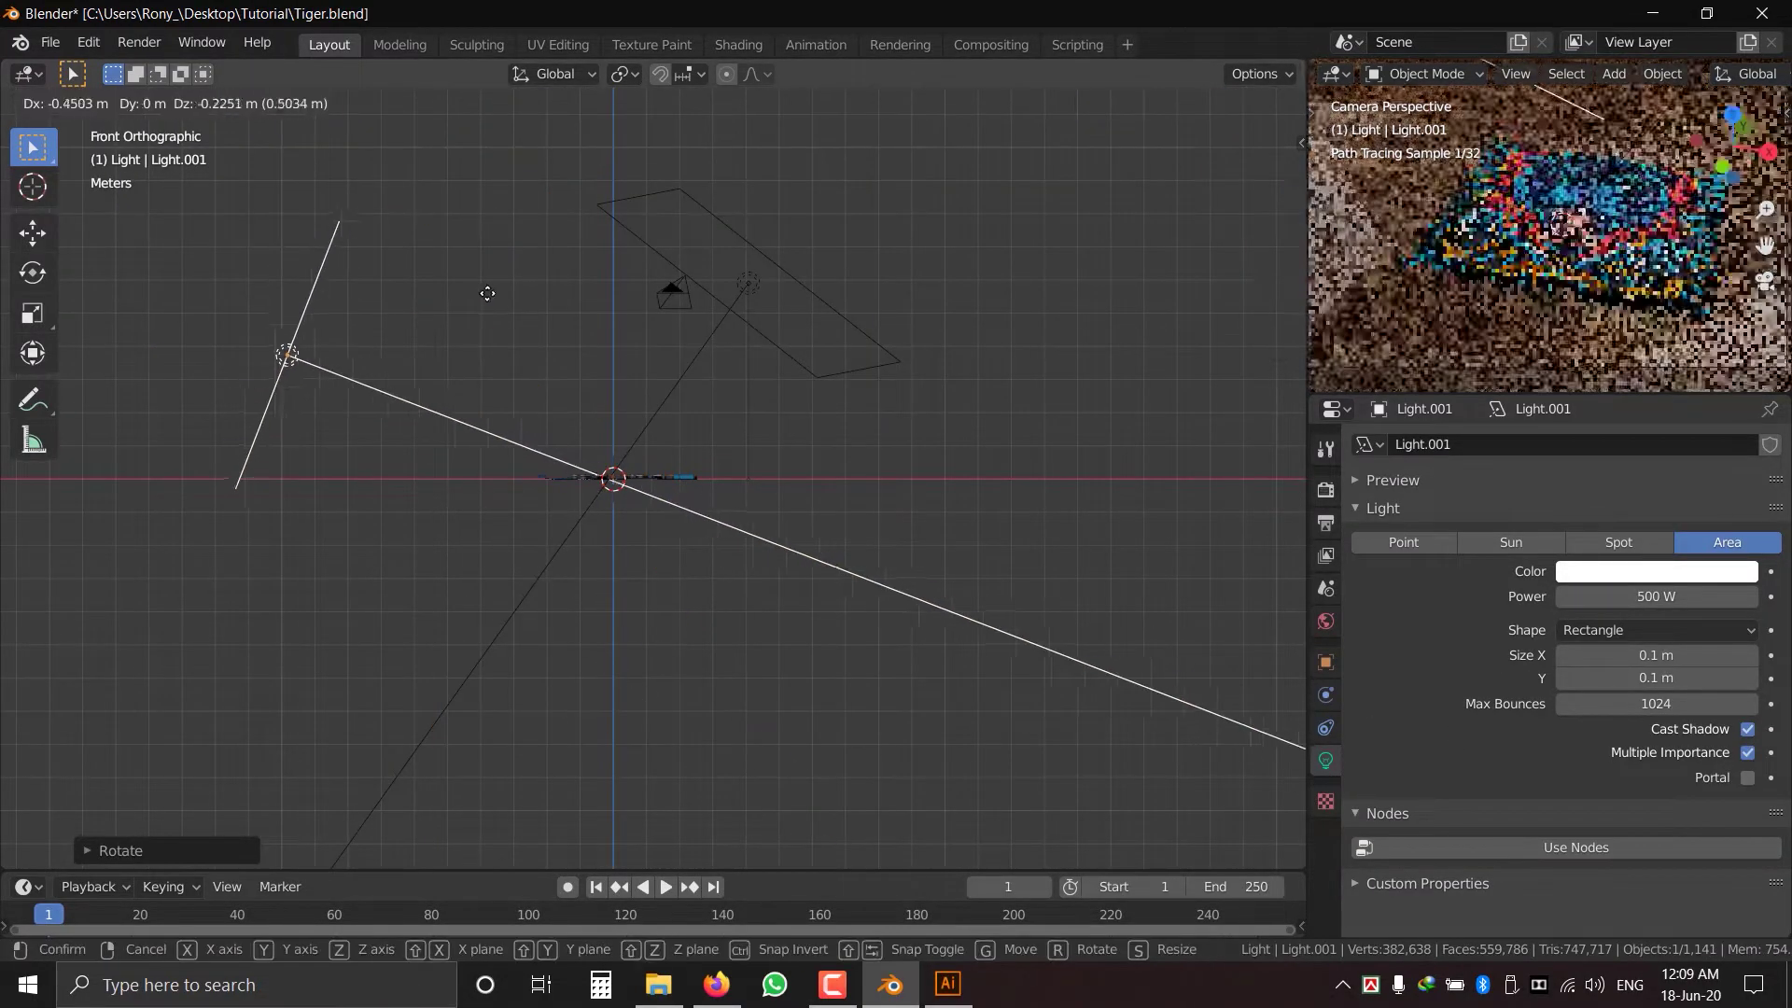
right_click(485, 293)
- Scale up the original area light above the artwork
key("s")
left_click(920, 329)
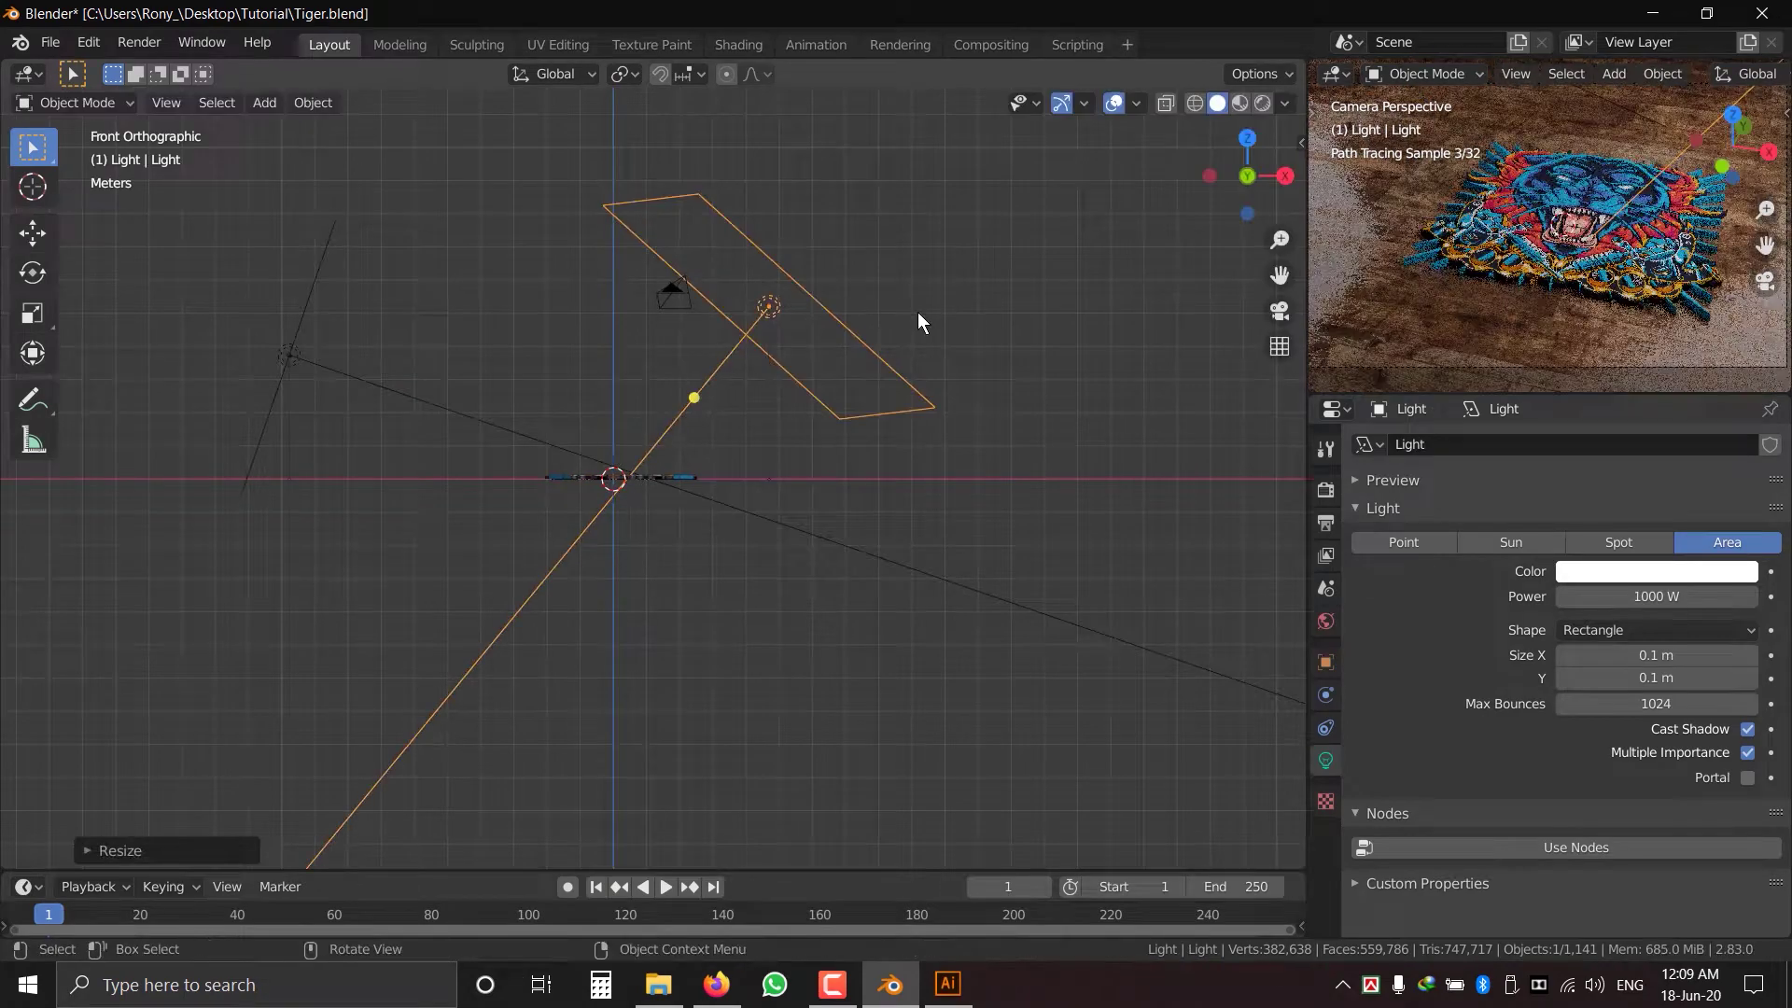
key("KP_0")
key("KP_1")
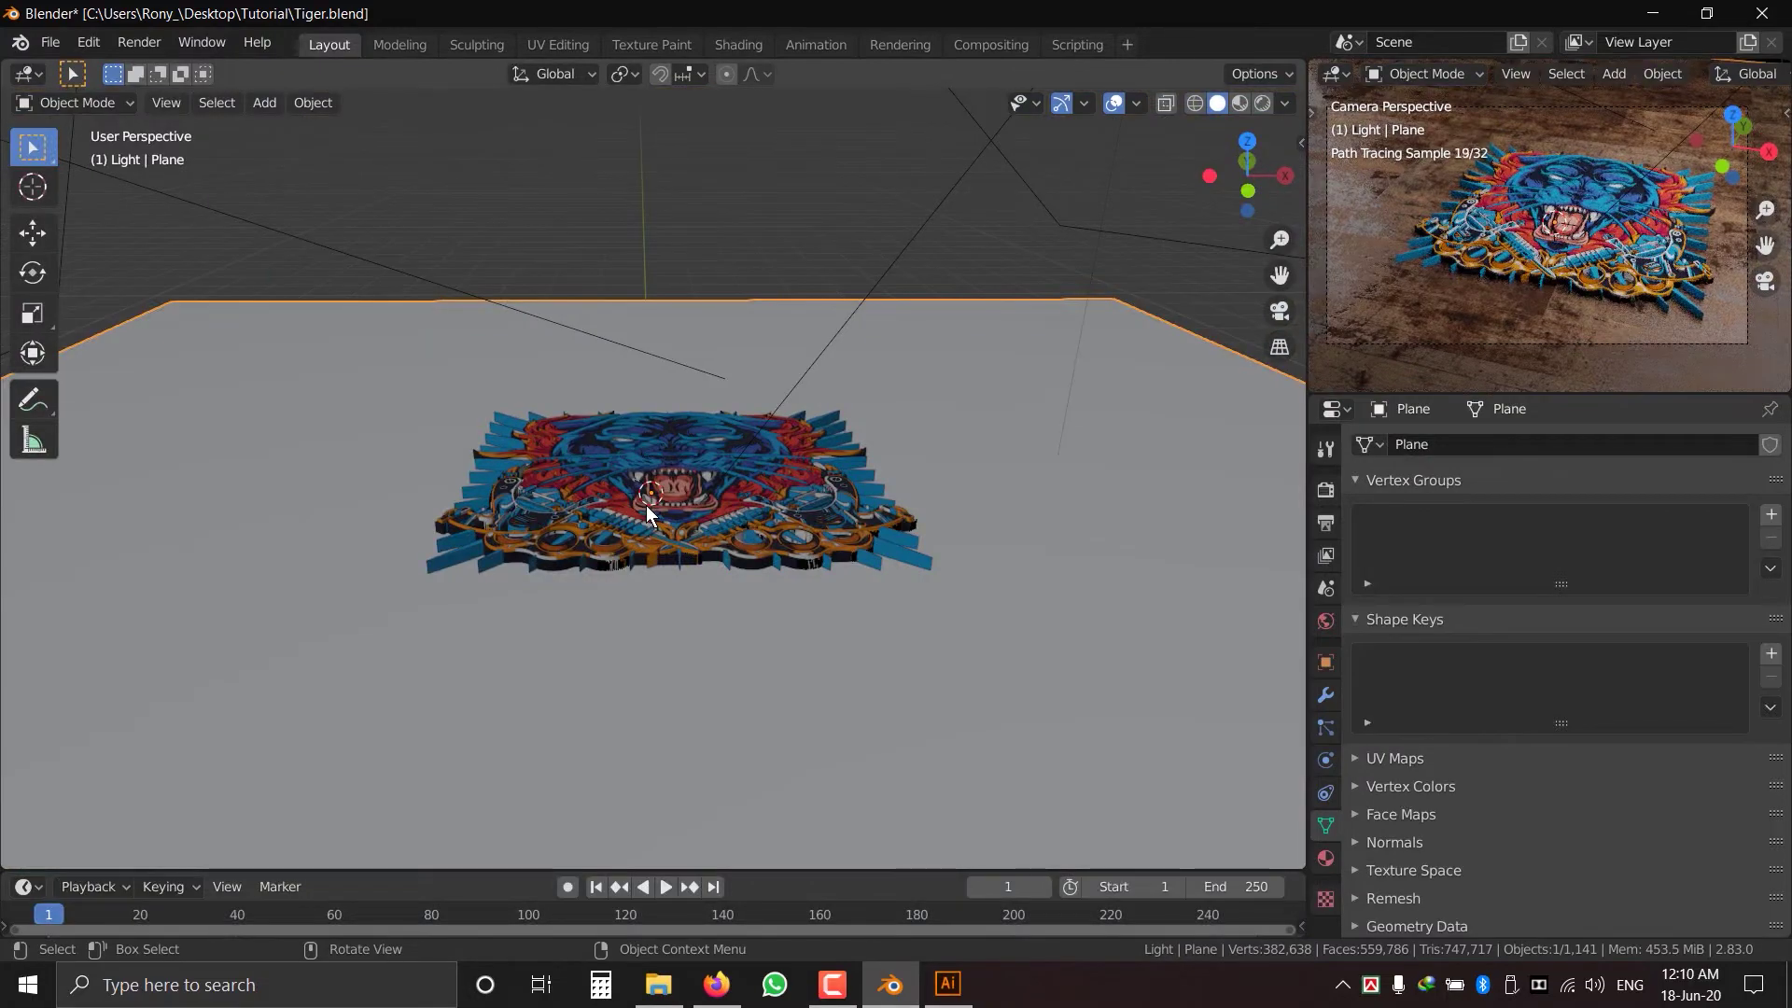
- Change the shape of the second area light to Disk
scroll(649, 517, "down", 5)
middle_click_drag(647, 523, 712, 580, "shift")
left_click(336, 349)
left_click(1674, 633)
left_click(1661, 739)
- Rotate and resize the disk light, and move it farther behind the artwork in top view
key("r")
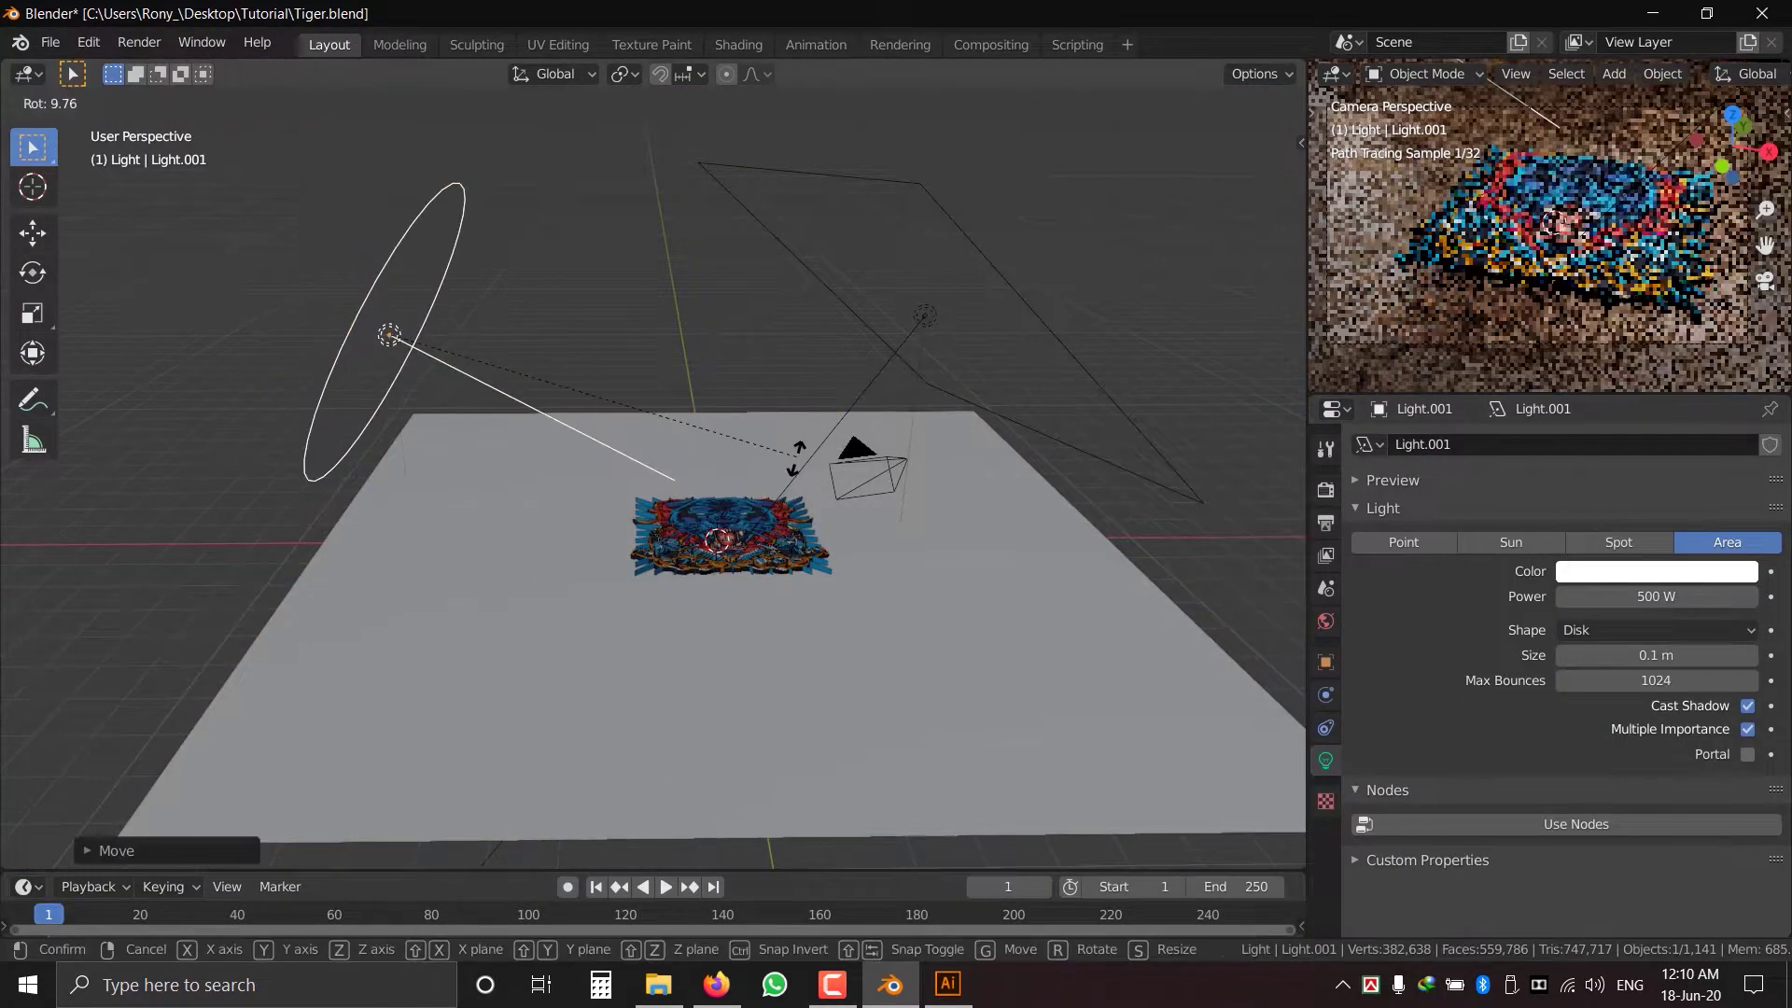
key("KP_7")
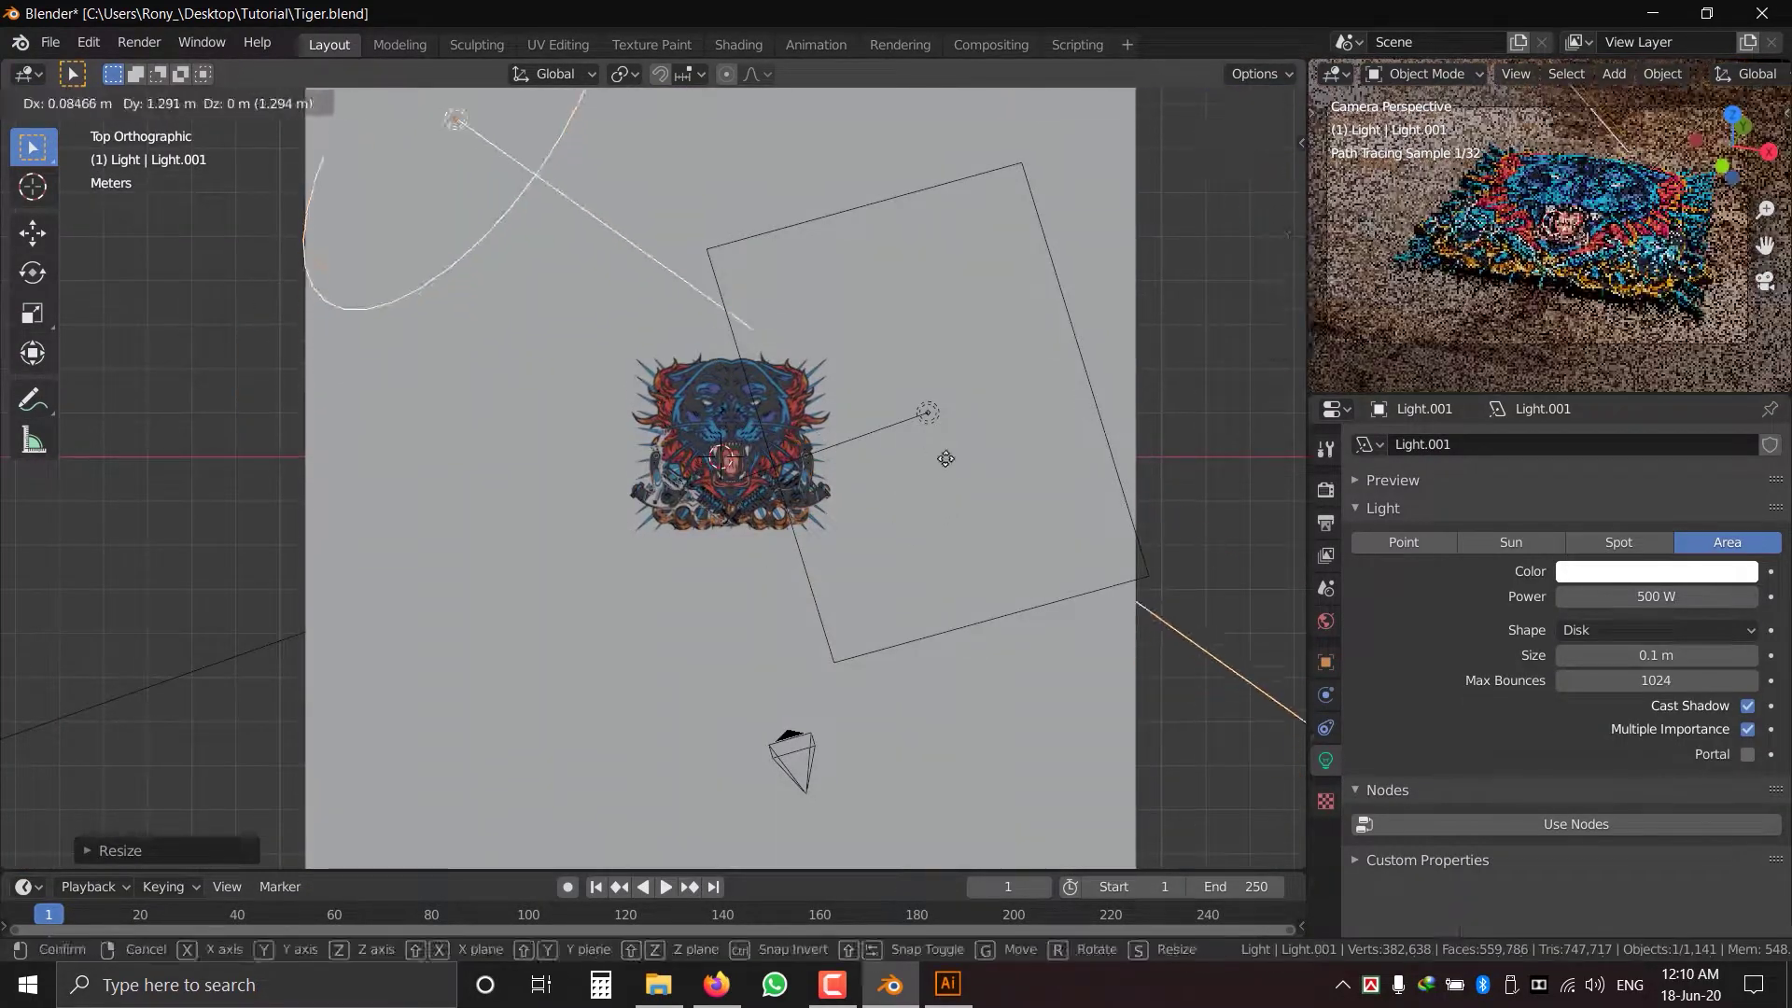
right_click(940, 457)
- Limit the rendered preview to a render region around the camera frame
middle_click_drag(1524, 312, 1547, 334, "shift")
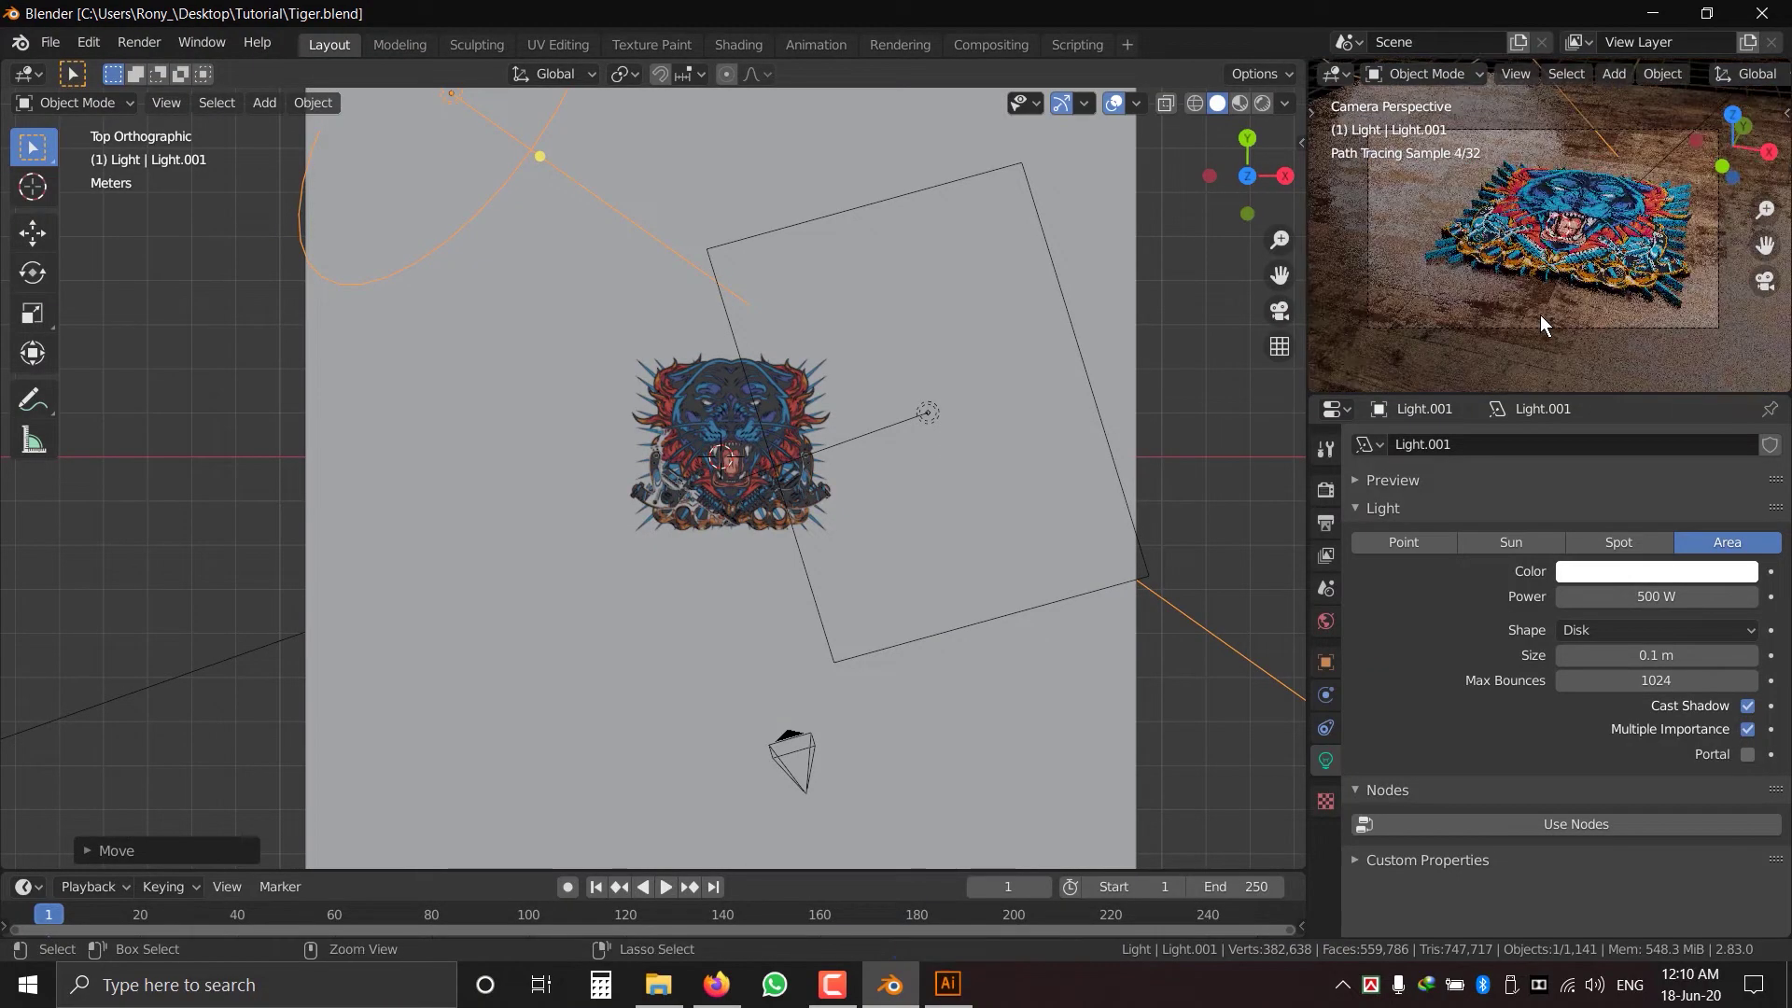
key("ctrl+b")
left_click_drag(1336, 117, 1777, 373)
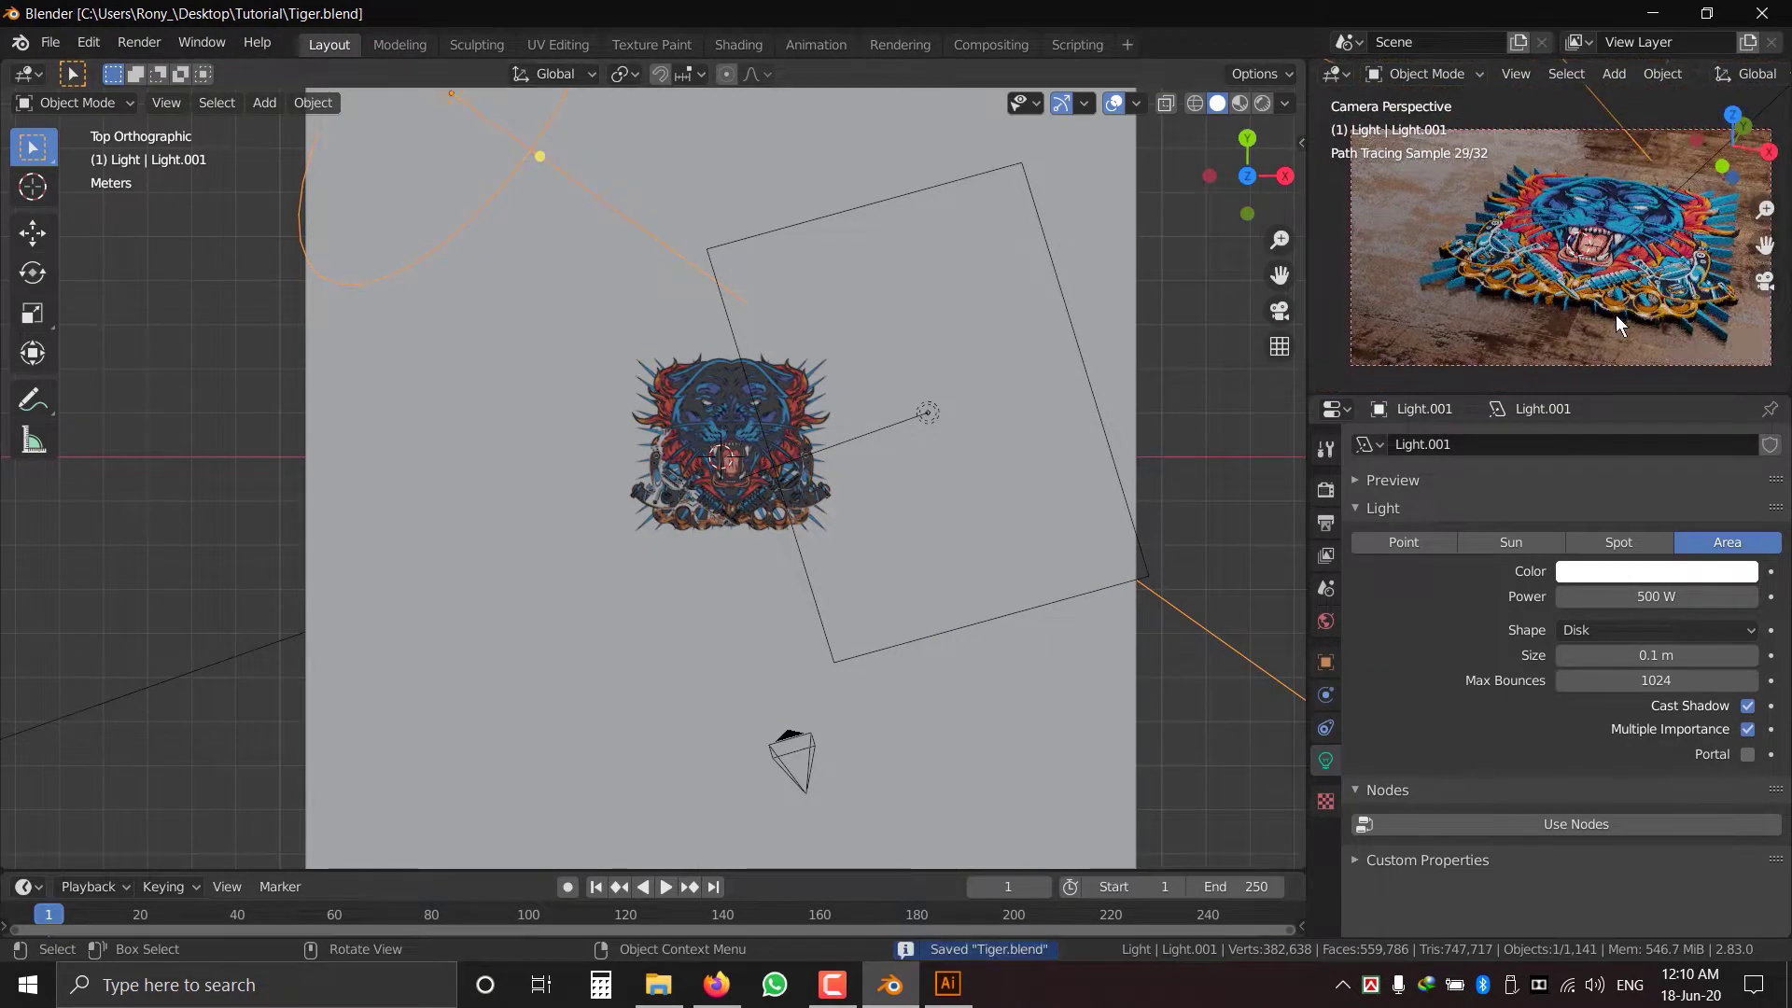
scroll(1618, 324, "down", 2)
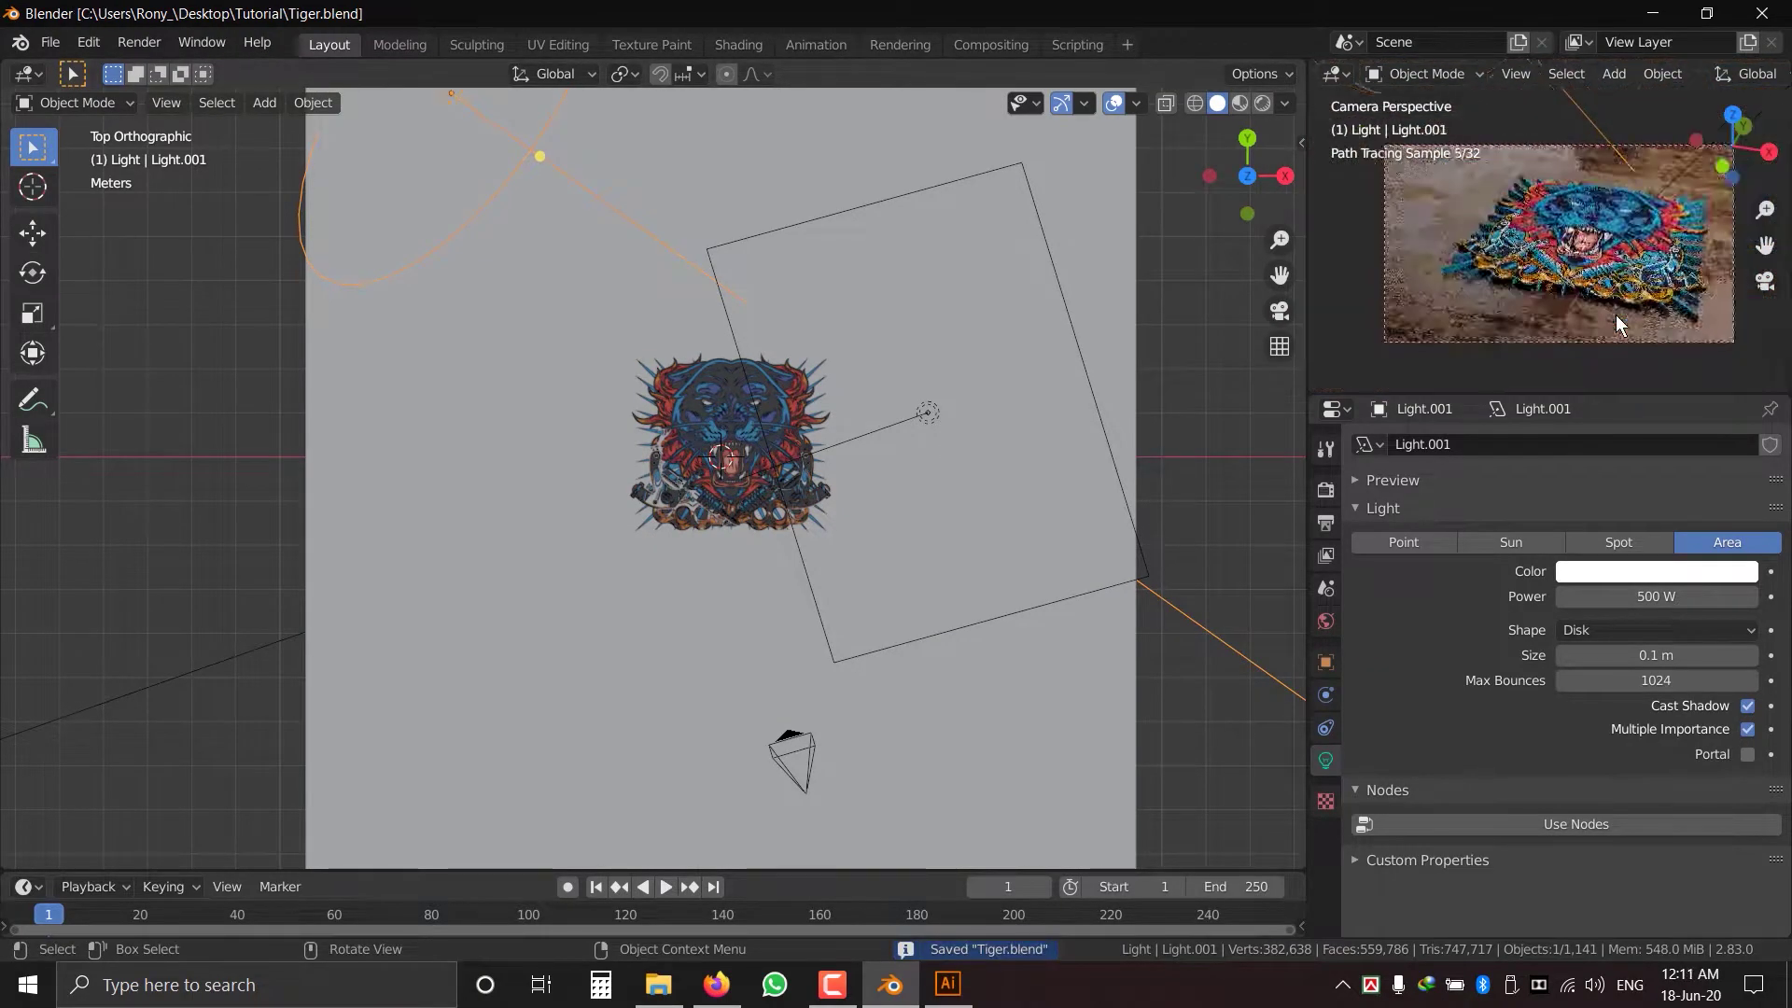
- Select the light-blue cheek and whisker shape on the left side of the tiger's muzzle
middle_click_drag(741, 461, 741, 519, "shift")
scroll(740, 523, "up", 4)
mouse_move(737, 597)
middle_mouse_down()
mouse_move(910, 461)
mouse_move(731, 500)
mouse_move(737, 565)
middle_mouse_up()
scroll(943, 443, "up", 7)
middle_click_drag(948, 438, 870, 457, "shift")
left_click(836, 395)
left_click(782, 500)
middle_click_drag(809, 340, 653, 551)
left_click(522, 559)
middle_click_drag(522, 560, 726, 448)
- Enable nodes on the selected cheek's material and give its Principled BSDF a blue base color
left_click(1325, 858)
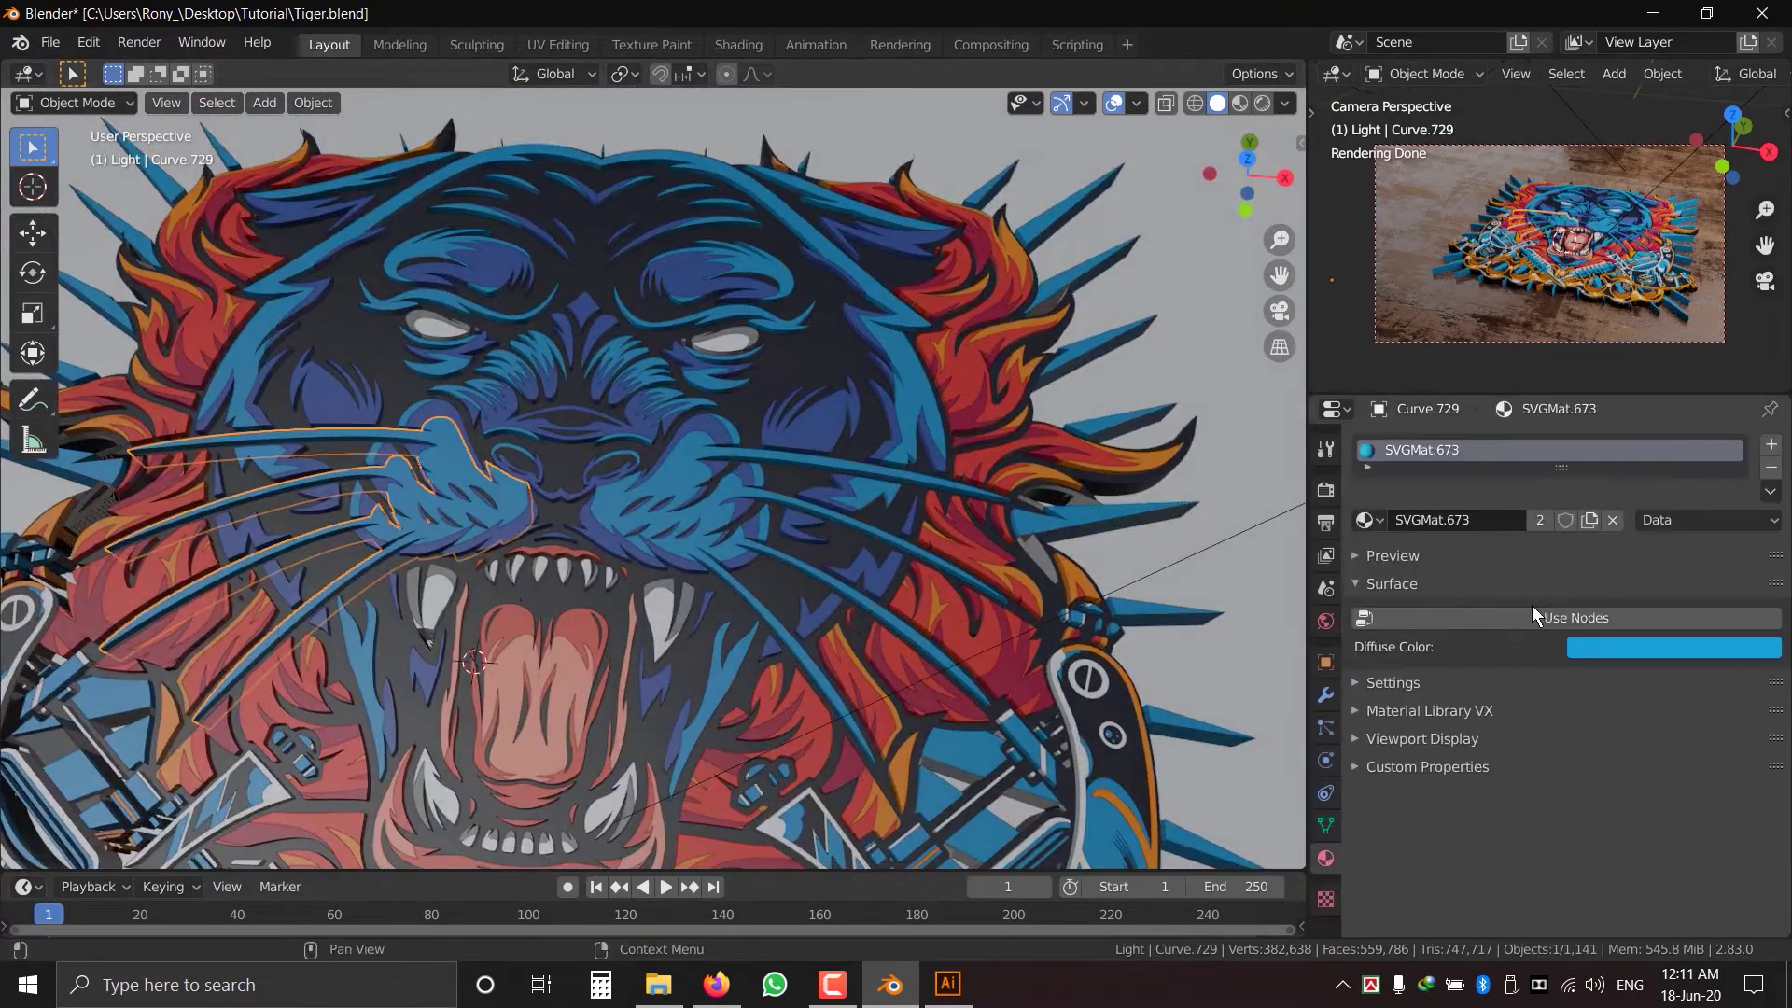
left_click(1536, 616)
left_click(1650, 713)
left_click(1737, 614)
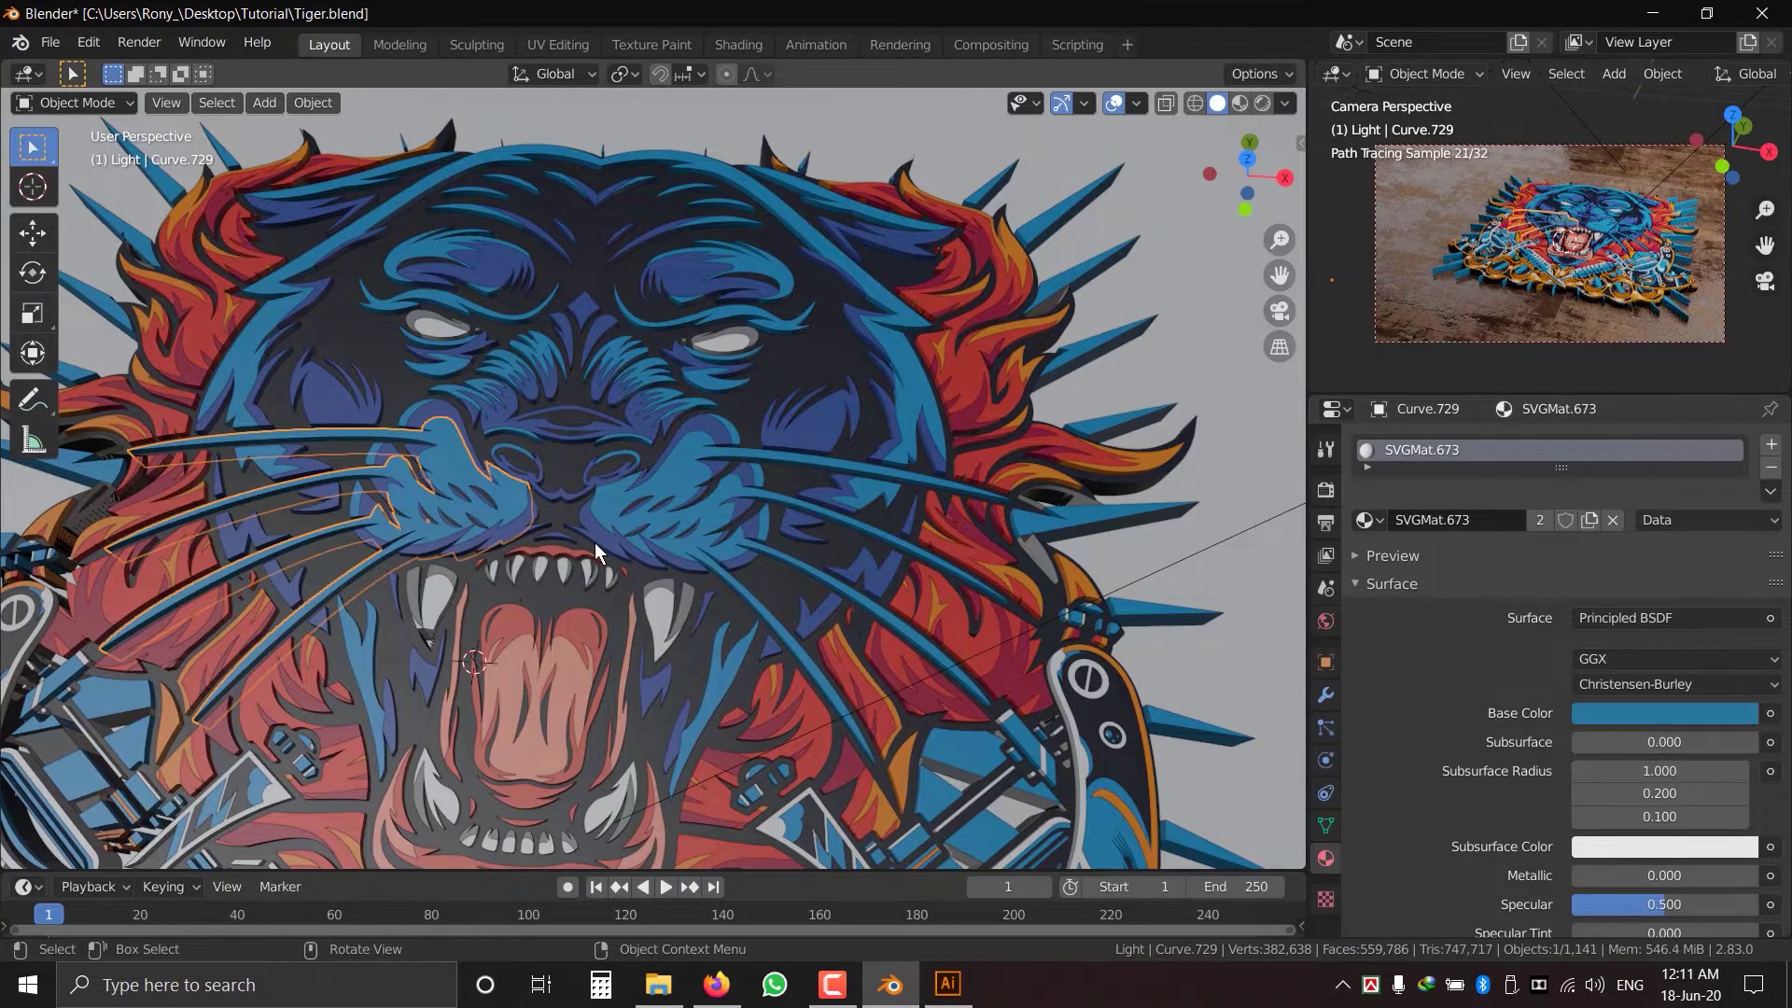
- Switch the main viewport to Material Preview and set the cheek material's roughness to 0.079
left_click(1242, 114)
mouse_move(689, 494)
middle_mouse_down()
mouse_move(835, 579)
mouse_move(698, 440)
mouse_move(737, 489)
middle_mouse_up()
scroll(1484, 796, "down", 4)
left_click_drag(1650, 813, 1587, 813)
middle_click_drag(919, 714, 797, 668)
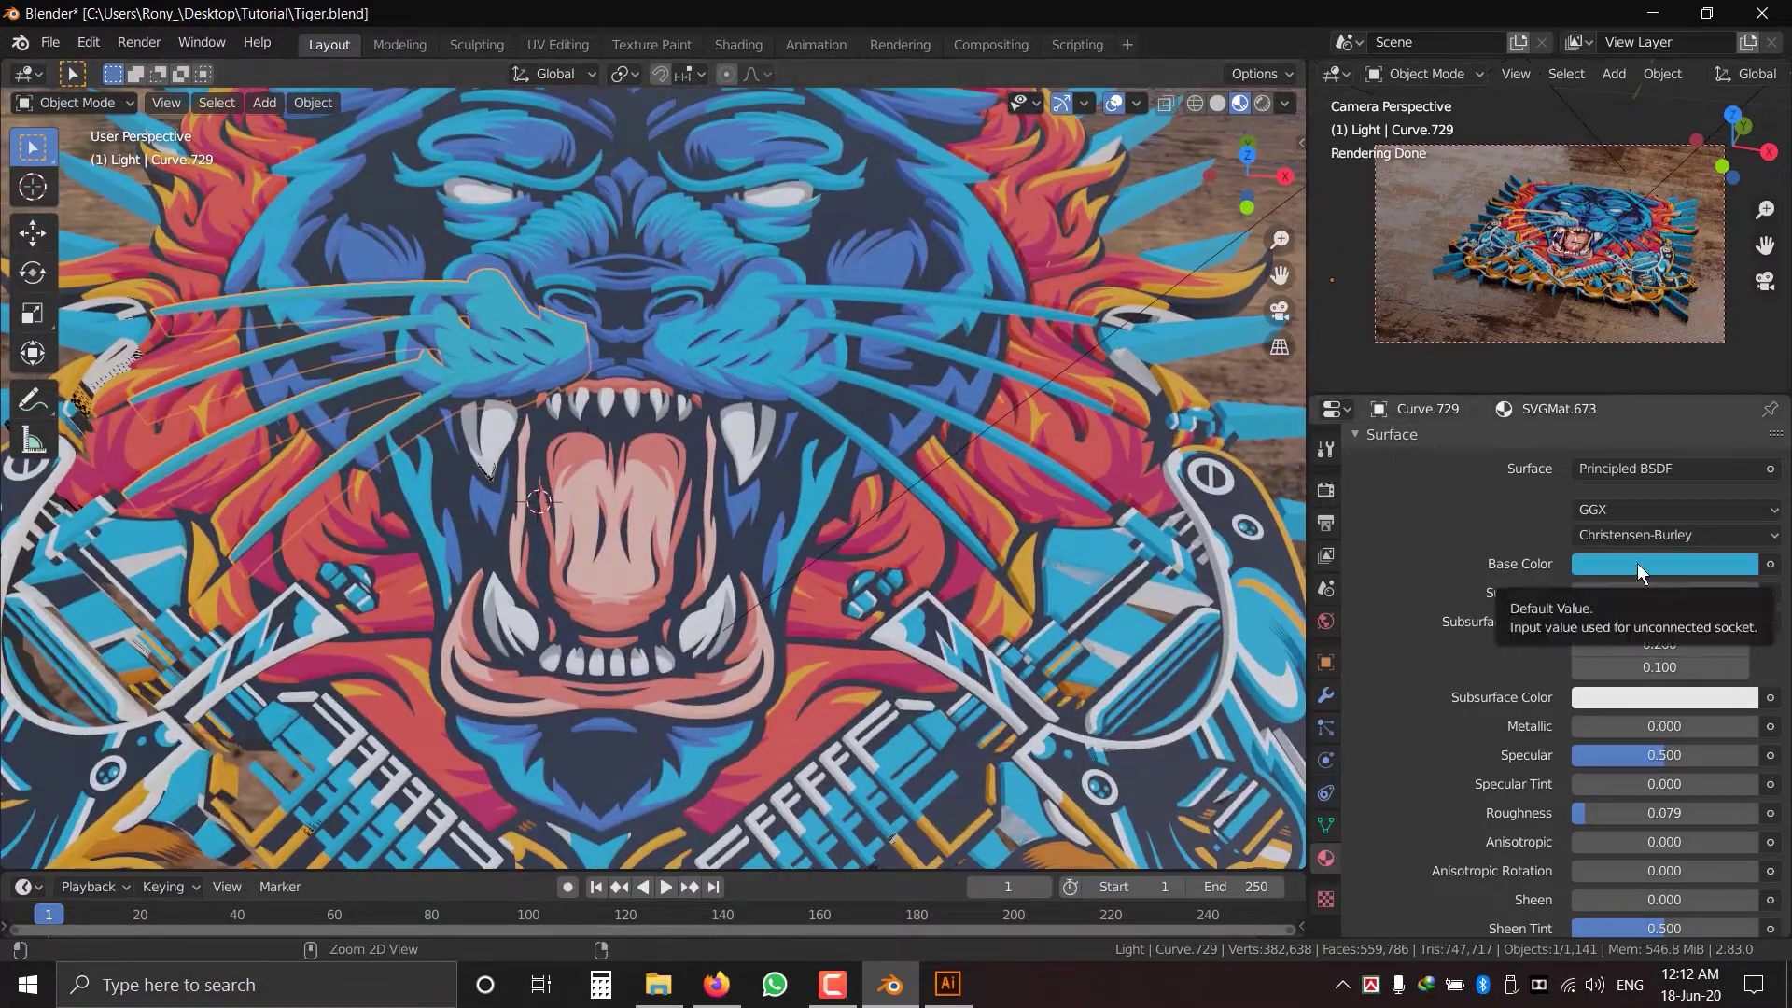
- Copy the cheek material's base color to its subsurface color and set Subsurface to 0.540
key("ctrl+c")
key("ctrl+v")
left_click_drag(1649, 594, 1676, 592)
middle_click_drag(989, 672, 938, 597)
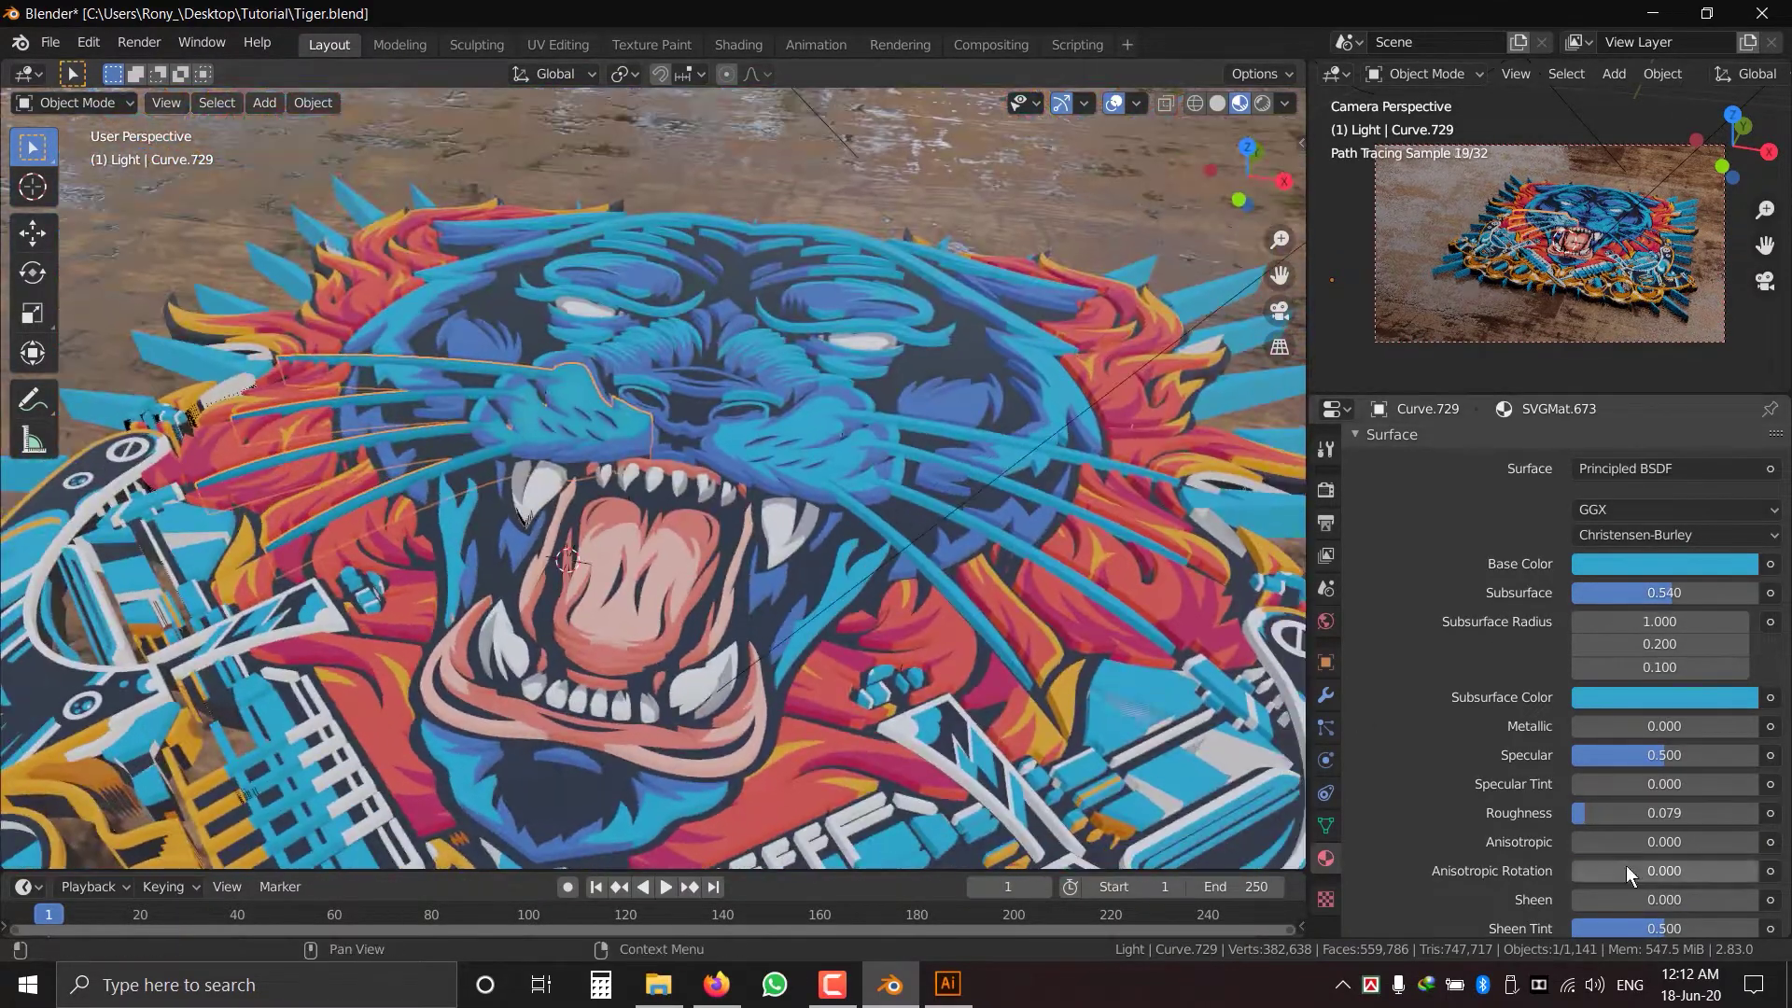
- Raise the cheek material's transmission and lower its roughness further, checking the close-up render preview
scroll(1616, 840, "down", 7)
middle_click_drag(676, 564, 706, 621)
scroll(1625, 267, "up", 6)
scroll(1624, 265, "up", 6)
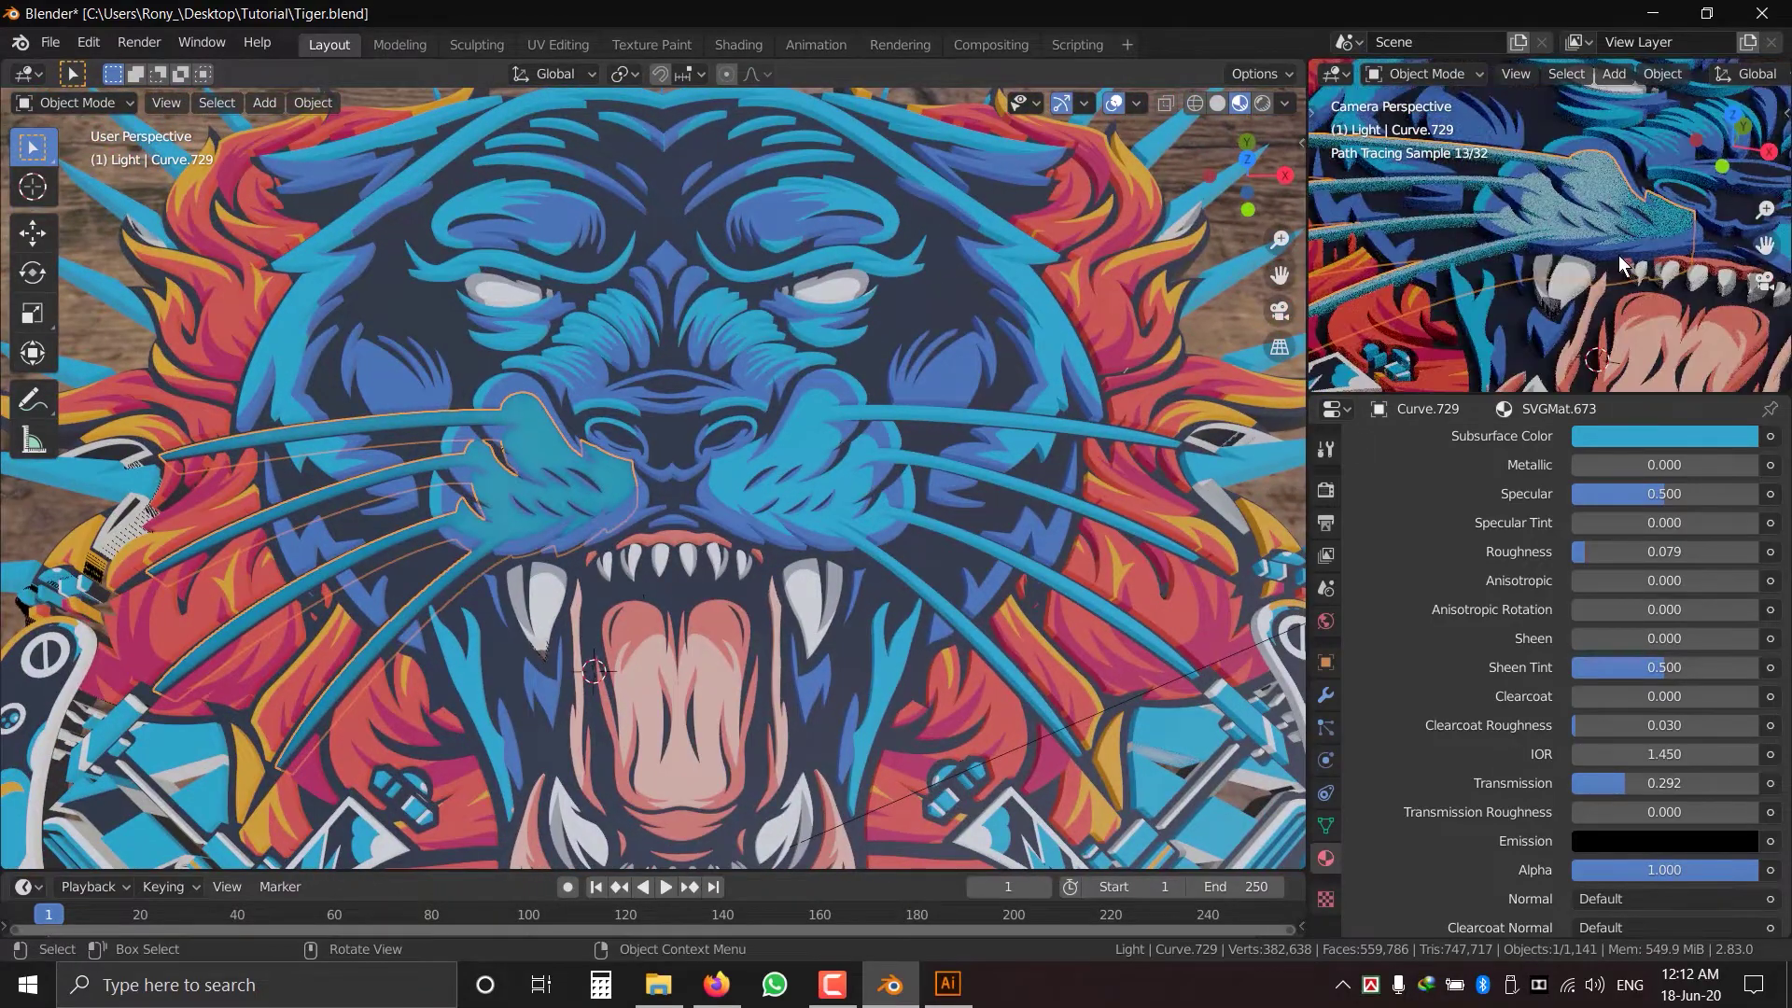
middle_click_drag(602, 487, 608, 464, "shift")
left_click_drag(1628, 785, 1667, 785)
left_click_drag(1589, 560, 1575, 560)
middle_click_drag(853, 551, 844, 562)
scroll(812, 508, "down", 1)
- Select the right cheek and whisker shape together with the light-blue shapes around the nose, muzzle and left face edge
left_click(796, 489)
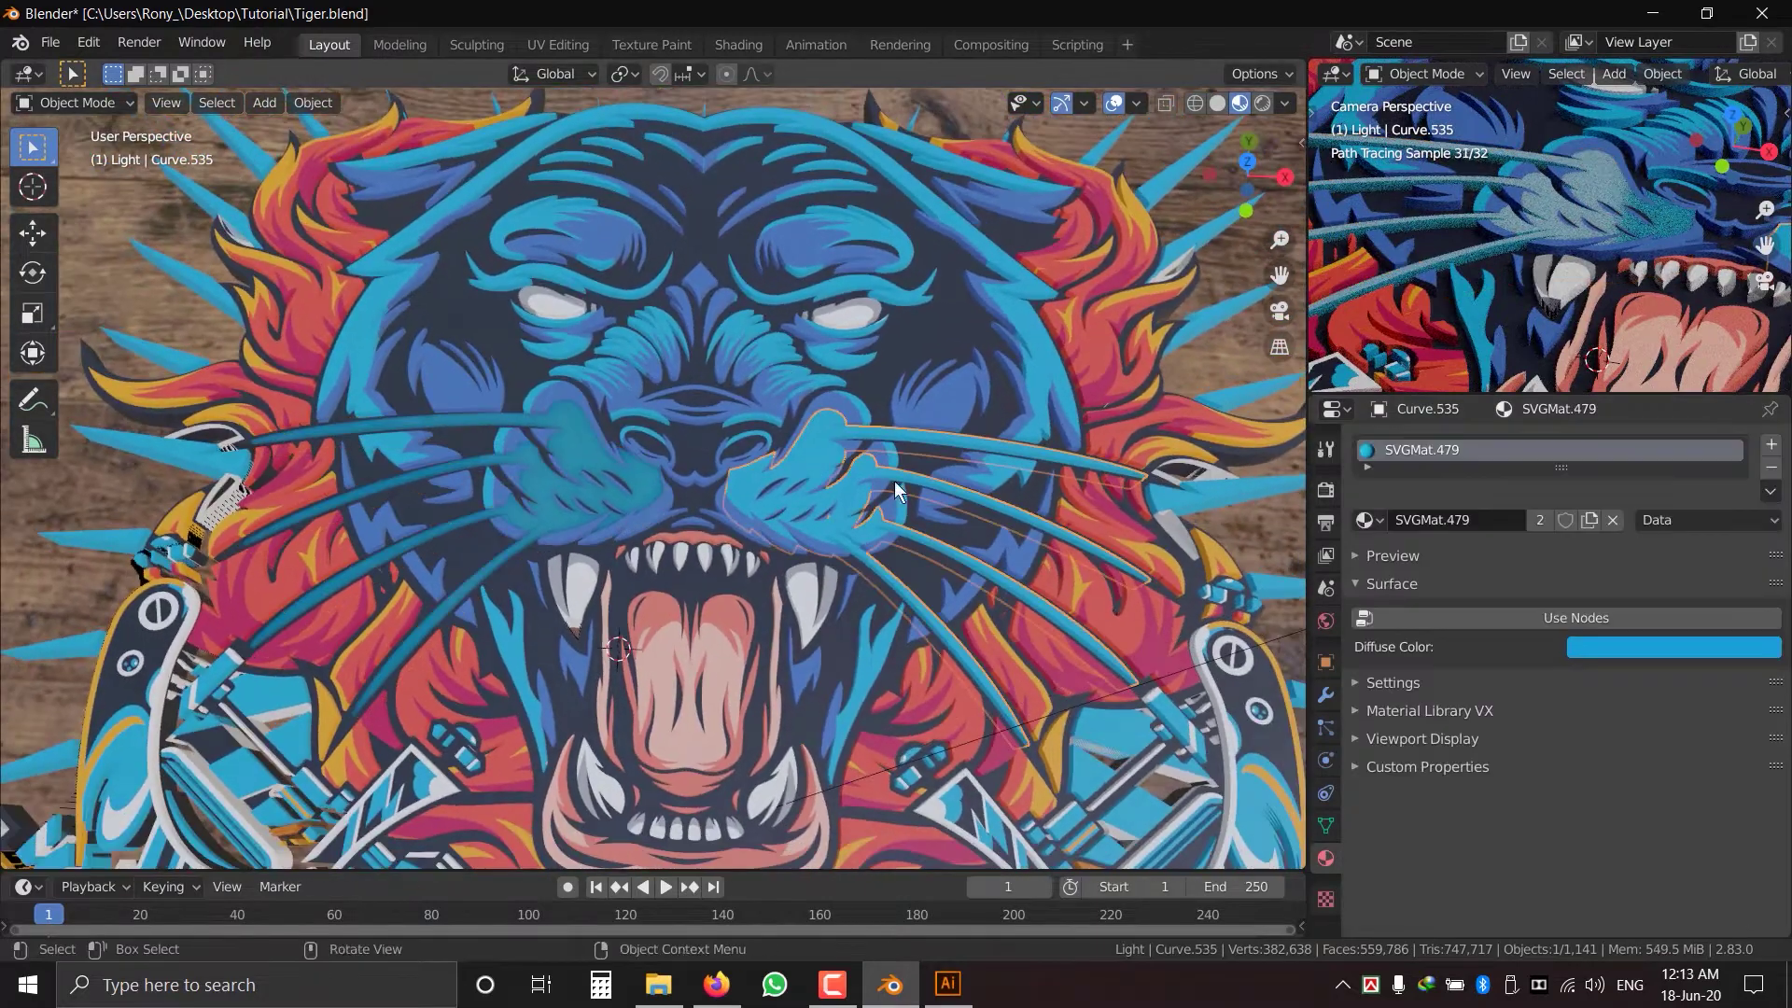
scroll(910, 443, "up", 1)
left_click(931, 447, "shift")
left_click(875, 347, "shift")
left_click(858, 366, "shift")
scroll(859, 367, "up", 2)
left_click(879, 300, "shift")
left_click(848, 266, "shift")
left_click(798, 232, "shift")
left_click(660, 244, "shift")
left_click_drag(615, 262, 536, 305, "shift")
left_click(387, 476, "shift")
left_click(210, 429, "shift")
left_click(193, 358, "shift")
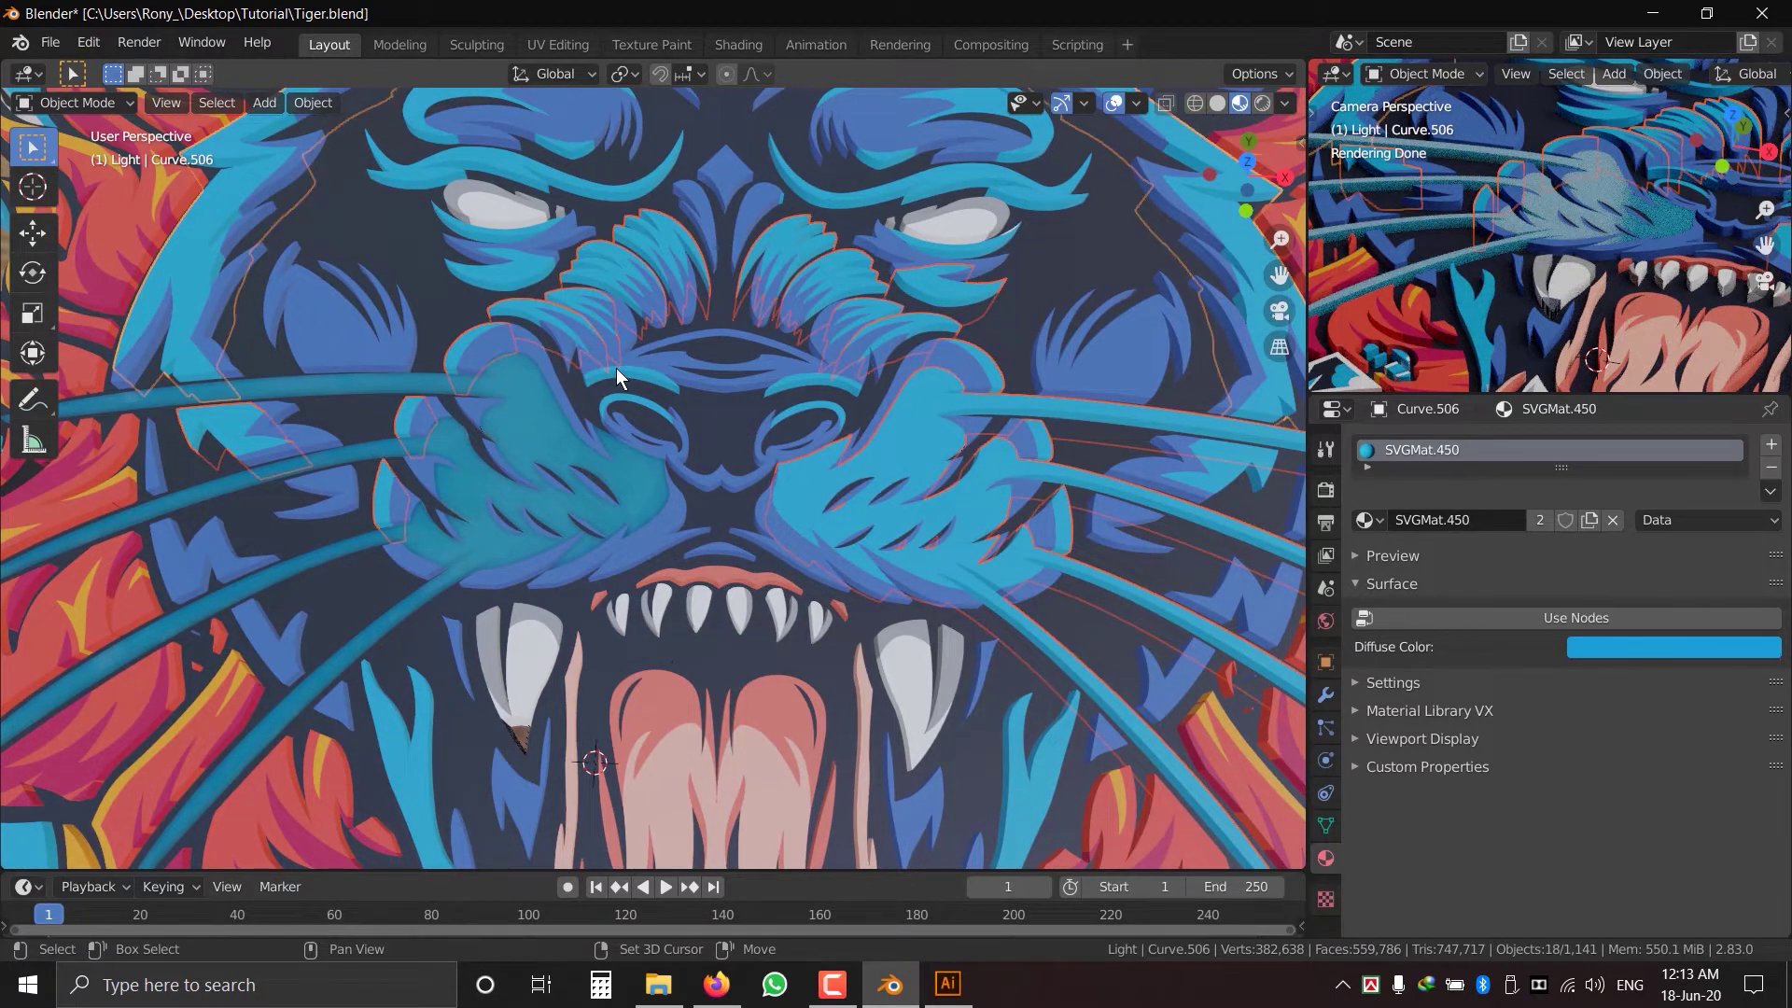
- Add the light-blue left eye, forehead stripe and ear shapes to the selection
middle_click_drag(520, 362, 515, 414, "shift")
left_click(496, 322, "shift")
left_click(501, 280, "shift")
left_click(522, 220, "shift")
left_click(559, 195, "shift")
left_click(474, 129, "shift")
middle_click_drag(922, 99, 899, 194, "shift")
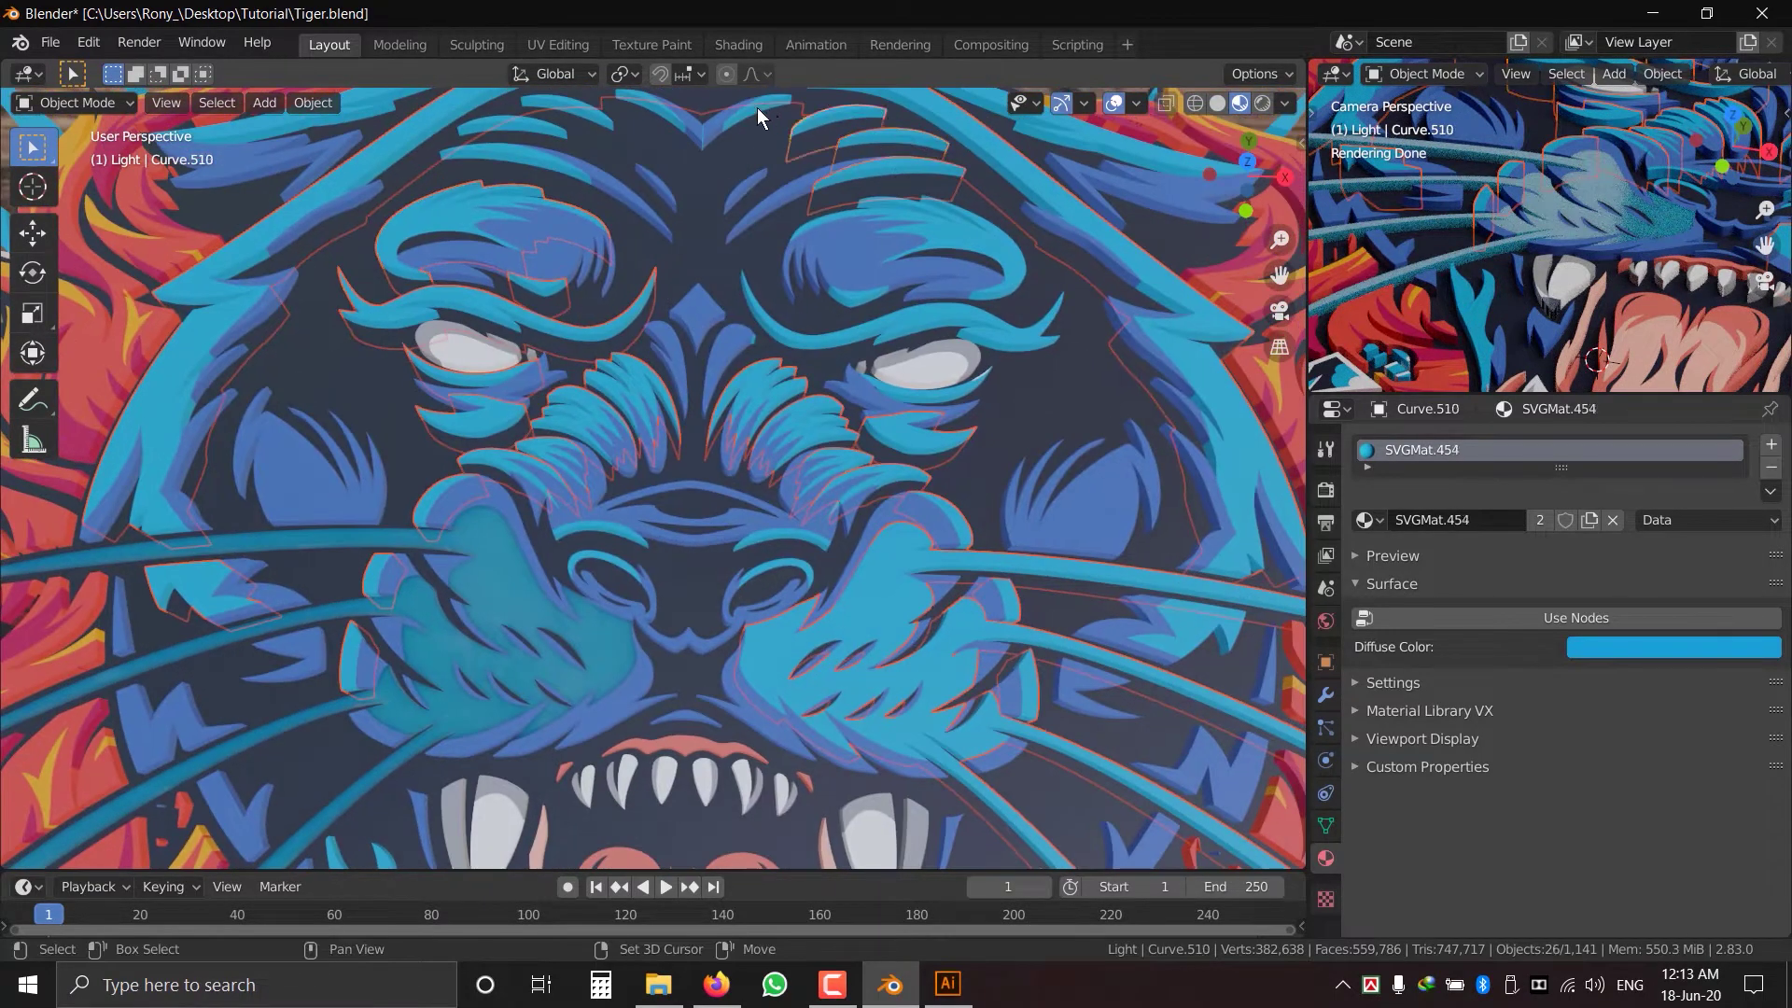
middle_click_drag(1151, 273, 1056, 320, "shift")
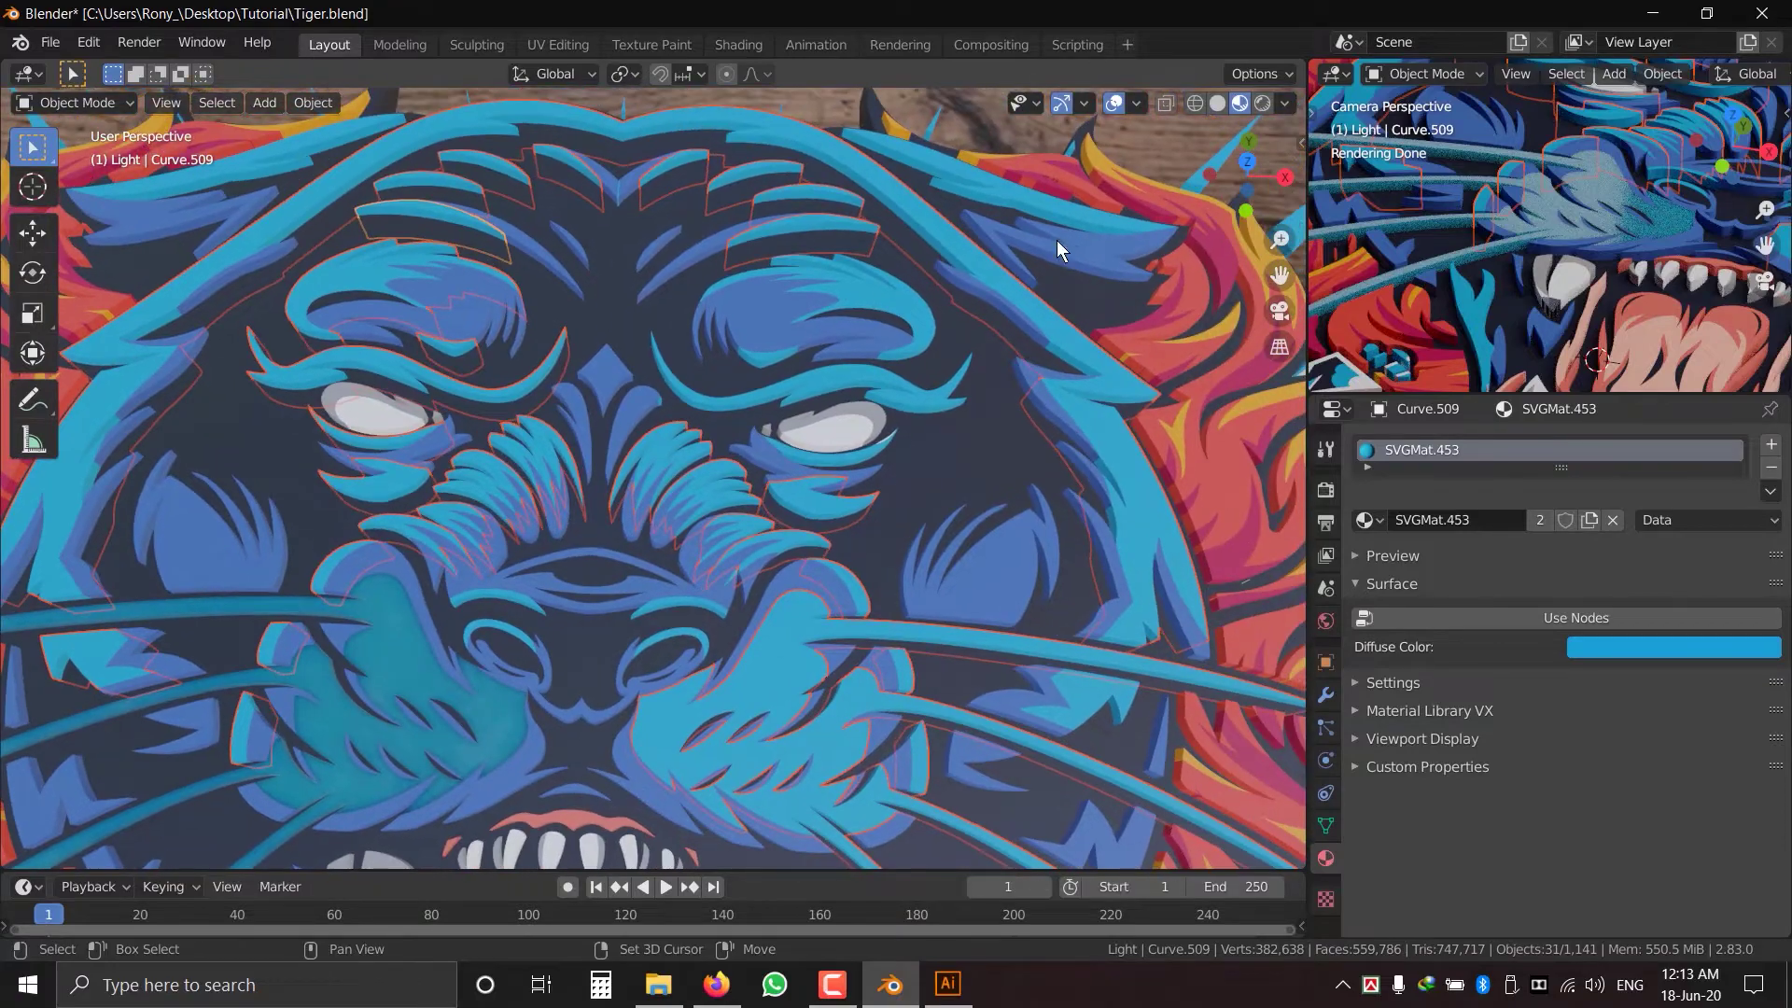
left_click(1043, 208, "shift")
middle_click_drag(191, 136, 334, 174, "shift")
left_click(333, 176, "shift")
- Add the light-blue strips on both sides of the open mouth to the selection
middle_click_drag(1125, 558, 951, 325, "shift")
scroll(1017, 494, "down", 1)
left_click(691, 720, "shift")
left_click(264, 684, "shift")
middle_click_drag(485, 655, 673, 670, "shift")
- Link the left cheek's material to all selected shapes, clear the selection and save the file
left_click(539, 374, "shift")
key("ctrl+l")
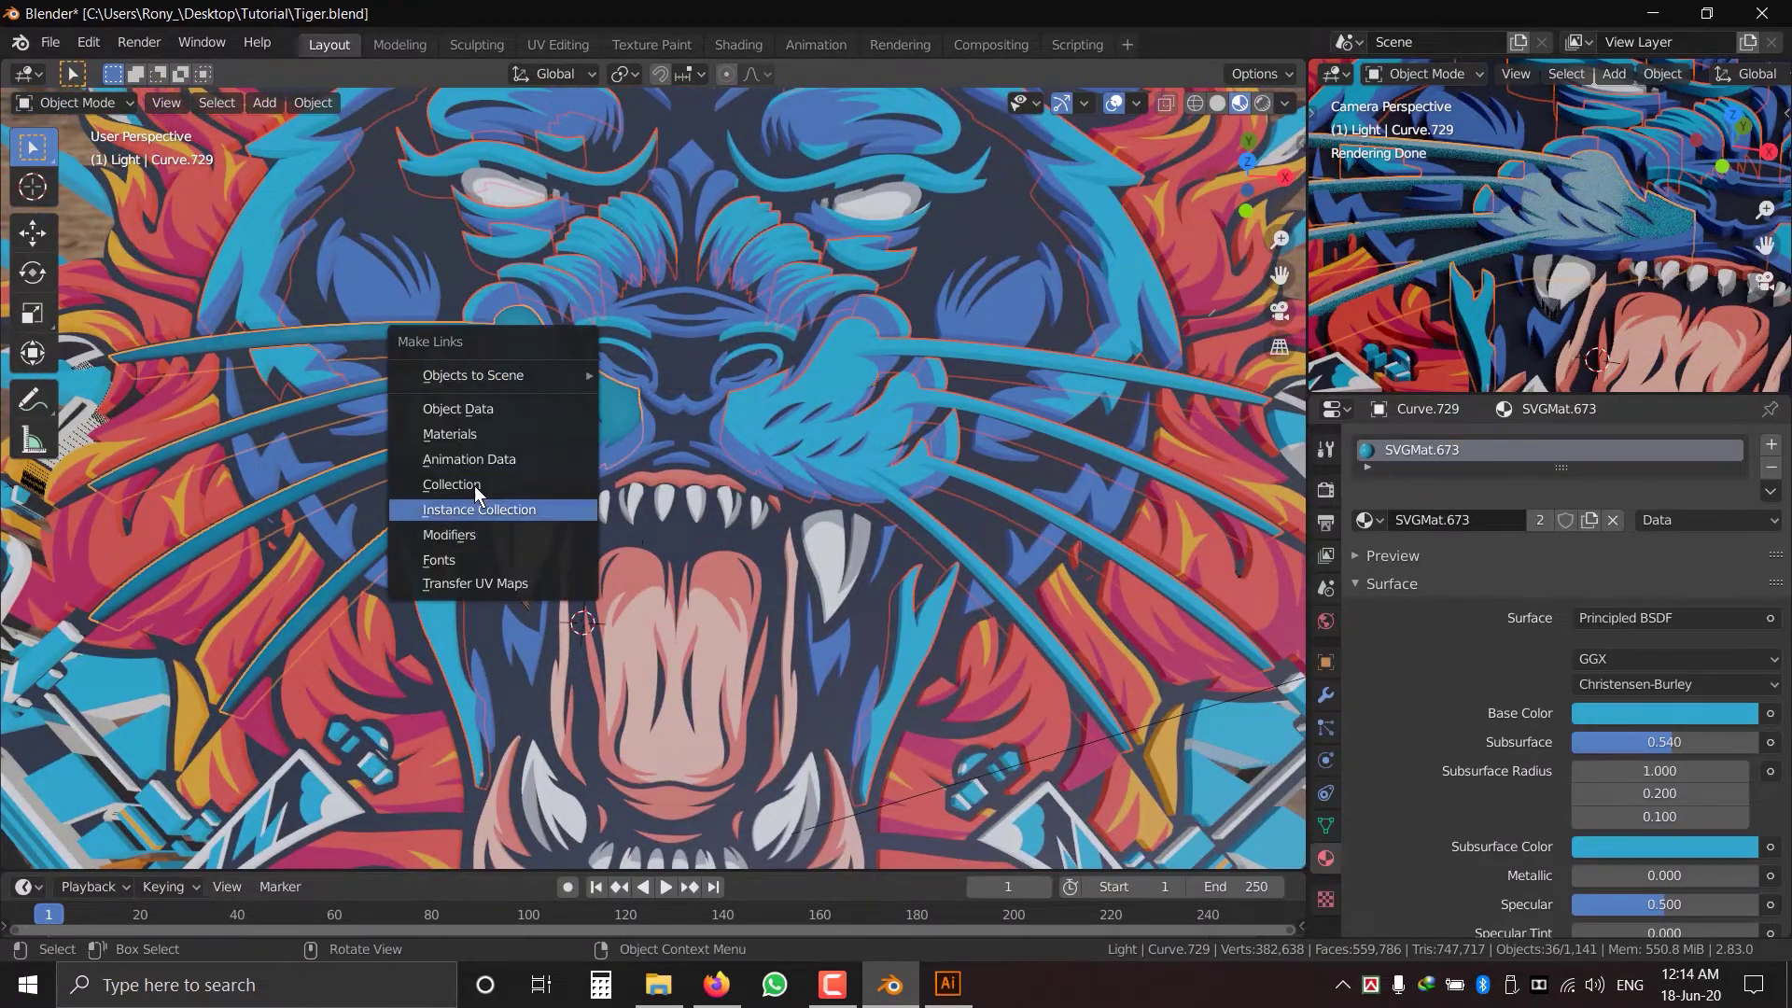
left_click(450, 434)
key("alt+a")
key("ctrl+s")
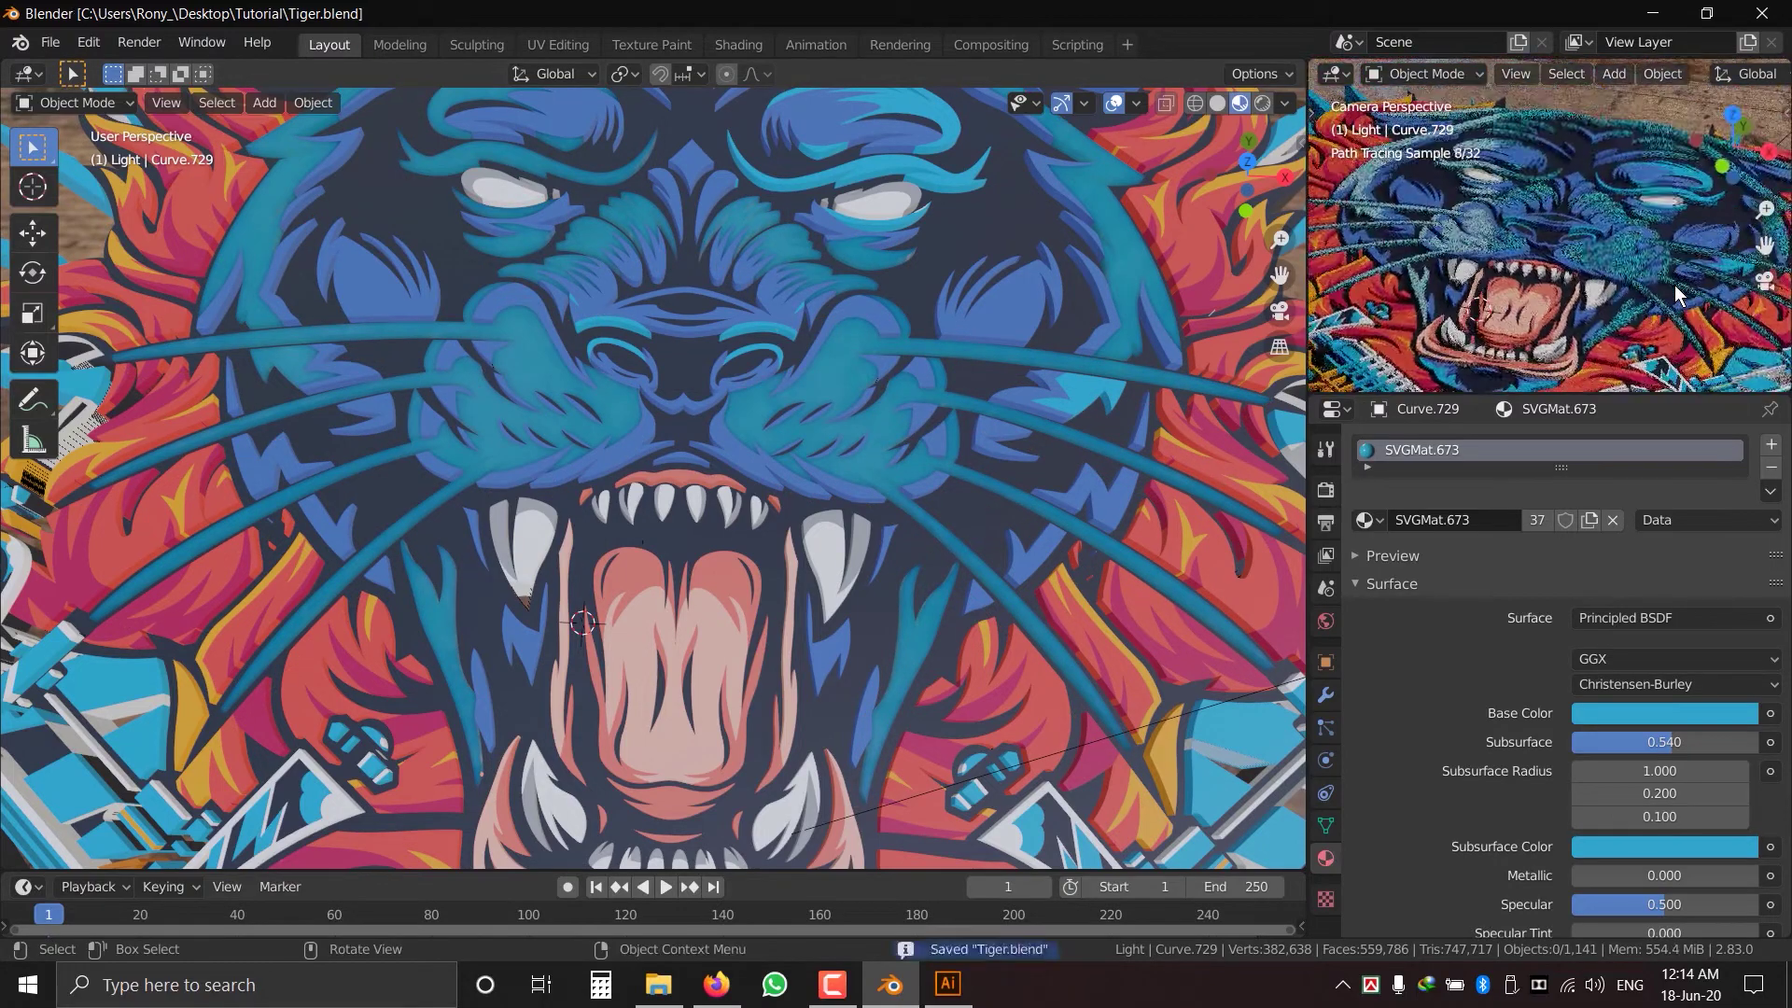
- Select the remaining light-blue patch on the right cheek and the light-blue shapes around the right eye
scroll(924, 522, "down", 1)
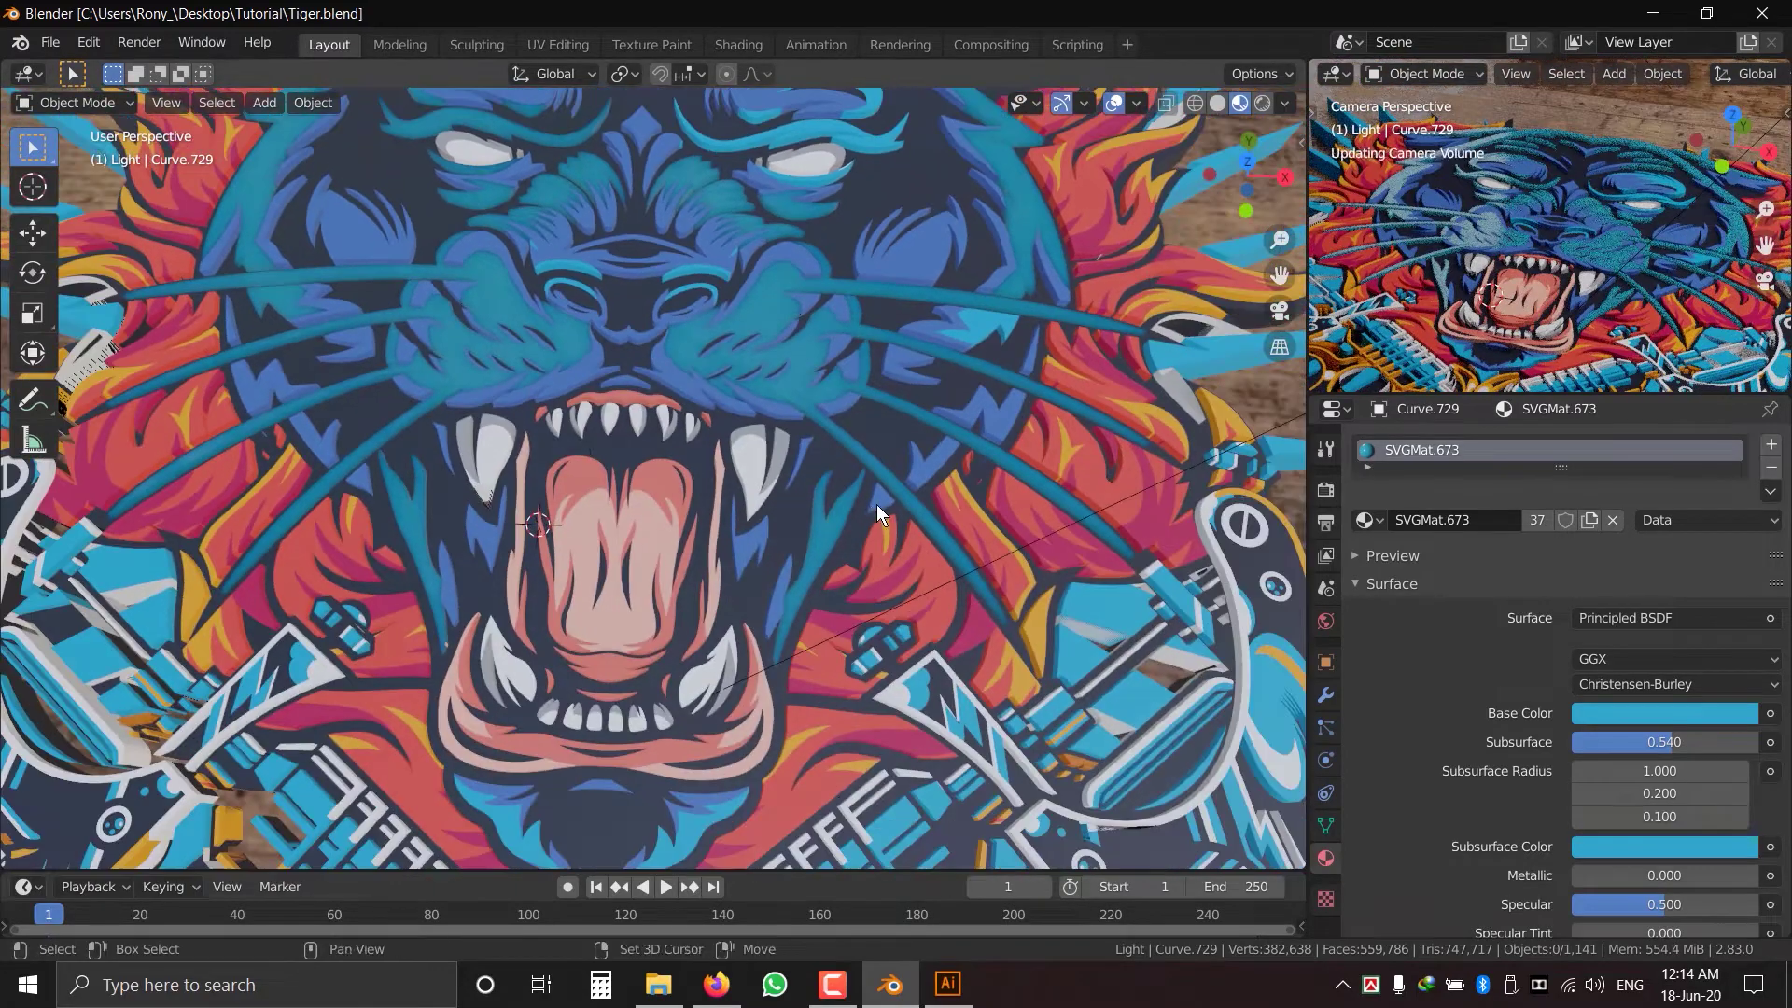
middle_click_drag(871, 504, 821, 607, "shift")
left_click(964, 424)
middle_click_drag(951, 402, 952, 465, "shift")
left_click(833, 288, "shift")
left_click(836, 263, "shift")
middle_click_drag(979, 326, 852, 344, "shift")
- Add the light-blue spikes along the tiger's right side to the selection, undoing the last wrong pick
left_click(1097, 420, "shift")
left_click(1081, 325, "shift")
left_click(1064, 239, "shift")
left_click(1037, 172, "shift")
left_click(959, 137, "shift")
left_click(742, 121, "shift")
left_click(841, 130, "shift")
key("ctrl+z")
left_click(1095, 535, "shift")
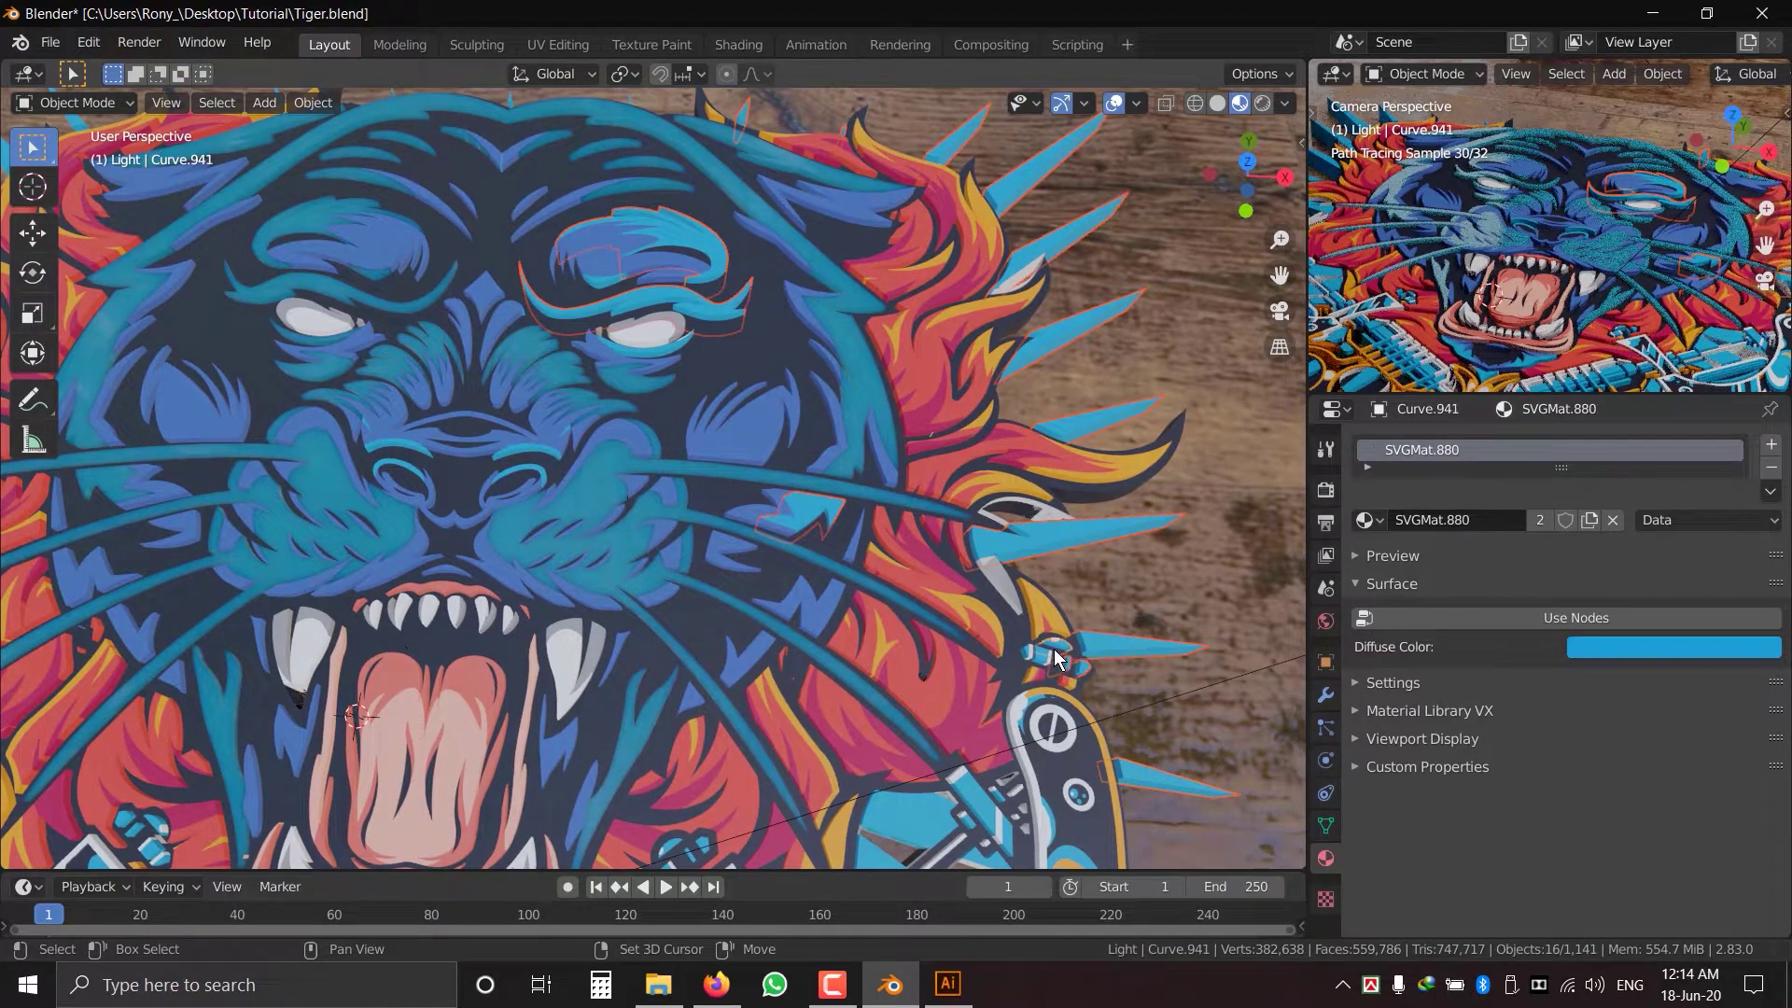
- Add the light-blue parts of the right mechanical shoulder to the selection, undoing the last wrong pick
middle_click_drag(1025, 672, 1157, 480, "shift")
left_click(1151, 618, "shift")
middle_click_drag(1150, 619, 933, 539, "shift")
left_click(844, 518, "shift")
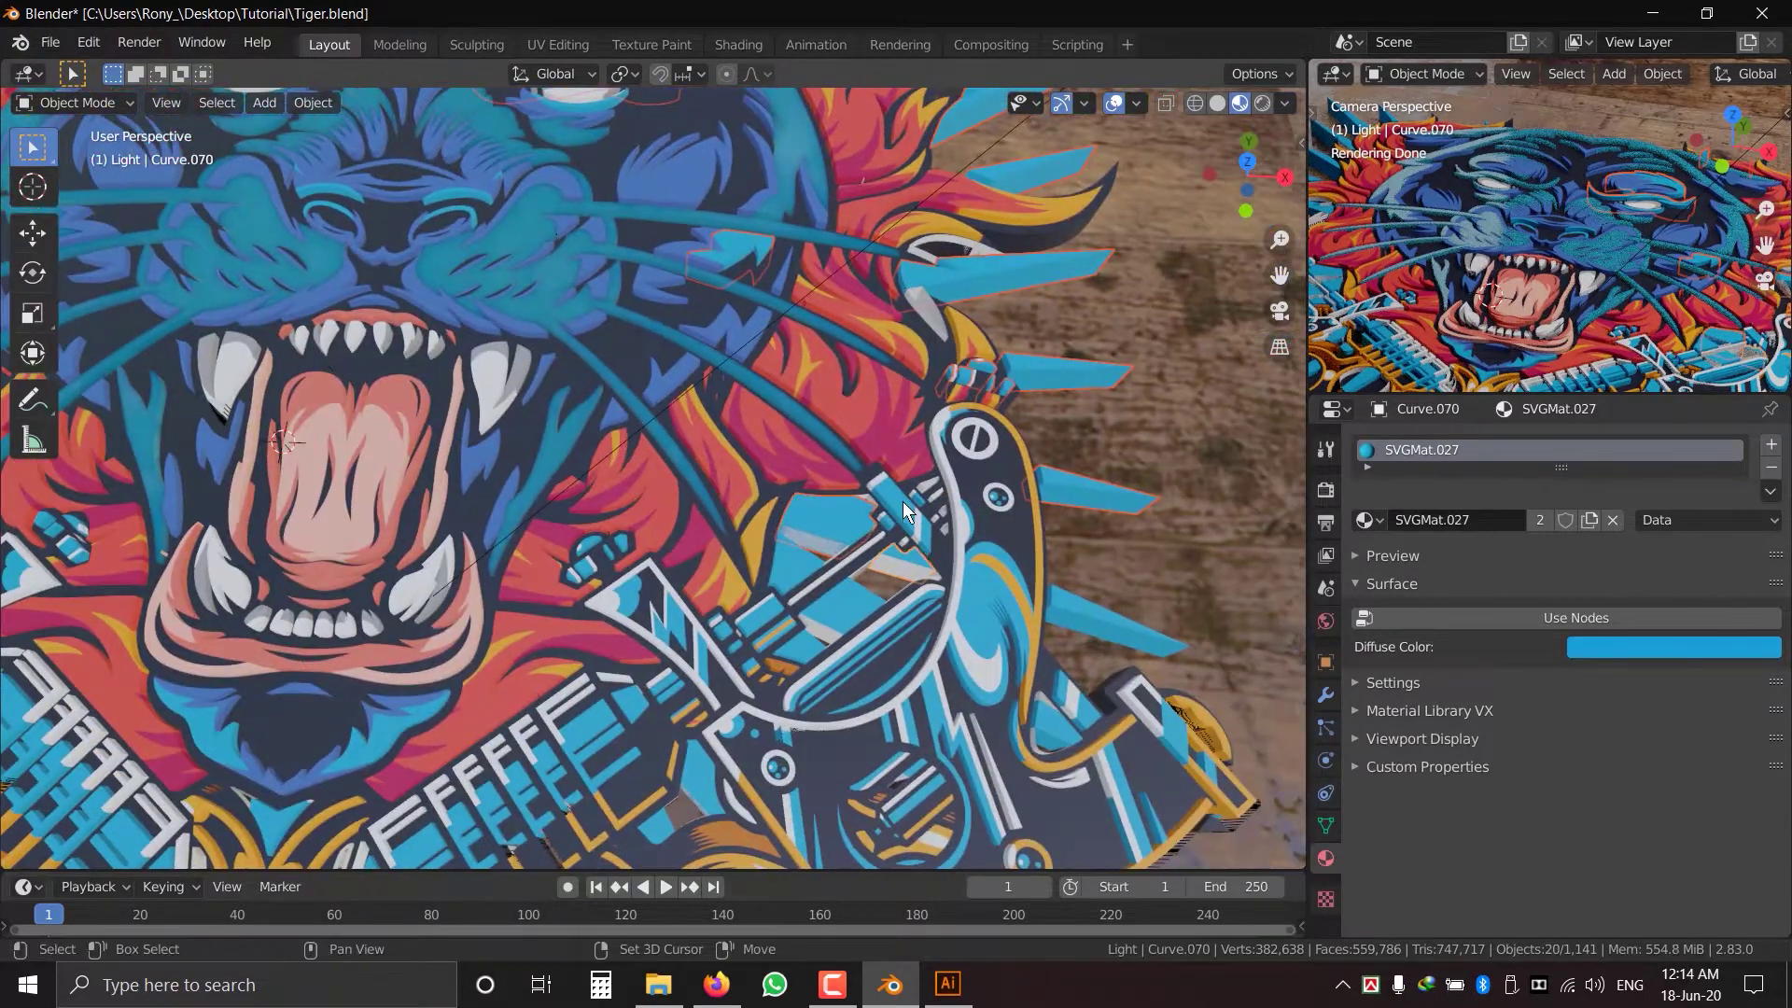
left_click(951, 514, "shift")
scroll(974, 517, "up", 4)
left_click(1026, 458, "shift")
left_click(994, 453, "shift")
key("ctrl+z")
scroll(961, 437, "down", 2)
- Add the light-blue pieces at the outer lower edge of the right mechanical shoulder to the selection
middle_click_drag(962, 436, 901, 230, "shift")
left_click(1076, 549, "shift")
left_click(1123, 585, "shift")
left_click(1002, 620, "shift")
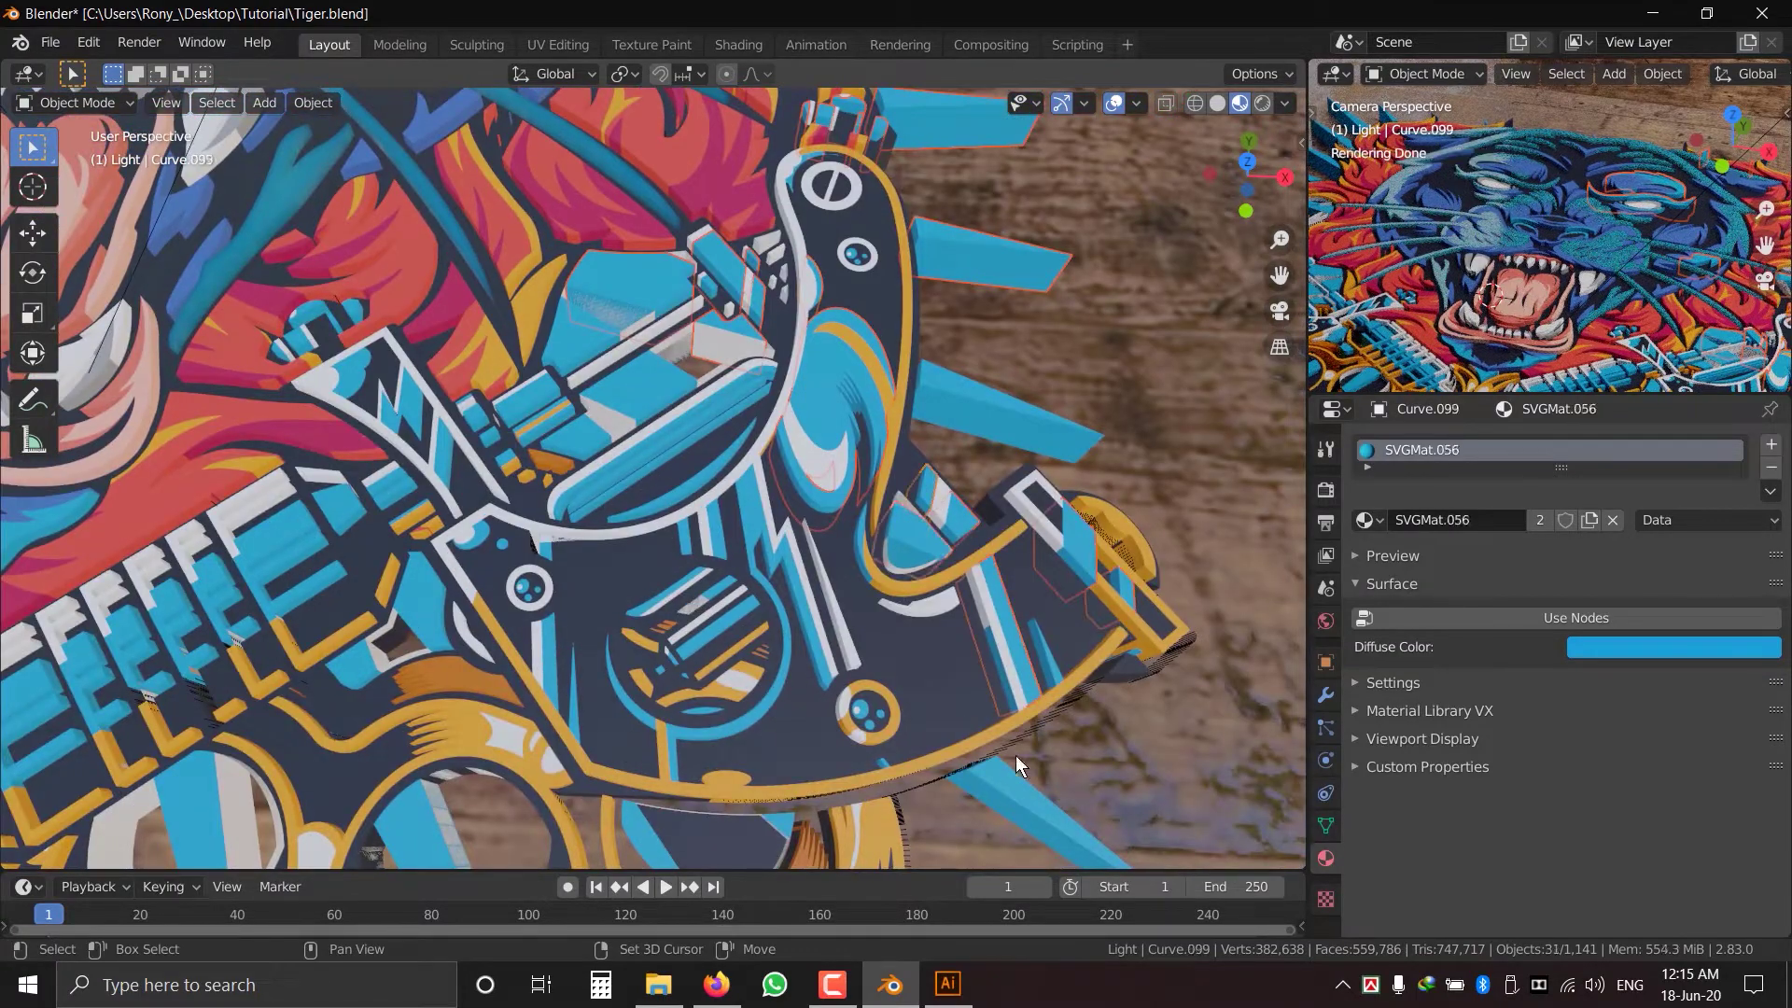
- Add the light-blue rods and plates on the inner side of the right shoulder to the selection, undoing one wrong pick
left_click(679, 428, "shift")
left_click(680, 448, "shift")
left_click(696, 474, "shift")
left_click(635, 380, "shift")
left_click(403, 410, "shift")
left_click(425, 424, "shift")
key("ctrl+z")
left_click(444, 455, "shift")
- Add the light-blue pieces in the right knuckle-duster rings and the spikes beneath them to the selection
middle_click_drag(623, 462, 934, 303, "shift")
scroll(933, 303, "down", 1)
left_click(779, 679, "shift")
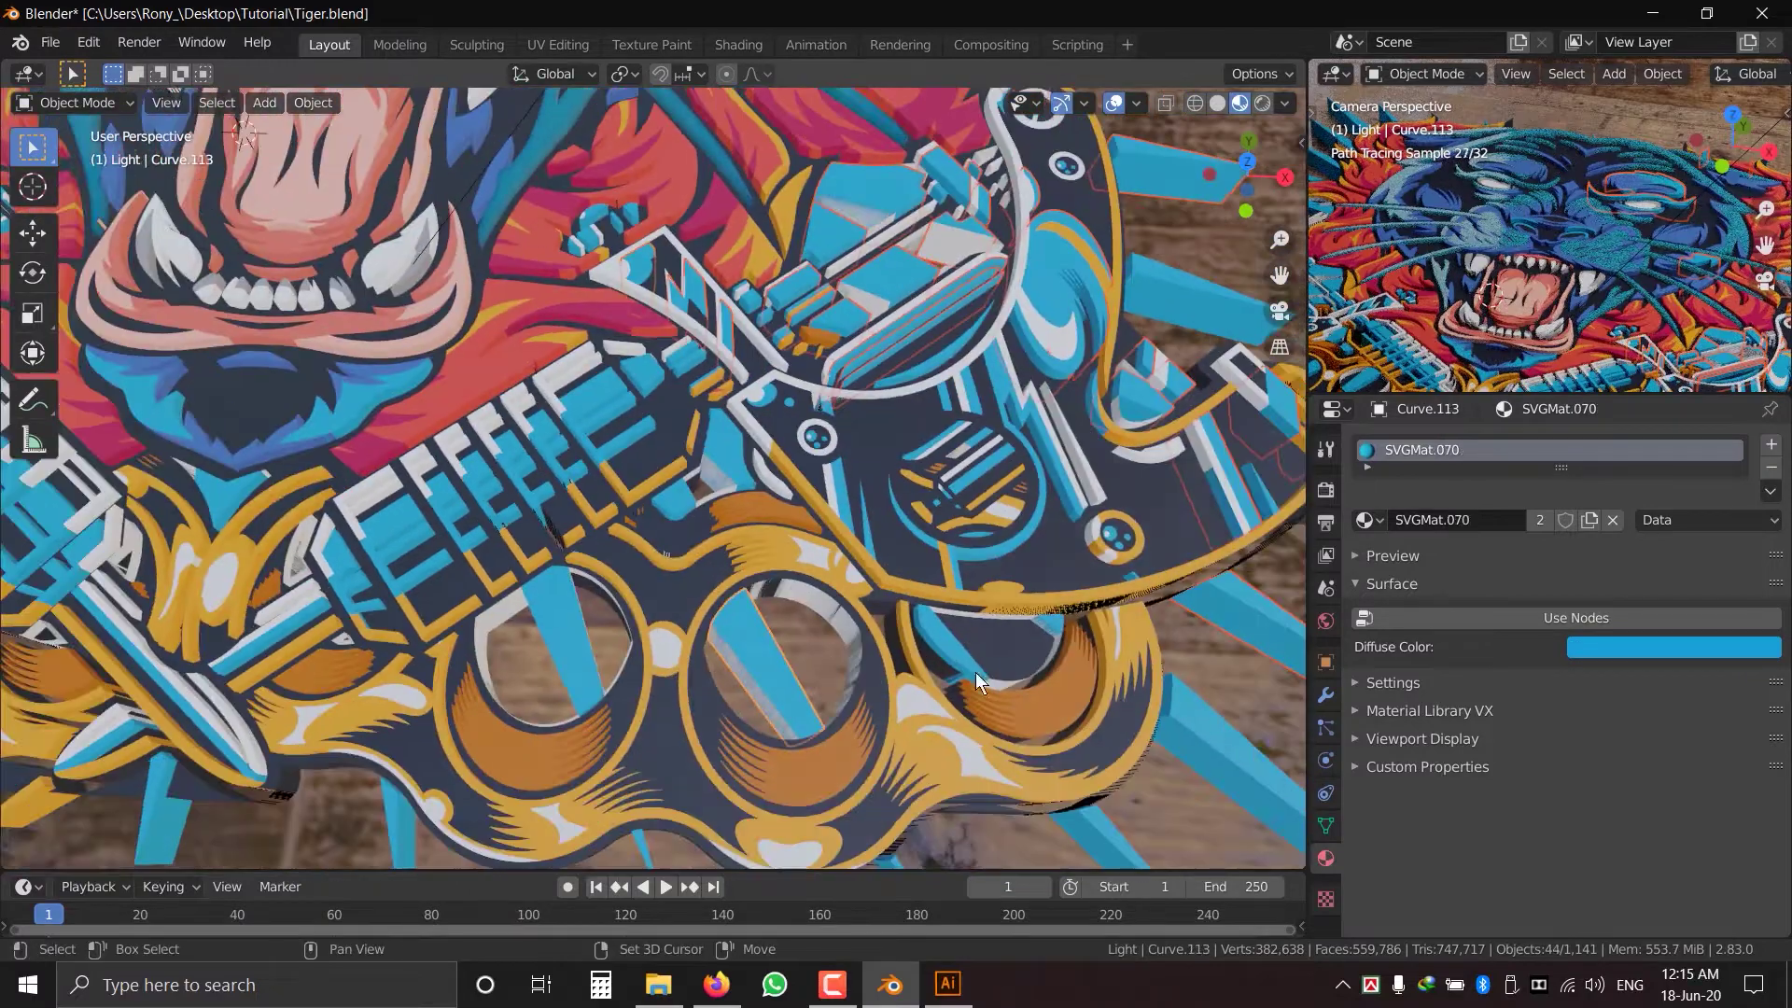
left_click(956, 680, "shift")
middle_click_drag(959, 690, 993, 504, "shift")
left_click(993, 640, "shift")
left_click(713, 661, "shift")
middle_click_drag(448, 634, 636, 660, "shift")
left_click(402, 646, "shift")
left_click(472, 499, "shift")
- Add the light-blue pieces in the left knuckle-duster rings and the spikes around them to the selection
middle_click_drag(483, 534, 1148, 558, "shift")
left_click(827, 673, "shift")
left_click(574, 691, "shift")
left_click(692, 488, "shift")
left_click(457, 499, "shift")
left_click(349, 663, "shift")
left_click(98, 650, "shift")
middle_click_drag(177, 559, 672, 599, "shift")
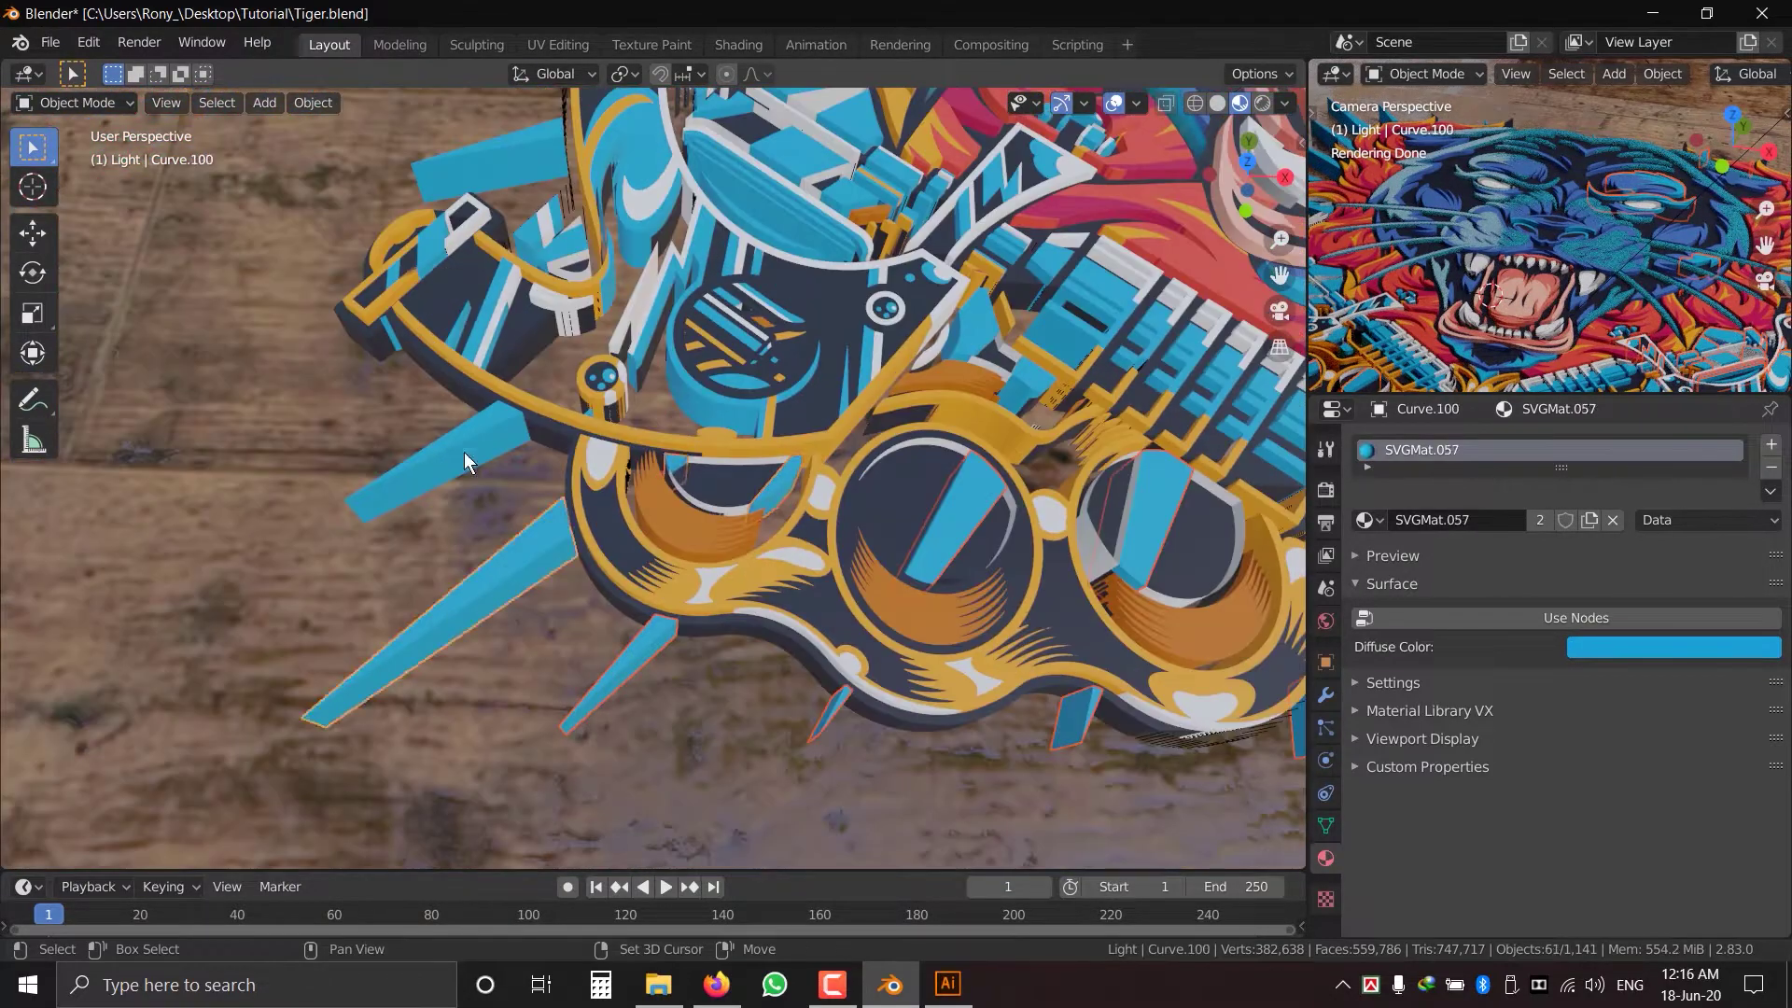
left_click(445, 449, "shift")
middle_click_drag(467, 429, 463, 616, "shift")
- Add the light-blue parts of the left mechanical shoulder to the selection
left_click(644, 532, "shift")
left_click(683, 549, "shift")
left_click(684, 551, "shift")
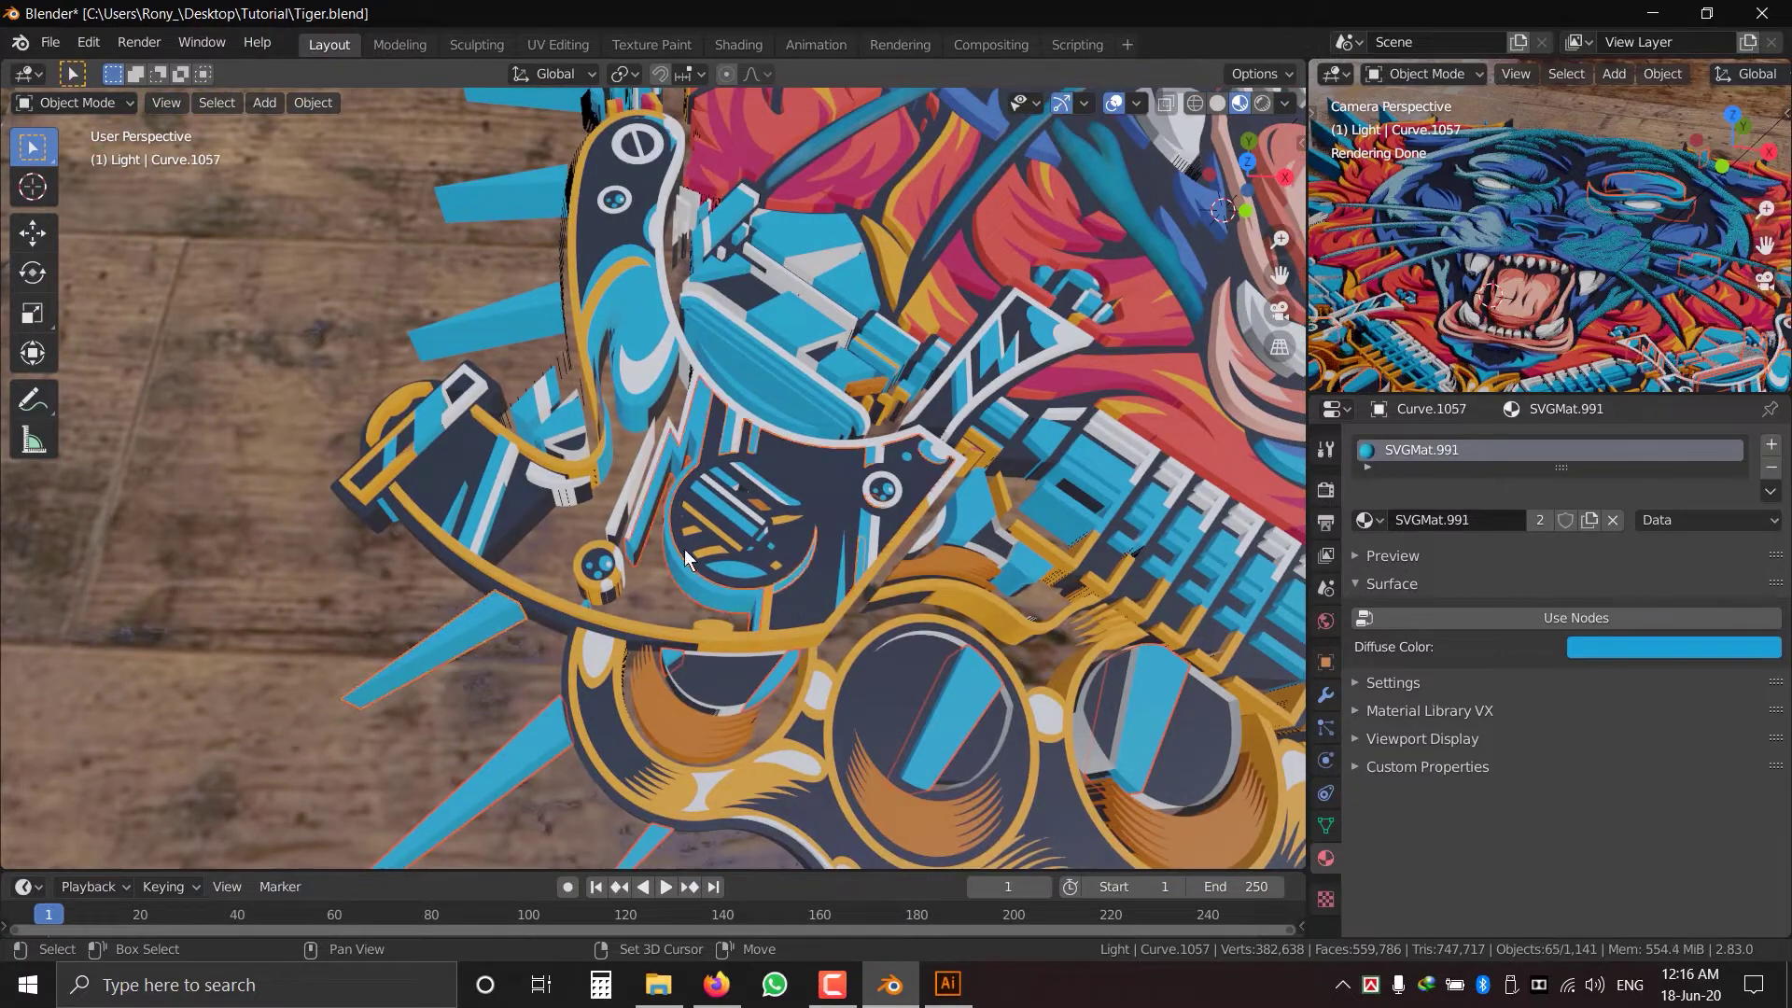
left_click(400, 445, "shift")
left_click(423, 474, "shift")
left_click(393, 512, "shift")
left_click(495, 334, "shift")
middle_click_drag(503, 345, 504, 440, "shift")
left_click(620, 402, "shift")
left_click(843, 362, "shift")
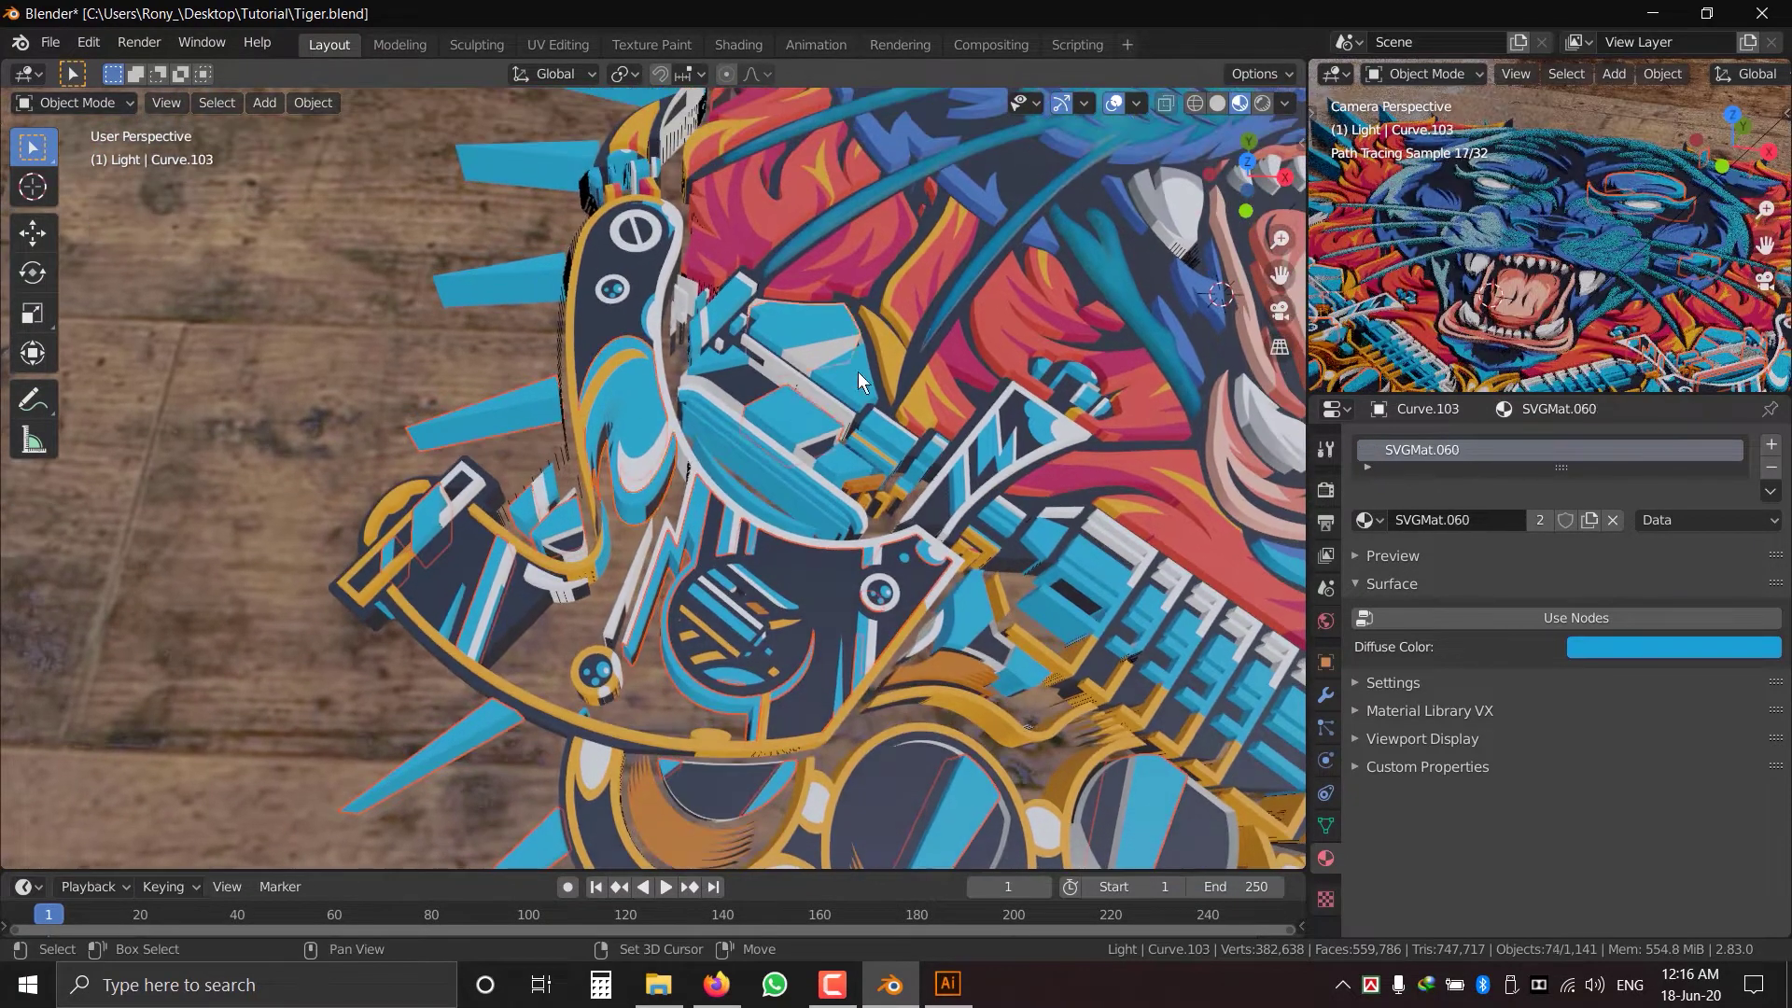
left_click(765, 455, "shift")
- Add the light-blue spikes along the tiger's left side to the selection
middle_click_drag(765, 456, 763, 651, "shift")
left_click(556, 362, "shift")
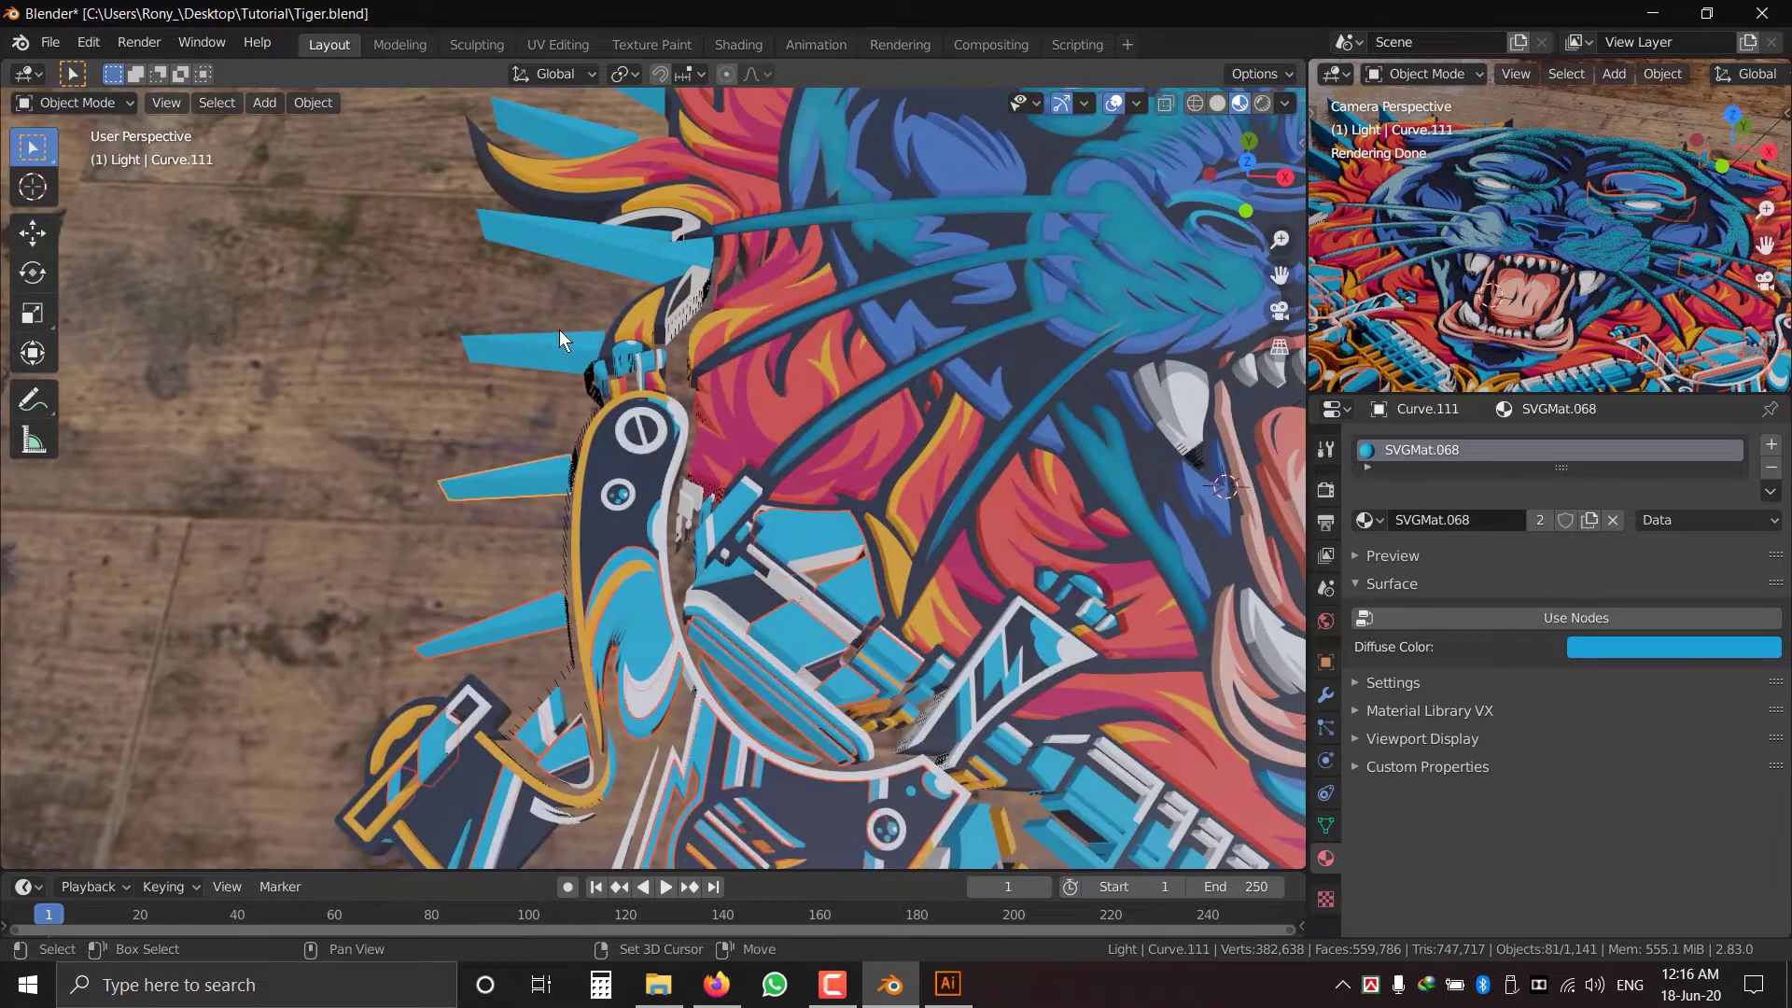
middle_click_drag(568, 308, 563, 499, "shift")
left_click(561, 418, "shift")
middle_click_drag(603, 272, 598, 510, "shift")
left_click(576, 428, "shift")
left_click(571, 314, "shift")
left_click(596, 239, "shift")
- Add the remaining light-blue spikes at the upper left and above the tiger's head to the selection
middle_click_drag(597, 239, 564, 344, "shift")
left_click(640, 312, "shift")
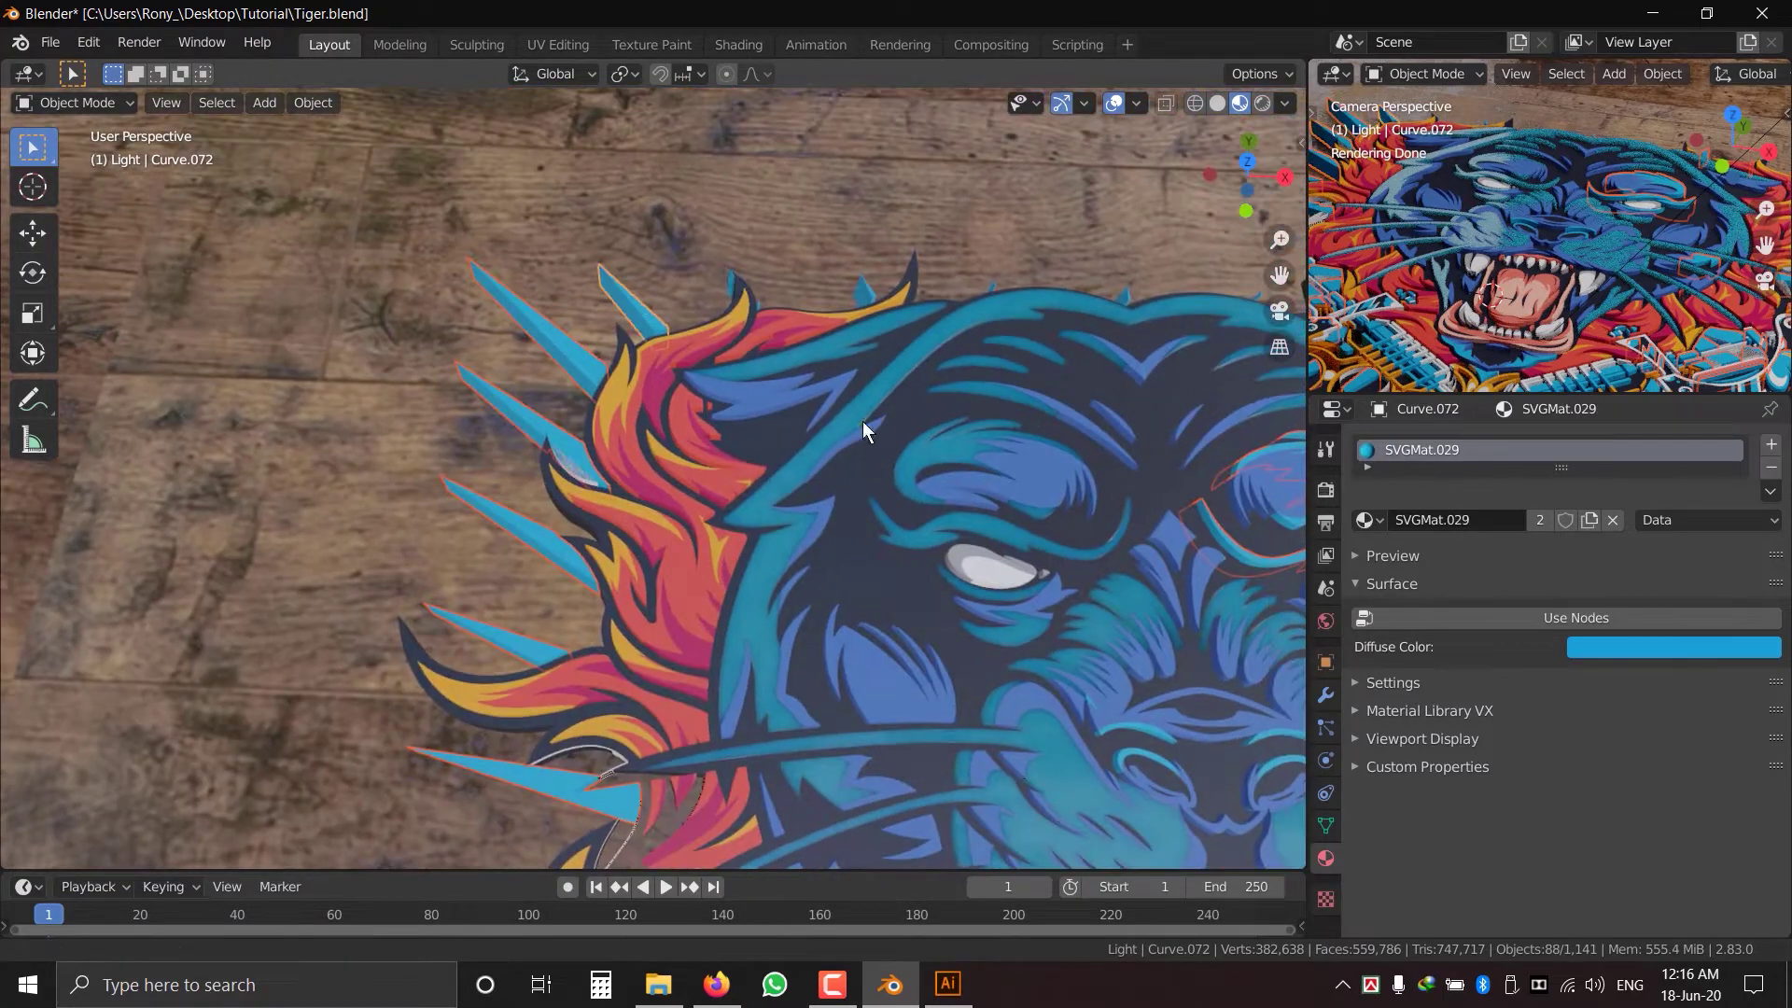
middle_click_drag(883, 418, 835, 416, "shift")
left_click(692, 278, "shift")
left_click(947, 287, "shift")
- Link the material of the blue shape beside the nose to all selected shapes and save the file
middle_click_drag(1255, 353, 847, 244, "shift")
scroll(653, 504, "down", 1)
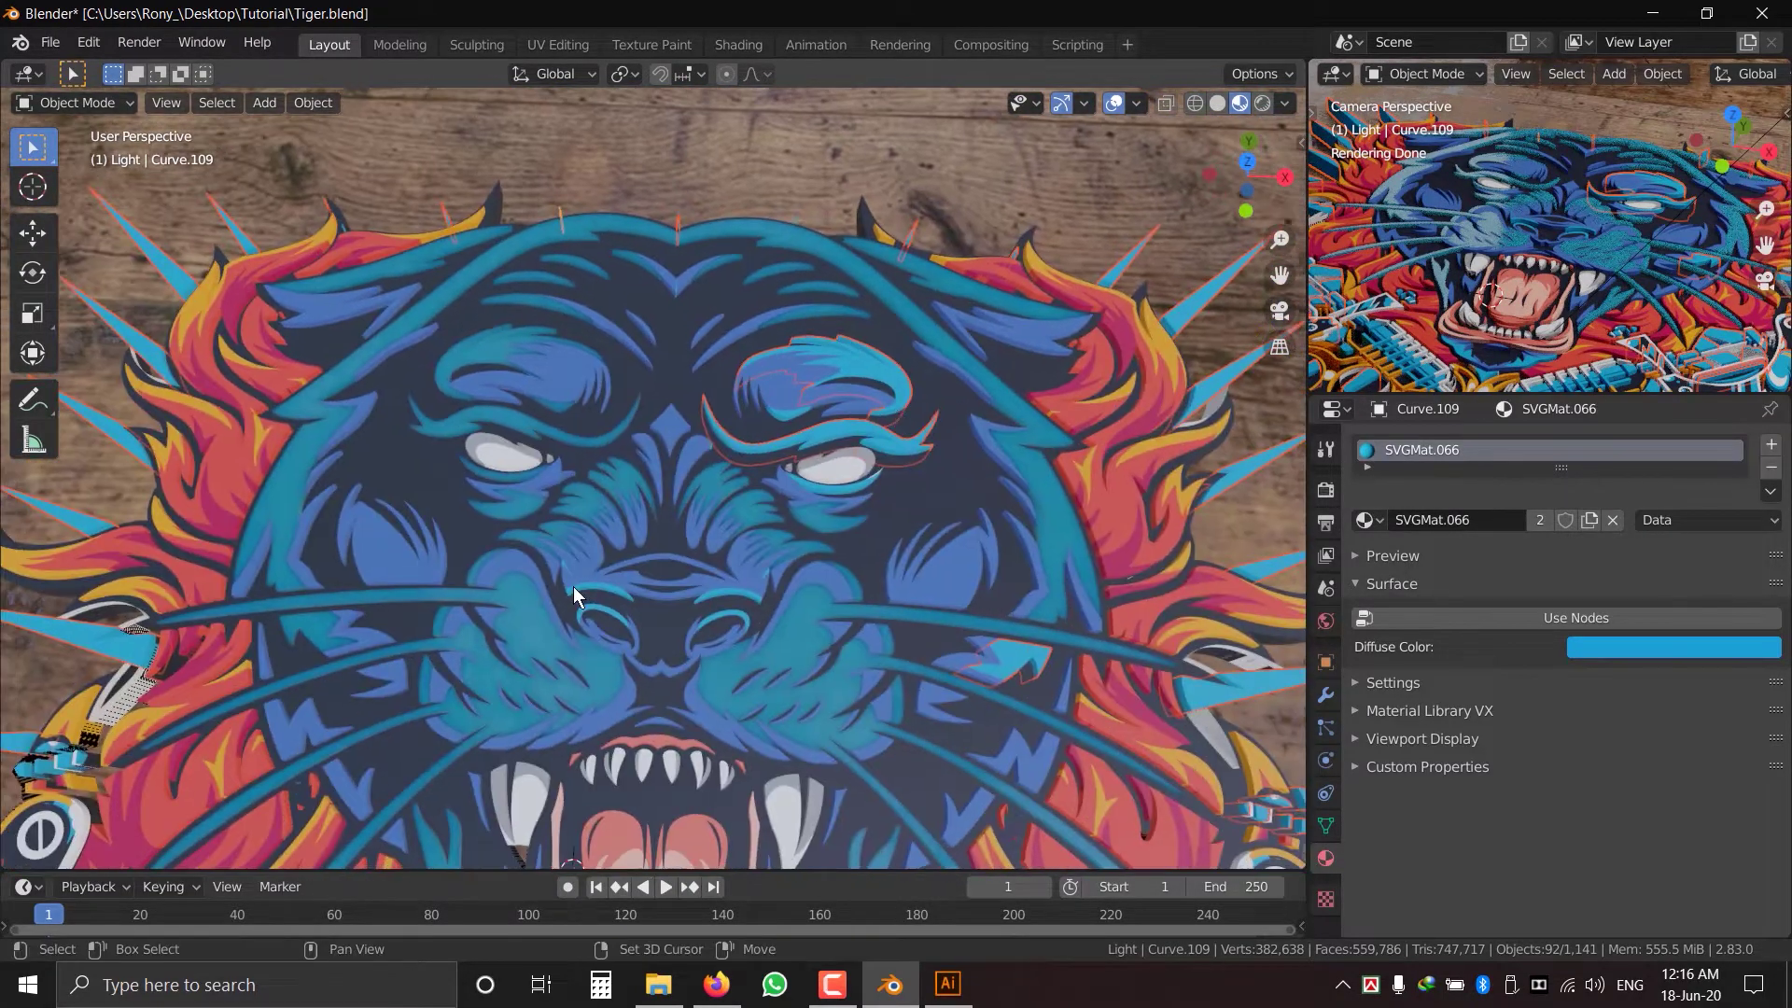
left_click(571, 623, "shift")
key("ctrl+l")
left_click(575, 619)
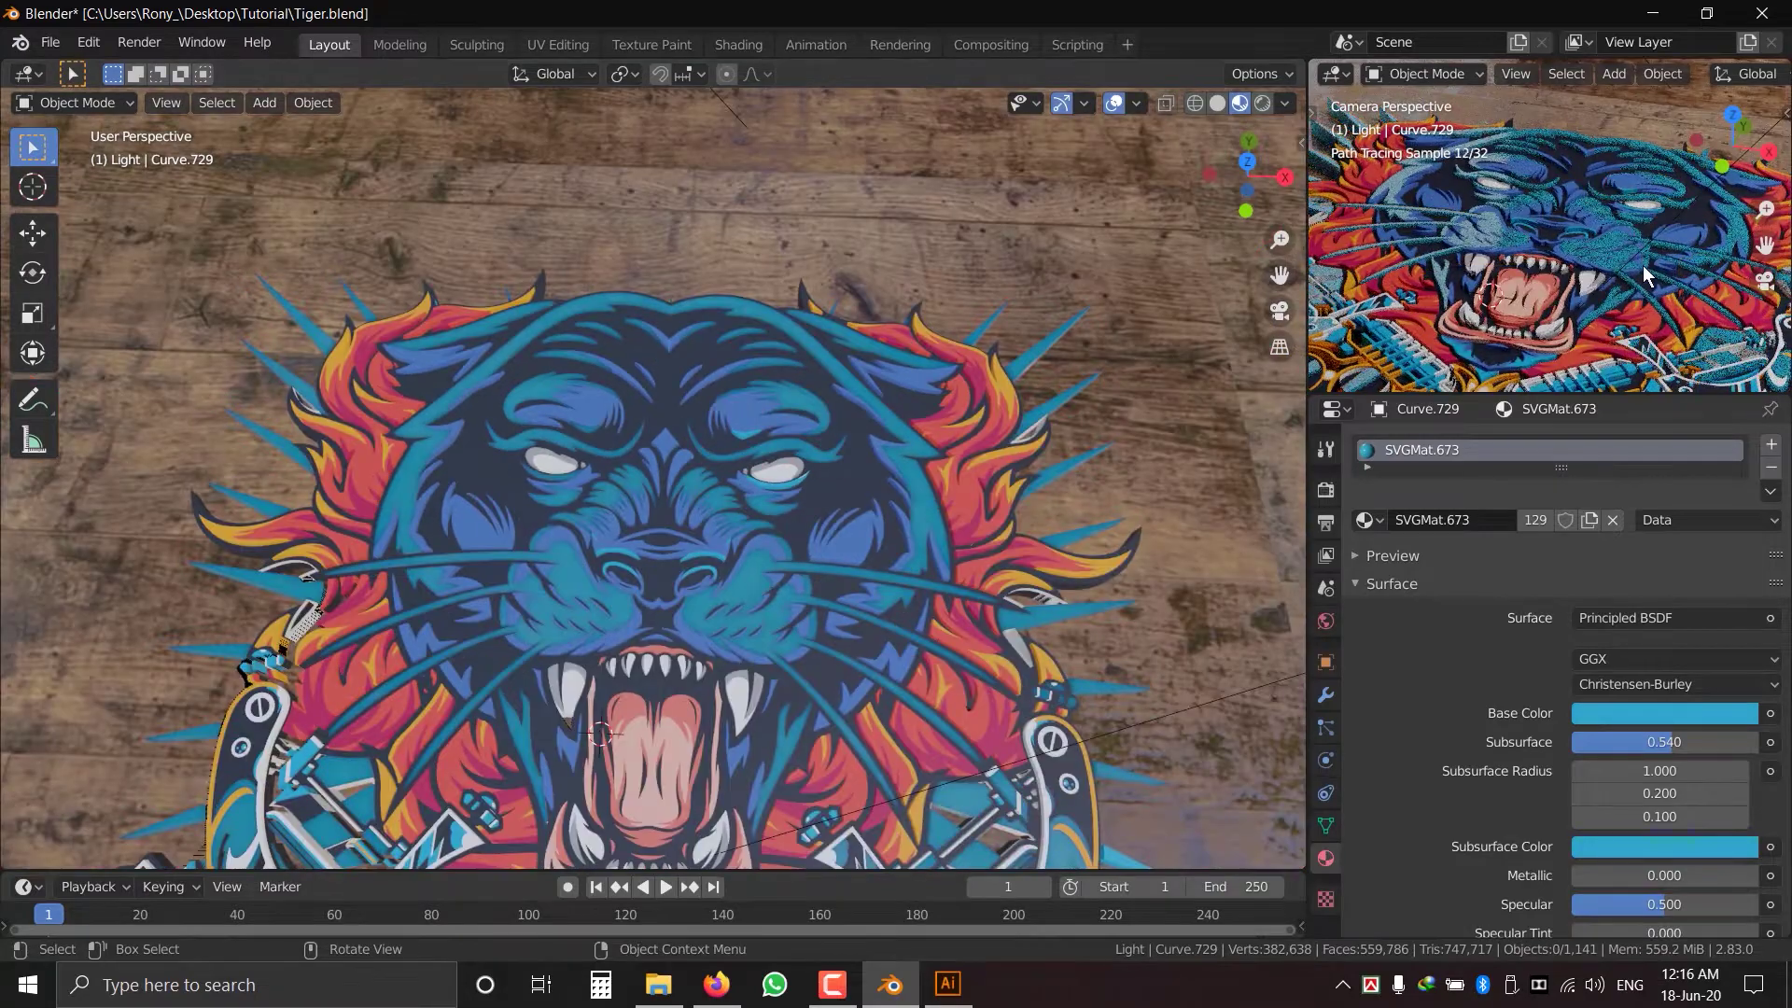
key("ctrl+s")
scroll(681, 468, "up", 2)
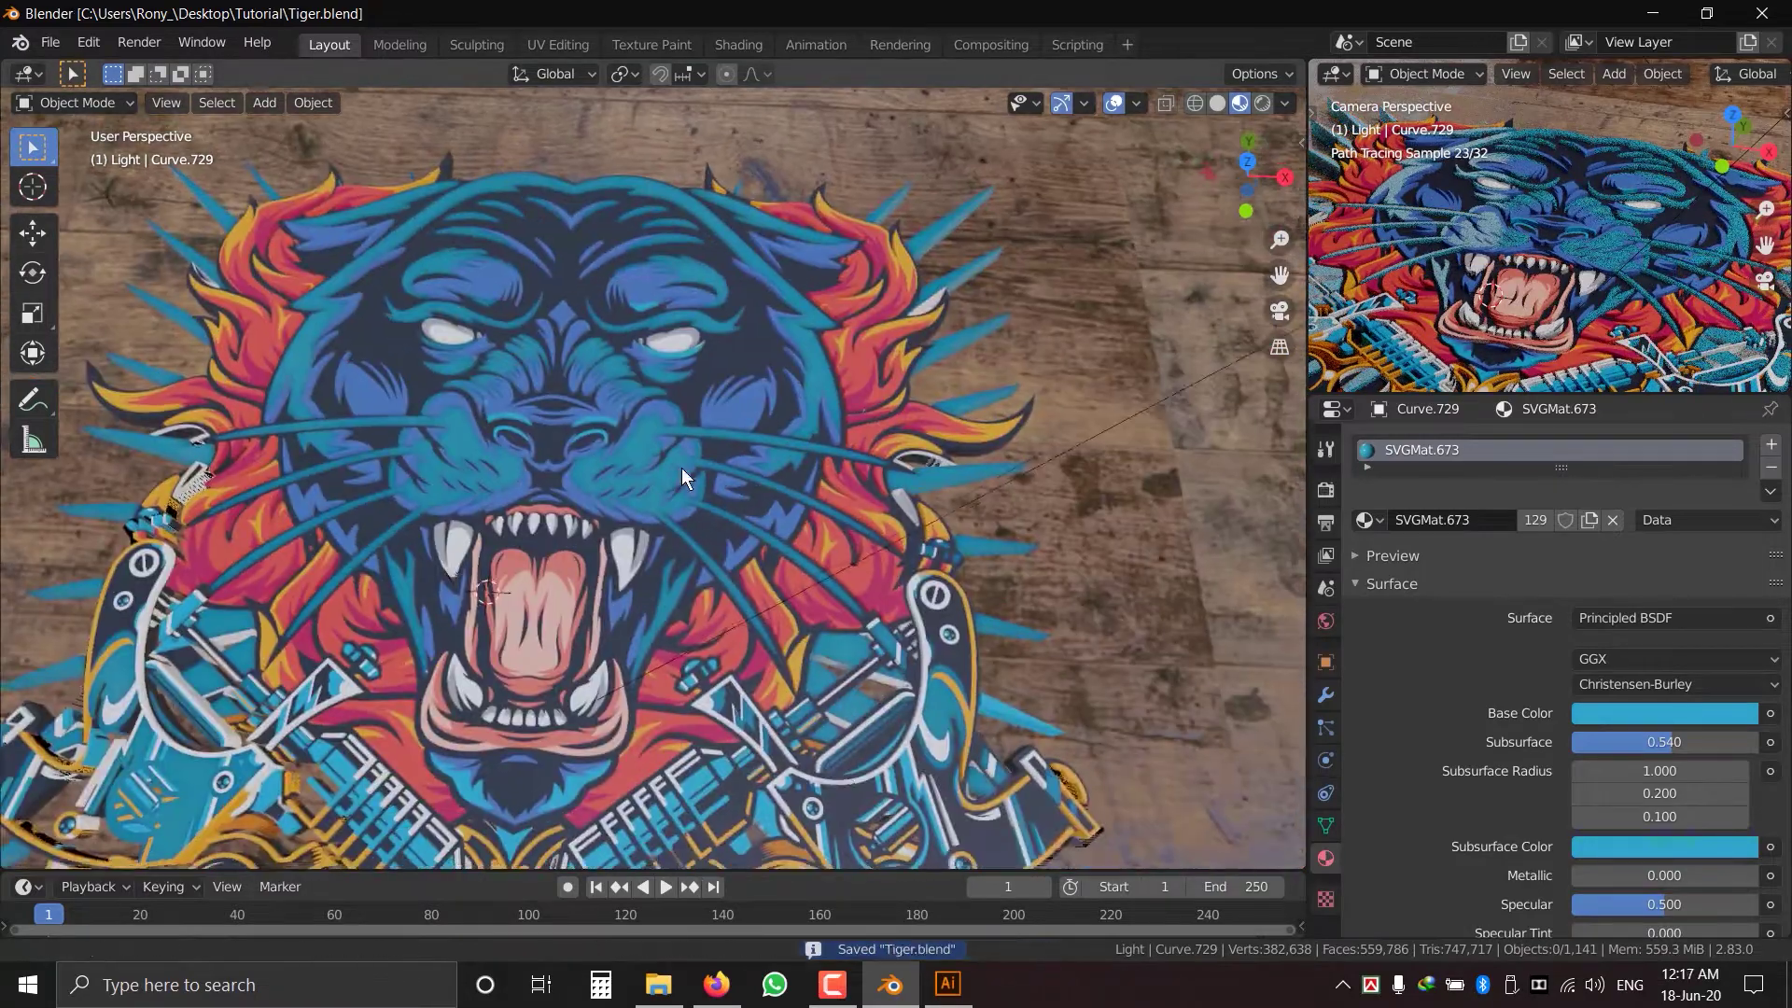
middle_click_drag(682, 467, 776, 518)
scroll(772, 330, "up", 5)
middle_click_drag(772, 331, 643, 498, "shift")
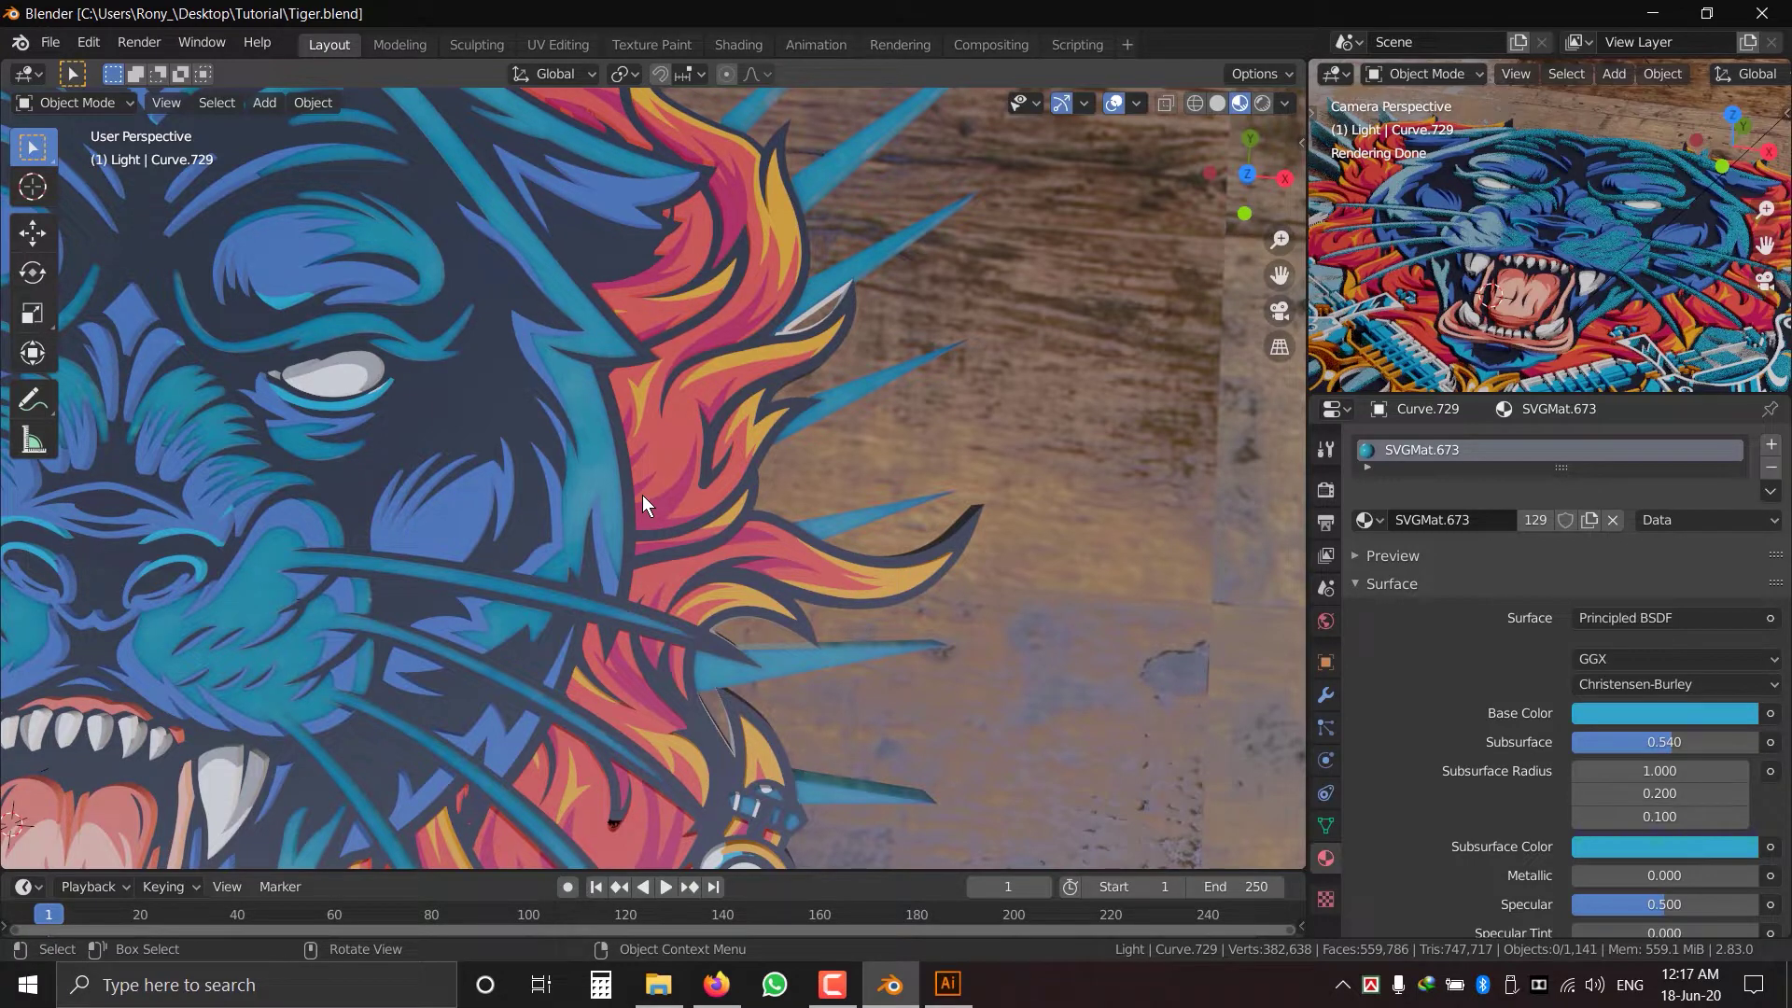
middle_click_drag(754, 544, 828, 424, "shift")
scroll(828, 423, "up", 1)
left_click(829, 423)
middle_click_drag(868, 578, 909, 456, "shift")
left_click(909, 456, "shift")
left_click(1115, 574, "shift")
middle_click_drag(1035, 649, 754, 361, "shift")
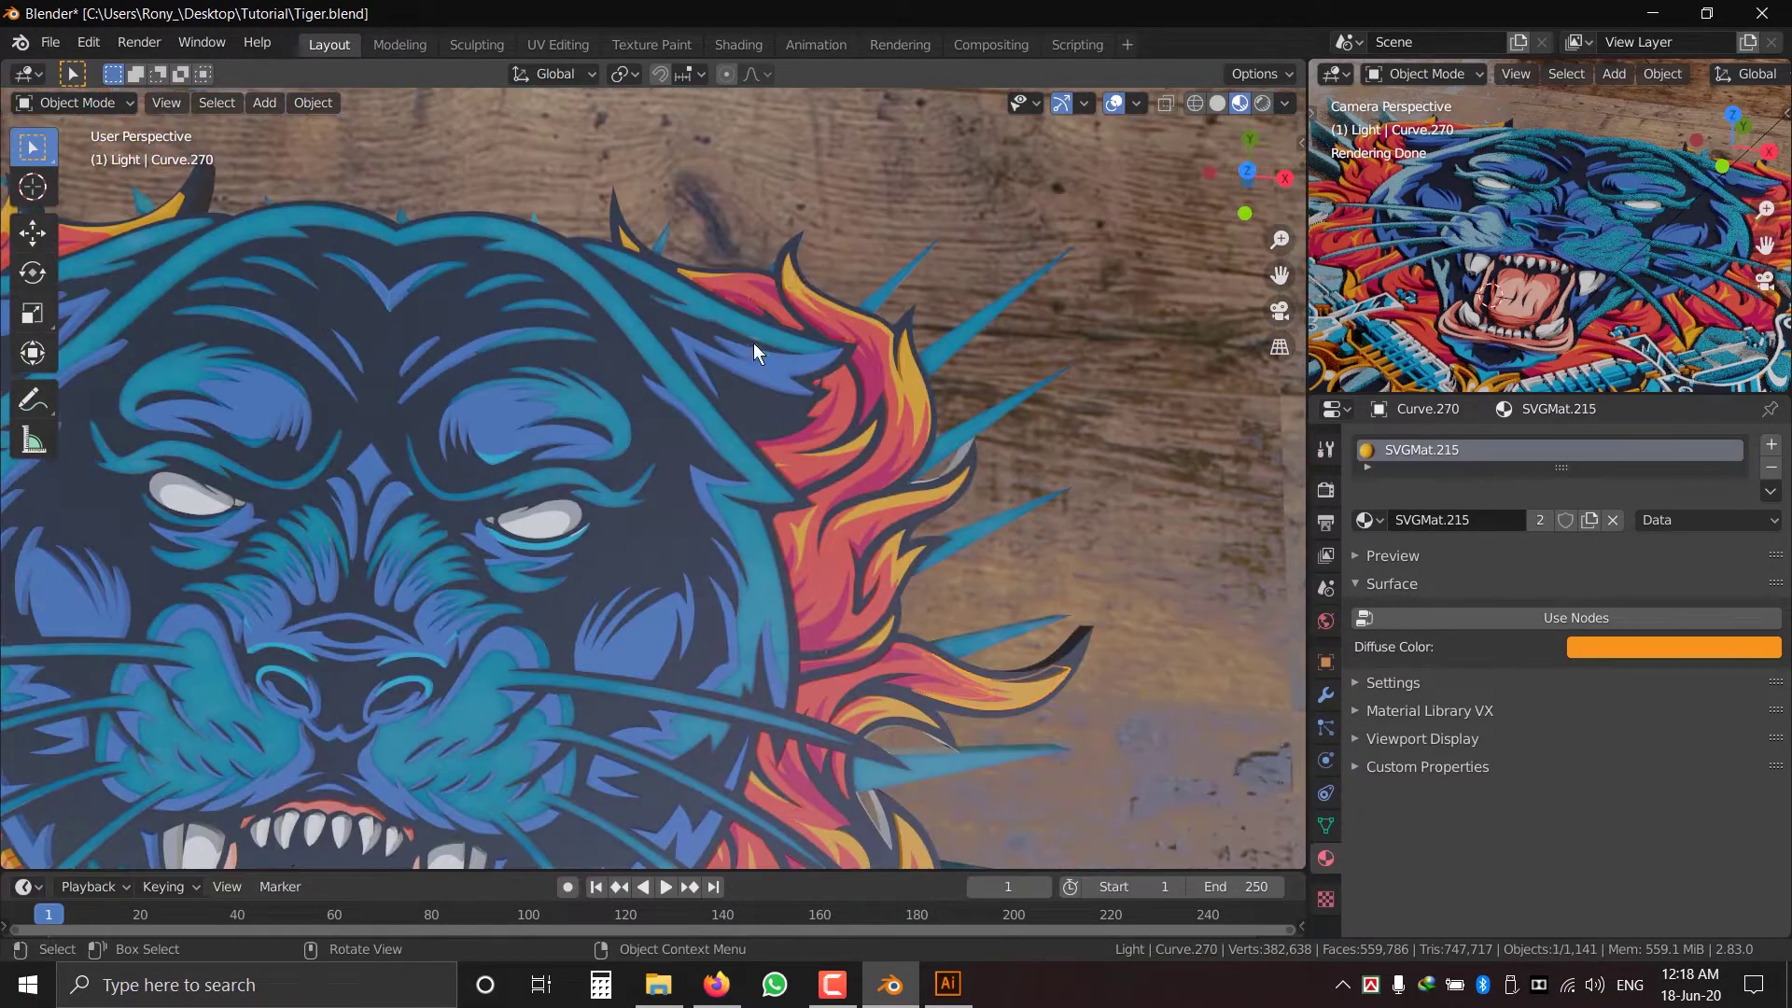
- Select the orange flame tip beside the right ear and enable shader nodes for its material
left_click(793, 282)
left_click(1551, 614)
key("KP_7")
- Sample a base color for the flame tip's material from the orange flames in the viewport
left_click(1712, 712)
left_click(1738, 611)
left_click(1071, 342)
middle_click_drag(1060, 476, 1056, 387)
left_click(1636, 716)
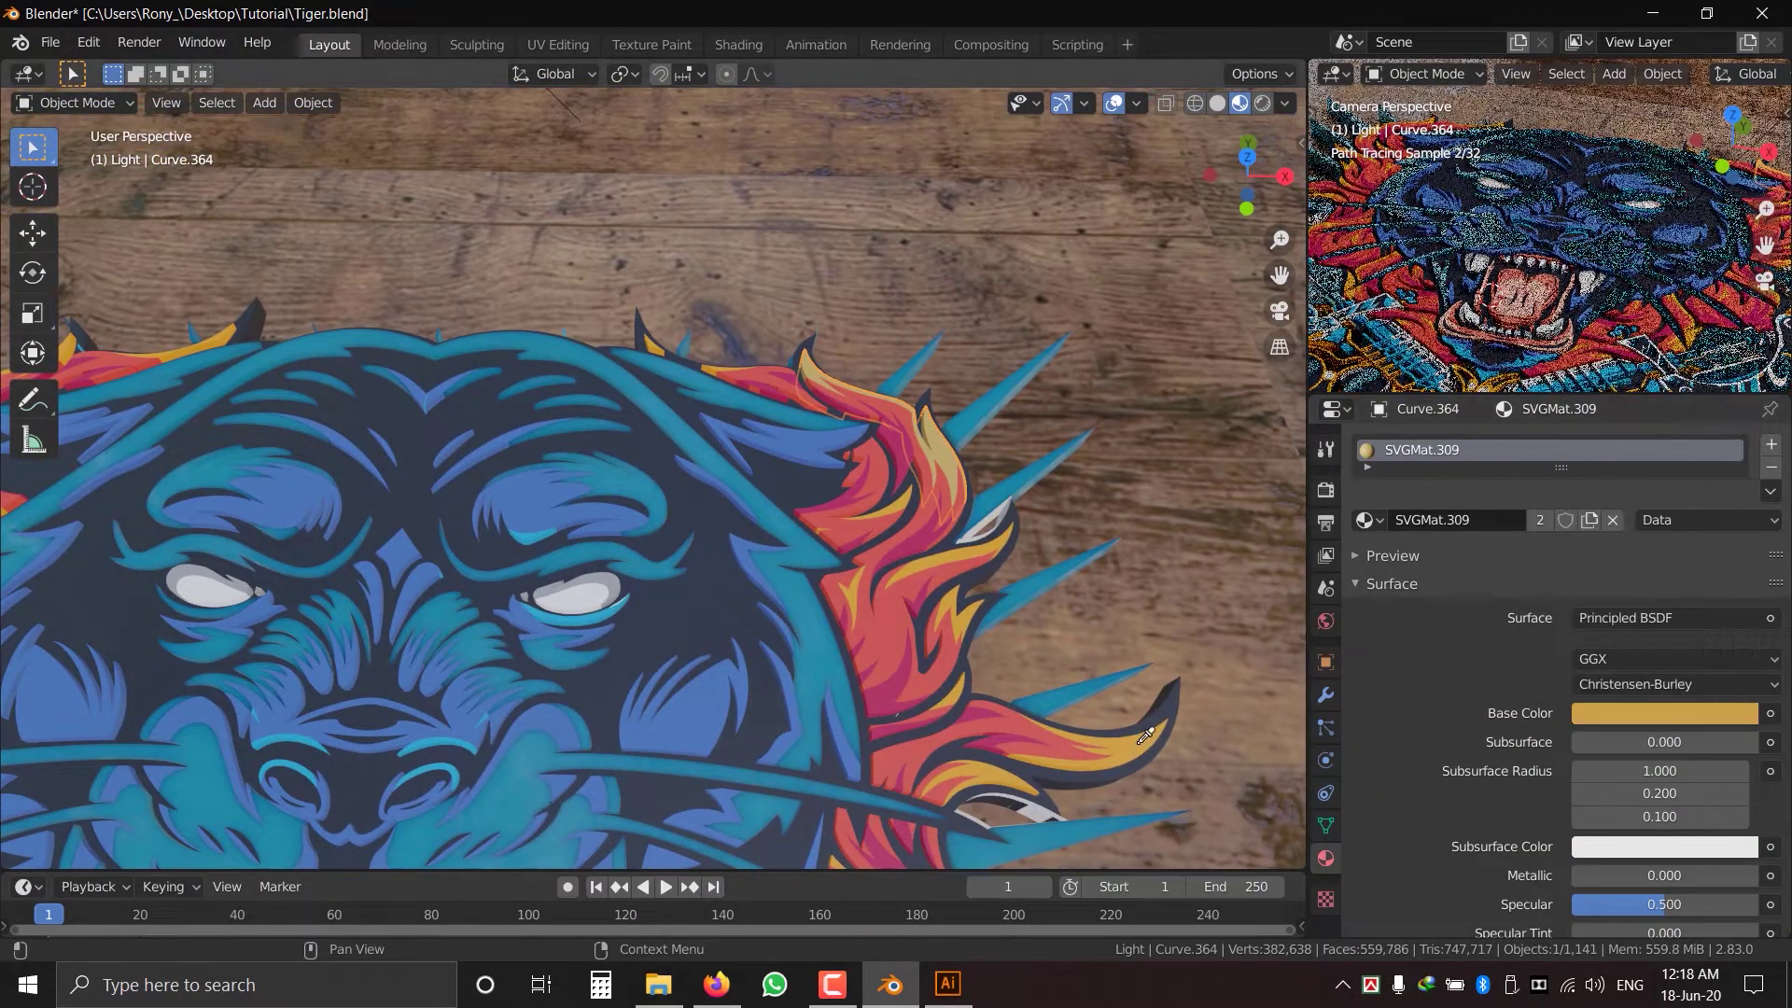
left_click(1115, 744)
- Copy the hex value of another orange flame's diffuse color and paste it as the flame tip's base color
left_click(1624, 651)
left_click(1677, 544)
key("ctrl+c")
left_click(948, 461)
middle_click_drag(950, 463, 953, 487)
left_click(1644, 714)
left_click(1653, 609)
key("ctrl+v")
key("Return")
- Tint the flame tip material's subsurface color orange and set Subsurface to 0.396
middle_click_drag(1056, 631, 1059, 653)
left_click(1662, 847)
left_click_drag(1644, 642, 1627, 647)
mouse_move(1592, 742)
left_mouse_down()
mouse_move(1646, 741)
mouse_move(1586, 775)
left_mouse_up()
- Clear the selection and set the flame tip material's Roughness to 0.079
scroll(1512, 814, "down", 4)
scroll(1627, 313, "up", 5)
middle_click_drag(1666, 247, 1611, 272, "shift")
key("alt+a")
scroll(1611, 275, "up", 3)
left_click_drag(1628, 555, 1647, 555)
scroll(1655, 777, "down", 8)
- Brighten the flame tip material's emission color and set Transmission to 0.441
left_click(1655, 772)
left_click_drag(1740, 601, 1740, 521)
left_click_drag(1637, 519, 1637, 542)
mouse_move(1628, 708)
left_mouse_down()
mouse_move(1719, 709)
mouse_move(1653, 708)
left_mouse_up()
- Sample the base color as the flame tip's subsurface color and set the emission color back to black
scroll(1606, 716, "up", 7)
left_click(1660, 621)
left_click(1734, 523)
left_click(1713, 485)
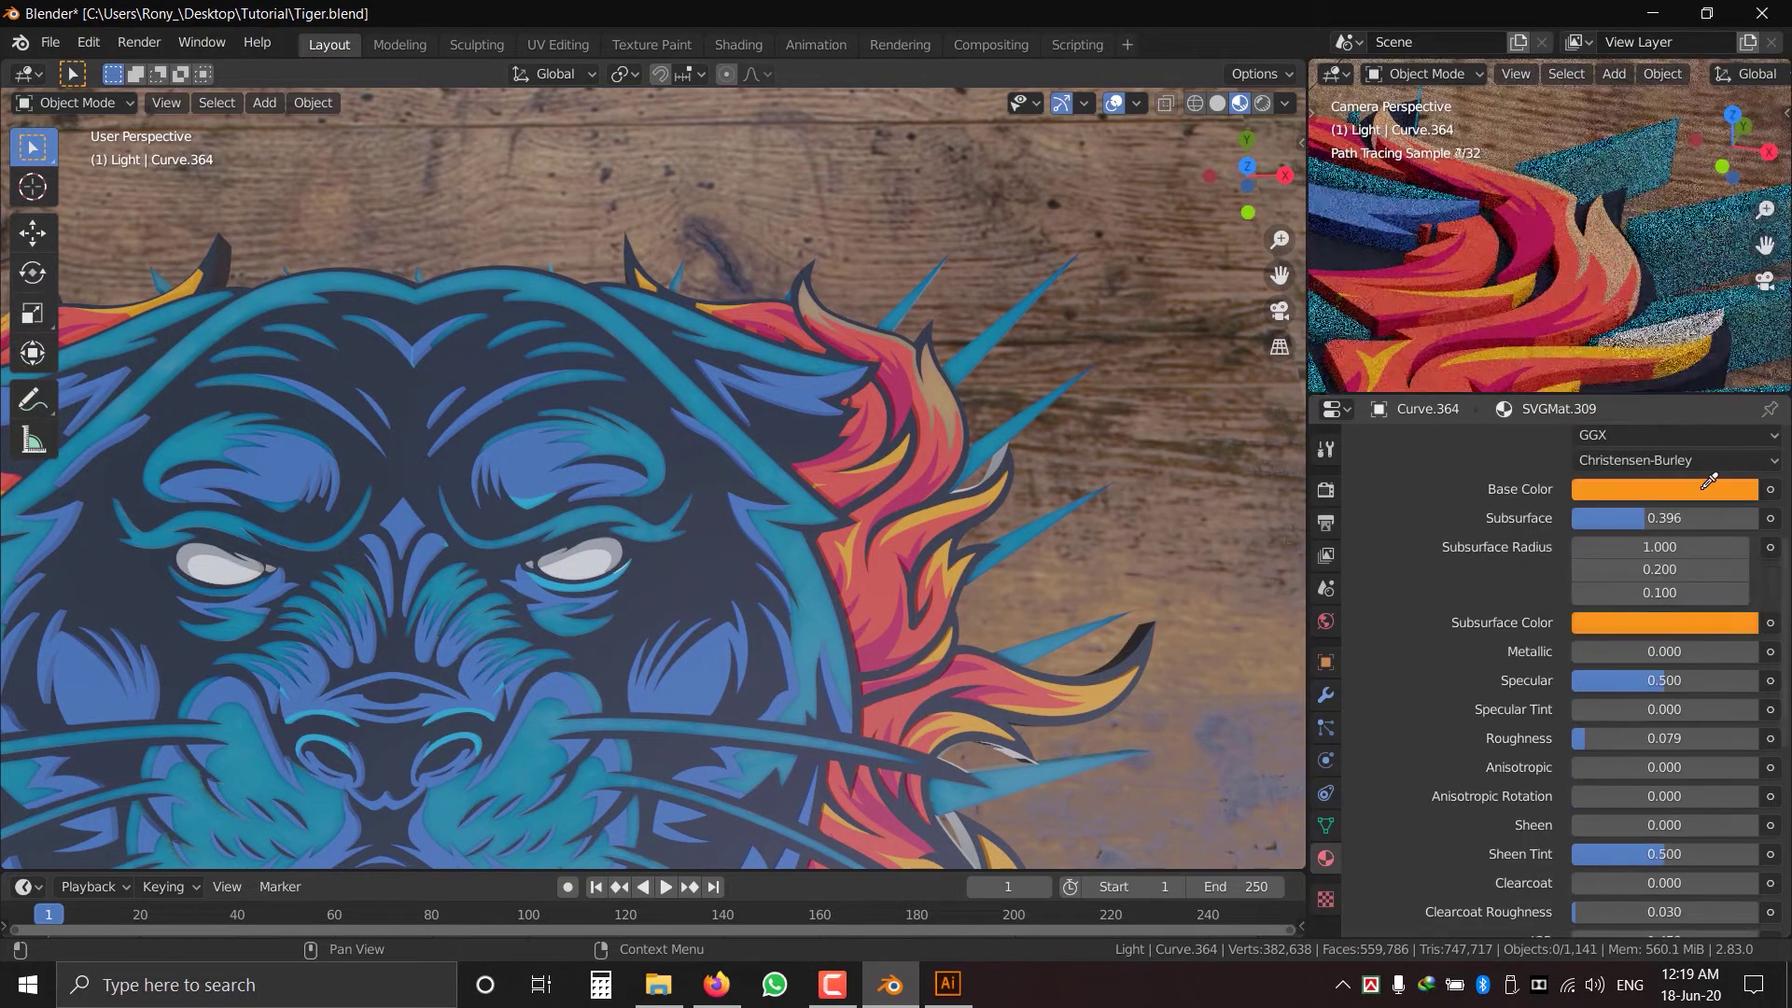
scroll(1659, 783, "down", 5)
left_click(1650, 840)
left_click_drag(1739, 653, 1732, 677)
scroll(1632, 769, "up", 5)
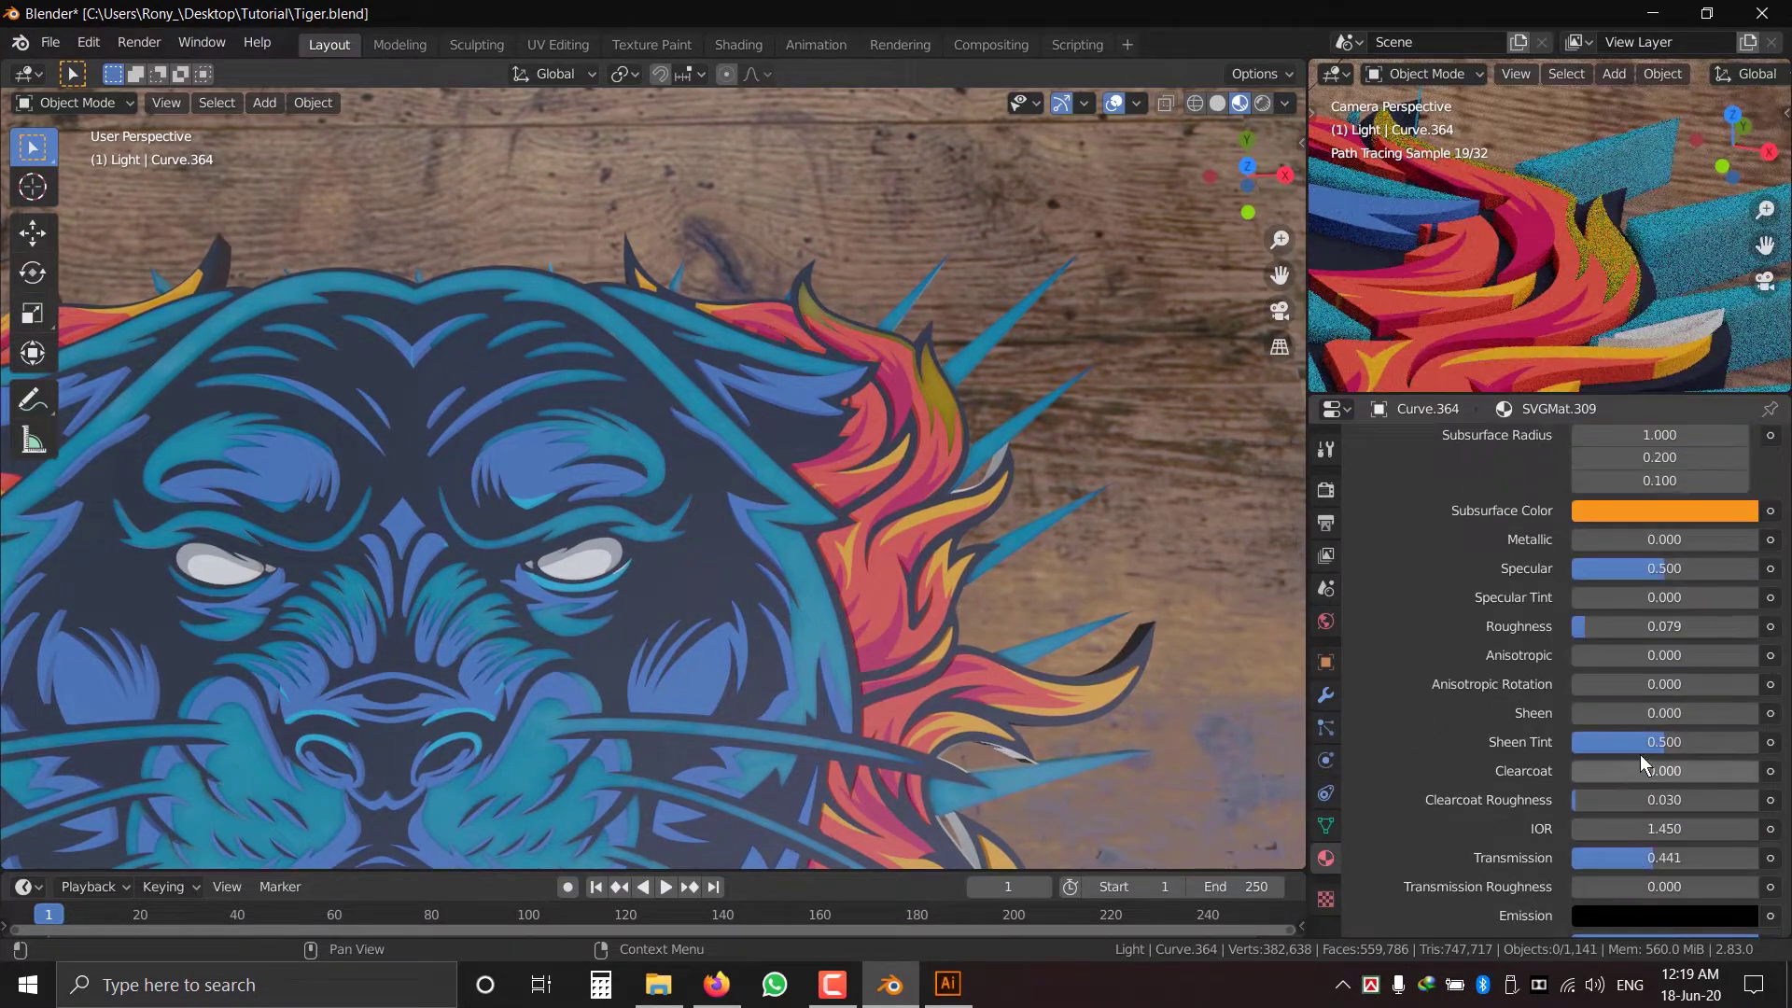
- Set the flame tip material's Subsurface to 0 and its Roughness to 0.441
left_click_drag(1636, 521, 1552, 522)
scroll(1616, 642, "down", 1)
left_click_drag(1616, 700, 1684, 701)
- Select the orange flame tip, lower its material's Roughness and raise Metallic slightly
left_click(954, 408)
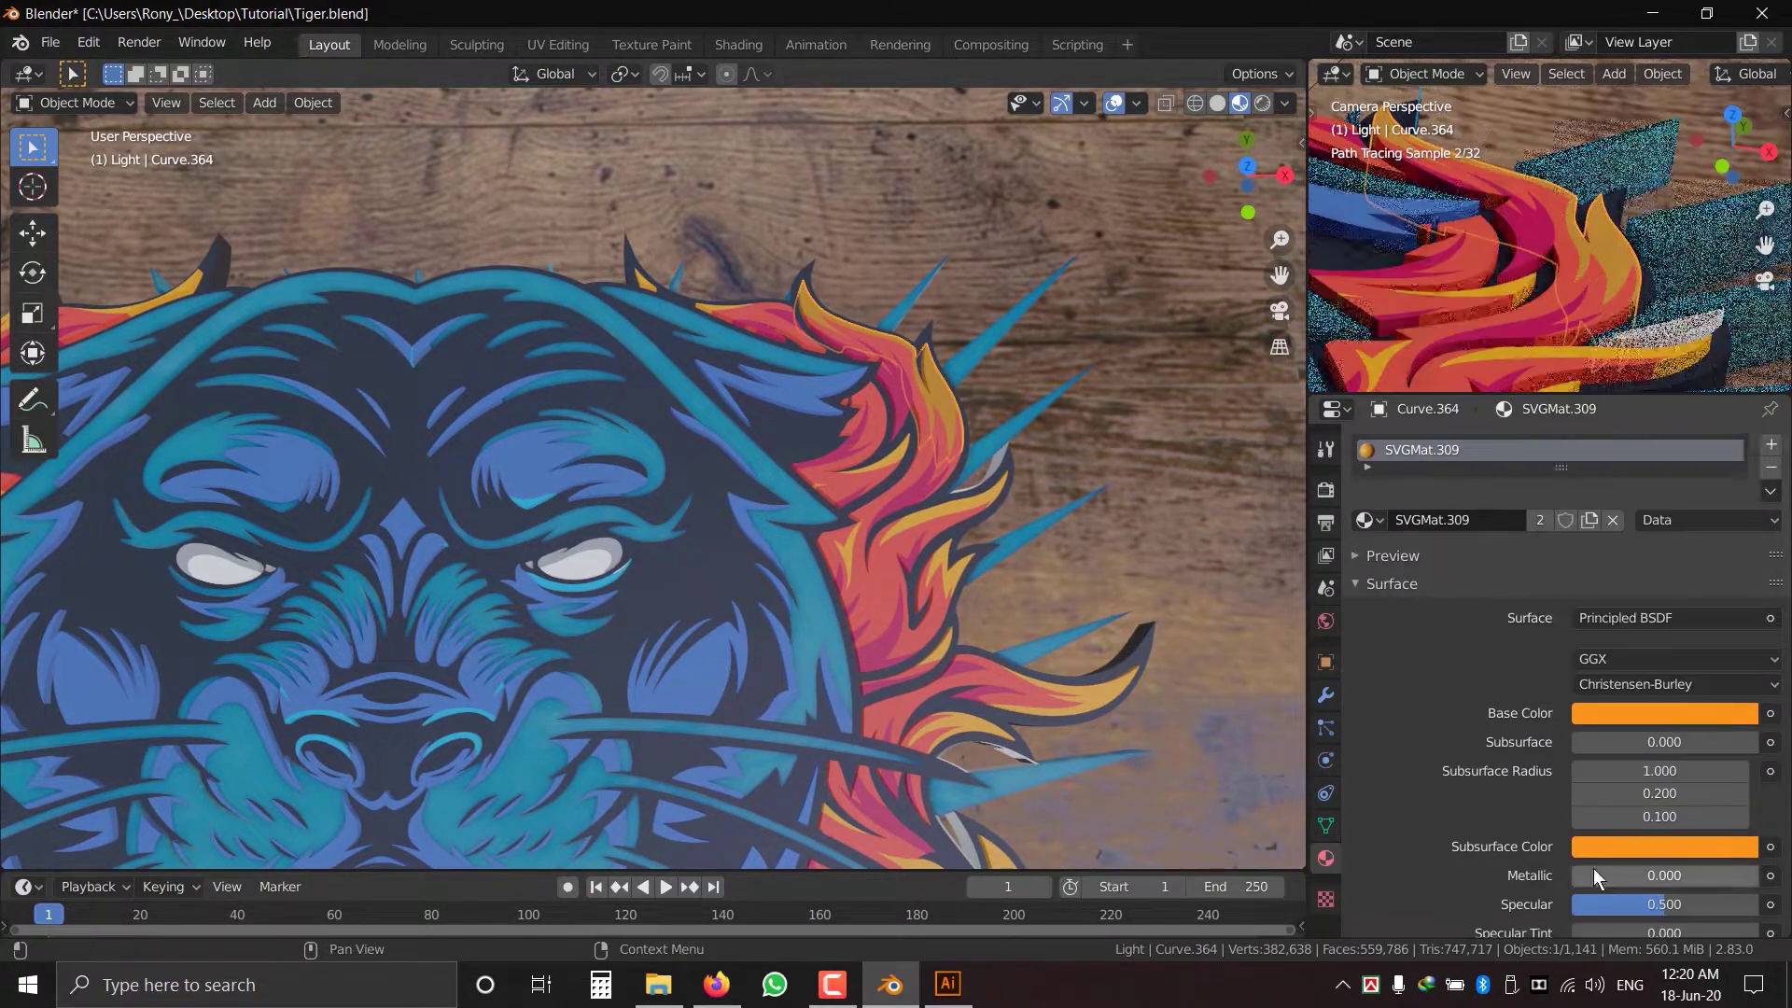
scroll(1722, 767, "down", 6)
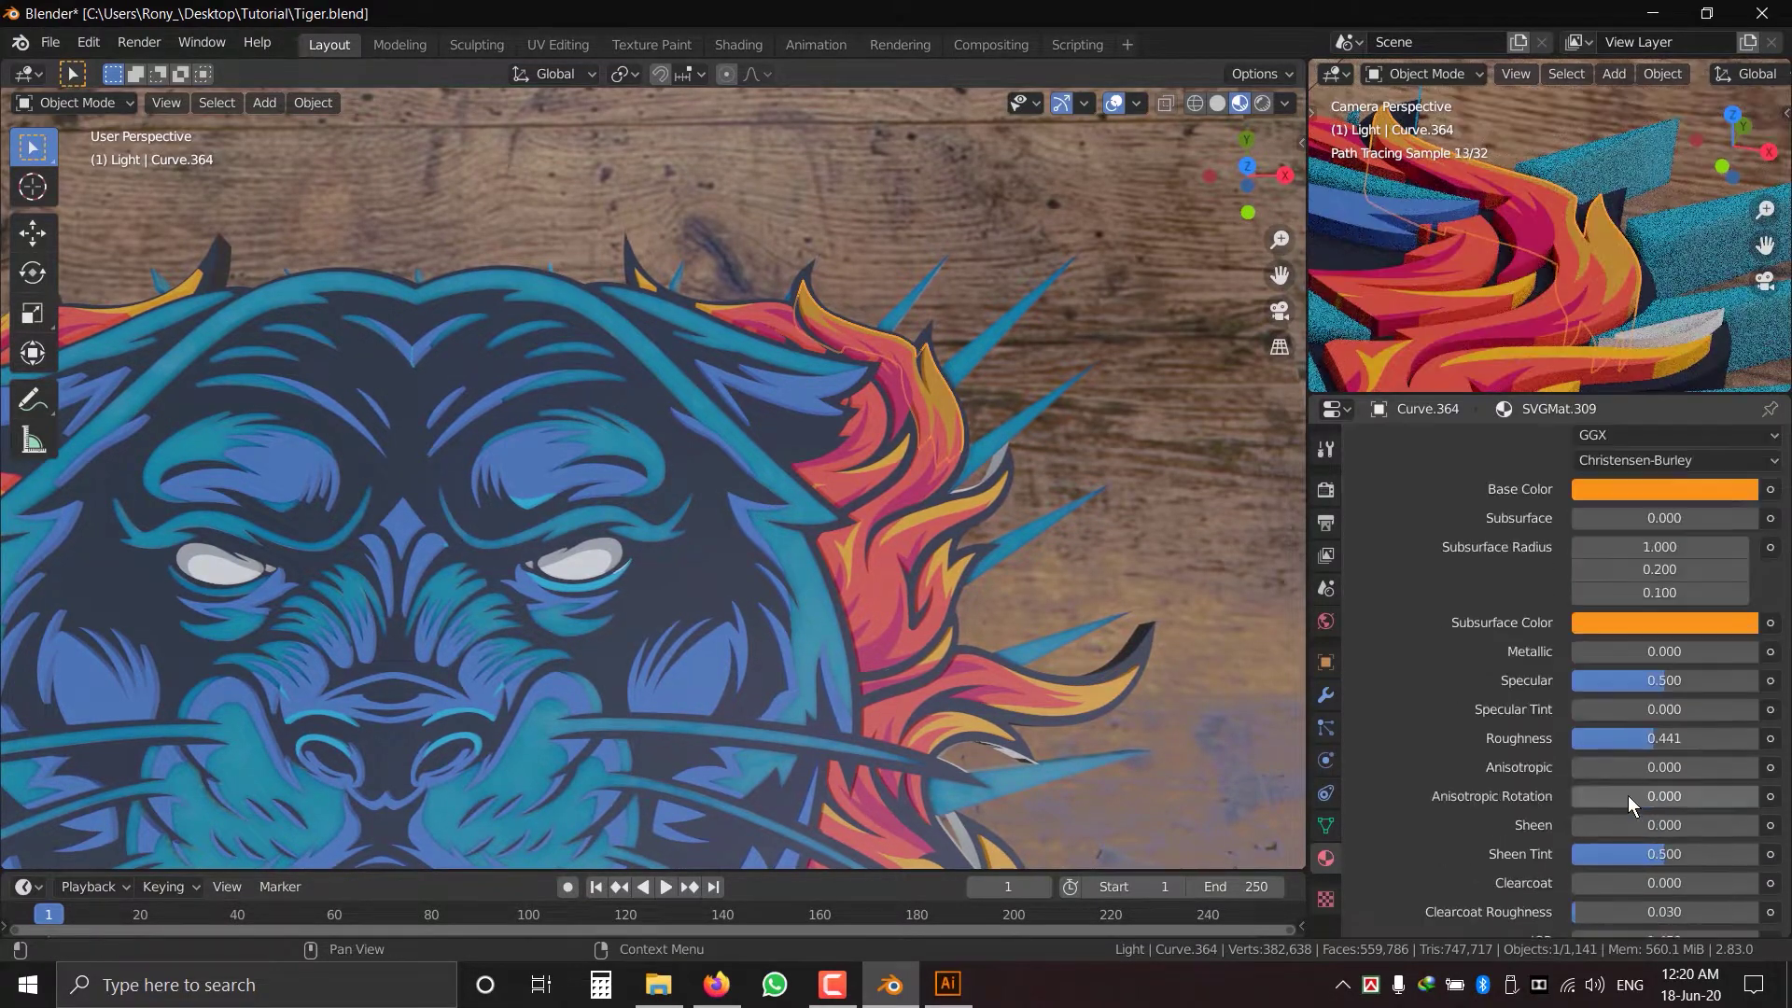
left_click_drag(1721, 742, 1581, 740)
left_click_drag(1581, 654, 1599, 654)
scroll(1584, 293, "down", 4)
left_click(1084, 483)
key("ctrl+z")
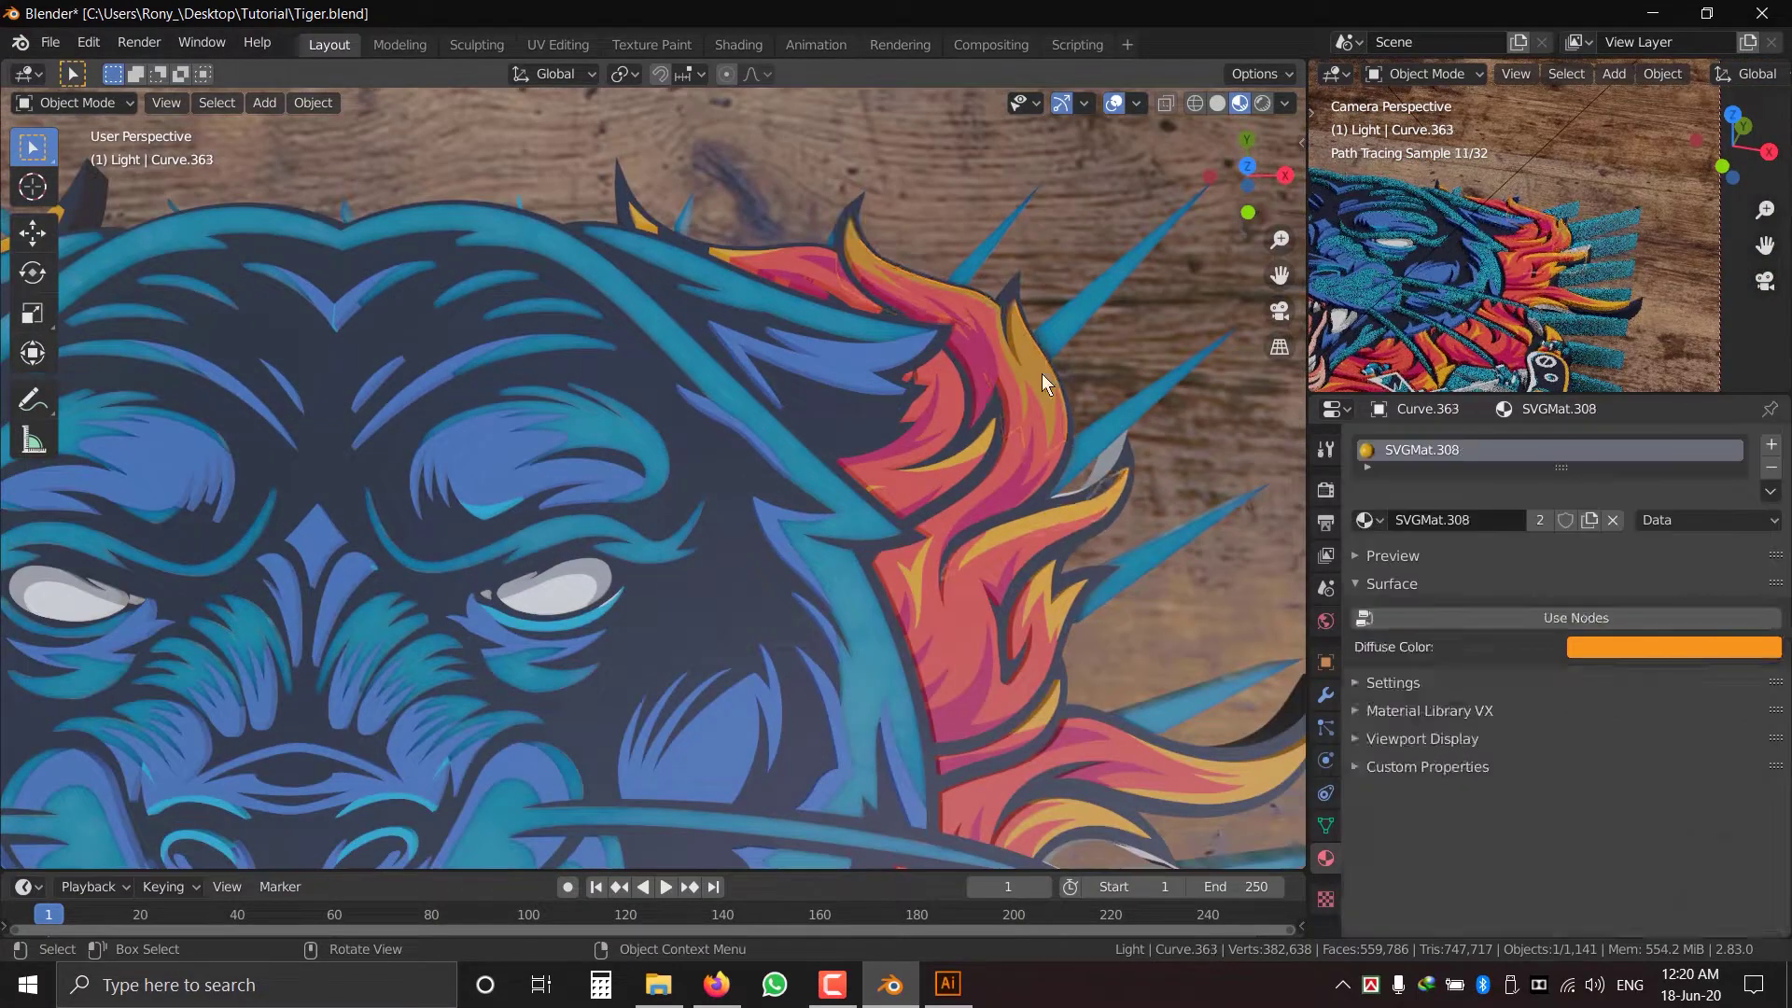
- Link the orange flame material between the flame tip and the neighbouring orange flame shape, and save the file
left_click(1041, 374)
left_click(1090, 514, "shift")
key("ctrl+l")
left_click(1082, 515)
scroll(989, 551, "down", 3)
middle_click_drag(1045, 597, 1071, 400, "shift")
scroll(1068, 405, "down", 1)
key("ctrl+s")
- Select the pale flame shape beside the right ear and paste the copied red hex value as its base color
scroll(1066, 409, "up", 3)
left_click(1015, 560)
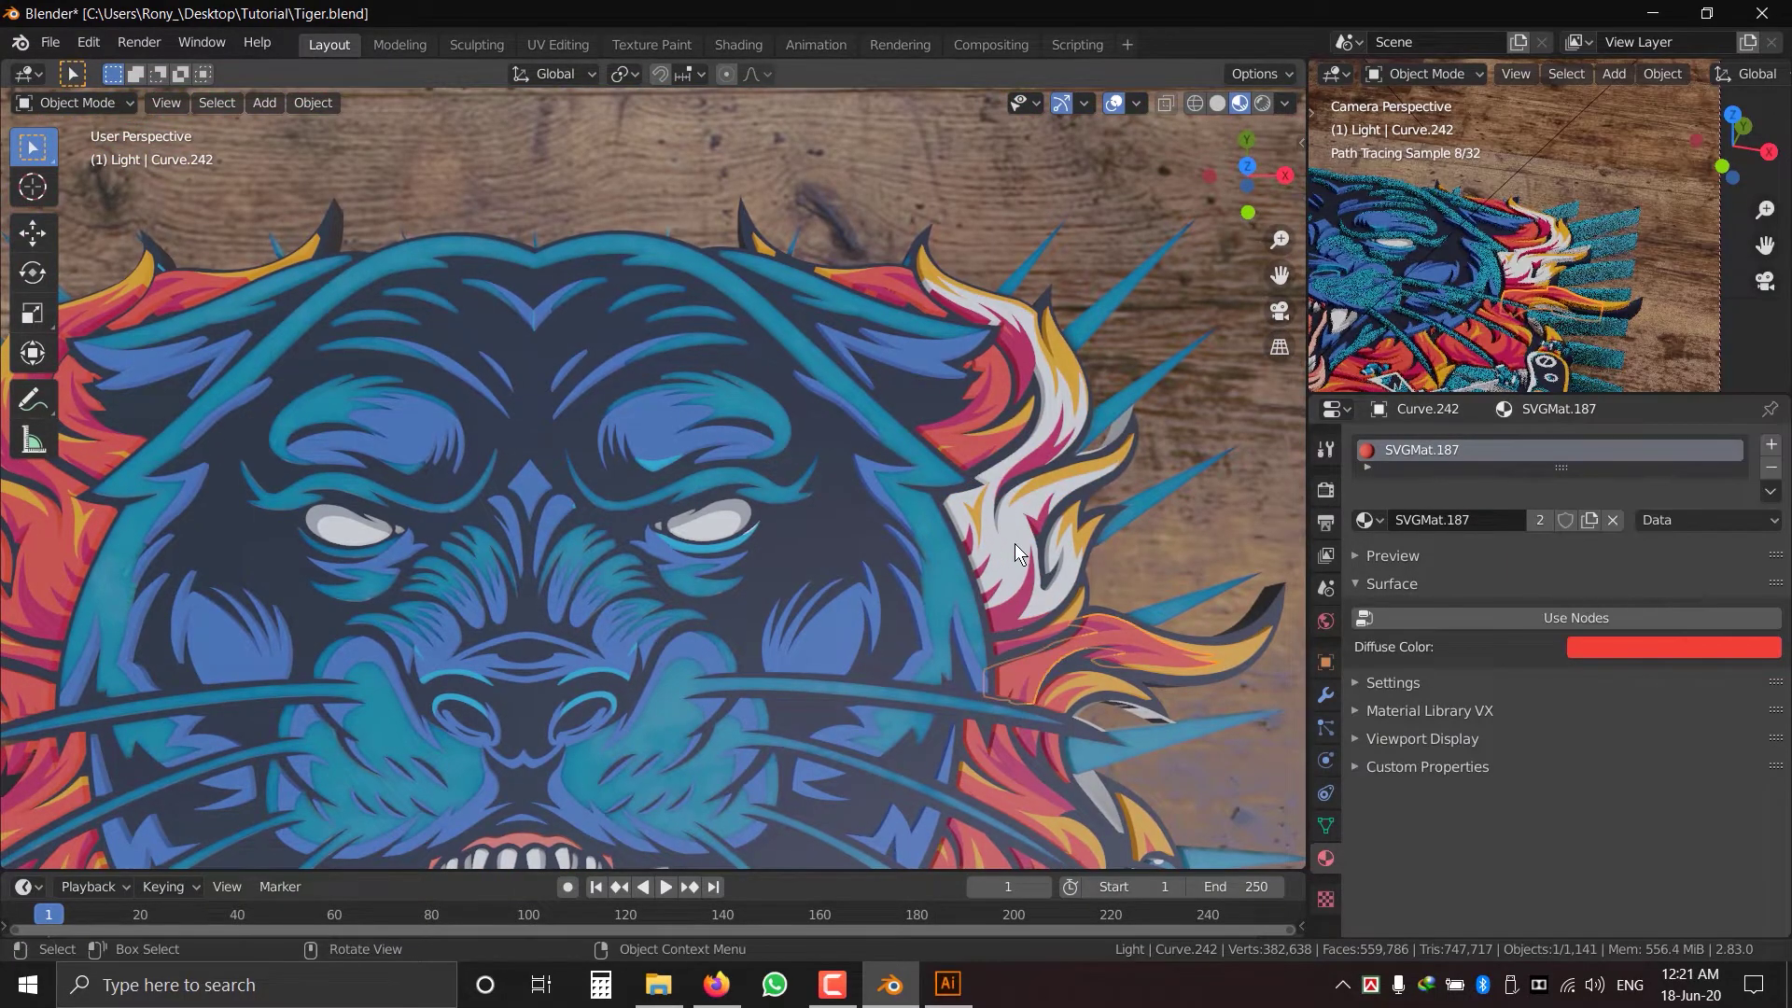
left_click(1654, 713)
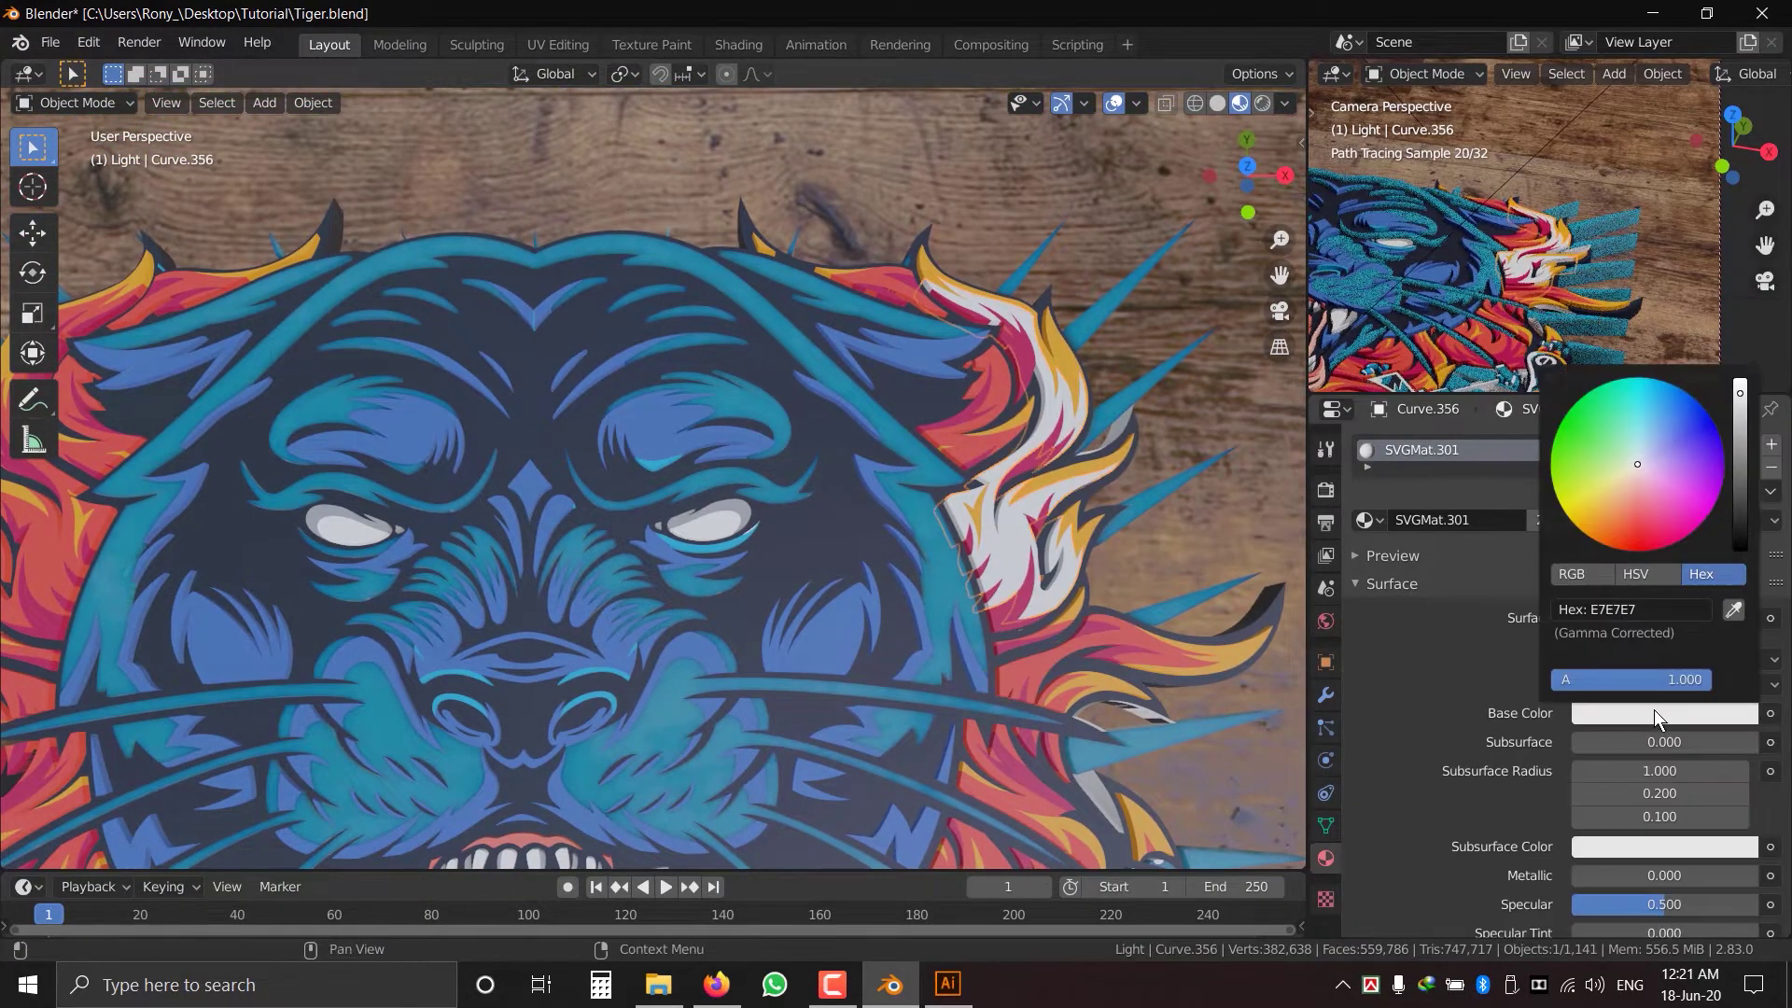
left_click(1652, 611)
key("ctrl+v")
key("Return")
- Set the red flame material's Roughness to 0.054 and Transmission to 0.545
scroll(1592, 769, "down", 7)
left_click_drag(1622, 701, 1671, 745)
scroll(1612, 752, "down", 5)
scroll(1625, 646, "up", 2)
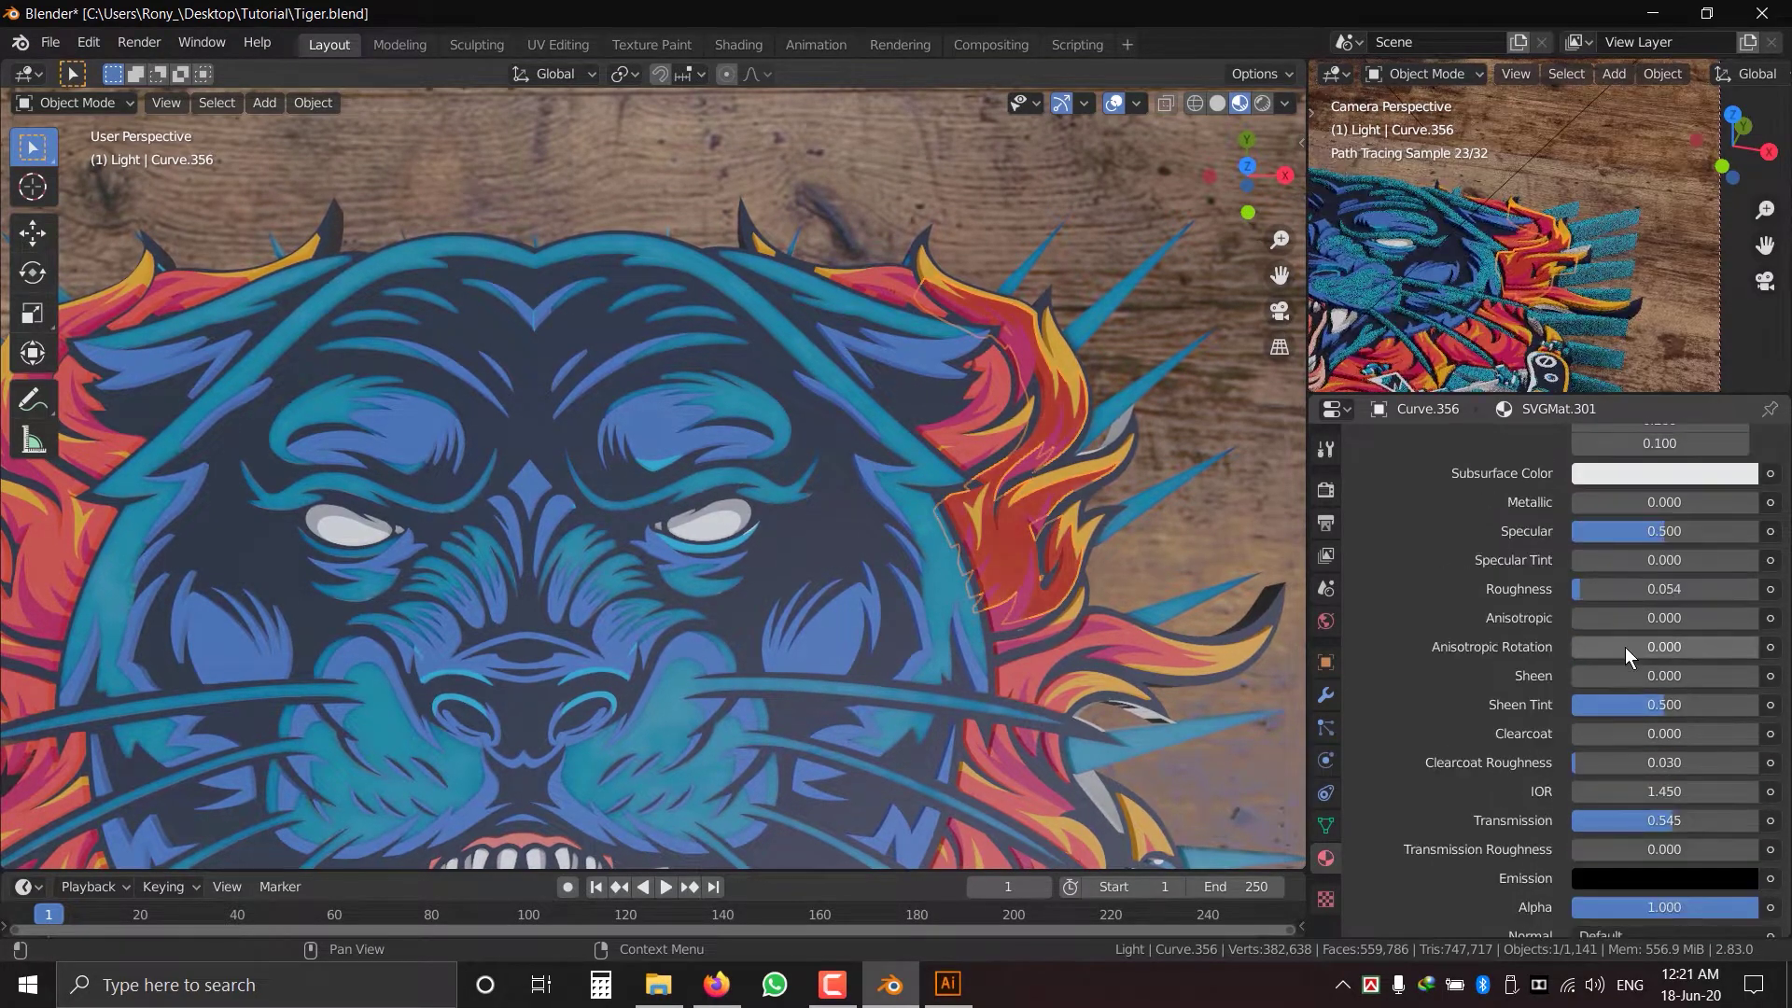
- Raise the red flame material's Subsurface and sample its subsurface color from the red flame
scroll(1666, 710, "up", 5)
left_click(1677, 660)
left_click(1732, 556)
left_click(1024, 528)
left_click_drag(1628, 556, 1687, 556)
left_click(1671, 660)
left_click(1734, 556)
left_click(1045, 644)
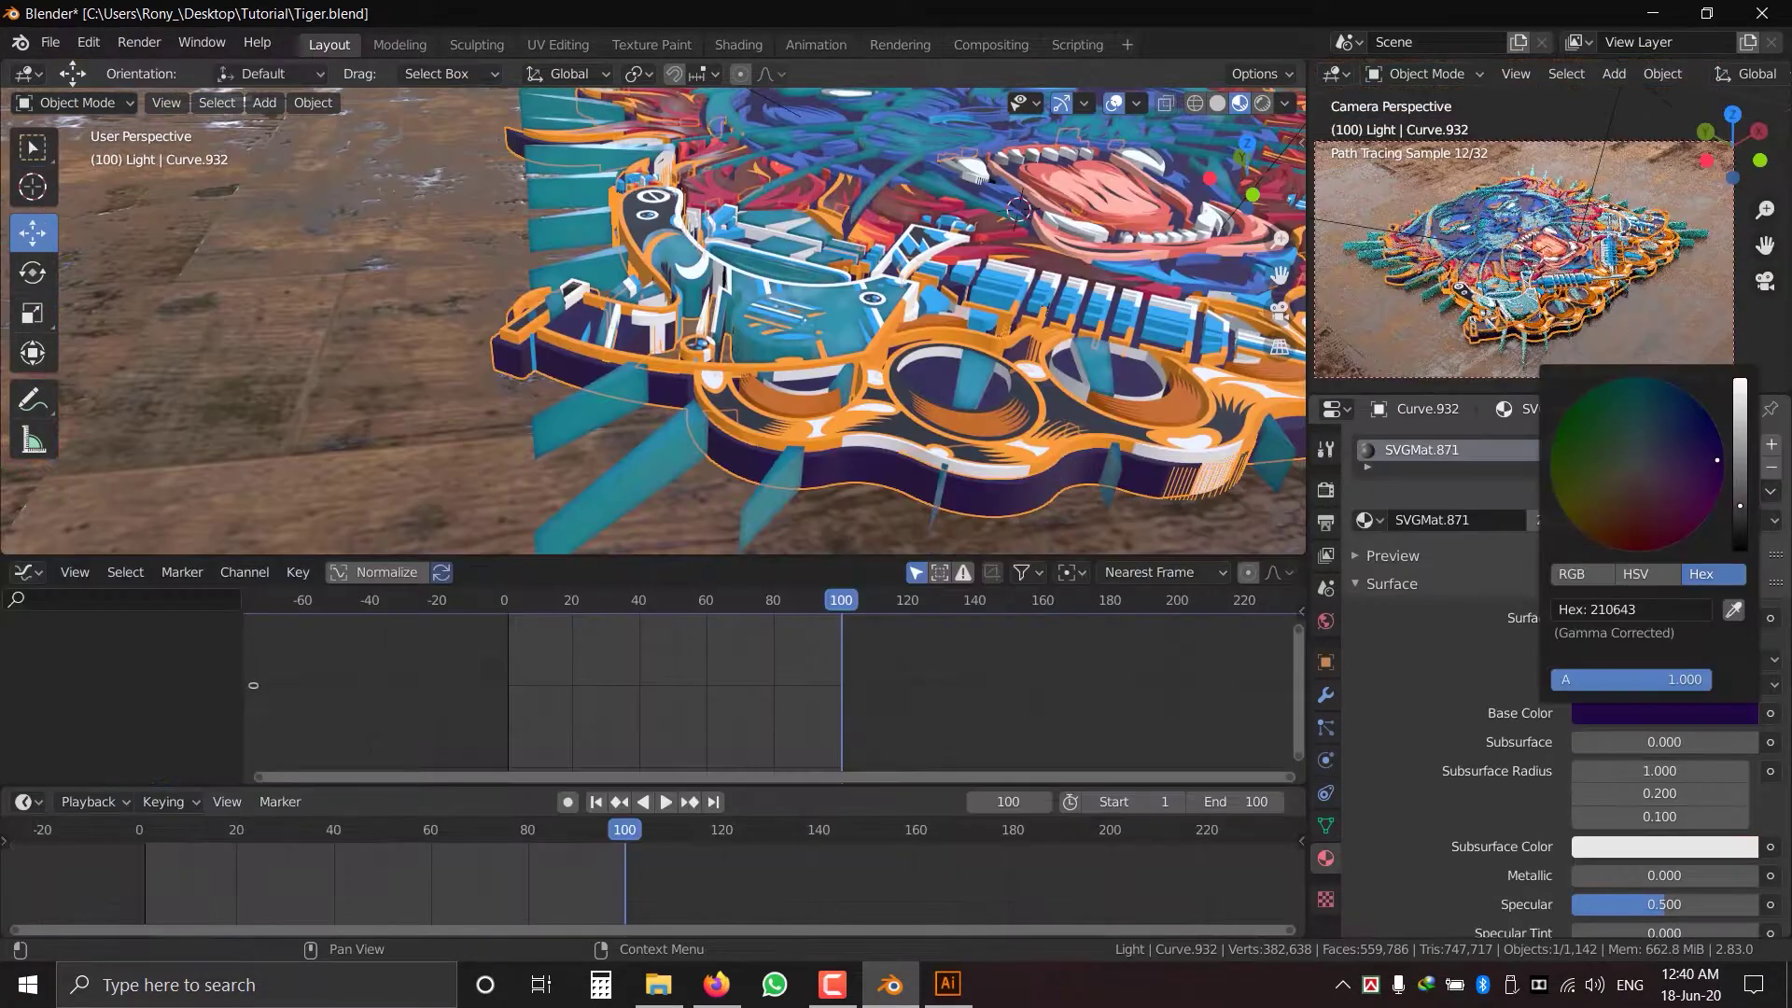
scroll(1633, 749, "down", 4)
scroll(1611, 330, "up", 5)
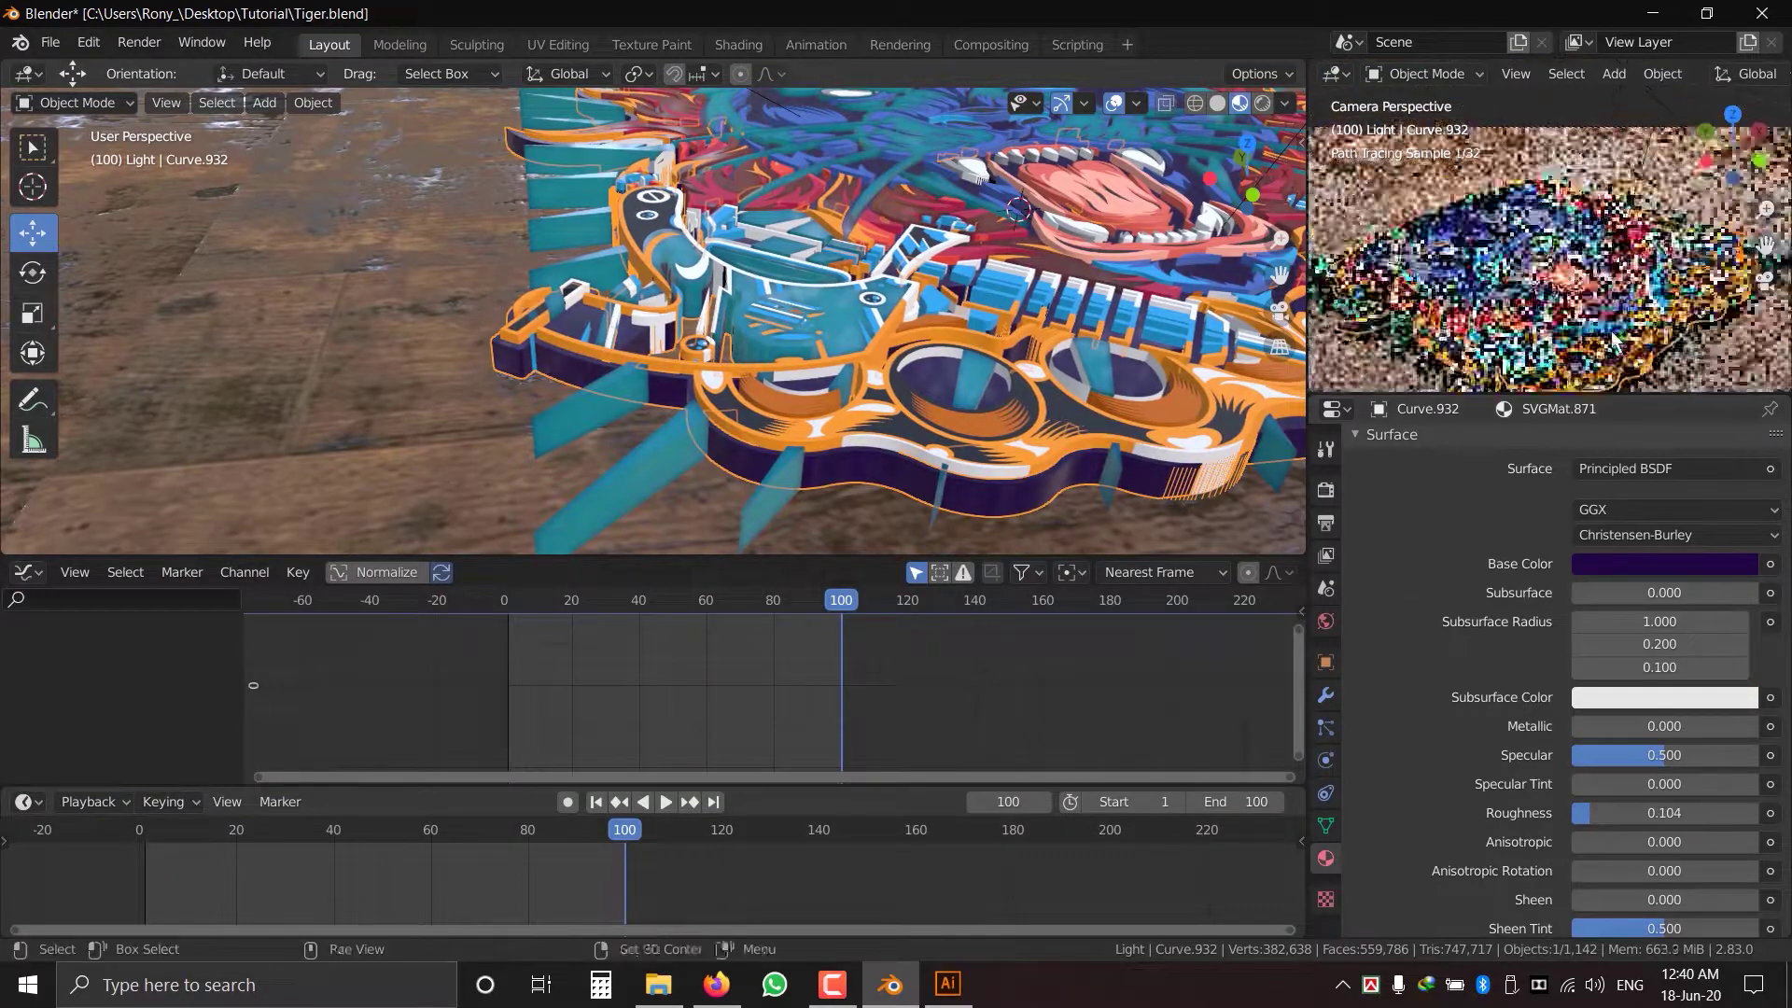
- Set the Roughness of the purple base shape's material to 0.248, leave Metallic at 0, and save the file
left_click_drag(1615, 814, 1586, 813)
left_click_drag(1601, 727, 1786, 727)
left_click_drag(1672, 726, 1486, 726)
left_click_drag(1590, 813, 1637, 814)
middle_click_drag(1553, 380, 1583, 284, "shift")
scroll(1580, 280, "down", 5)
key("ctrl+s")
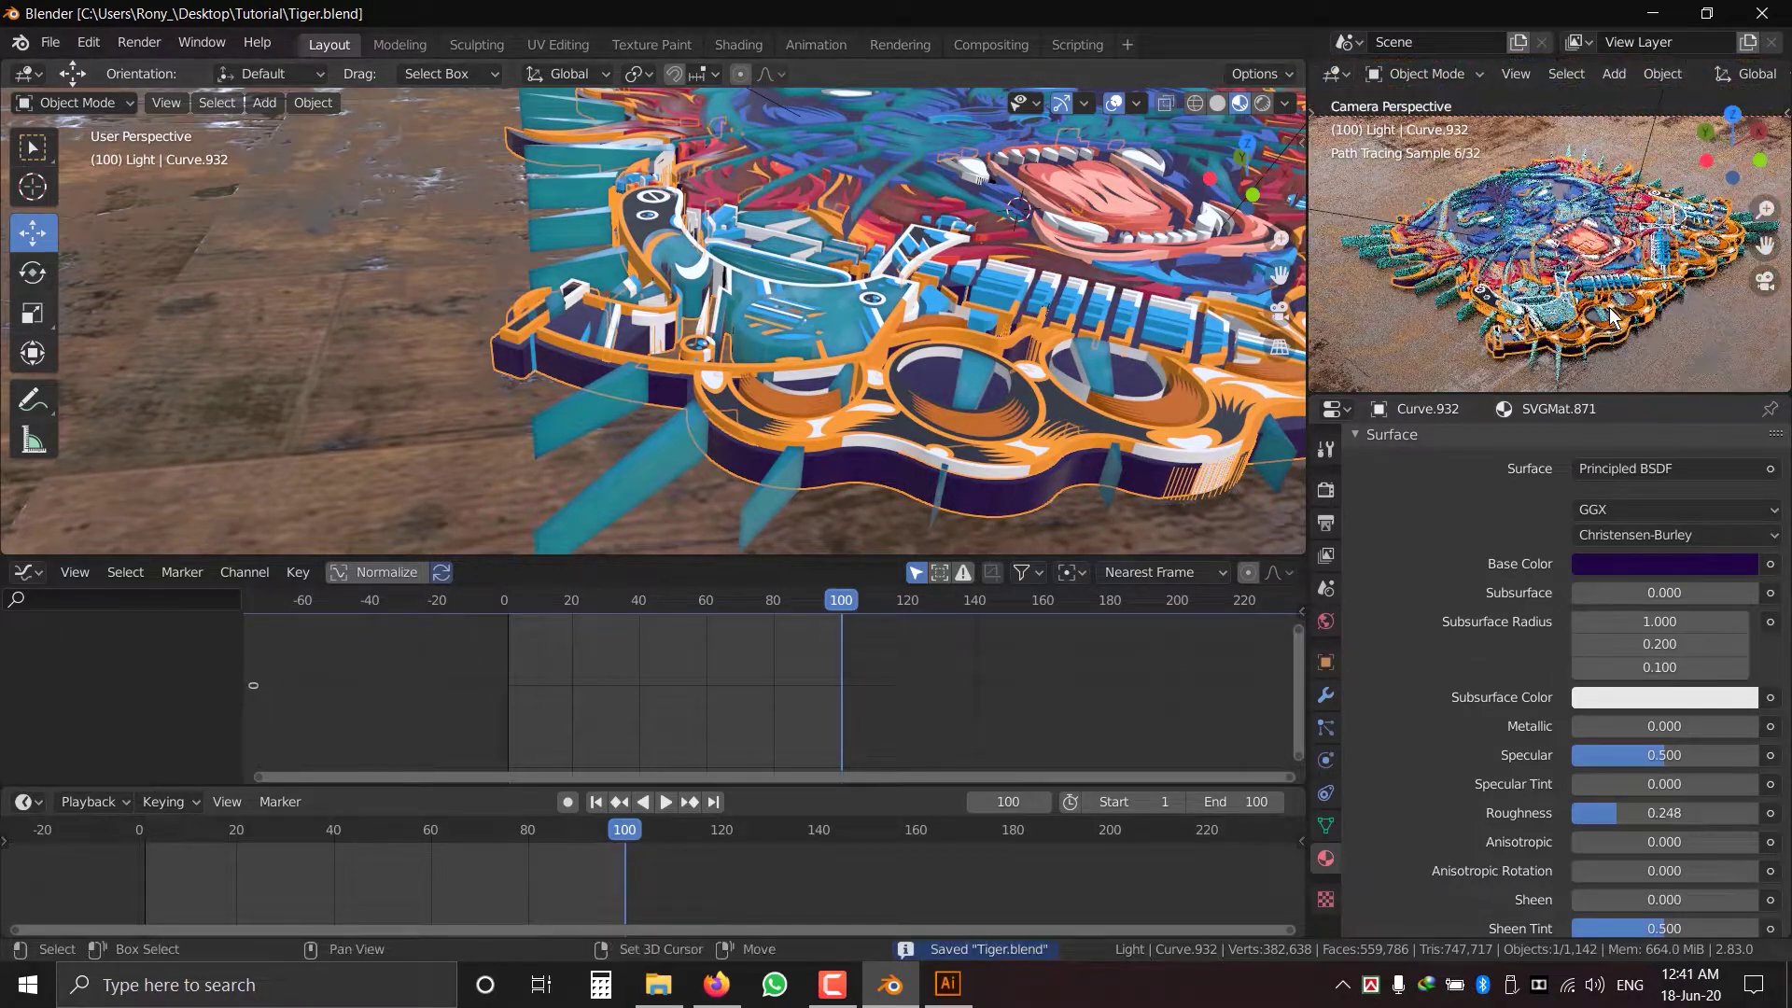
- Select the 800 W disk area light and, in top view, move and rotate it behind the tiger's head
scroll(1053, 390, "down", 5)
middle_click_drag(972, 453, 749, 499)
scroll(998, 436, "up", 3)
scroll(998, 437, "down", 5)
scroll(748, 500, "down", 4)
left_click(681, 140)
key("KP_7")
key("g")
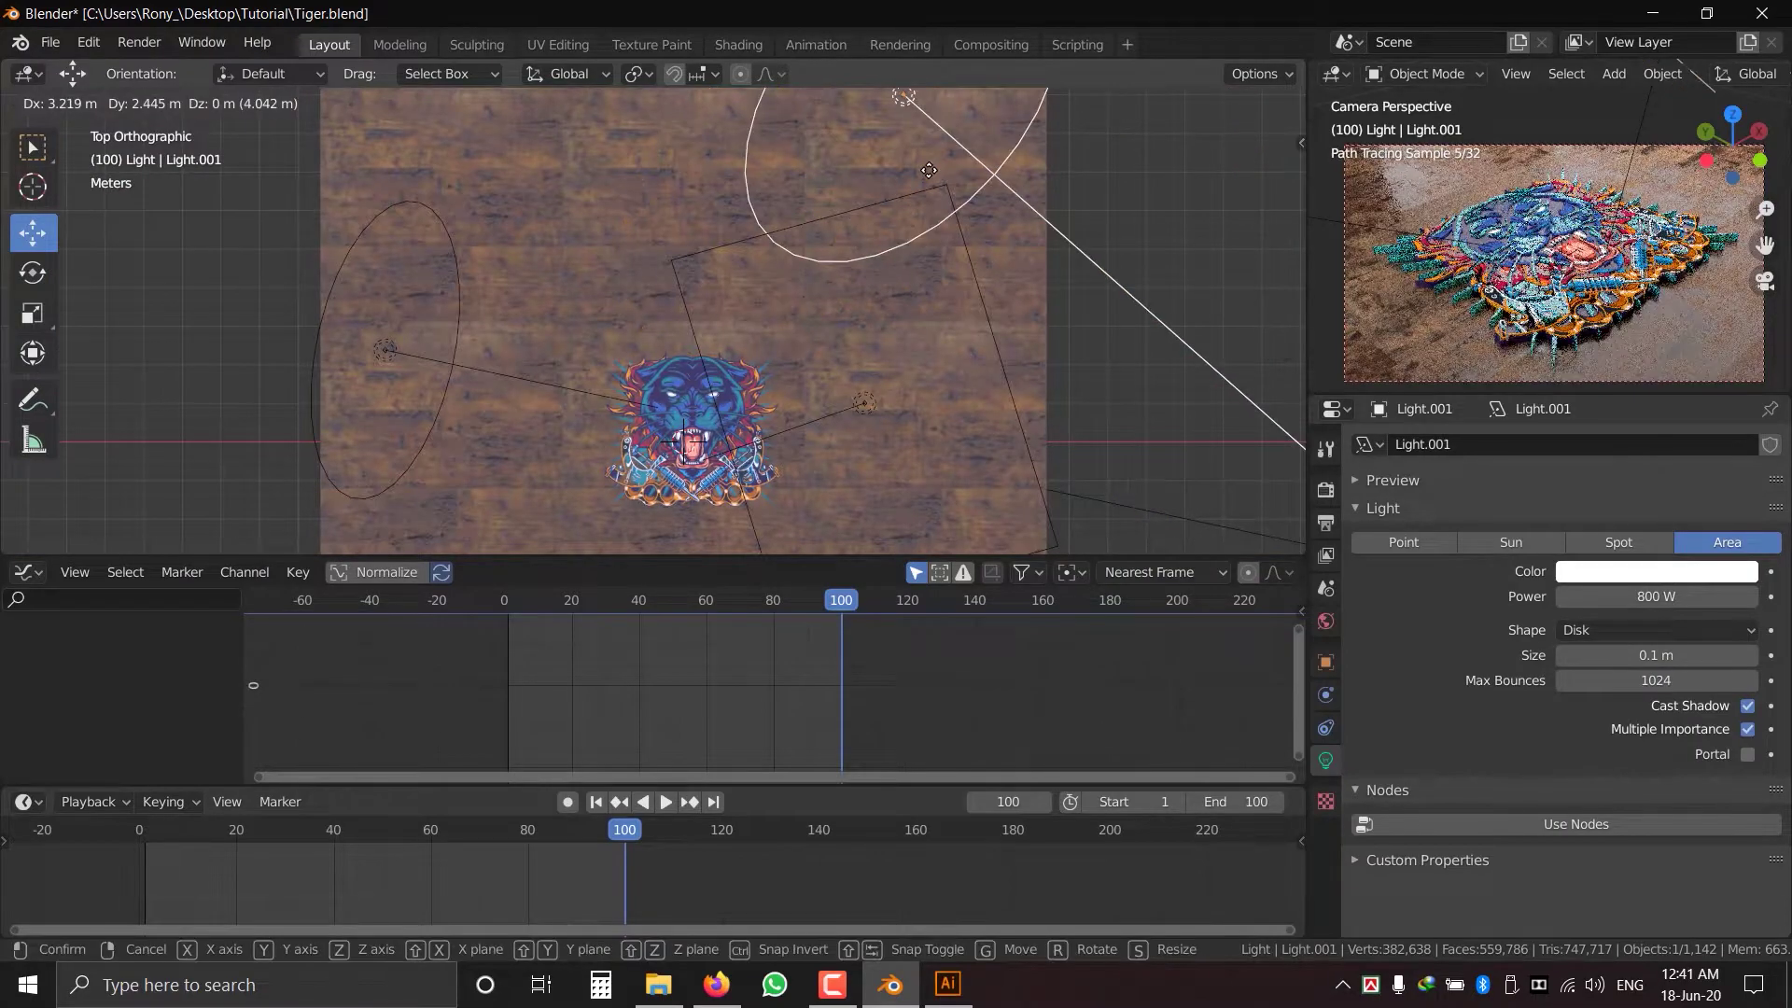
left_click(746, 161)
key("r")
left_click(770, 238)
- Move the disk light toward the floor's far left corner, rotate it to aim at the tiger's head, and save the file
key("g")
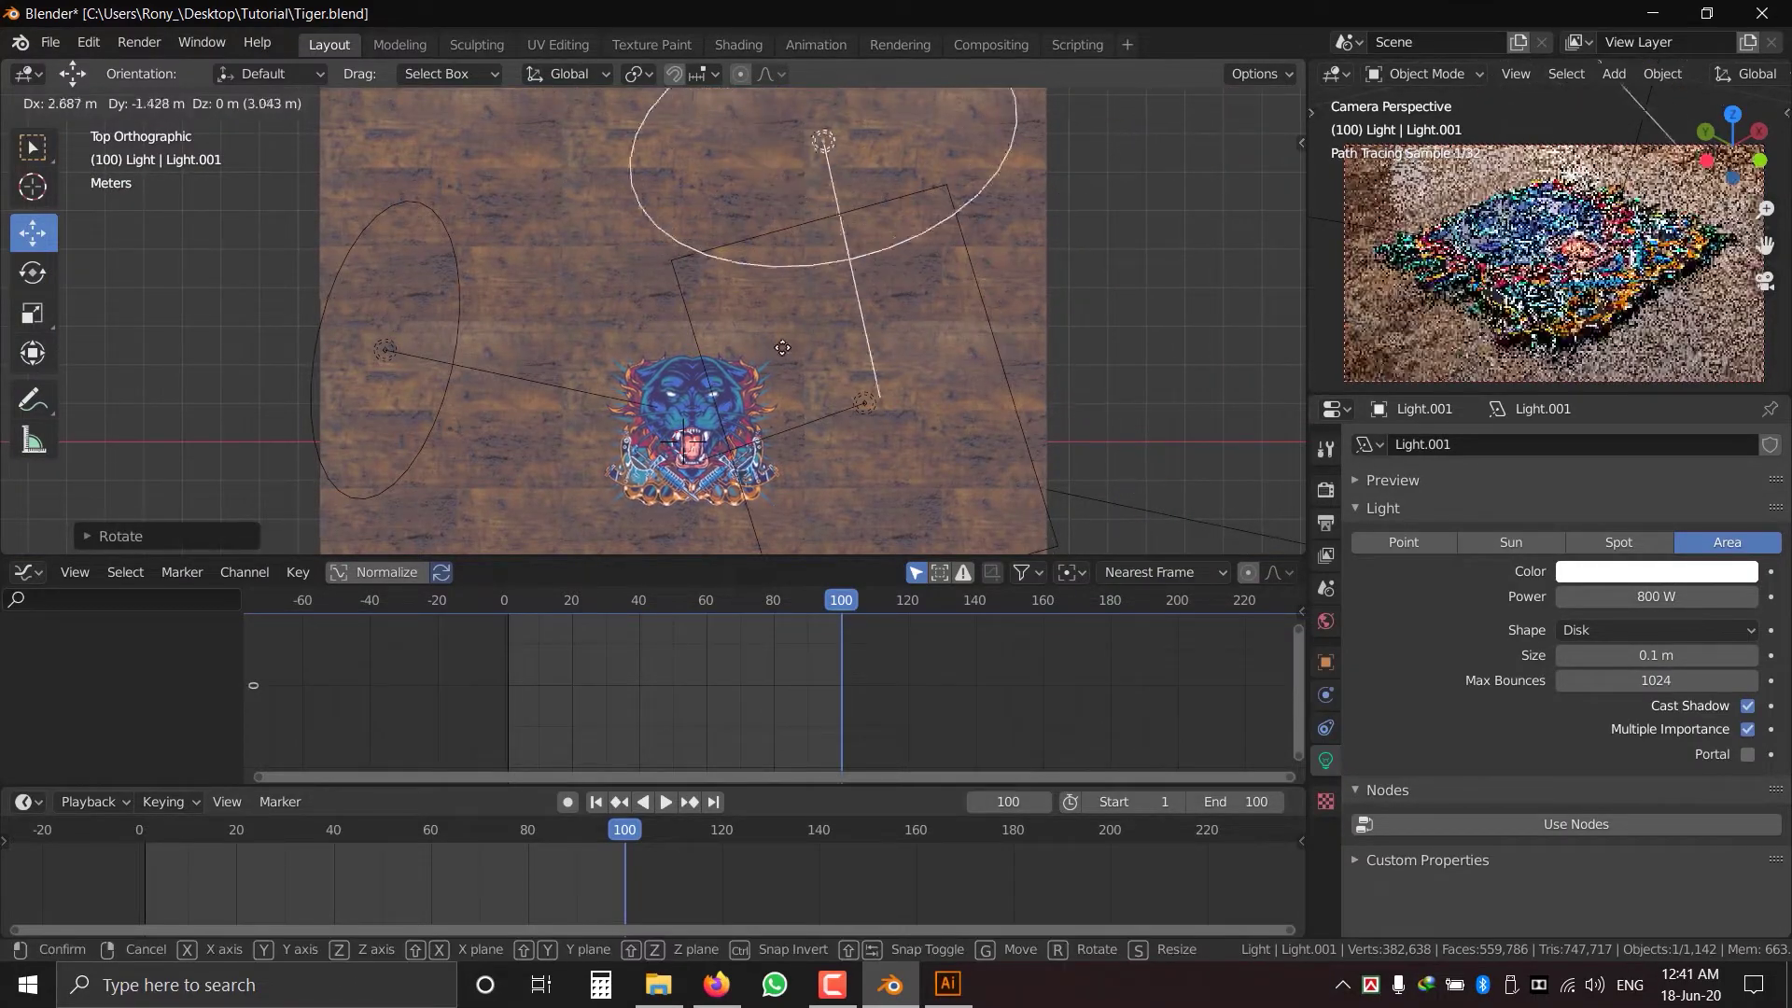
left_click(457, 234)
middle_click_drag(644, 298, 759, 175)
key("KP_7")
key("r")
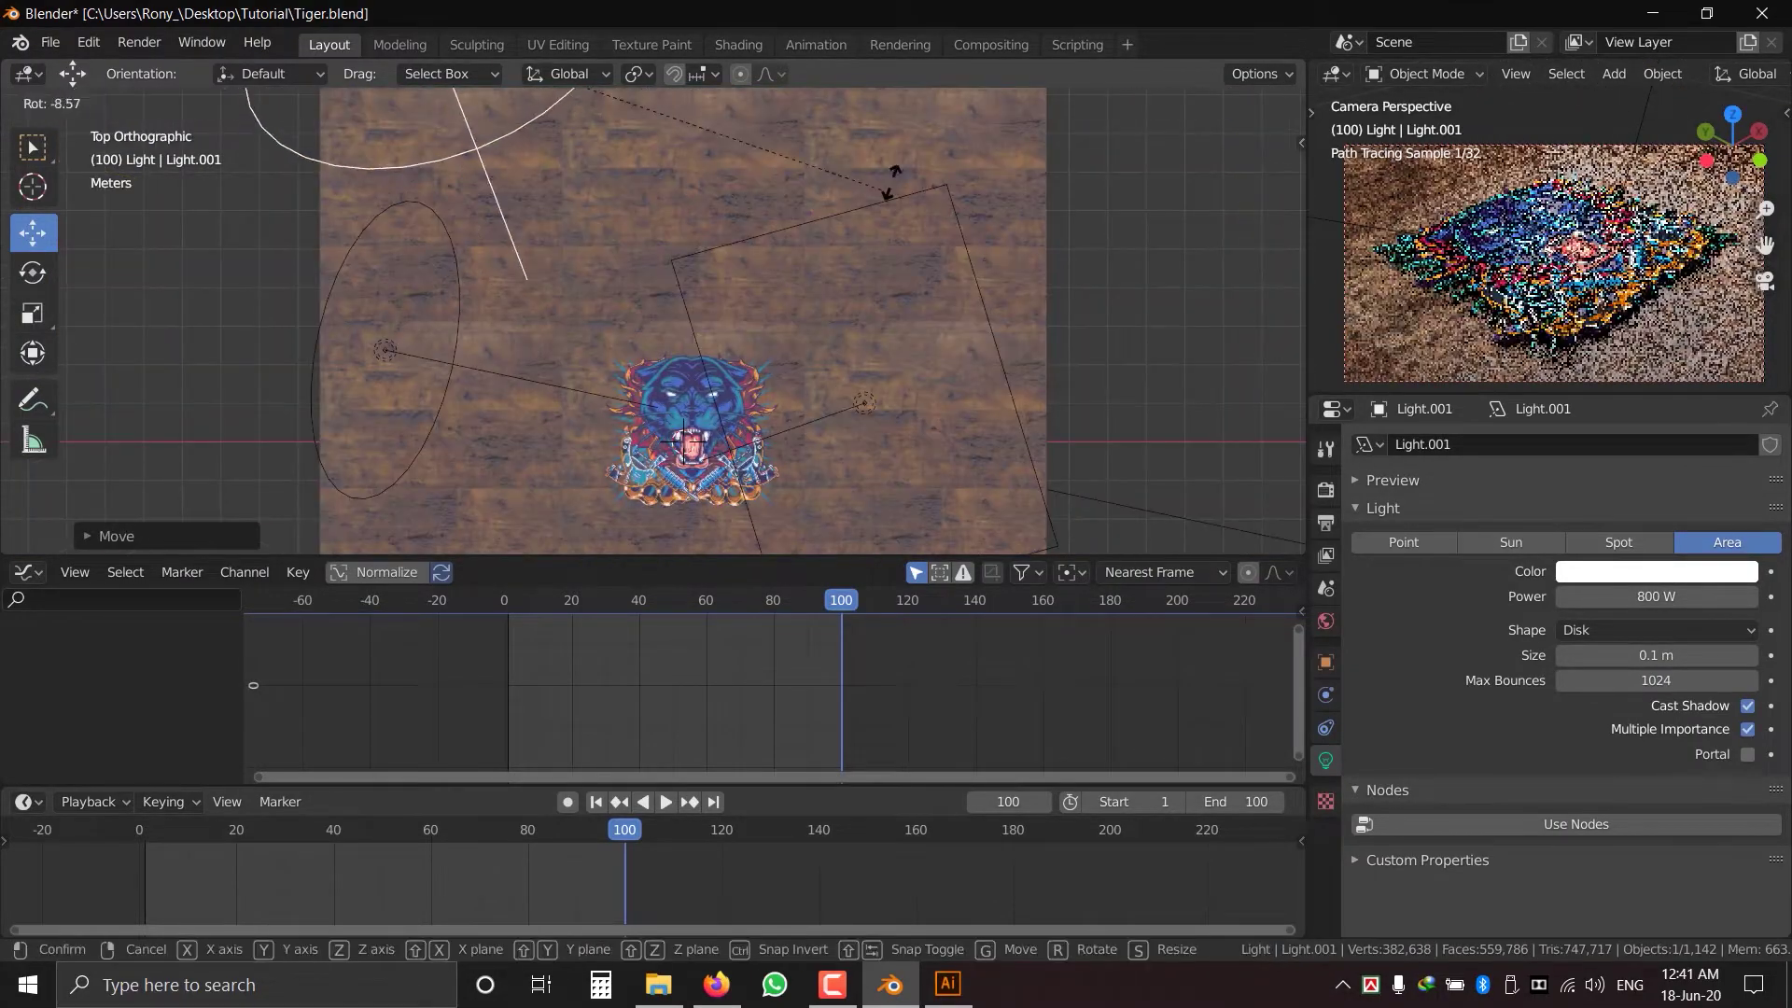
left_click(1087, 199)
key("KP_3")
middle_click_drag(1099, 197, 791, 332, "alt")
scroll(1533, 265, "up", 4)
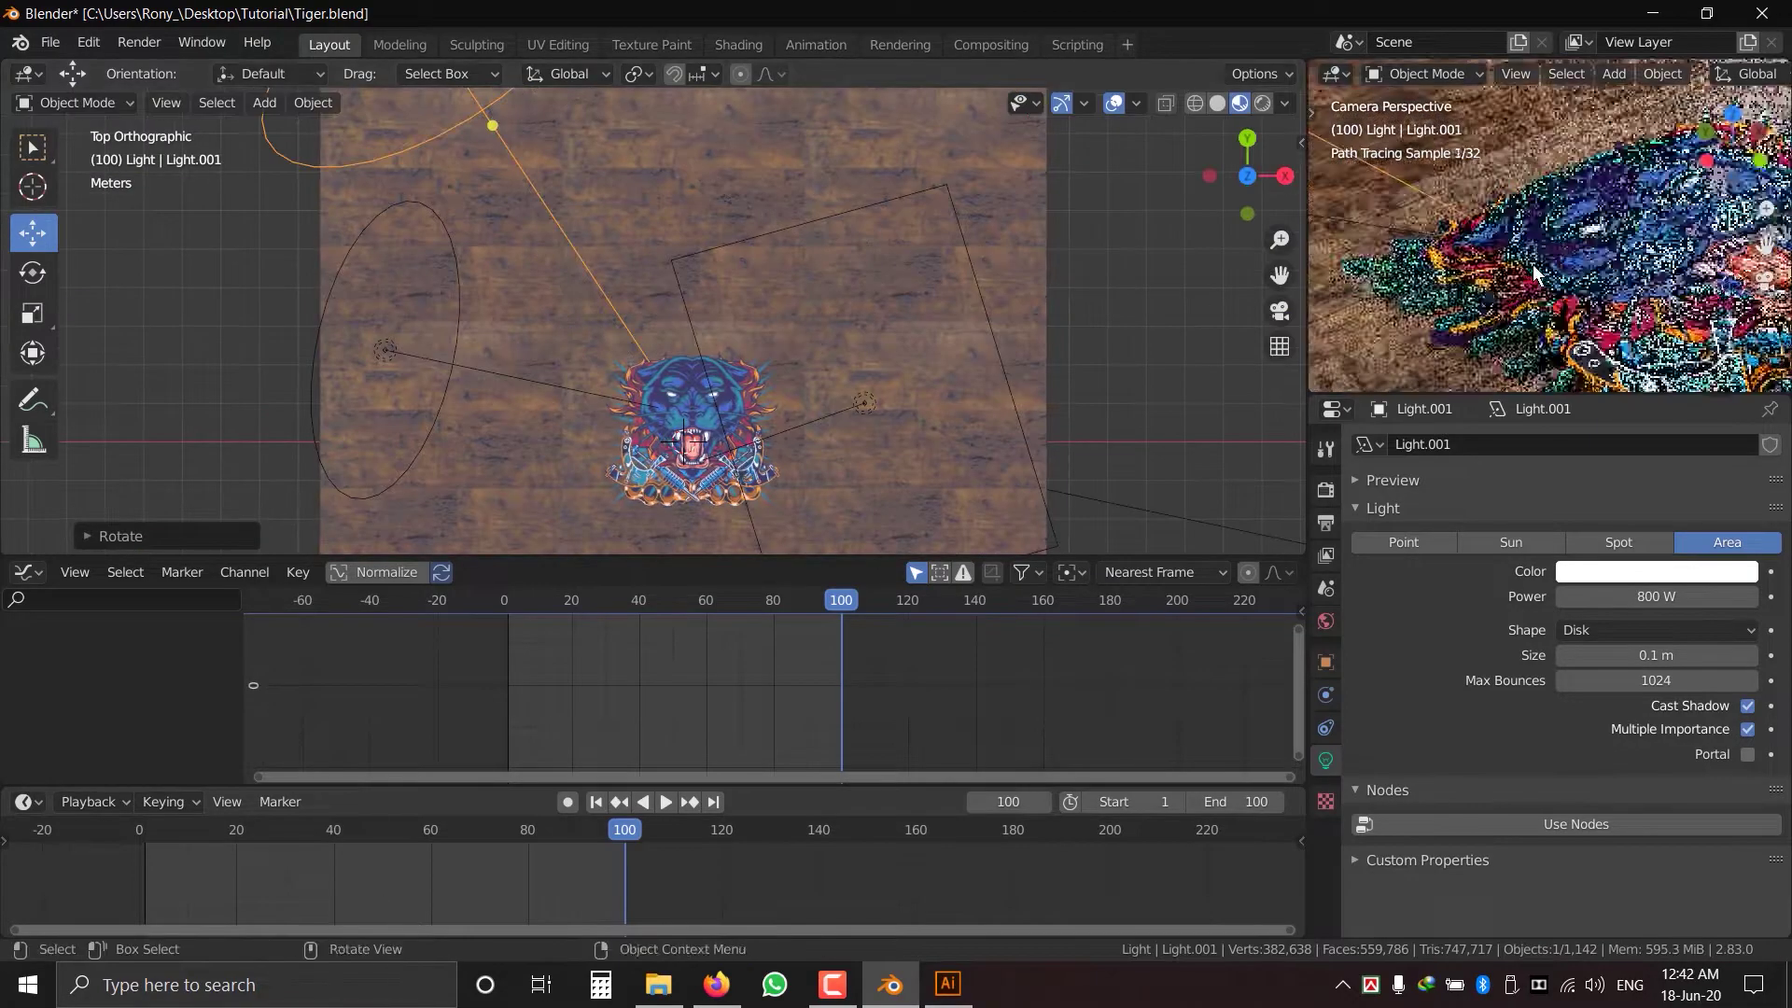
scroll(1526, 246, "down", 4)
key("ctrl+s")
- Select the 1000 W rectangular area light, move it to the floor's right edge in top view, and adjust its scale
middle_click_drag(1008, 392, 1006, 311)
key("KP_7")
left_click(965, 183)
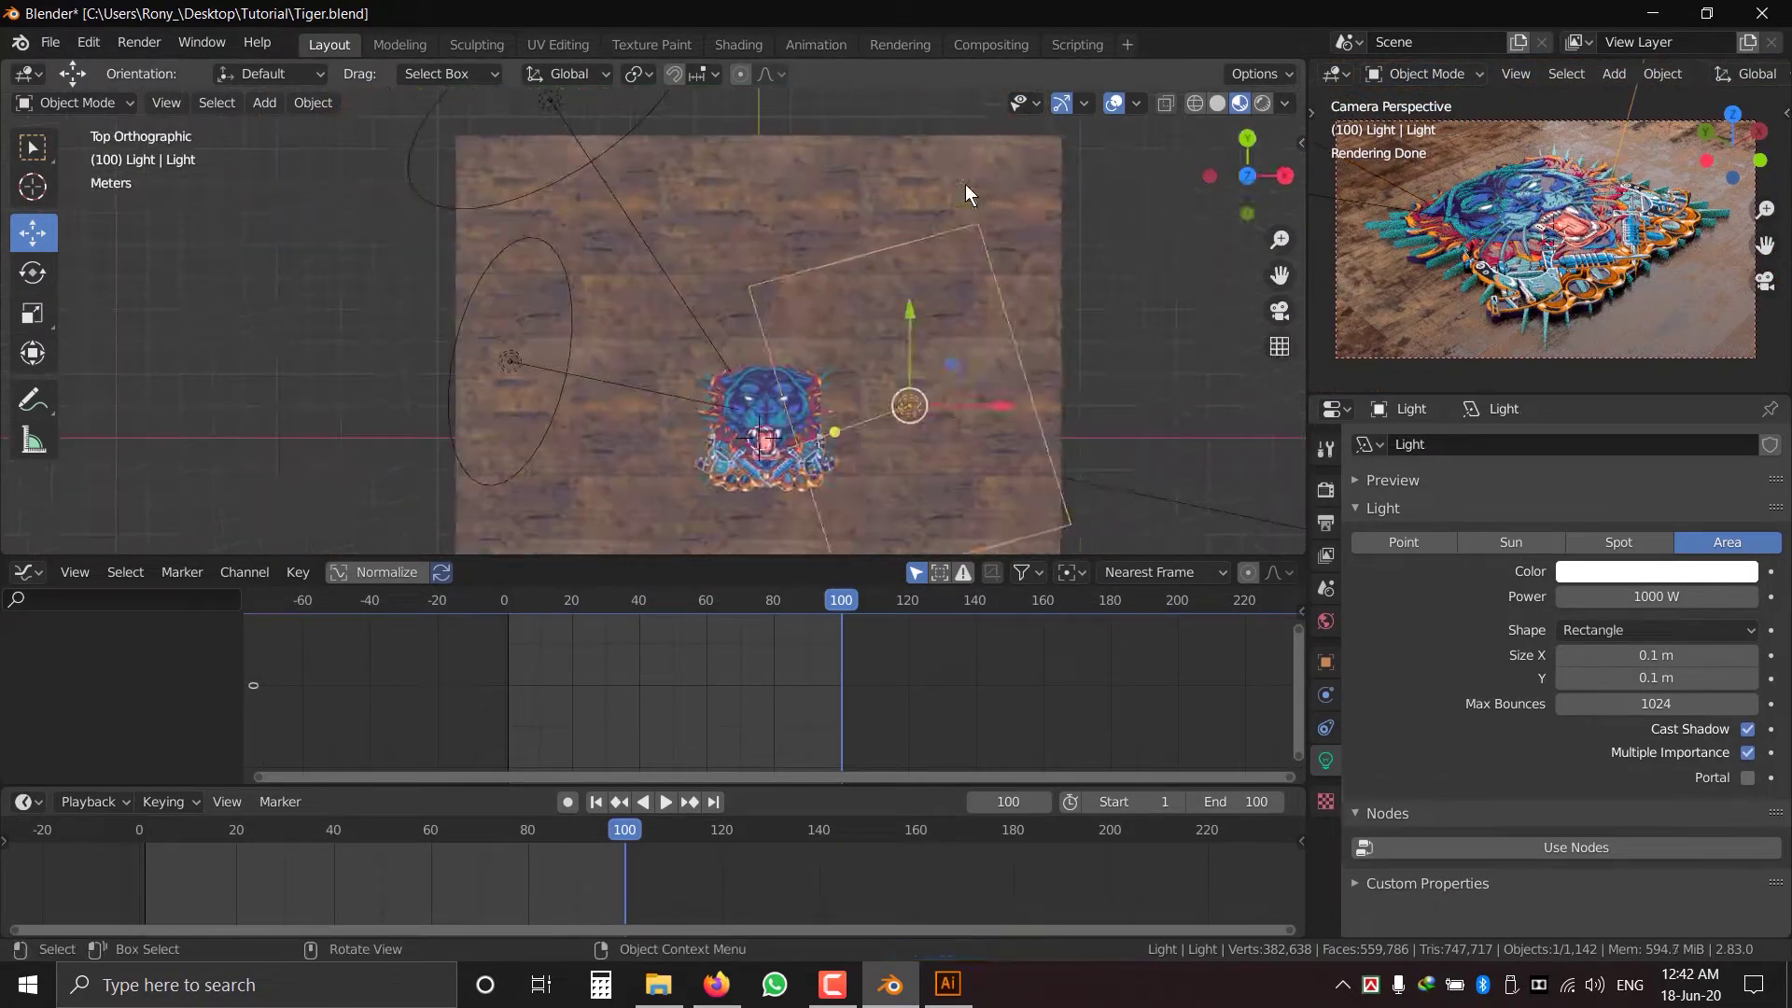
key("g")
left_click(1023, 126)
key("s")
left_click(1118, 341)
key("g")
left_click(1190, 302)
key("s")
left_click(1239, 332)
key("g")
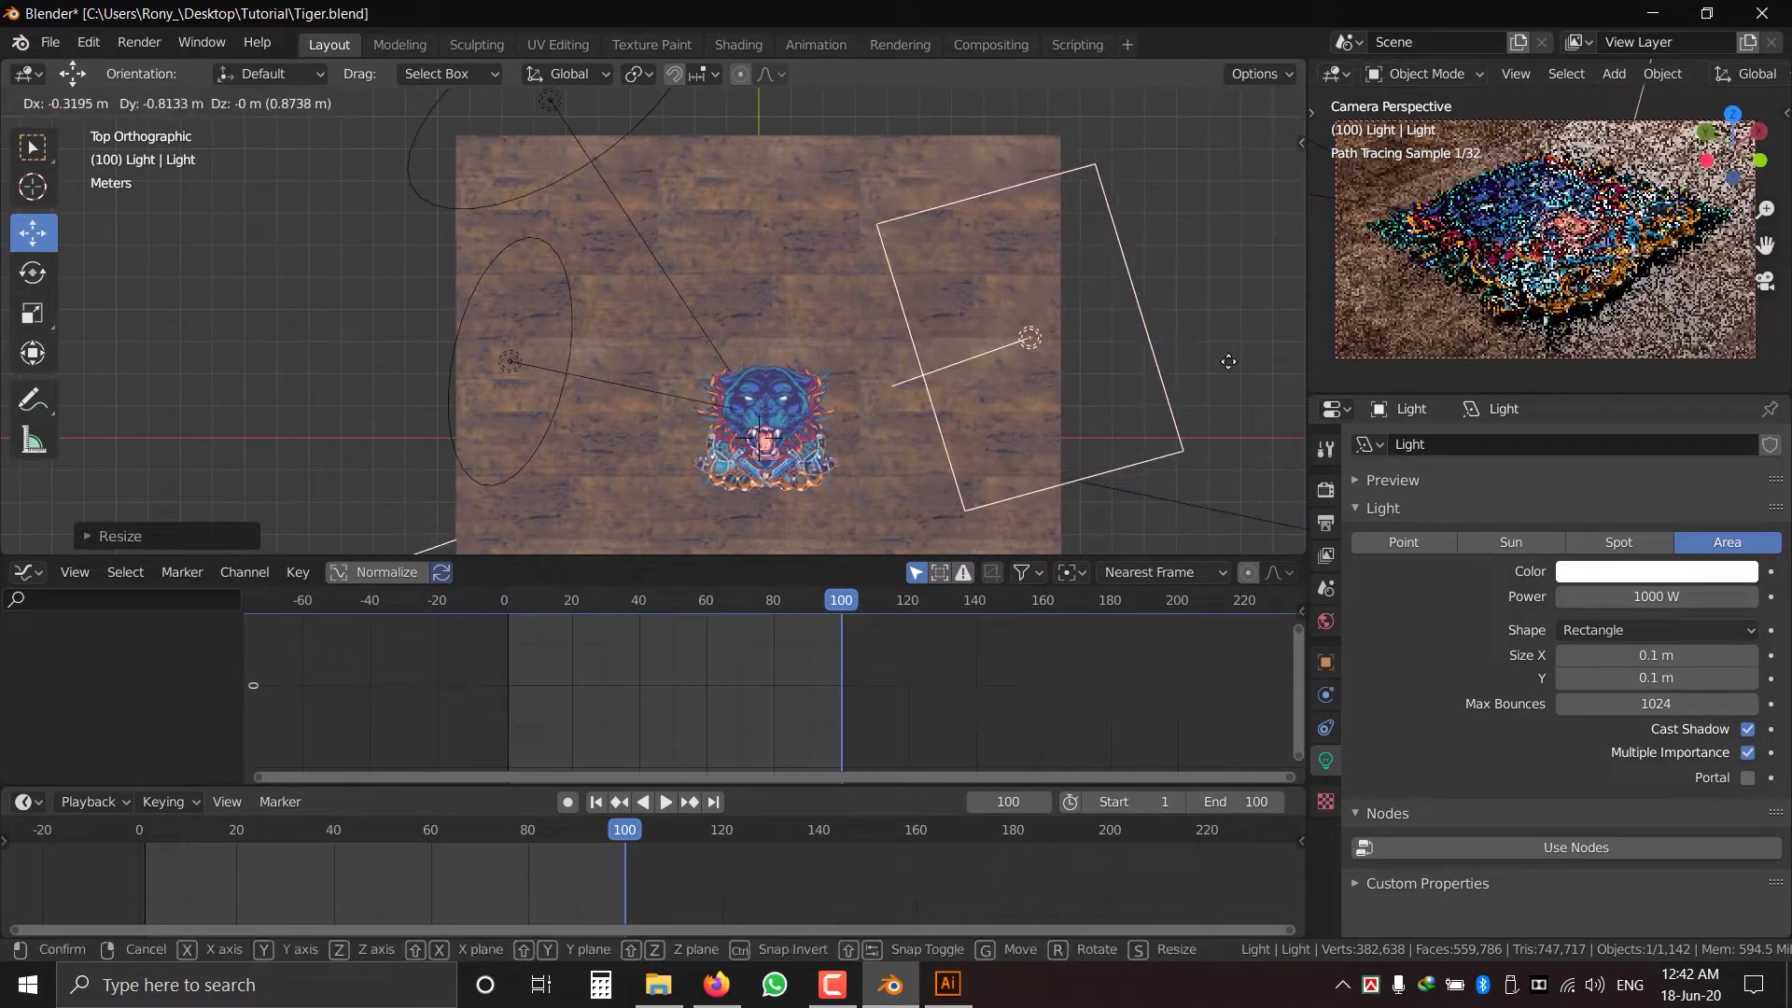
left_click(1209, 359)
- Move the disk light to the middle of the floor's far edge, straight behind the tiger, and rotate it to match
left_click(585, 155)
left_click(592, 166)
key("g")
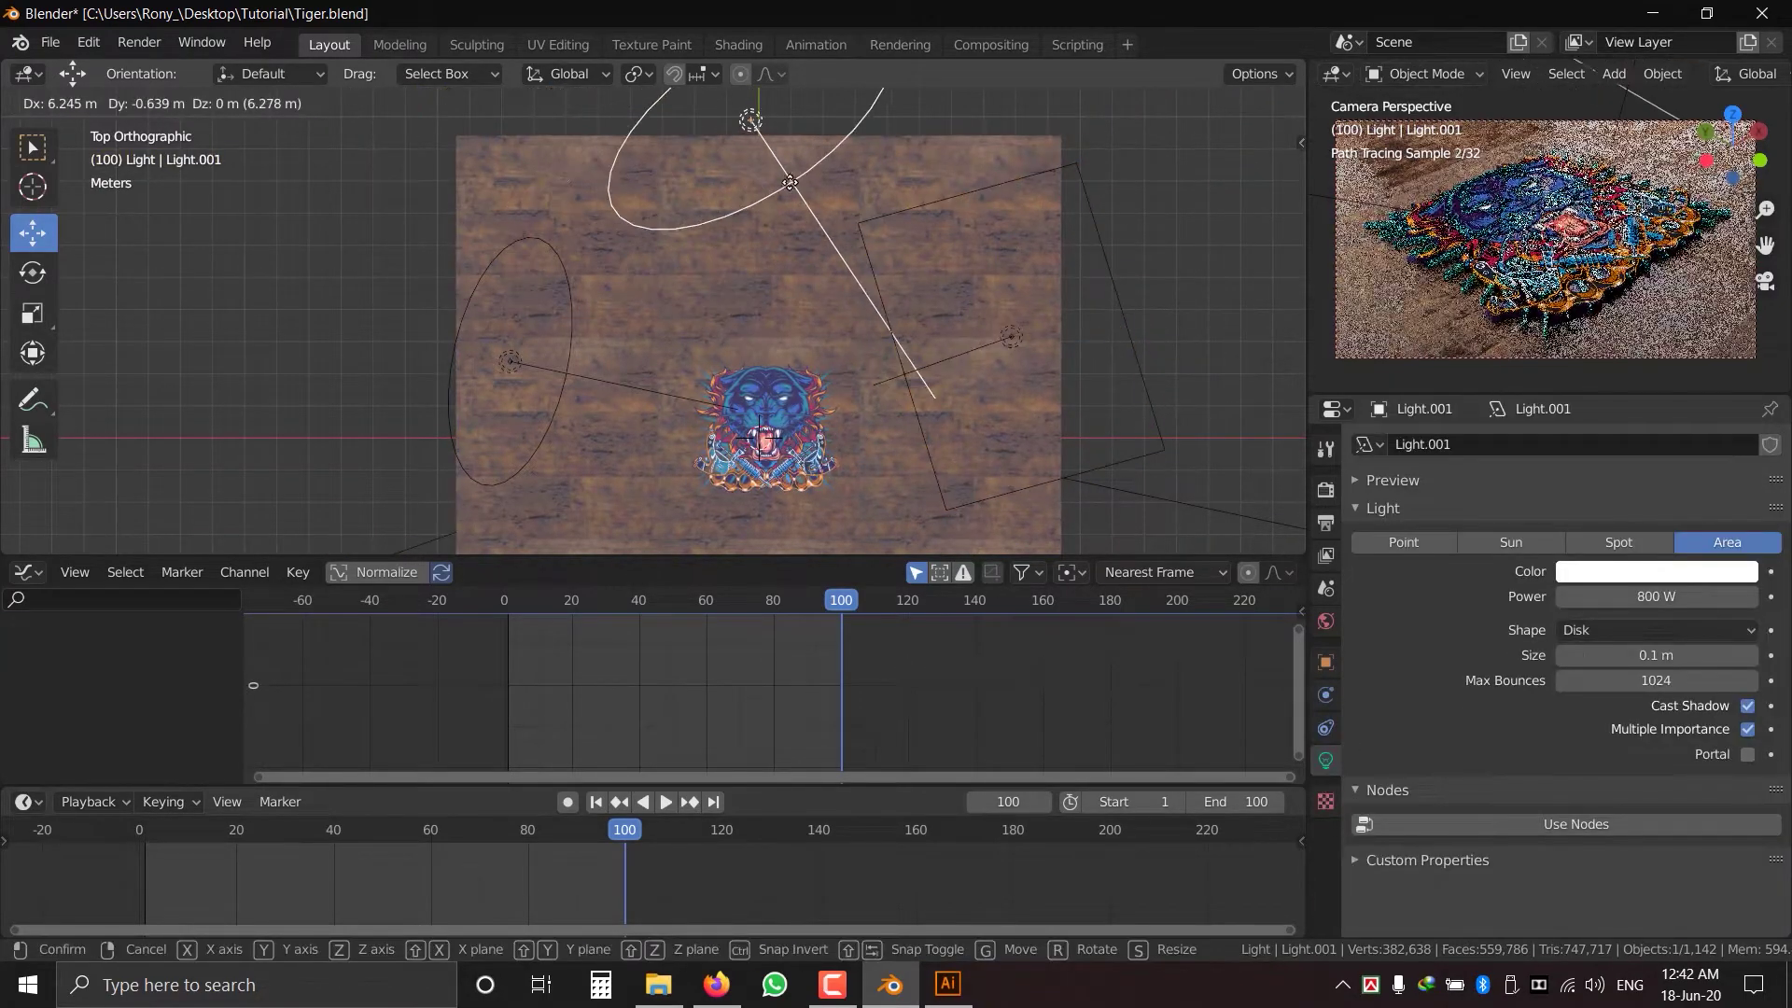
left_click(807, 231)
key("r")
left_click(833, 305)
key("g")
key("r")
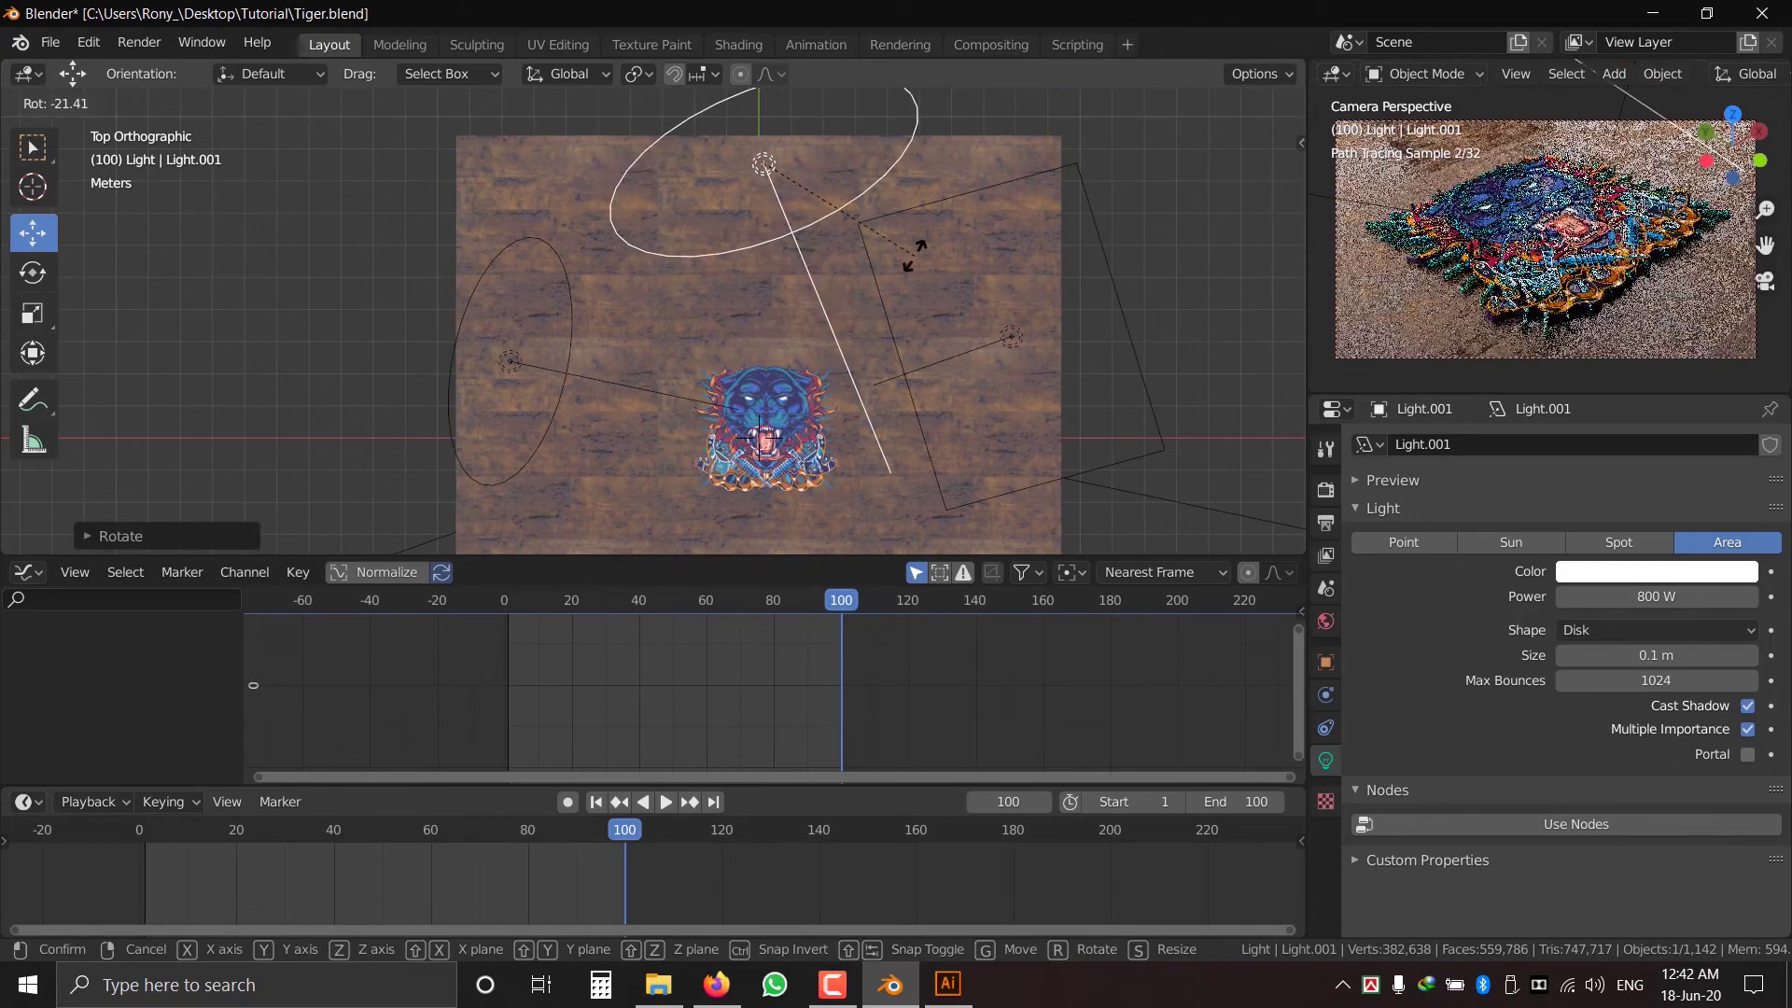
left_click(922, 245)
- Set the current frame to 57 and fine-tune the disk light's position and rotation behind the tiger's head
key("g")
left_click(940, 240)
left_click_drag(441, 836, 416, 832)
key("g")
left_click(919, 216)
key("r")
left_click(911, 205)
key("g")
left_click(931, 186)
key("r")
left_click(884, 431)
- Save the file and render frame 57 from the camera
key("ctrl+s")
key("F12")
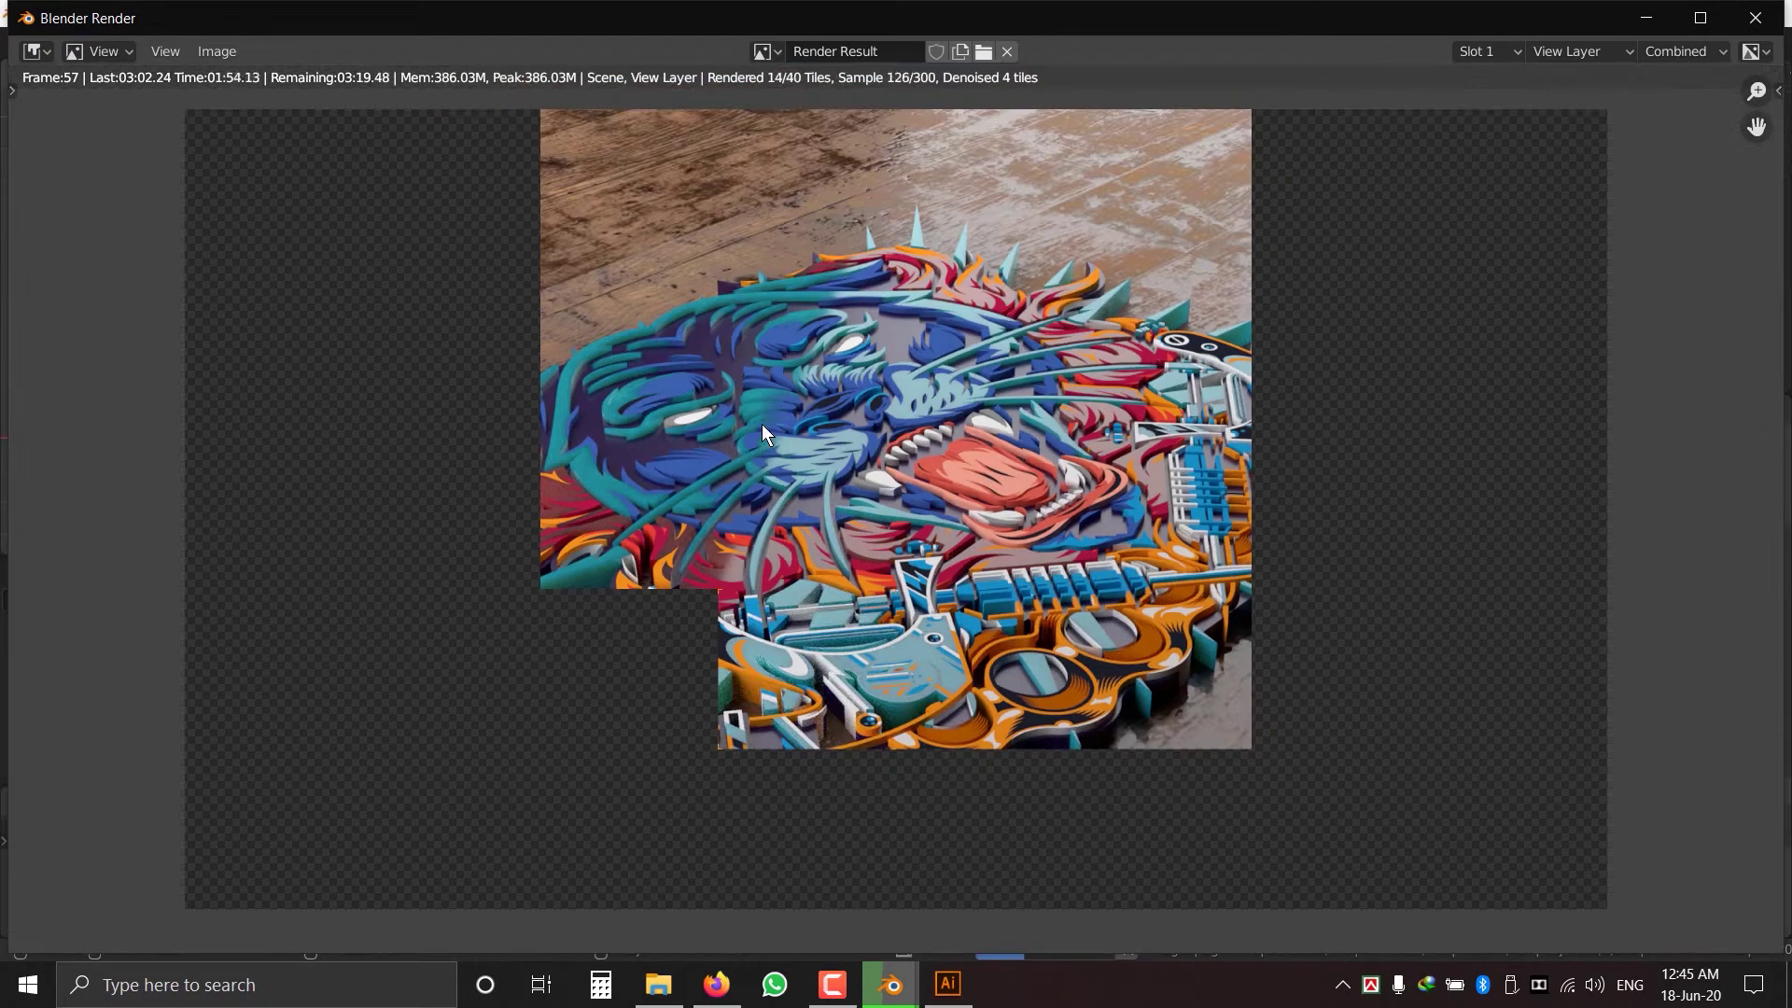
mouse_move(775, 451)
middle_mouse_down()
mouse_move(775, 406)
mouse_move(775, 447)
middle_mouse_up()
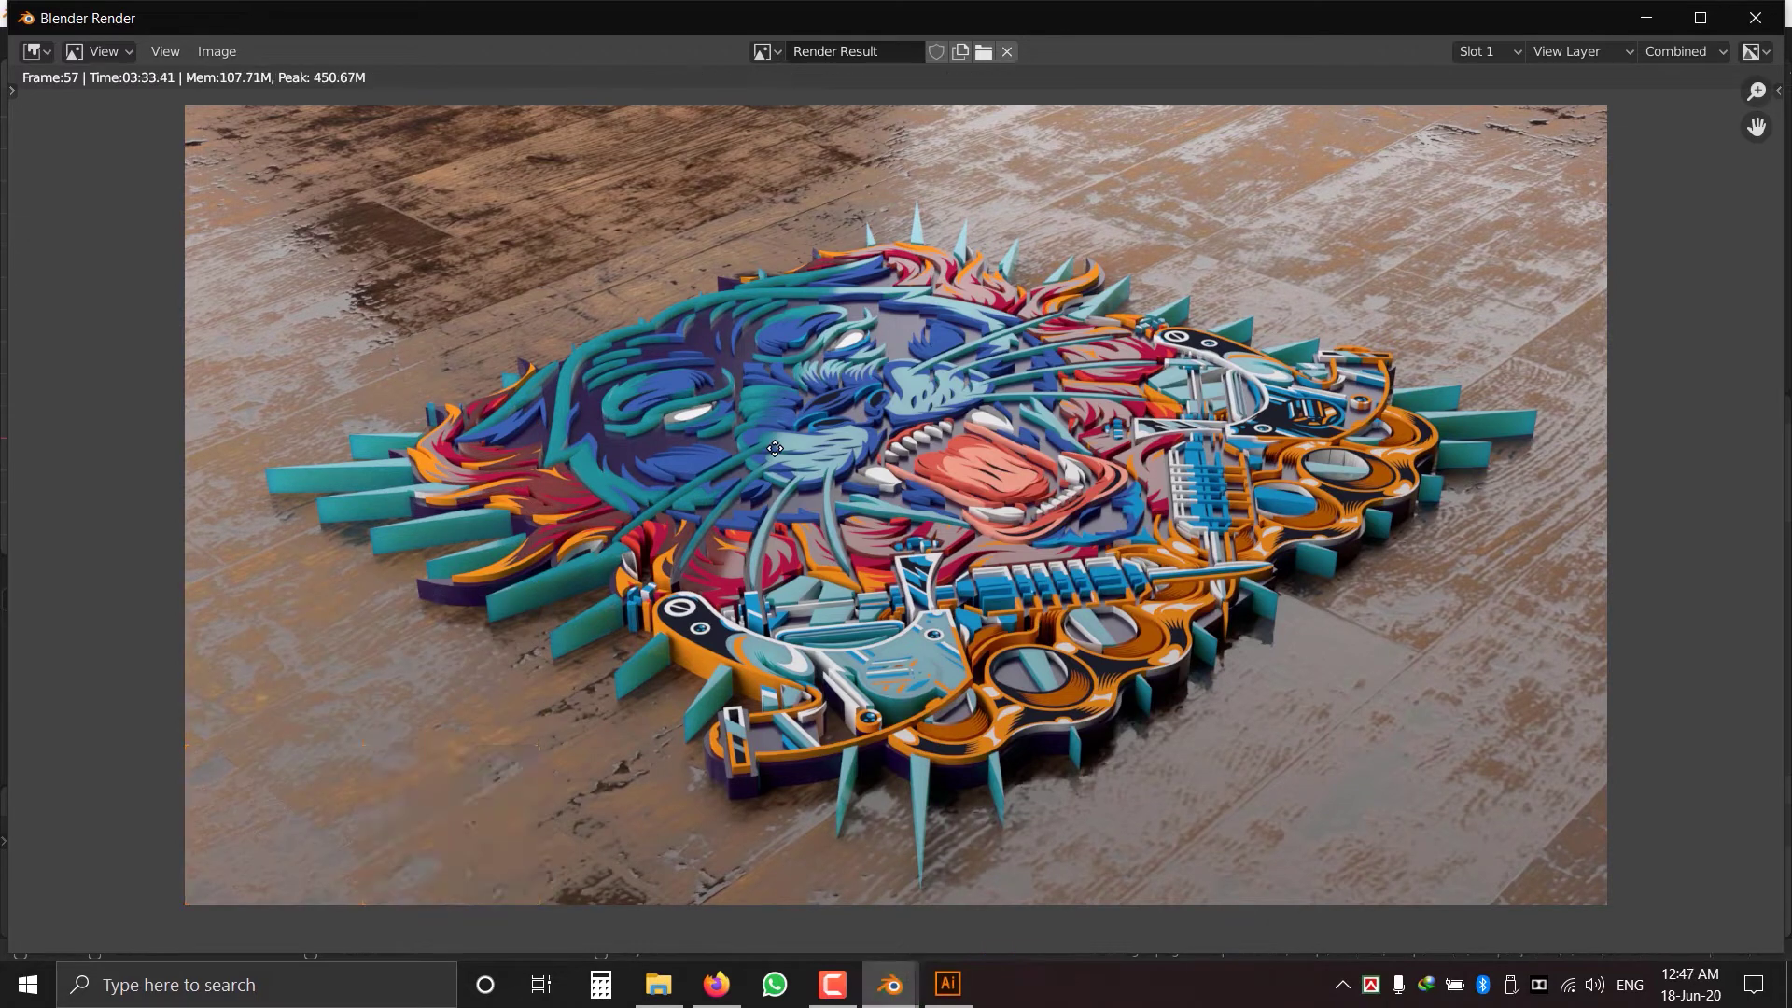
- Close the finished render, save the file, and start rendering frame 1
key("Escape")
key("ctrl+s")
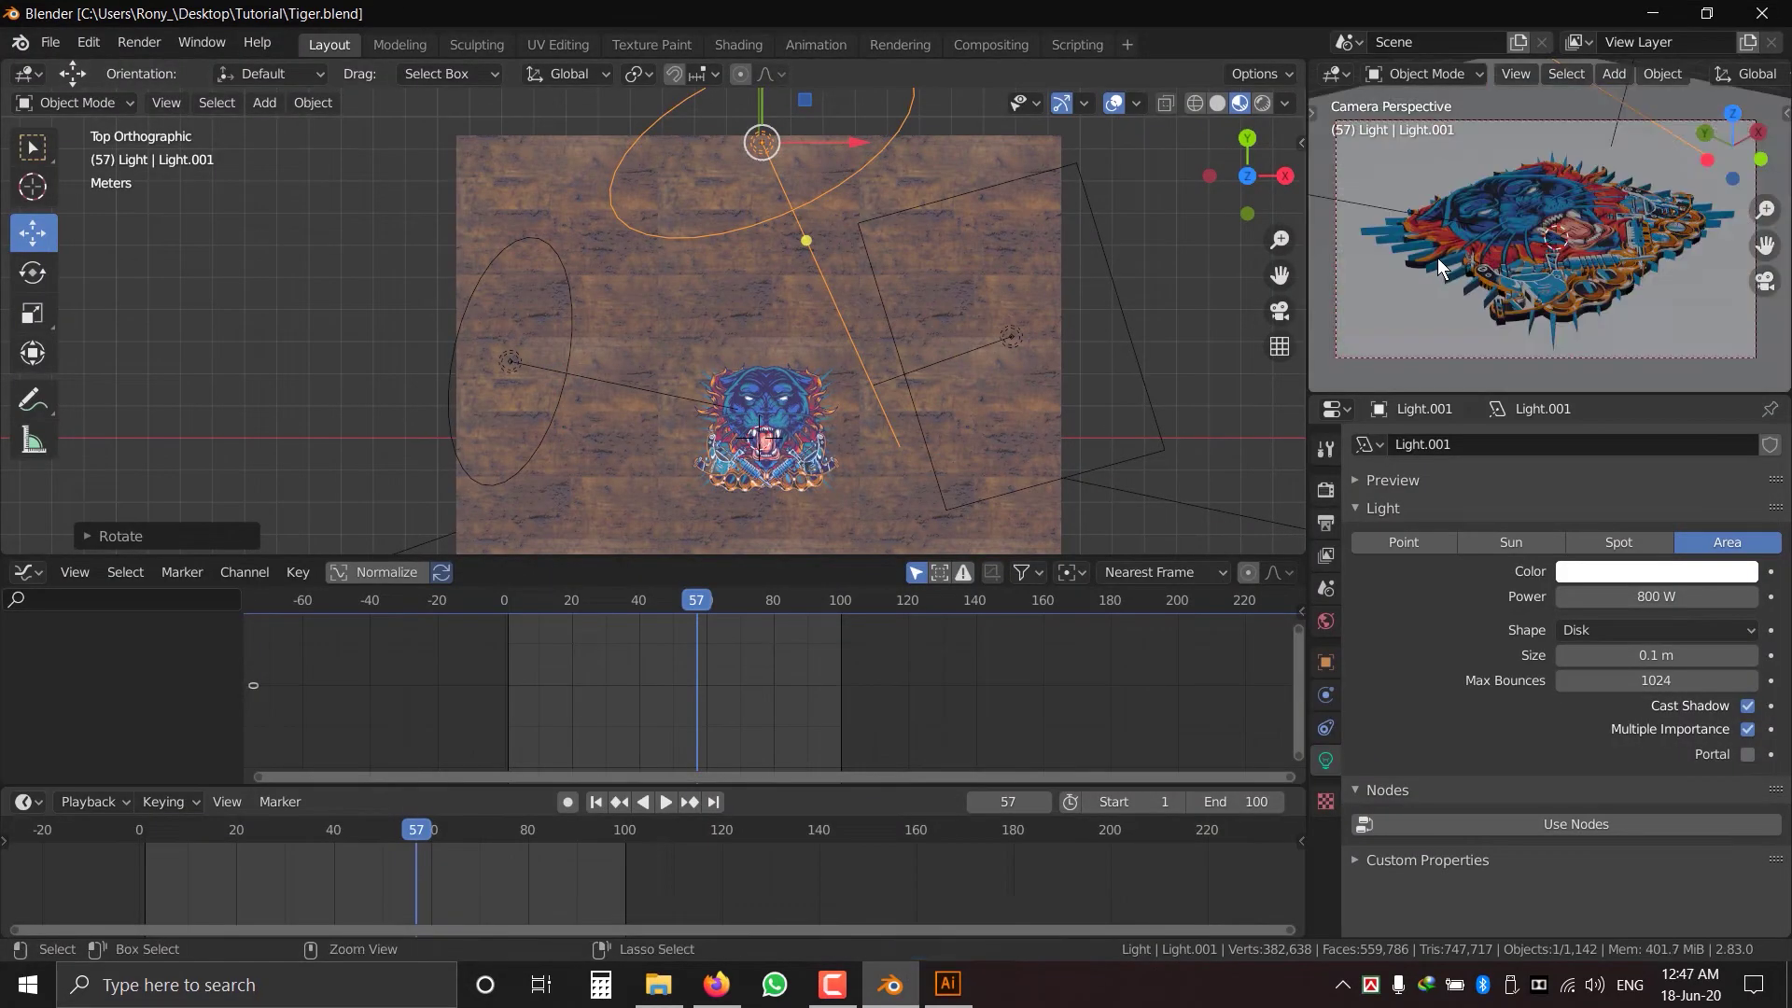
middle_click_drag(1045, 349, 892, 357)
key("F12")
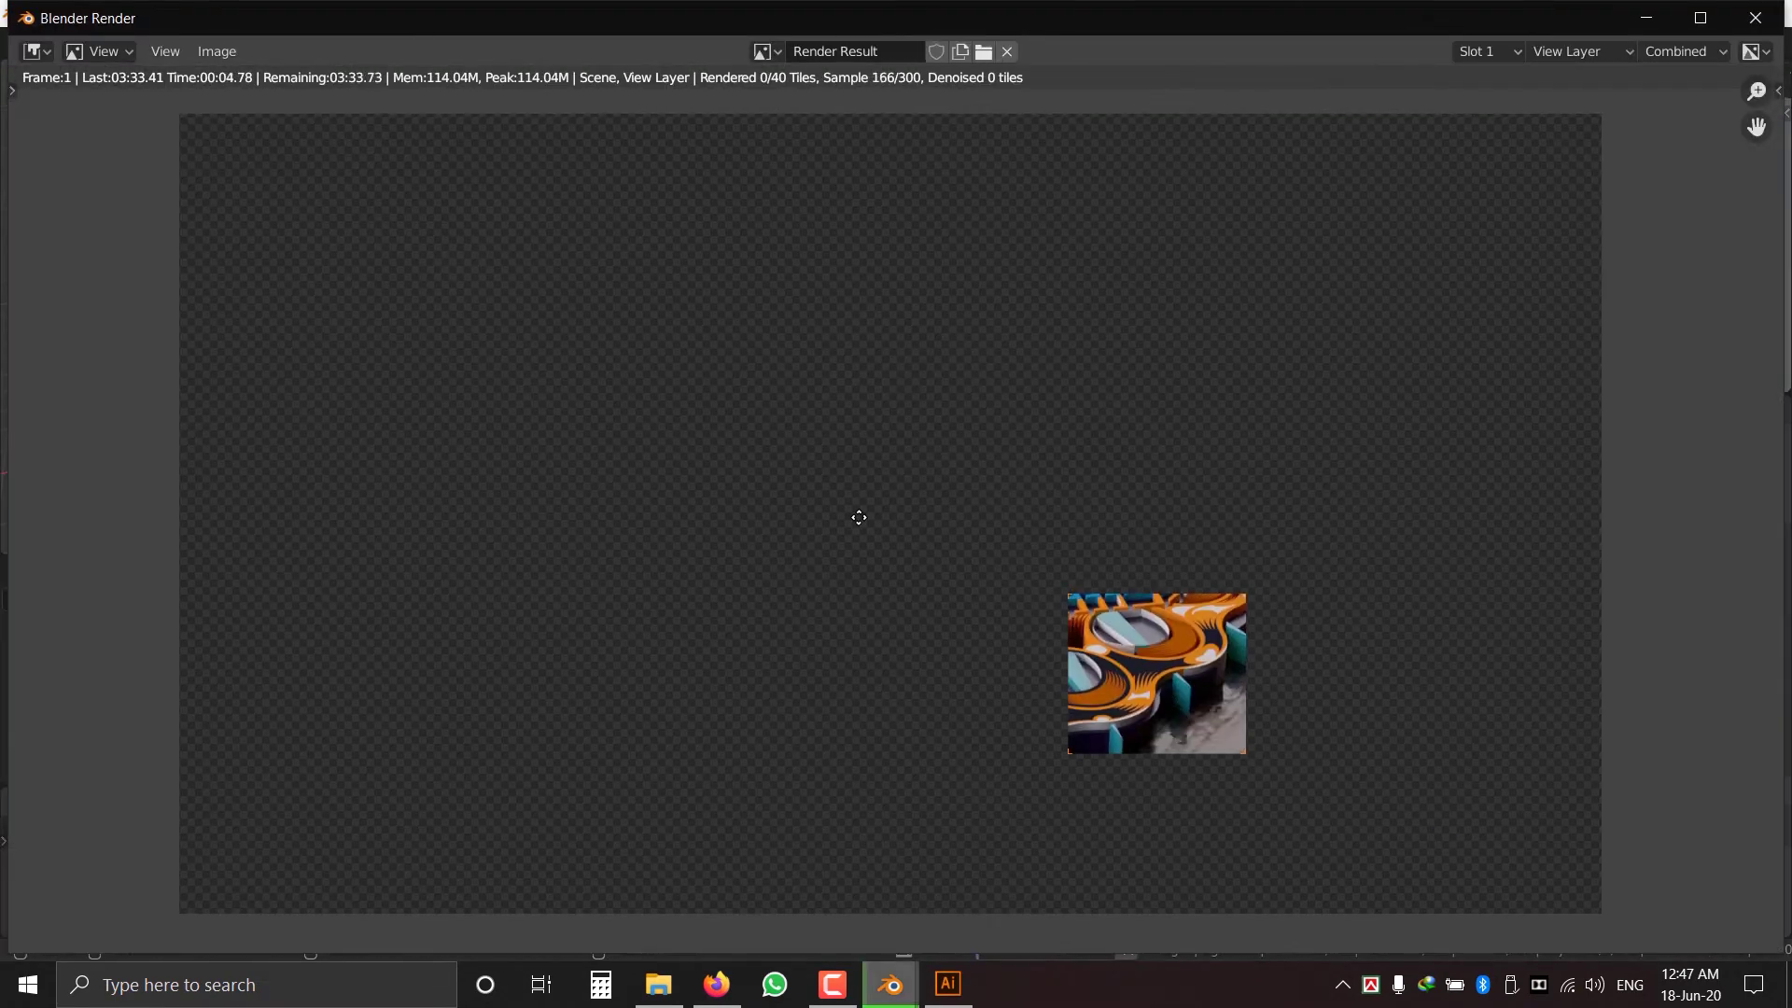